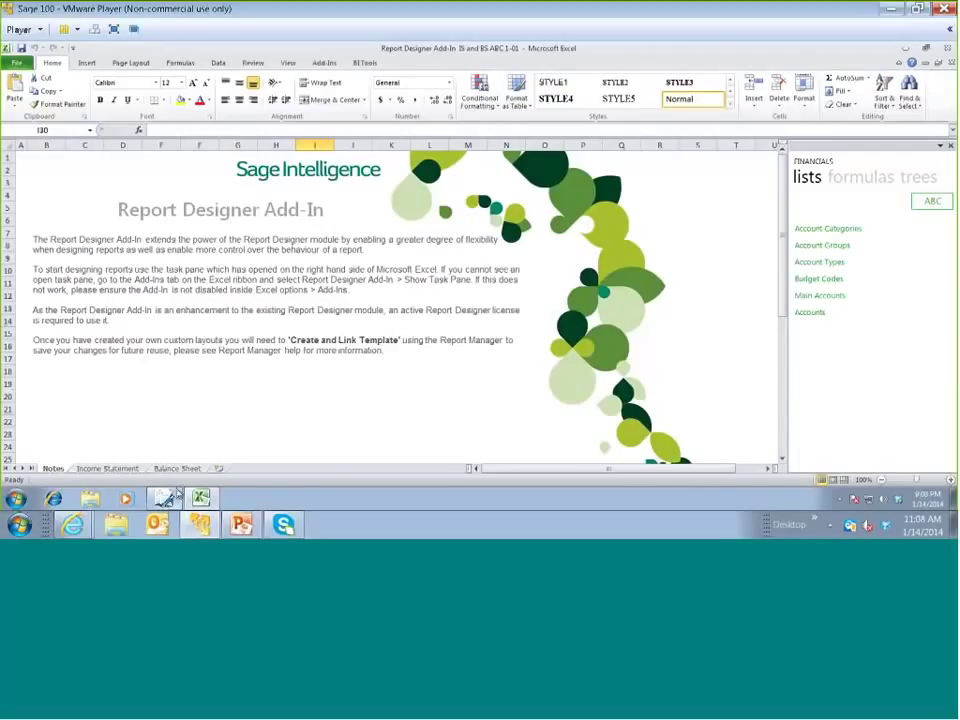
Go to the Income Statement tab and insert a new blank worksheet, Sheet1
click(108, 468)
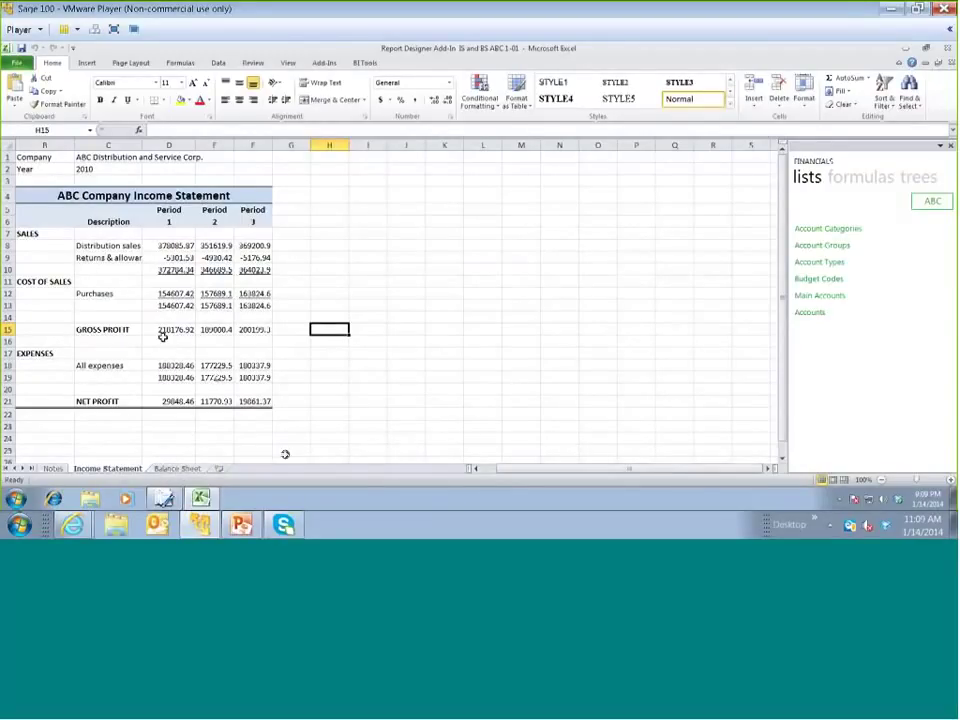
click(220, 469)
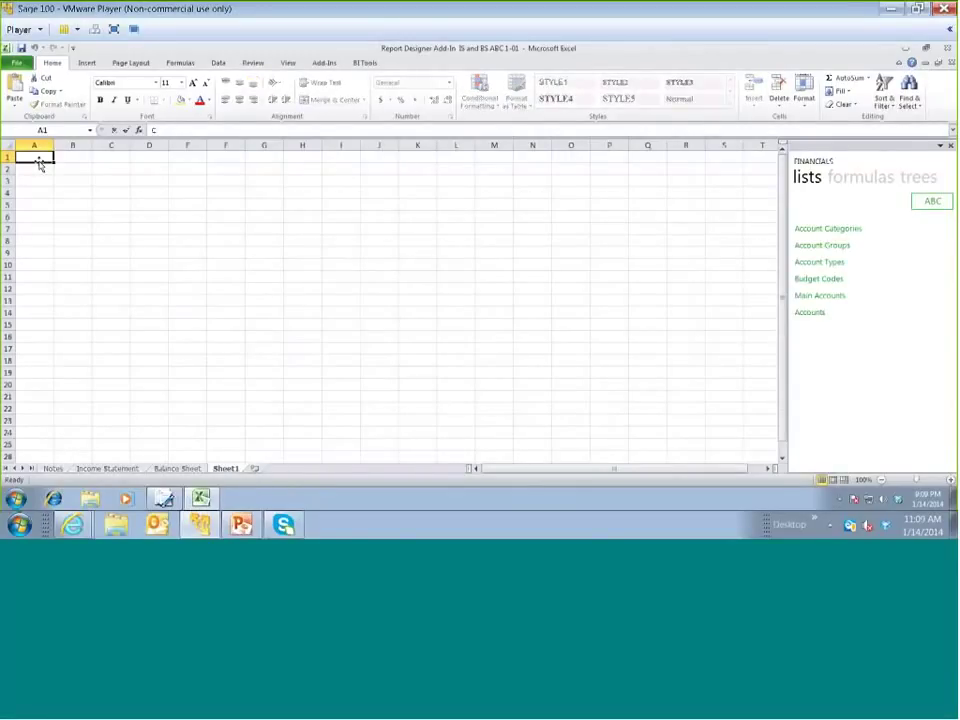
Label A1 'Company' and A2 'Year', and widen column A to fit
text(Company)
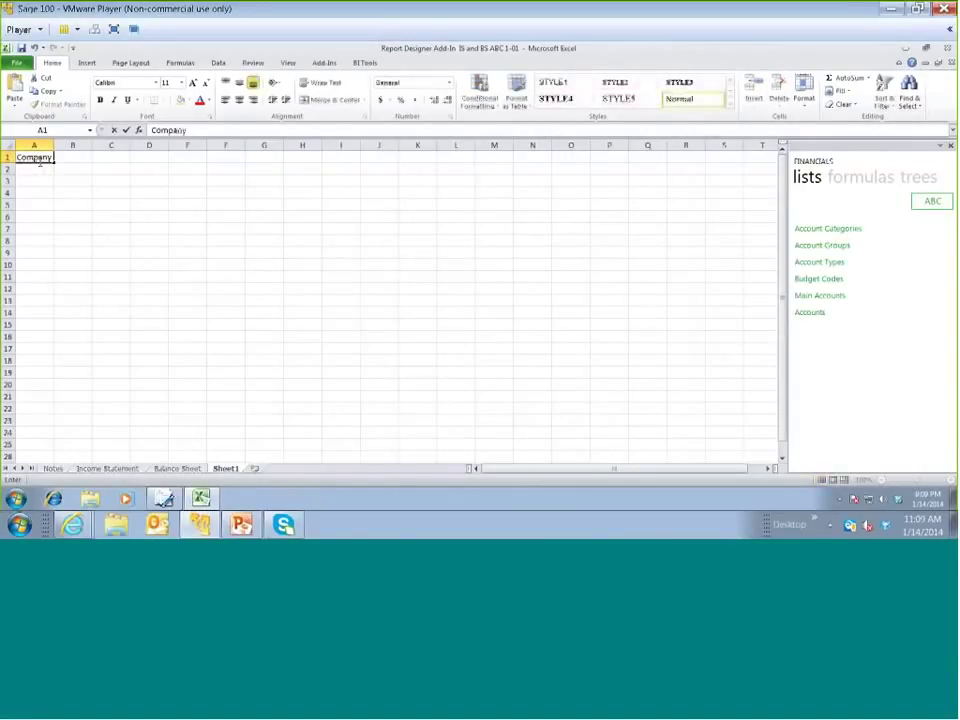
key(Return)
text(Year)
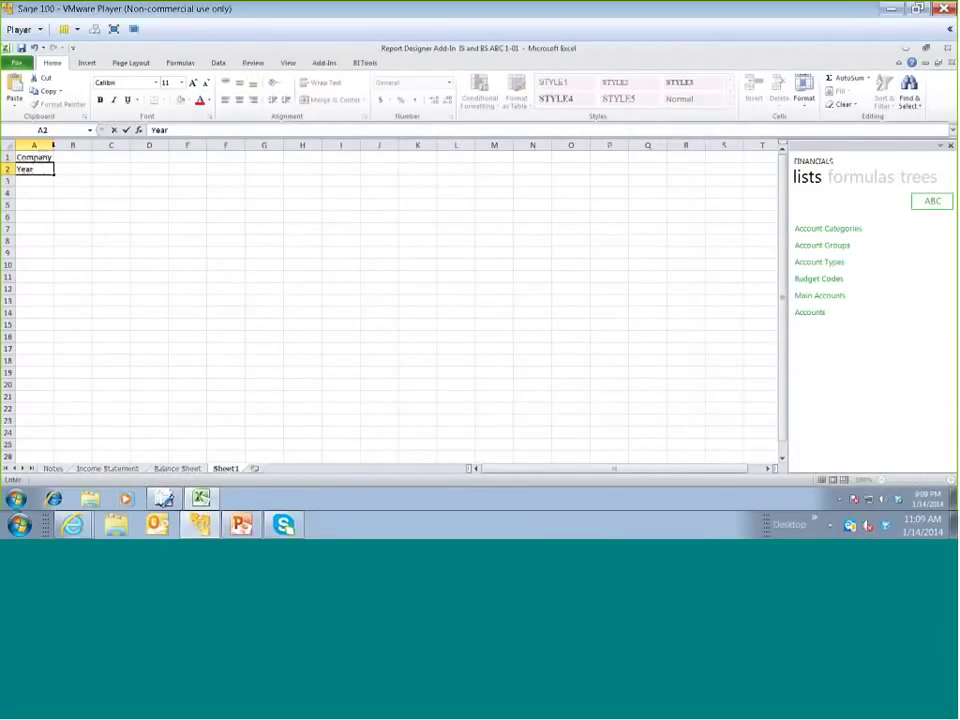
click(42, 148)
drag(53, 146, 92, 147)
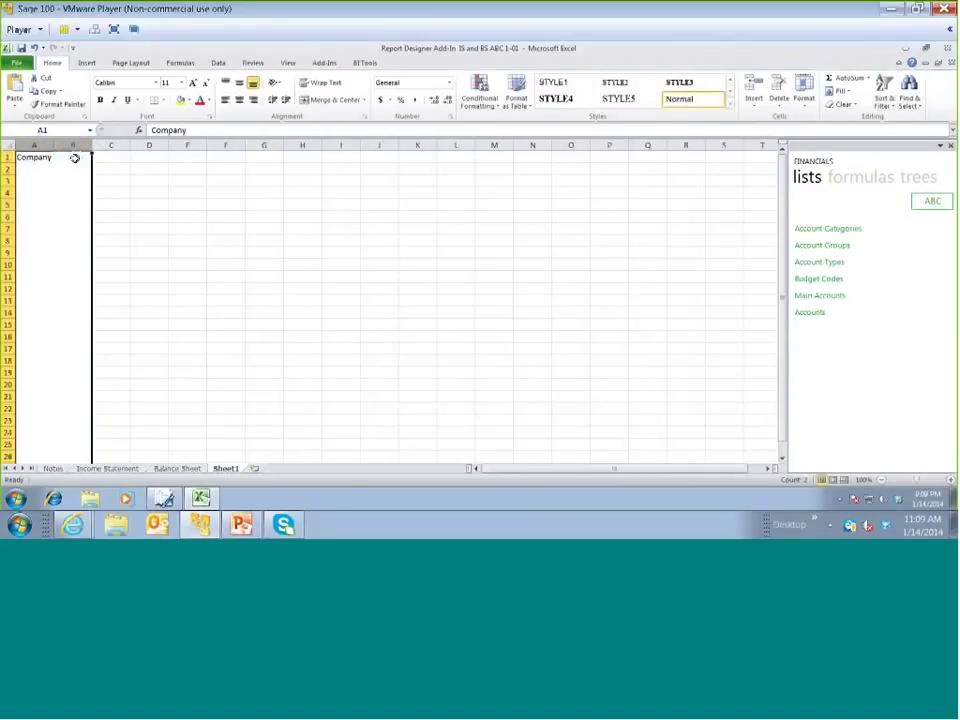
Select B1 and bring up the Financials pane's list of formulas
click(74, 157)
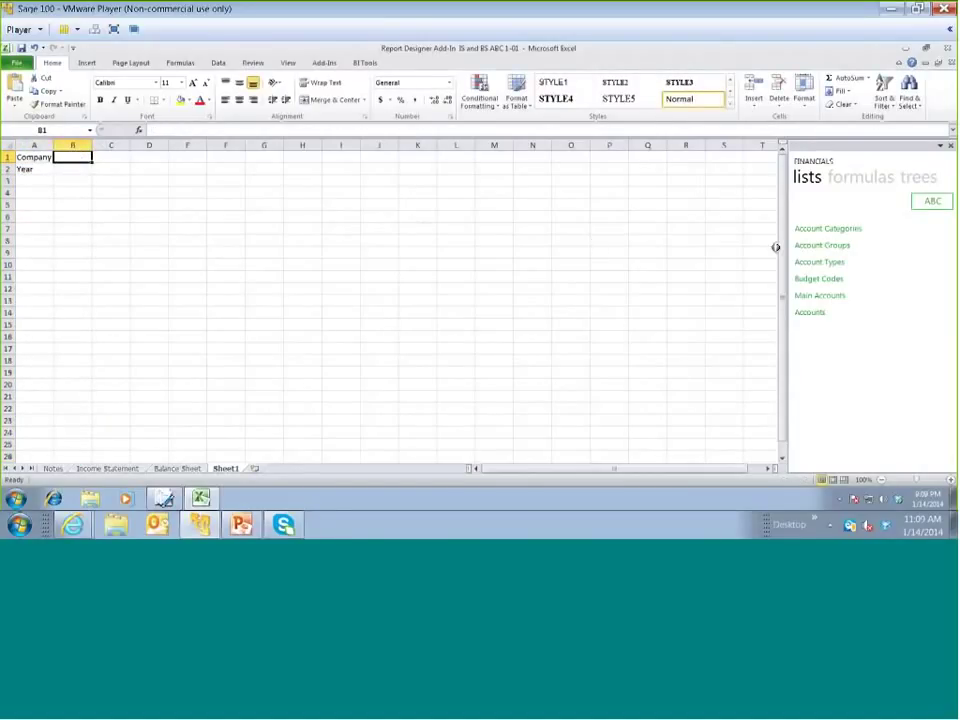
click(840, 242)
click(843, 182)
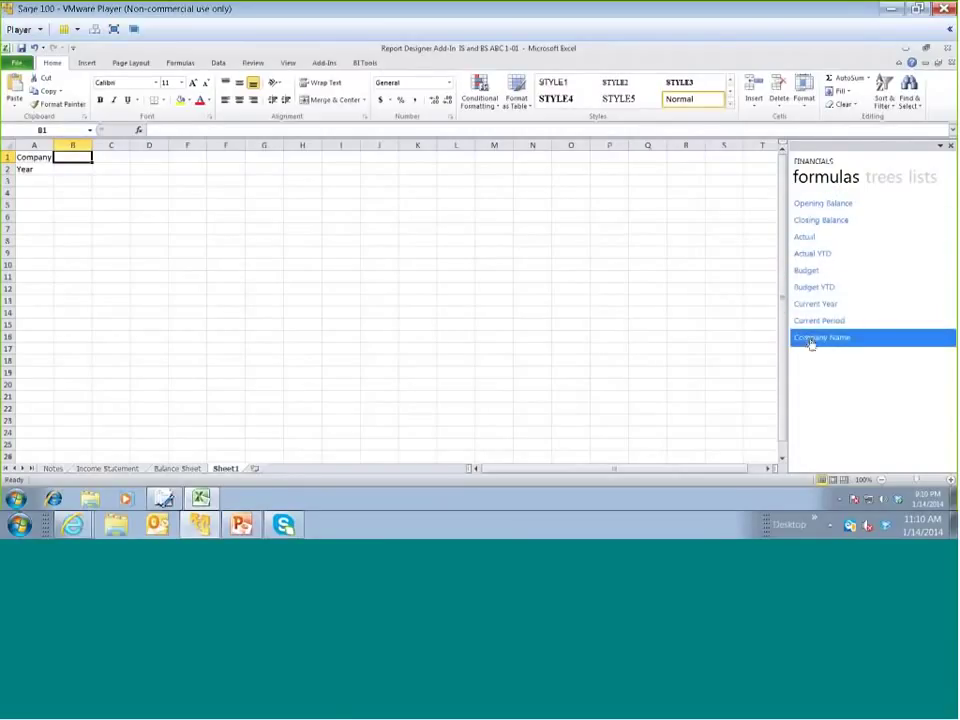
Place the Company Name formula in B1 and the Current Year formula (2010) in B2
drag(811, 344, 686, 309)
drag(66, 167, 64, 160)
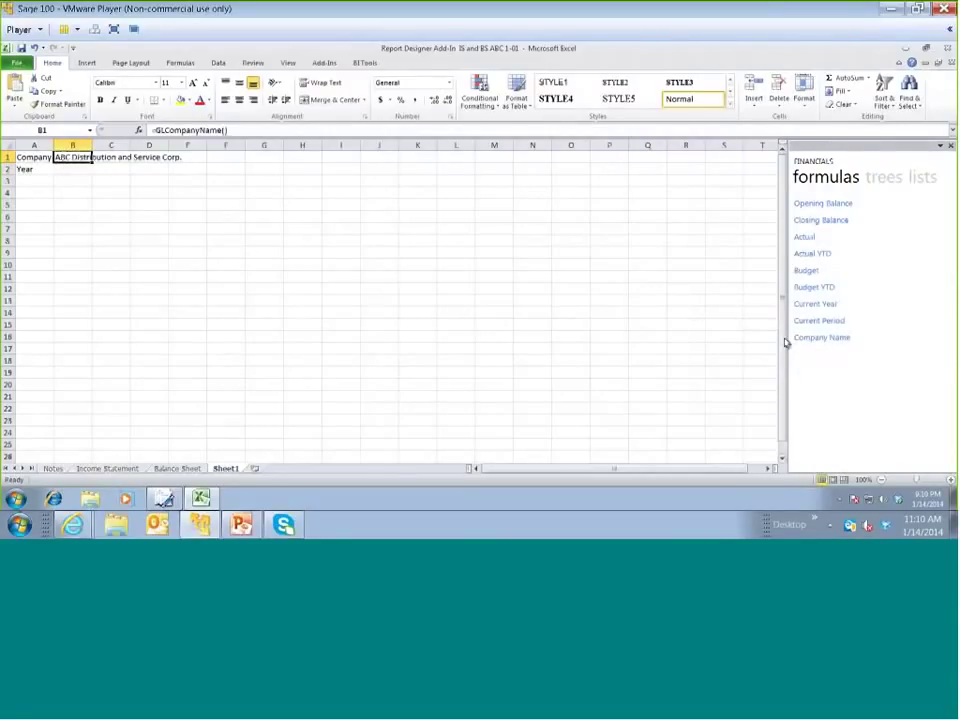
drag(803, 320, 80, 170)
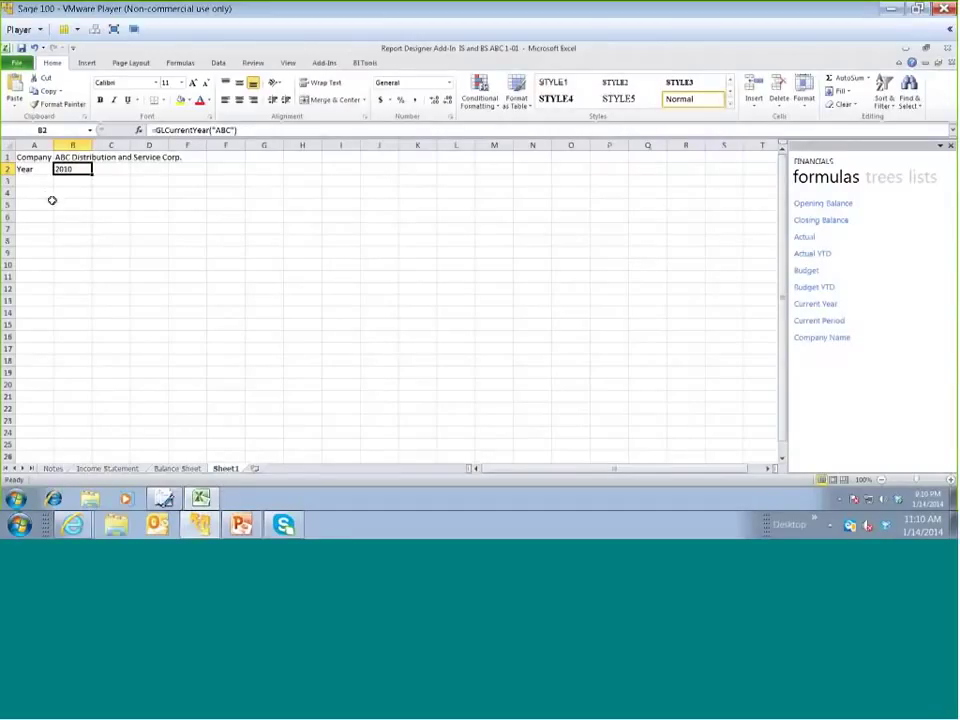
click(47, 193)
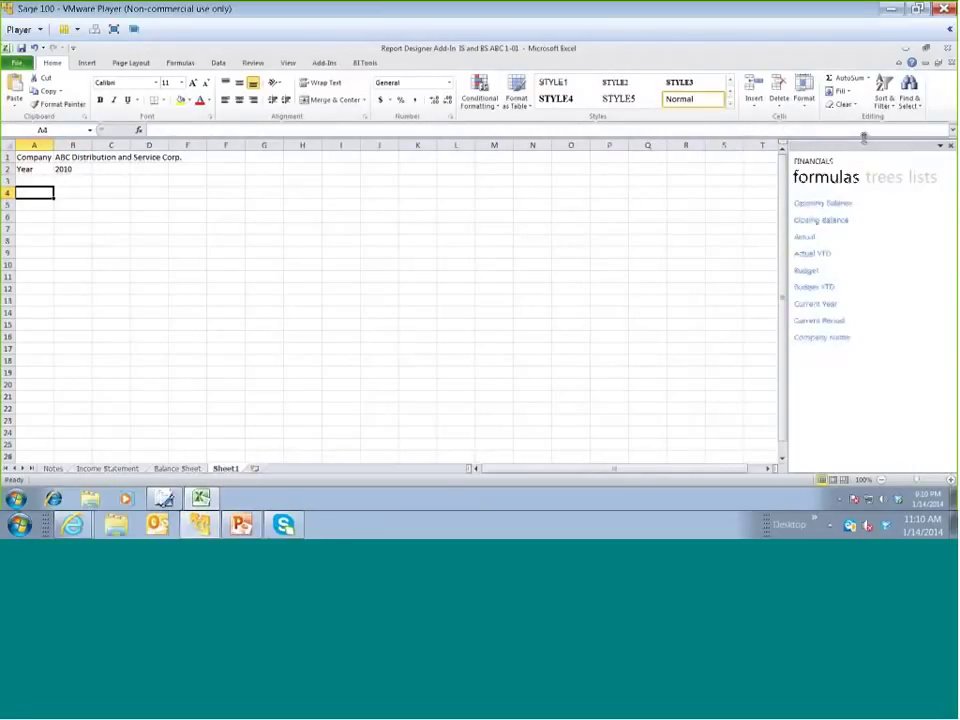
click(919, 177)
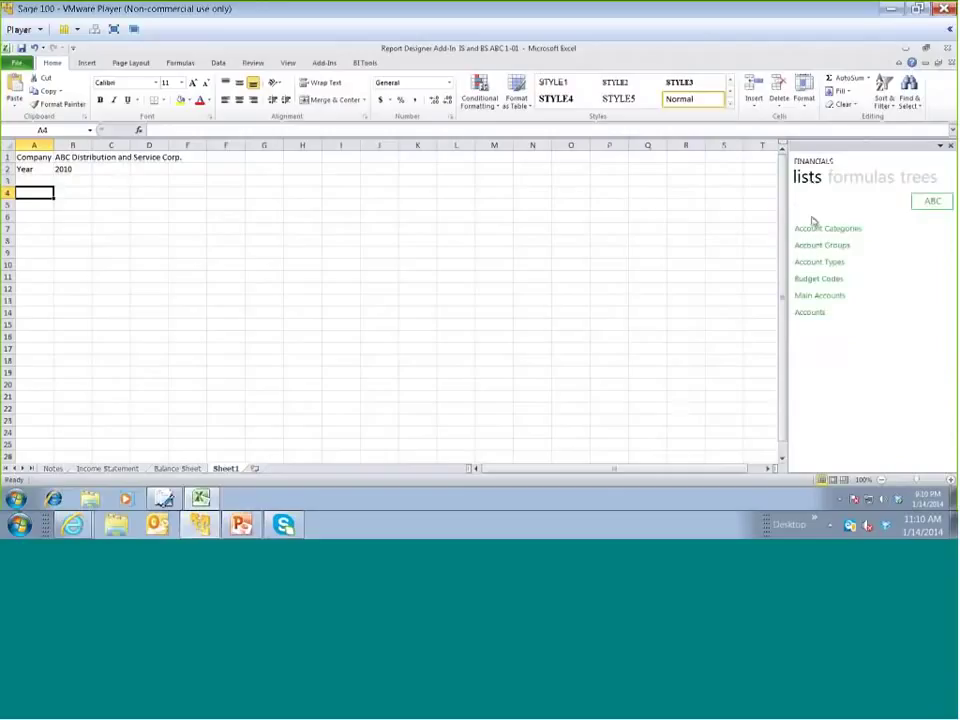
Insert the Main Accounts list starting at A4 and widen columns B through F
click(812, 226)
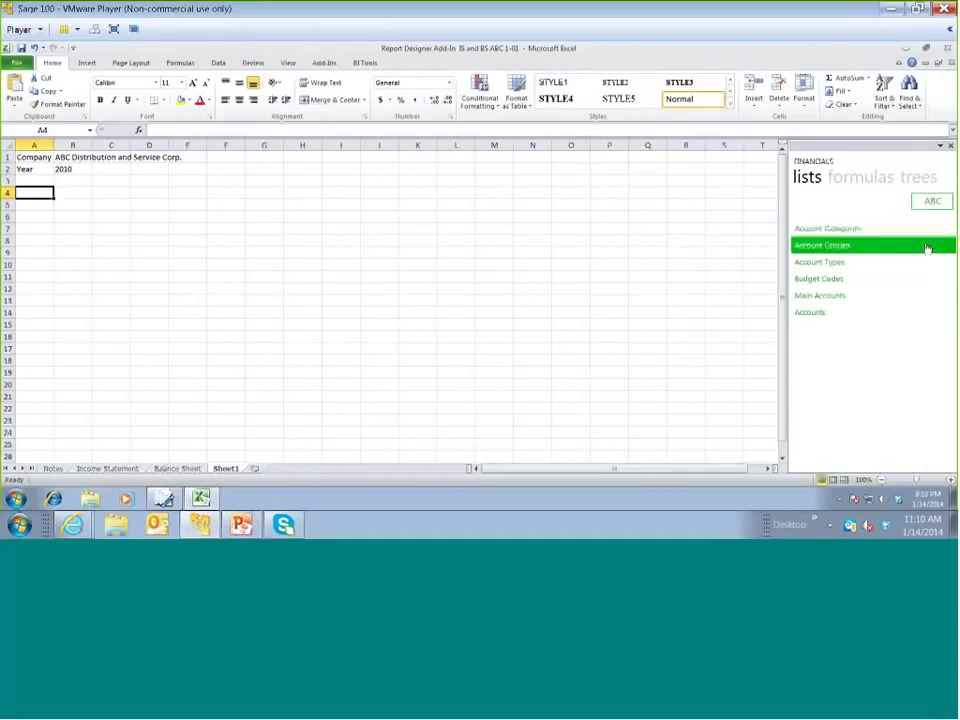
click(819, 298)
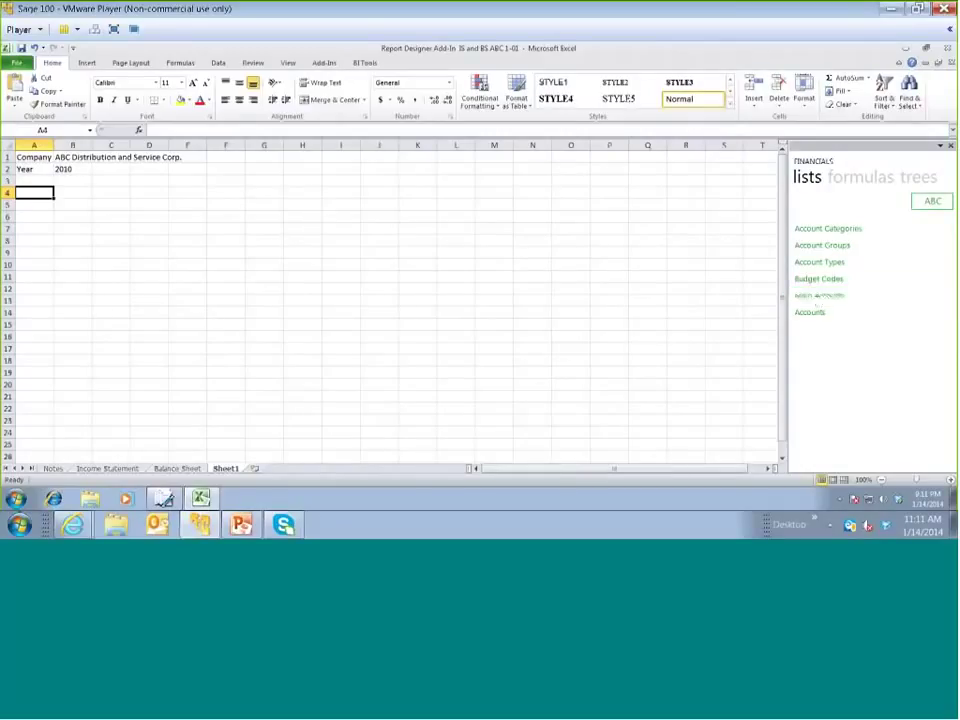
drag(798, 297, 778, 291)
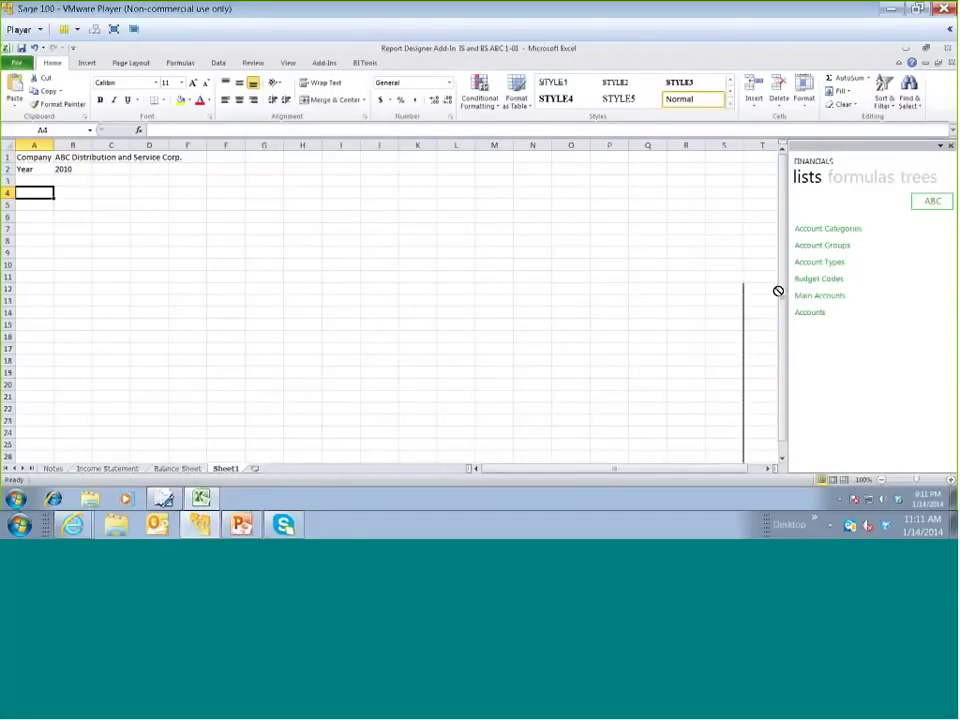
drag(778, 291, 750, 298)
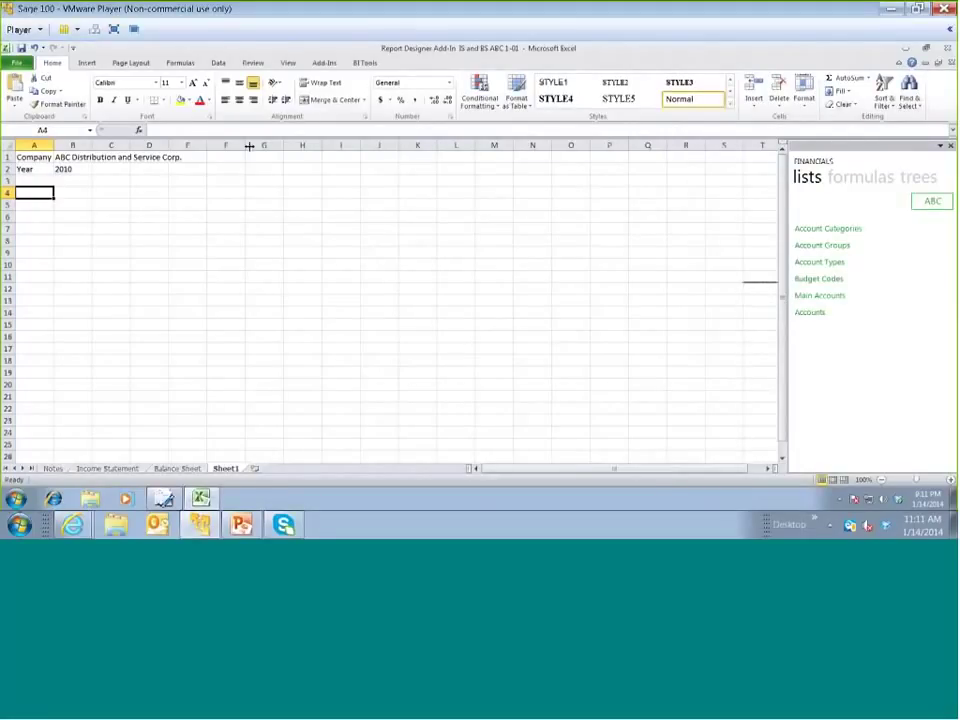
drag(249, 146, 263, 148)
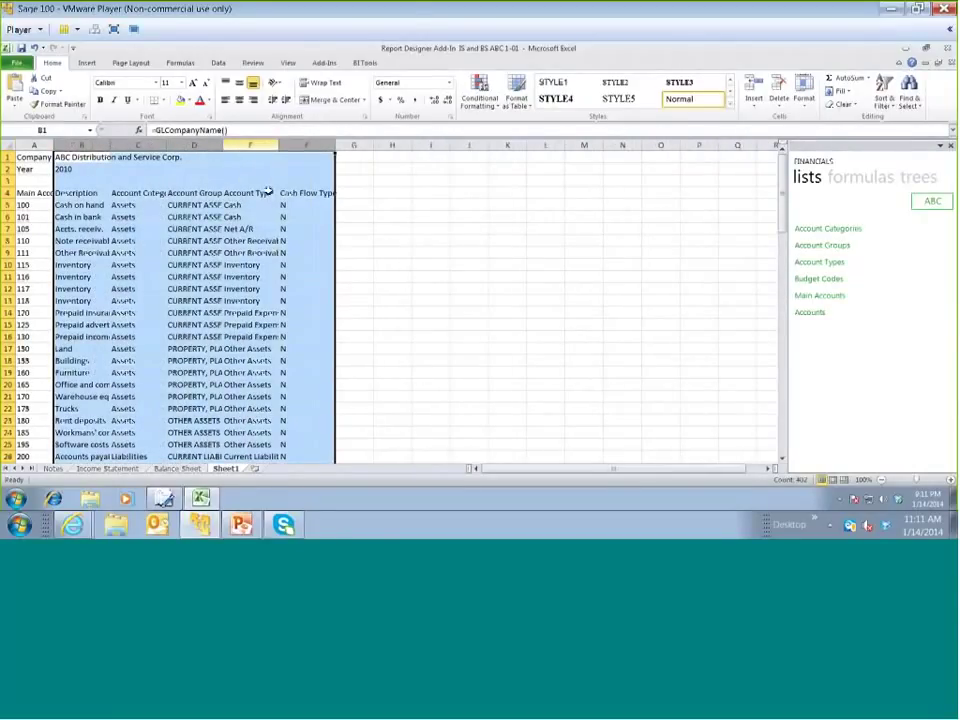
Widen columns A to F evenly and delete the accounts coded below 400
drag(337, 145, 347, 145)
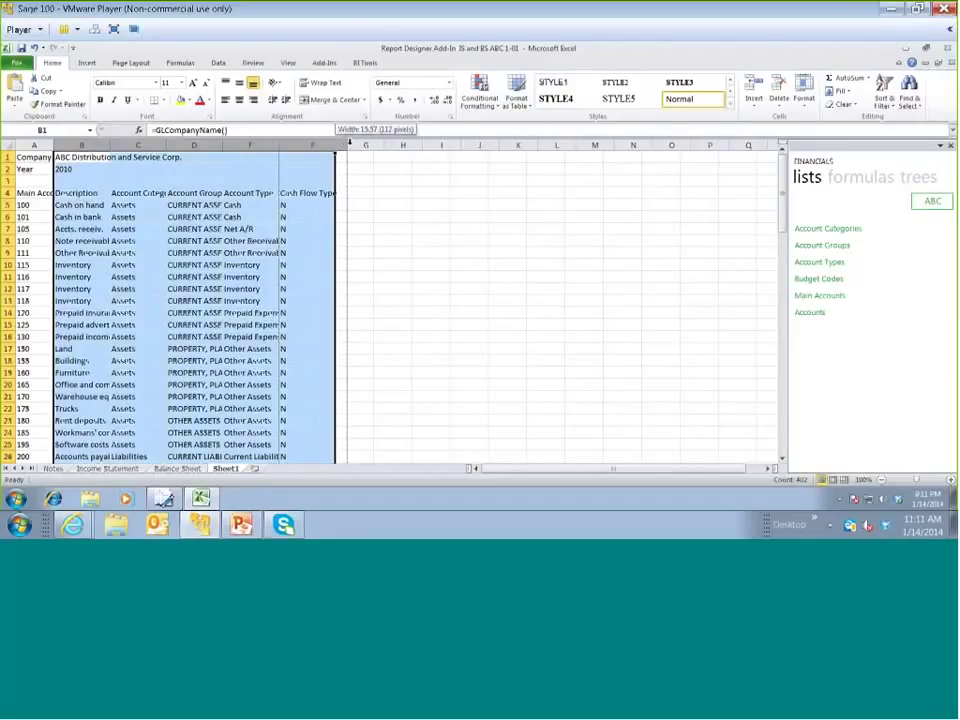
drag(349, 144, 410, 144)
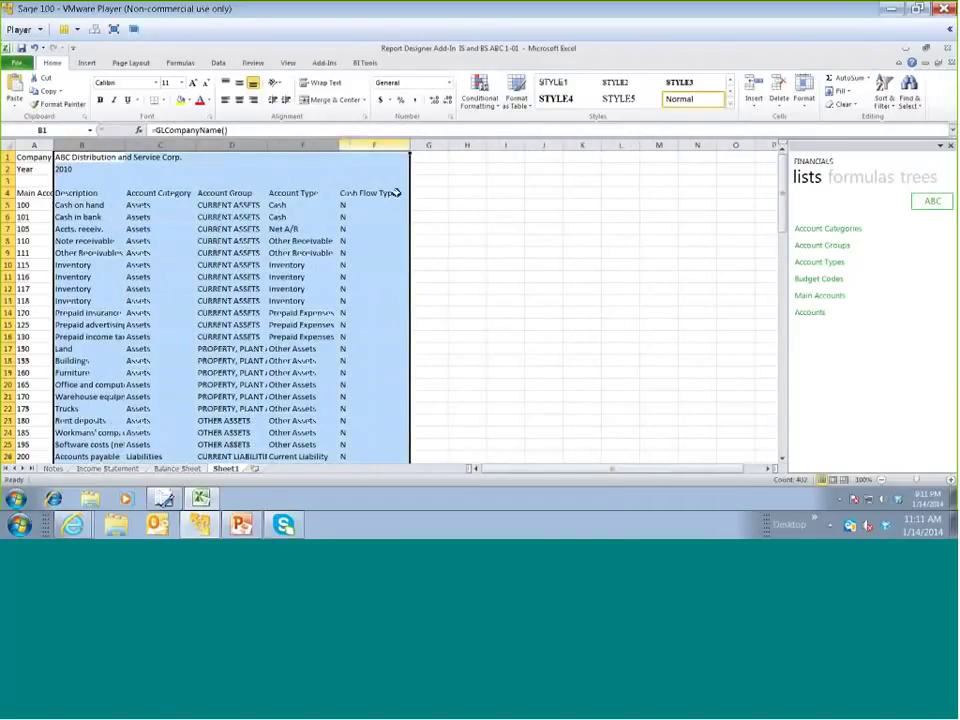
click(240, 192)
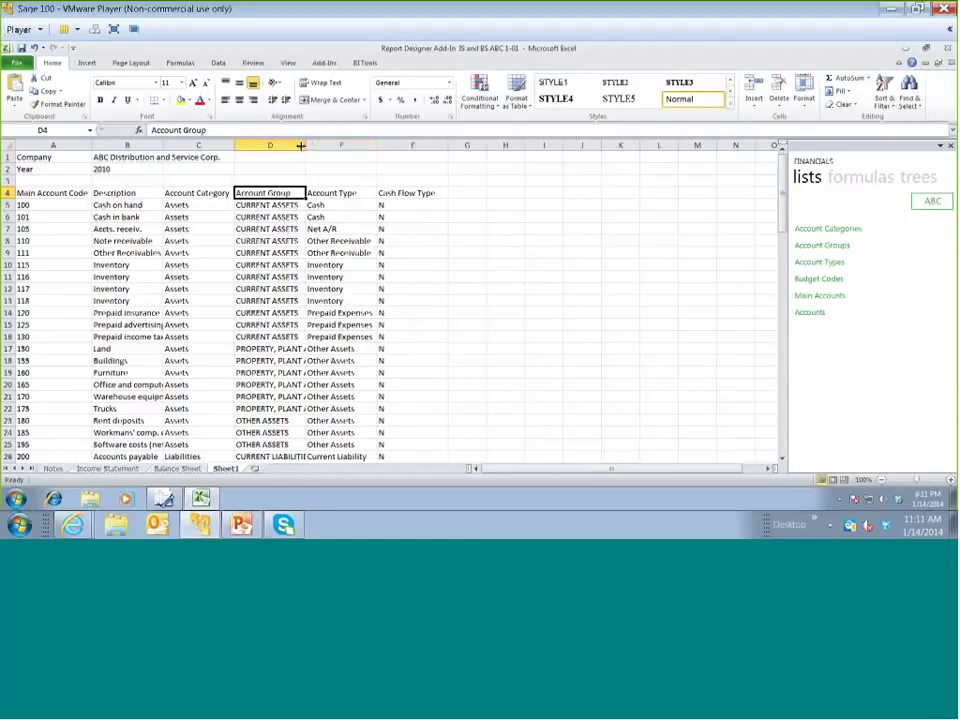
click(270, 145)
key(Delete)
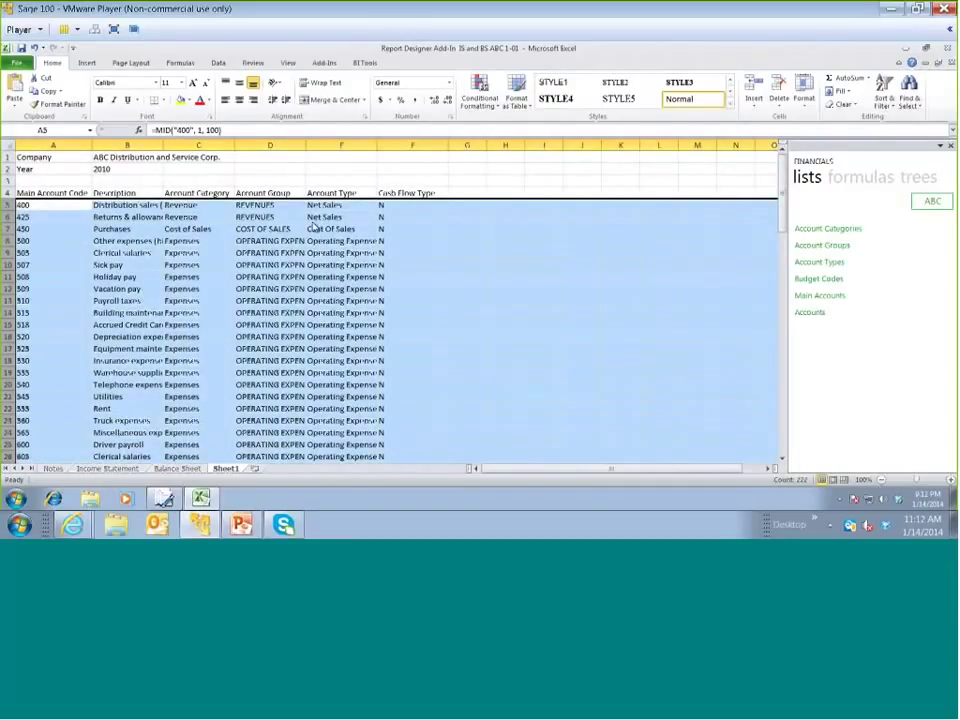
Delete the Account Group, Account Type and Cash Flow Type columns (D:F)
drag(270, 145, 412, 145)
right_click(313, 222)
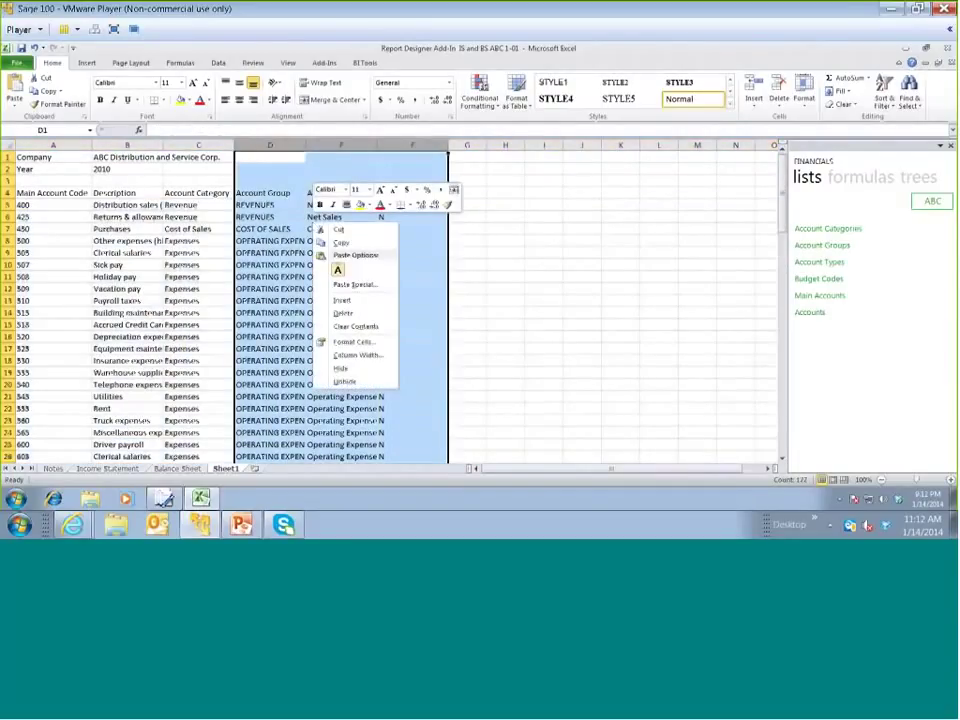
click(340, 313)
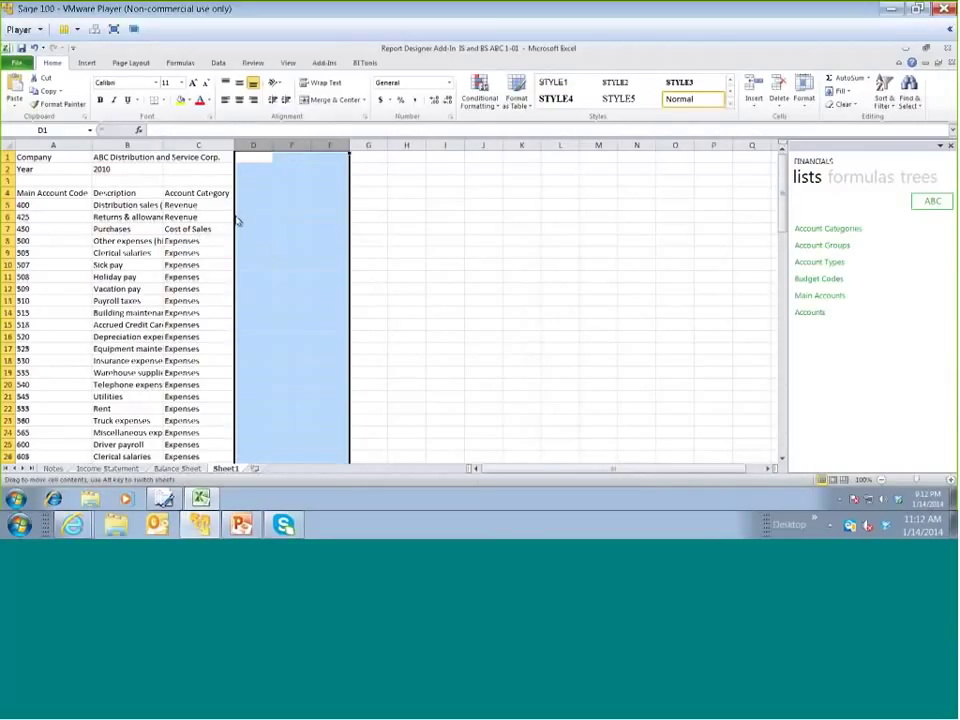
click(264, 199)
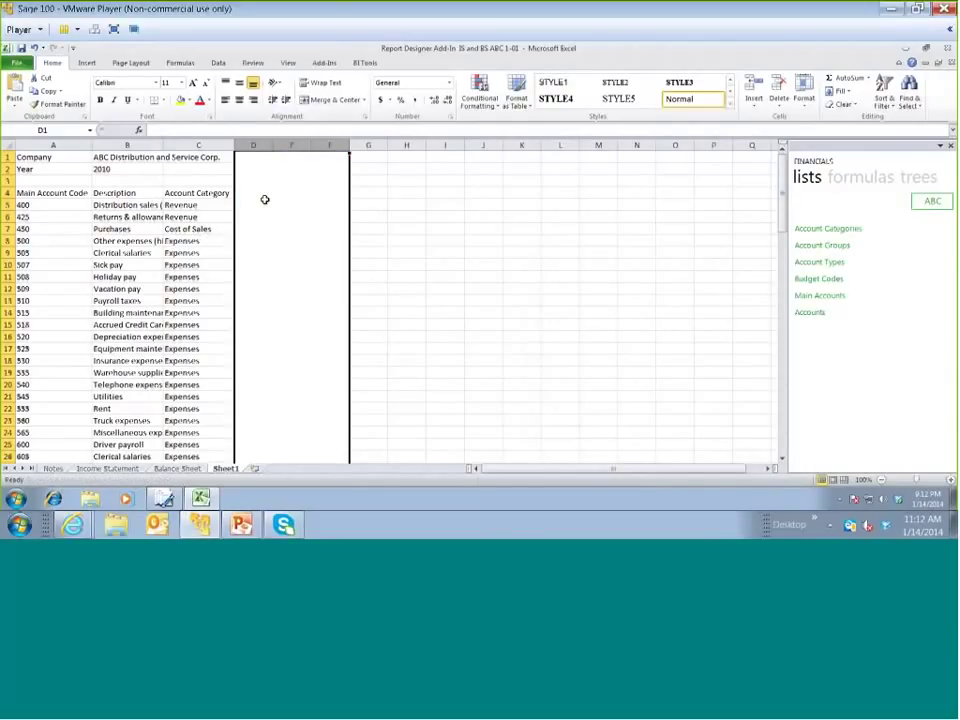
Enter the heading 'Period' in D3 with period 1 in D4
click(255, 179)
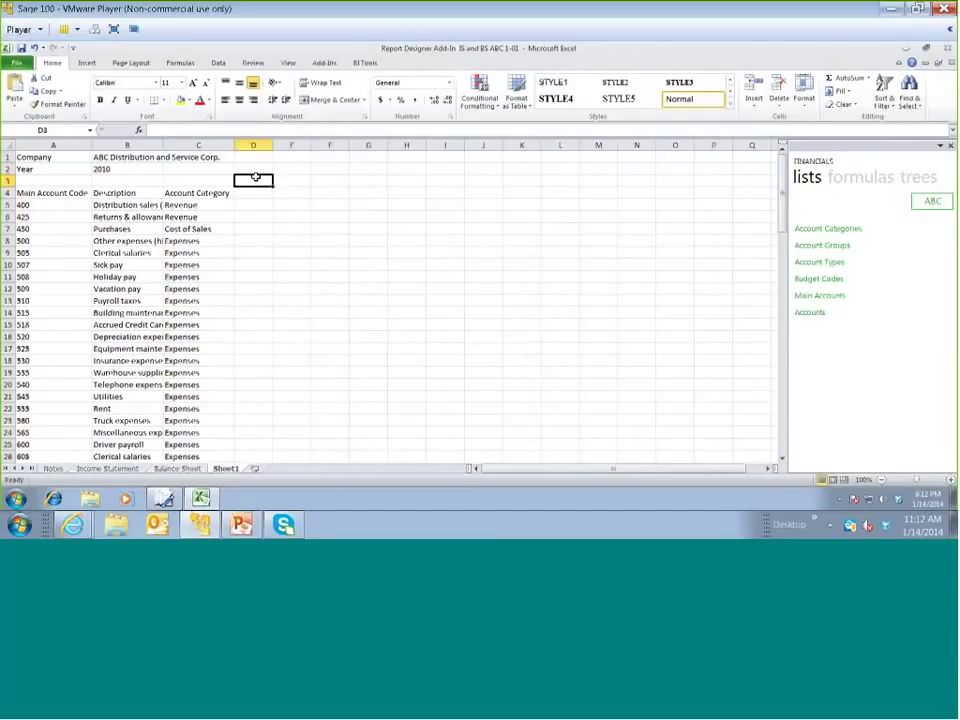
text(Period)
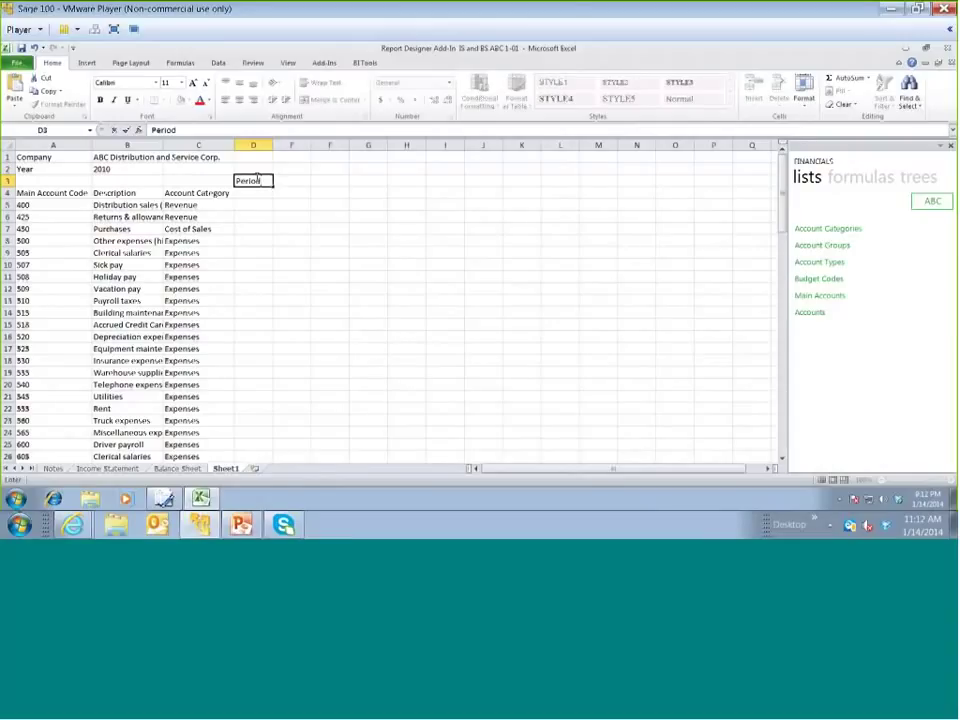
key(Return)
text(1)
key(ctrl+Return)
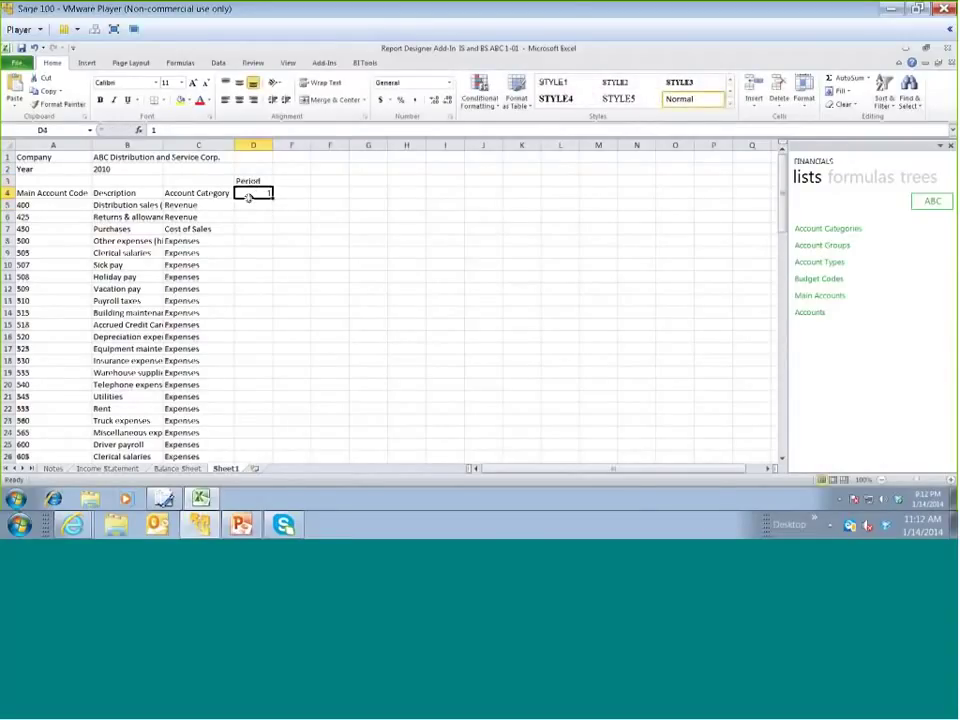
click(249, 203)
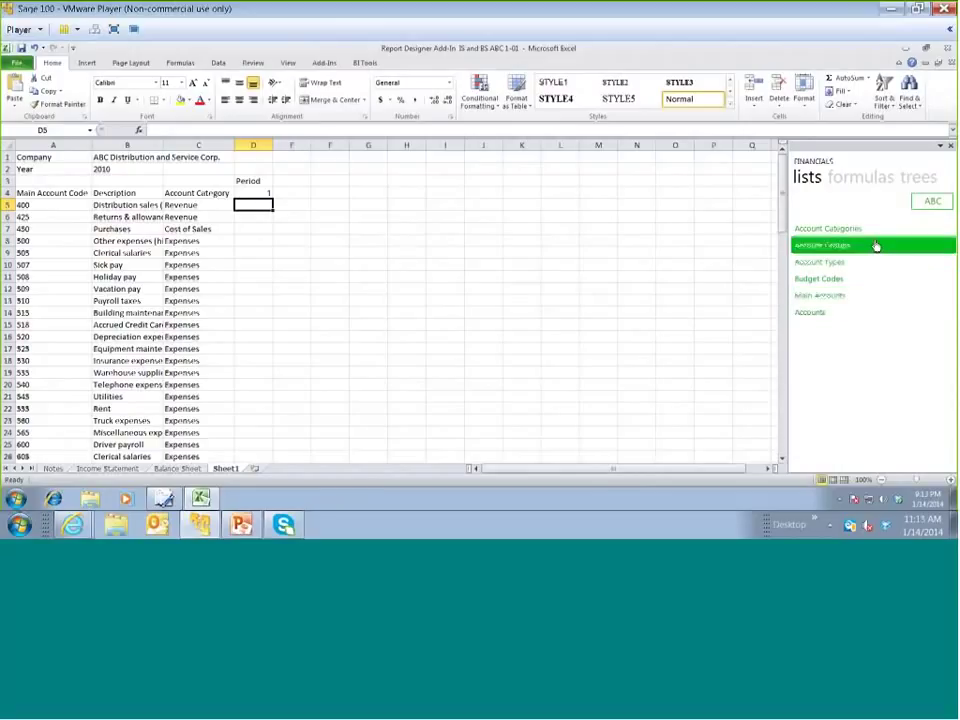
Drop the add-in's Actual formula into D5 and widen column D
click(867, 183)
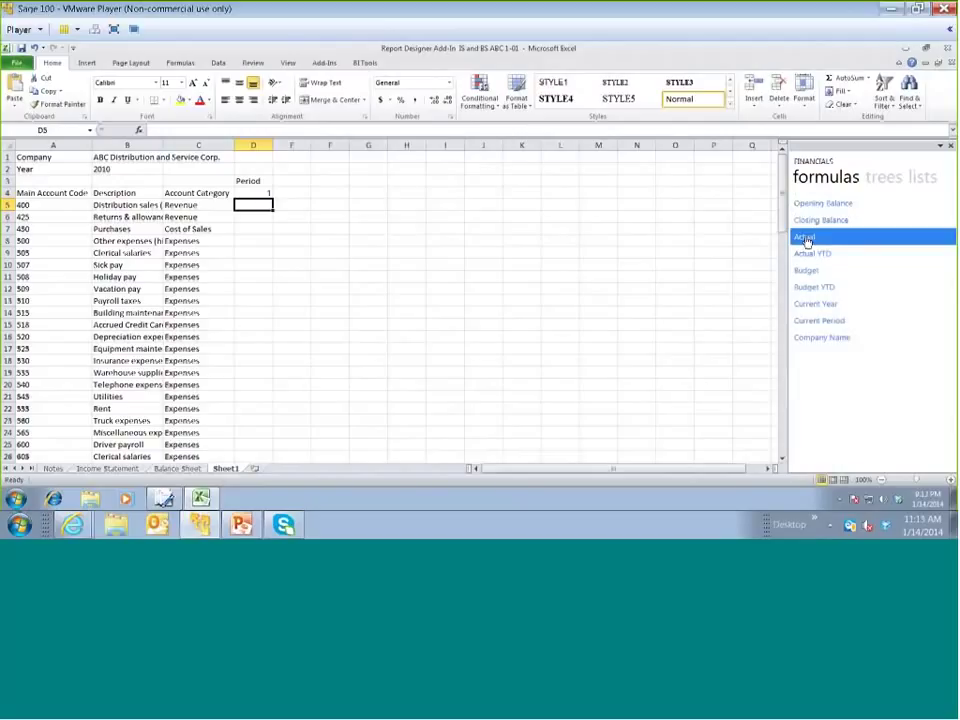
drag(804, 242, 264, 204)
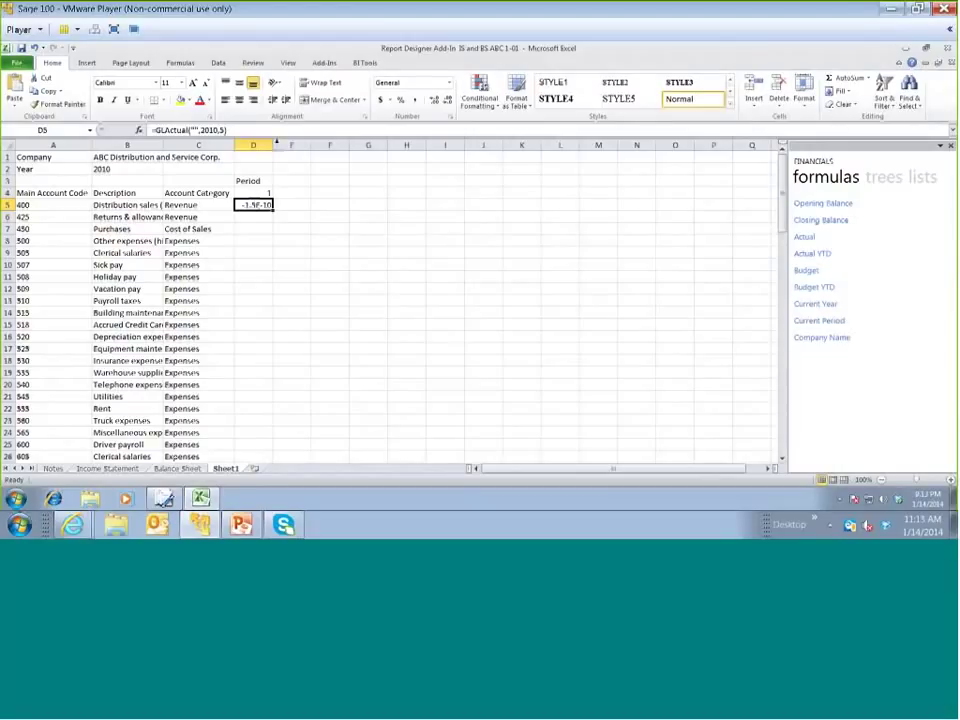
drag(275, 145, 288, 146)
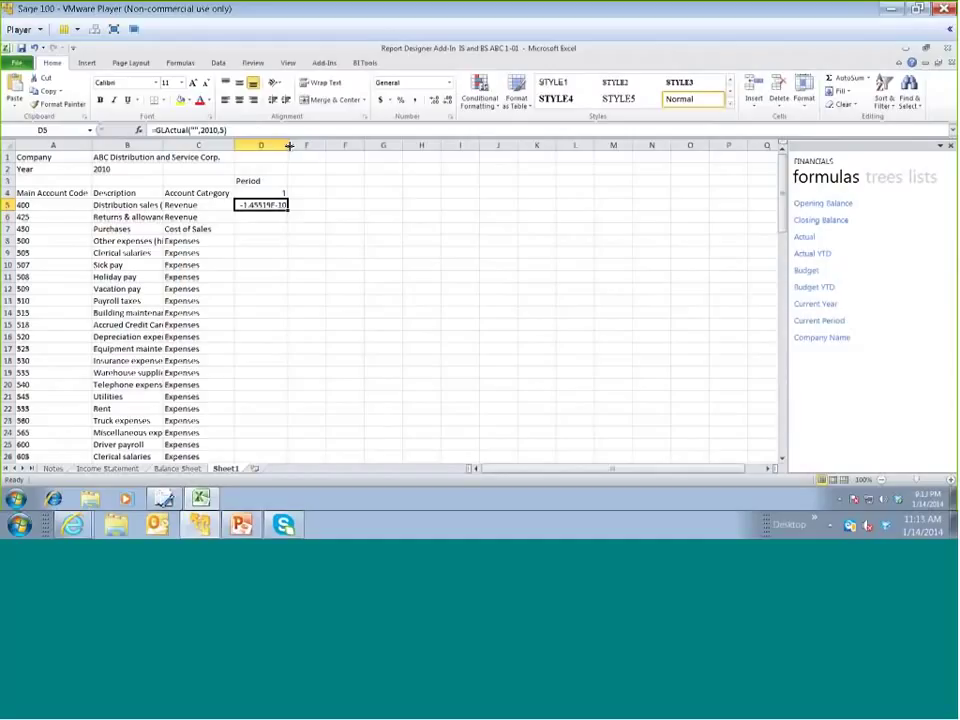
Apply Comma Style to D5, showing (0.00), and open its GLActual Function Arguments
click(415, 103)
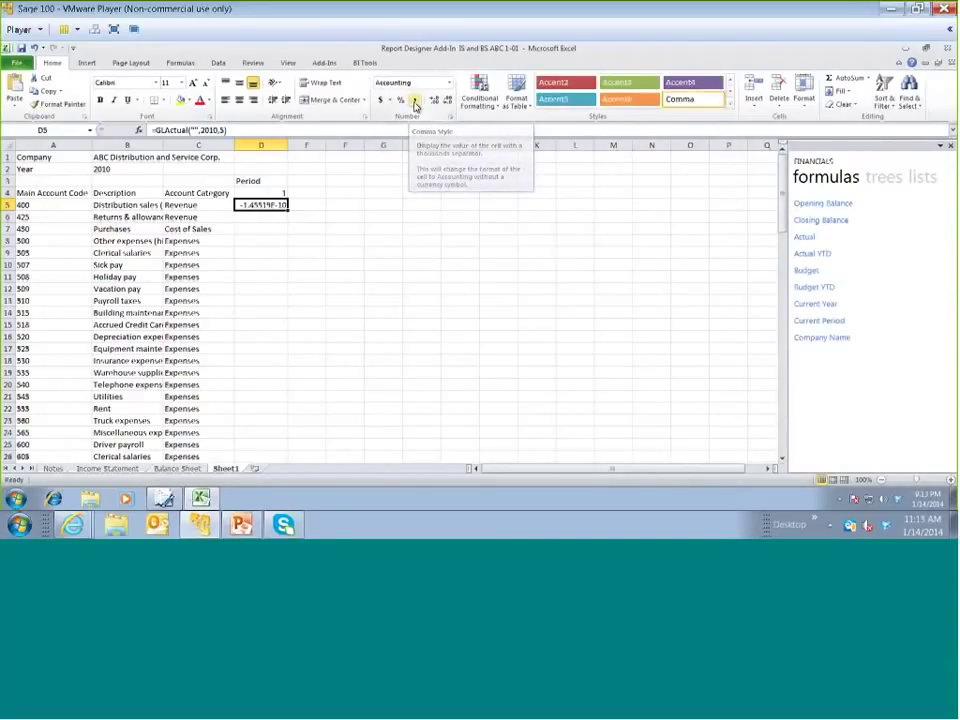
click(415, 103)
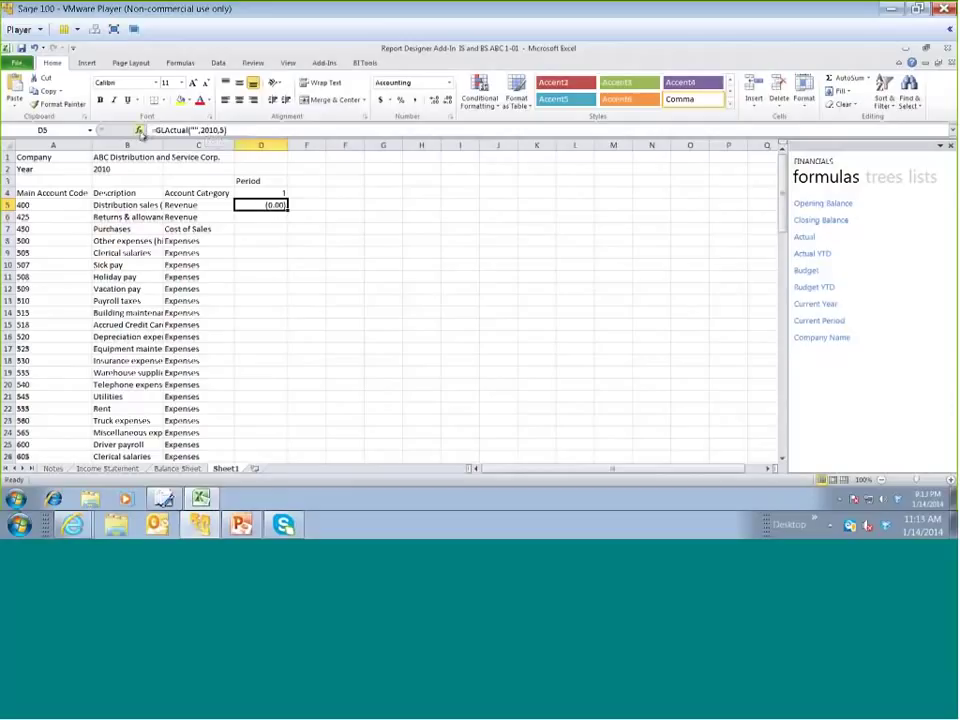
click(140, 131)
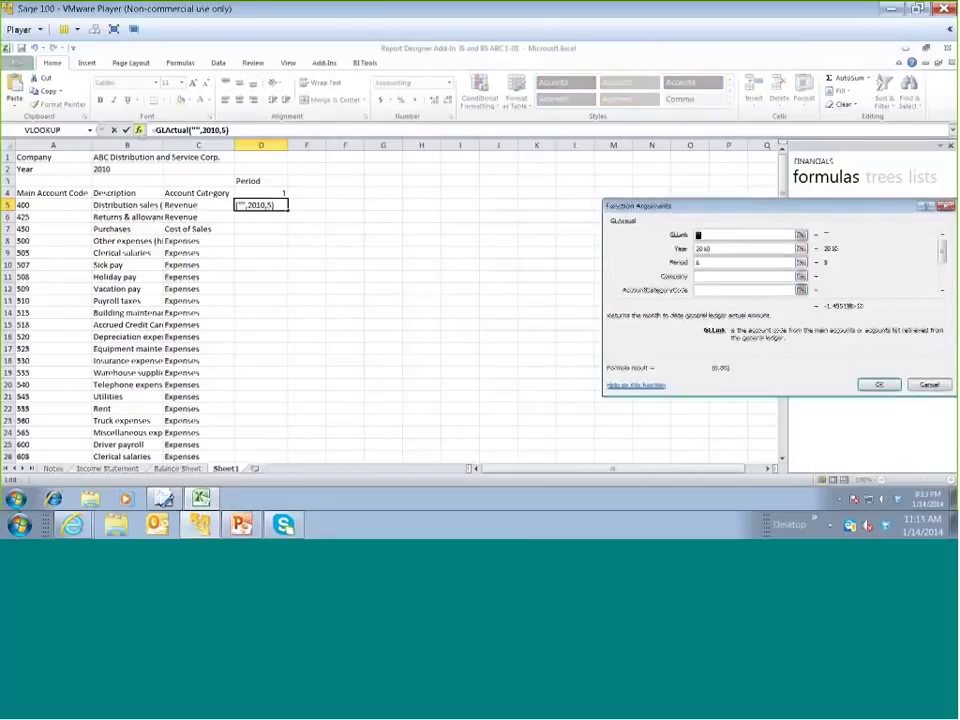
Move the Function Arguments dialog aside and open the GLActual function's help topic
drag(637, 208, 522, 198)
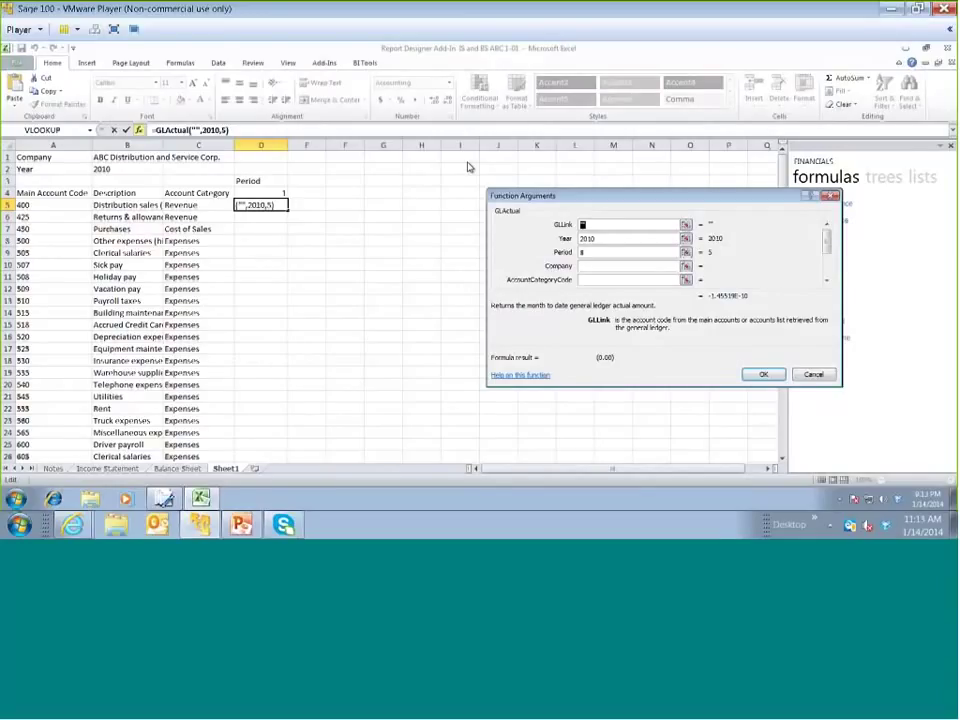
drag(505, 218, 455, 183)
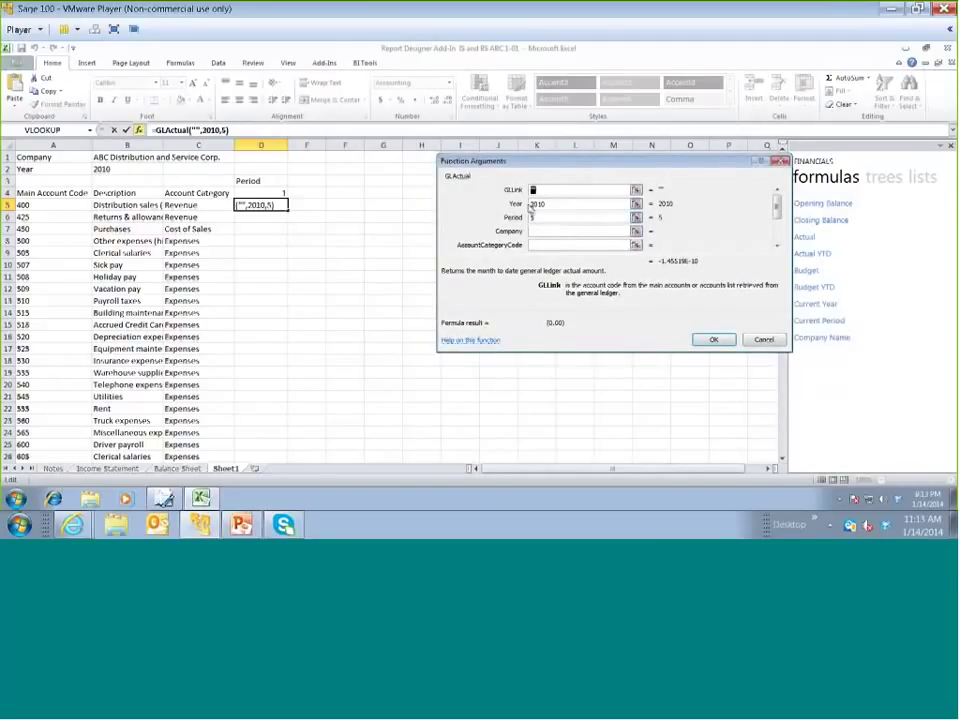
click(477, 341)
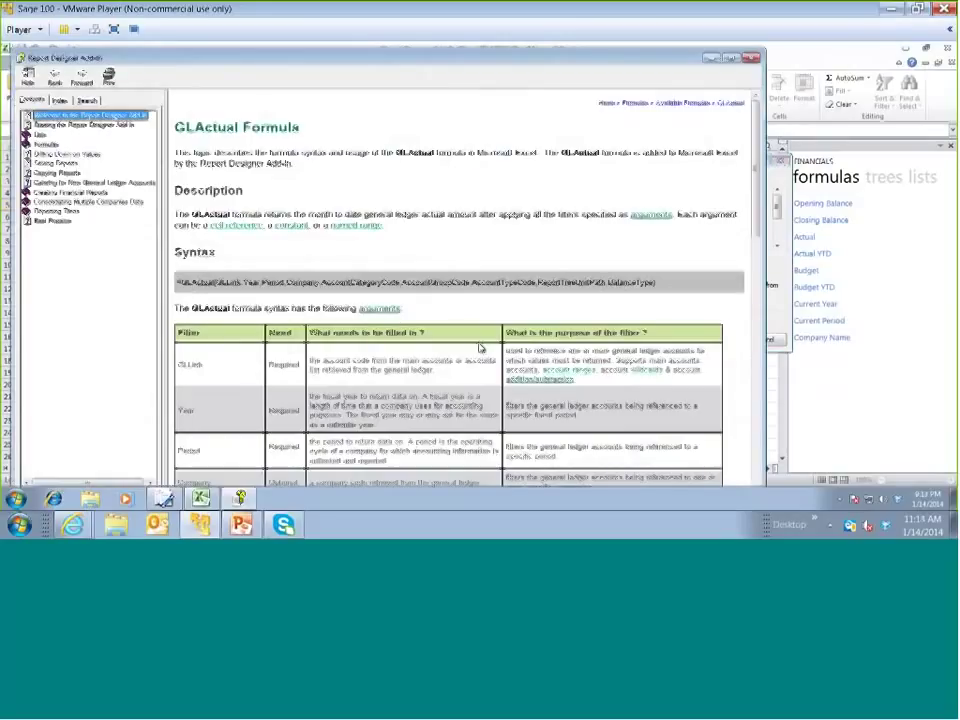
Read the GLActual help topic down to its Example section, then close the help
scroll(756, 229, down, 1)
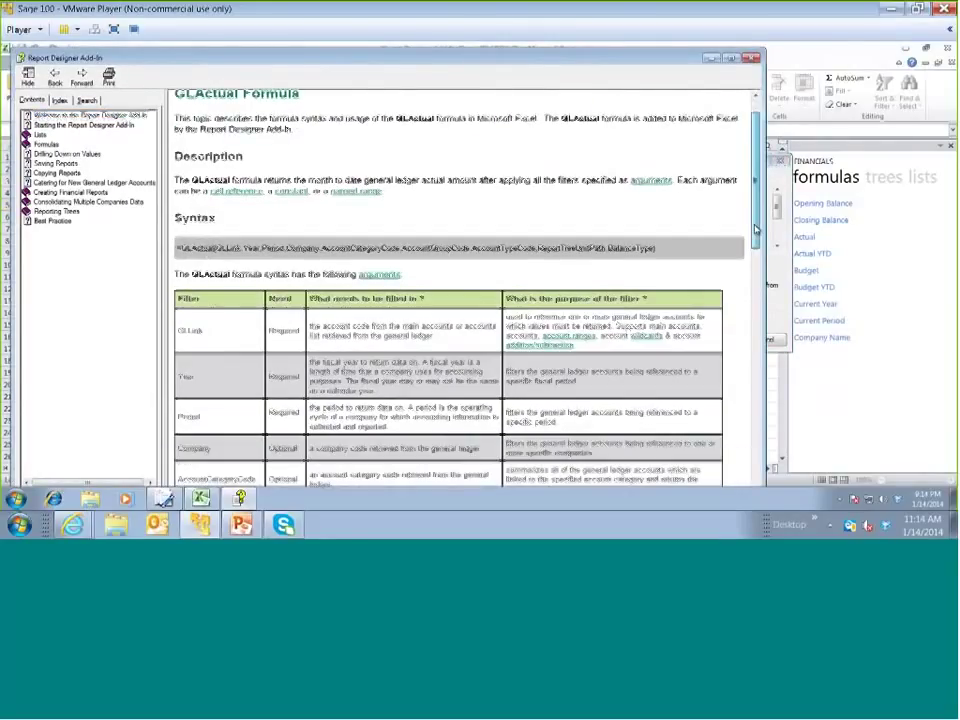
scroll(752, 282, down, 3)
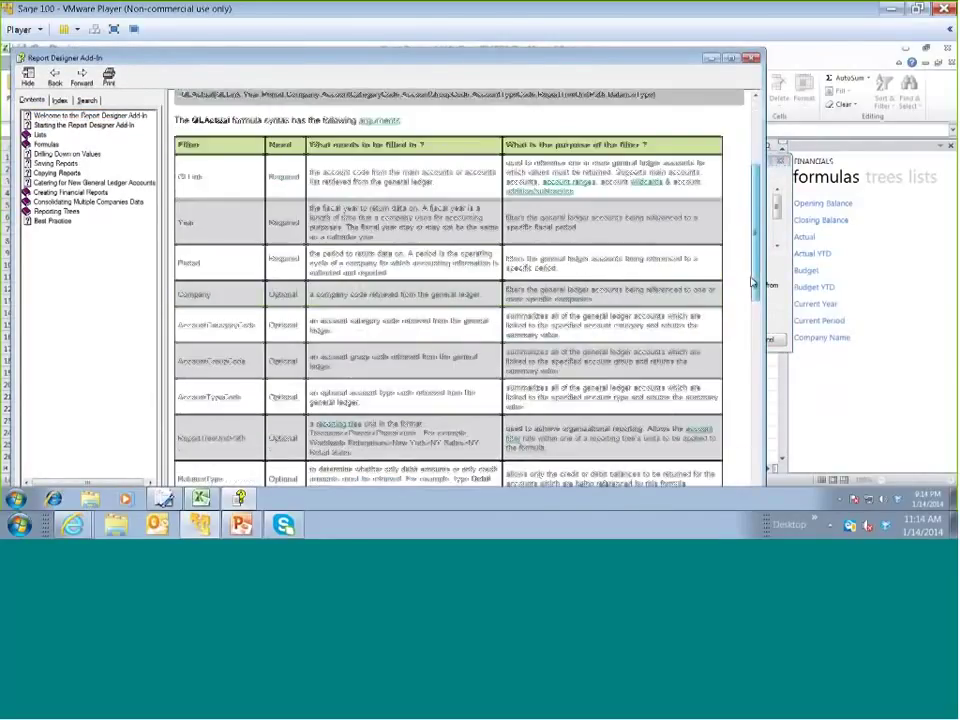
scroll(232, 280, down, 1)
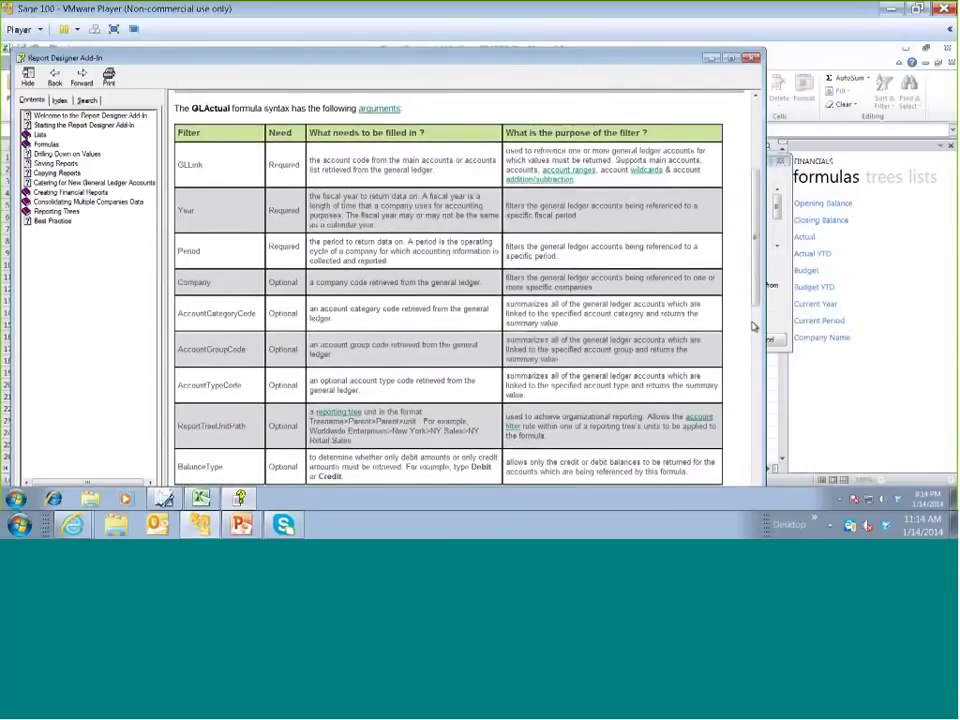
scroll(716, 446, down, 8)
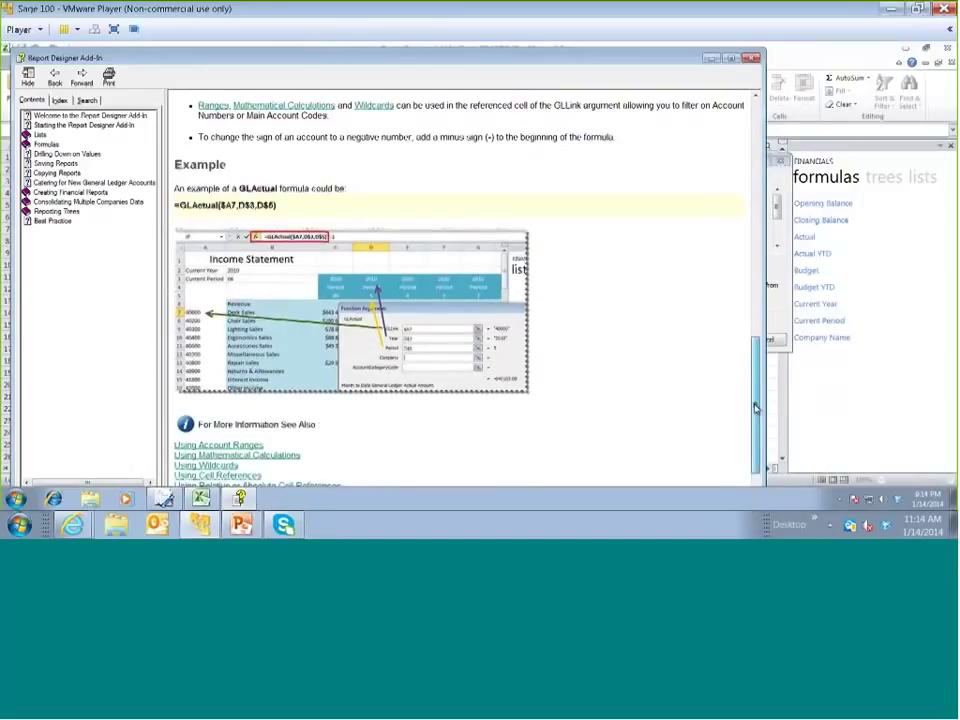
scroll(475, 421, down, 1)
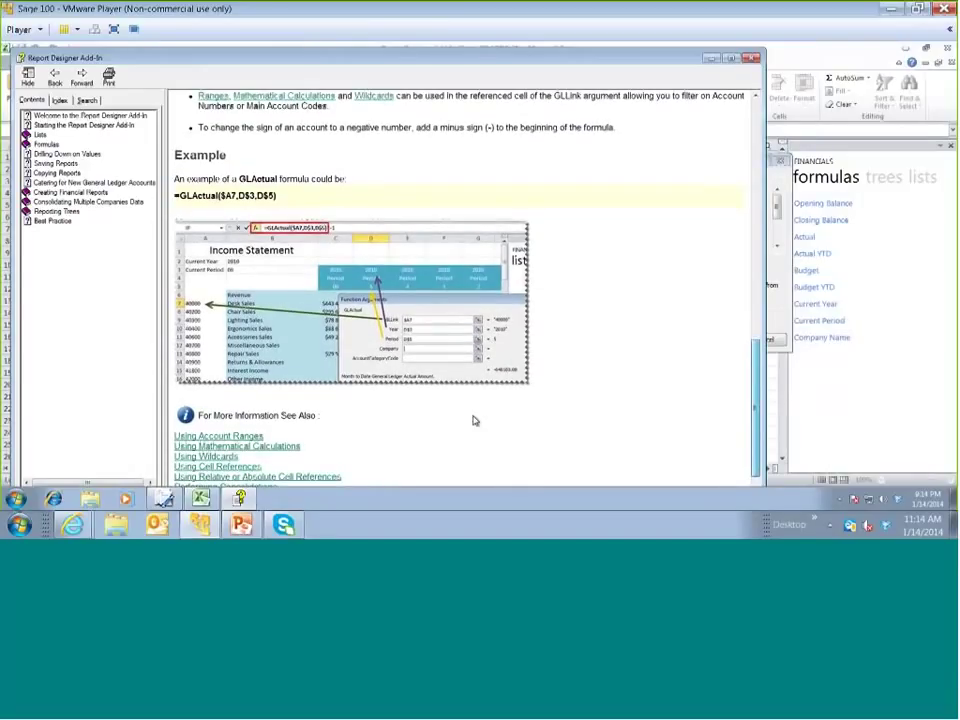
scroll(475, 421, down, 2)
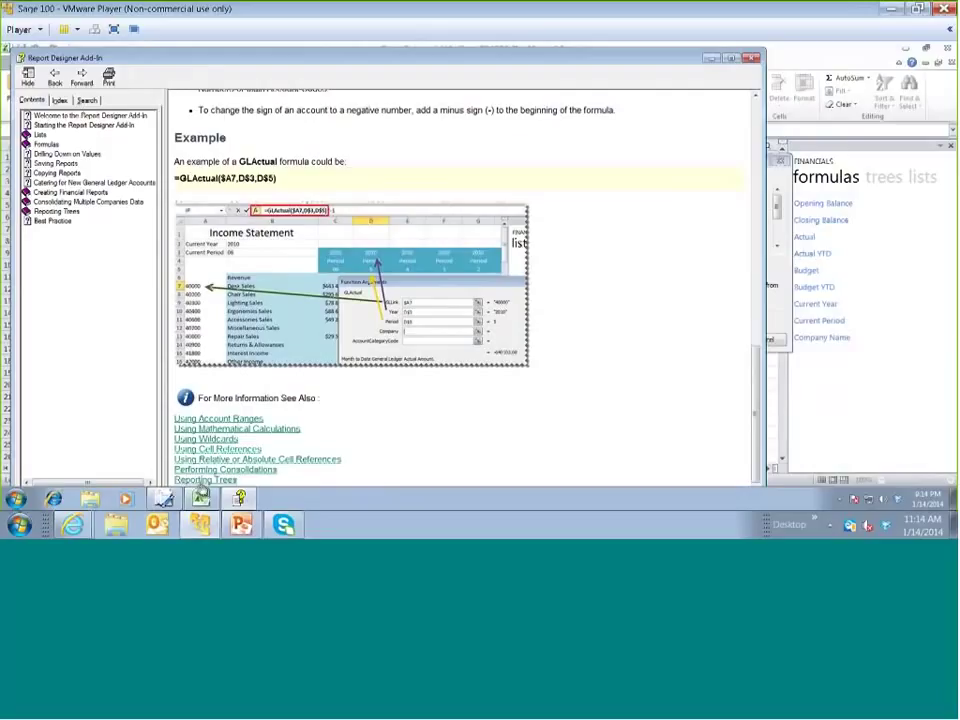
click(753, 60)
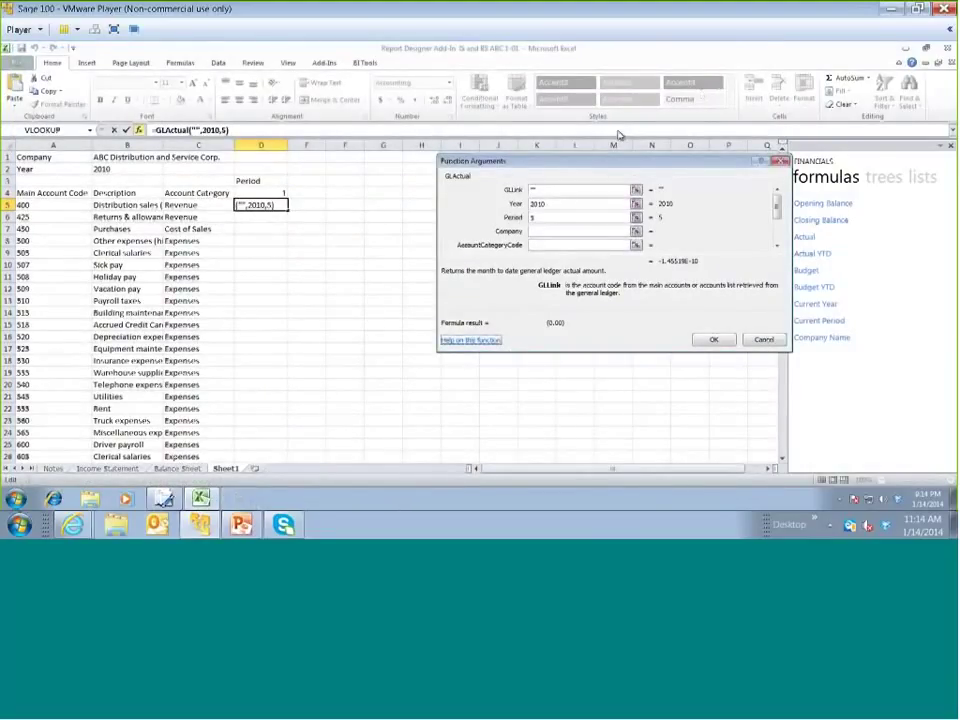
Set GLActual's arguments to GLLink $A5, Year $B$2 and Period D$4
double_click(547, 190)
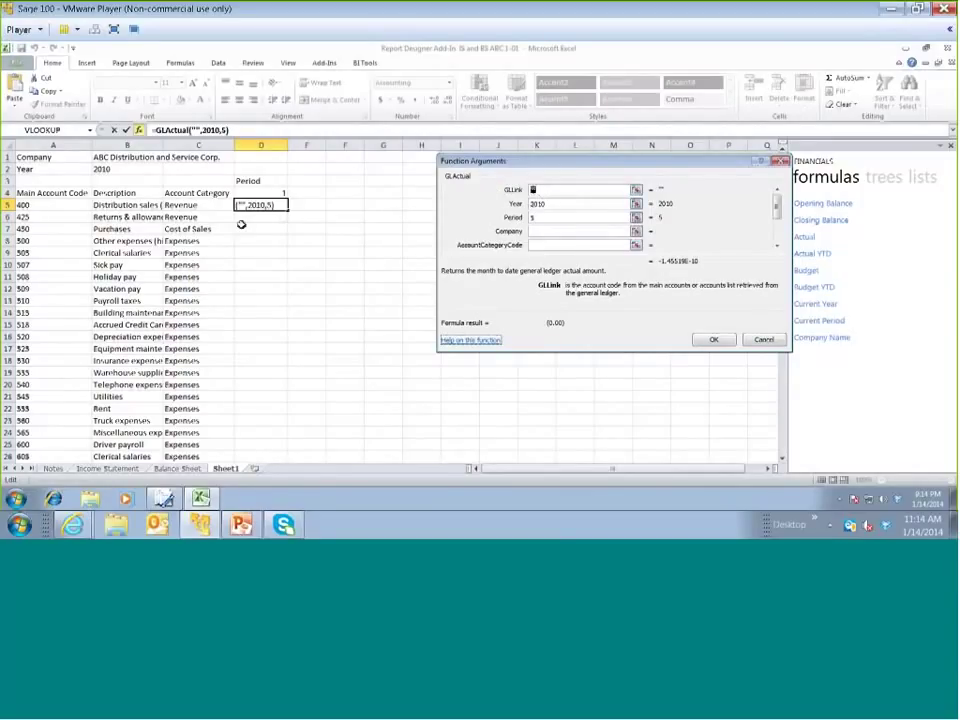
click(50, 205)
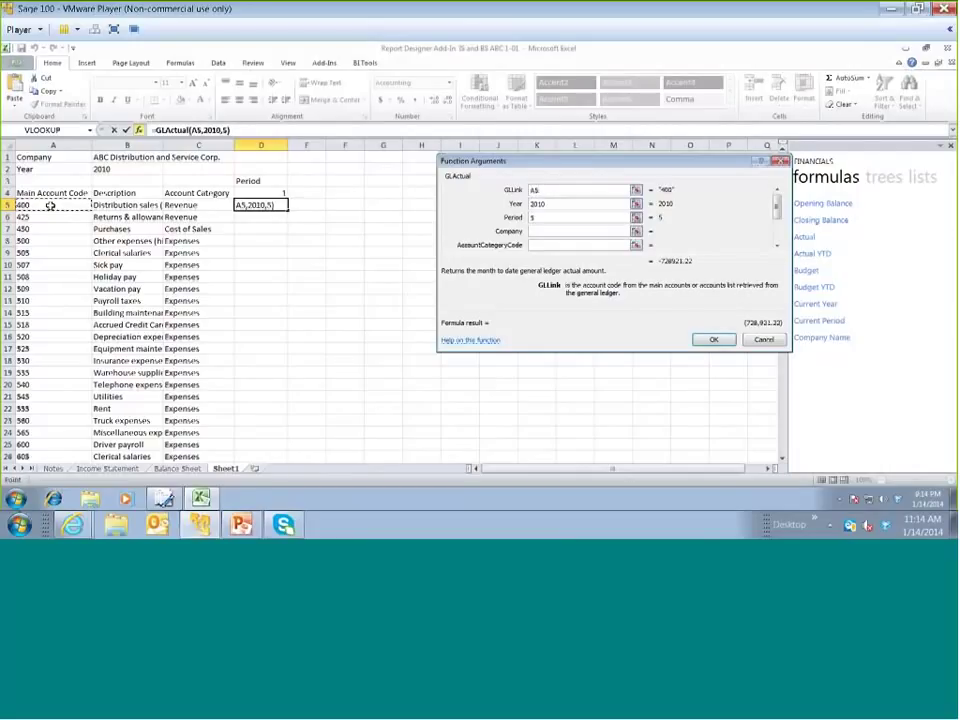
key(F4)
key(F4)
key(F4)
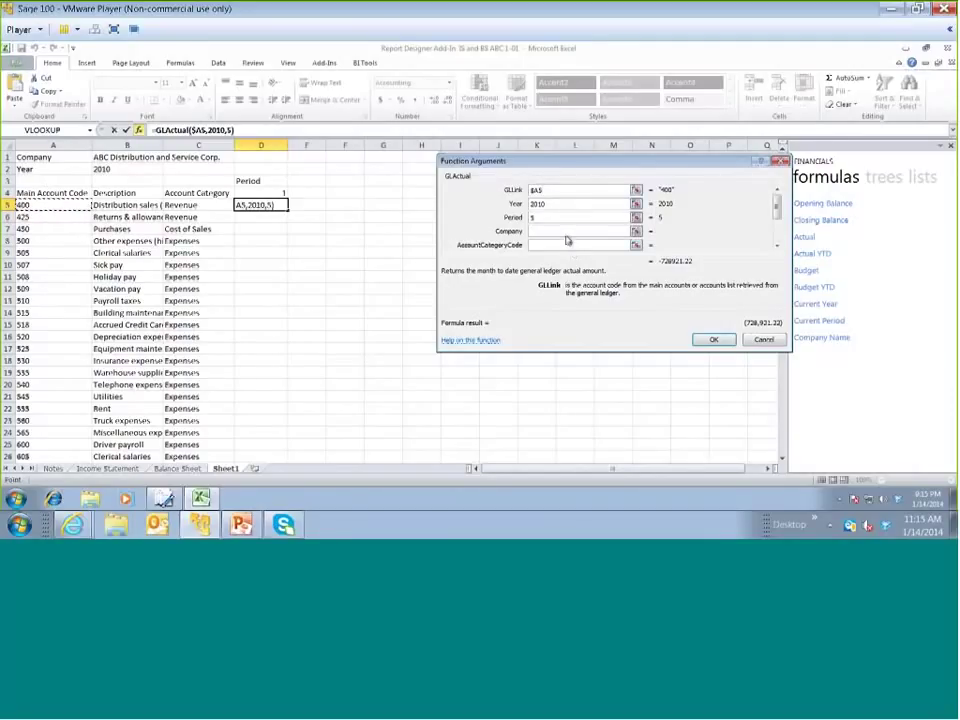
drag(553, 204, 529, 205)
click(139, 168)
key(F4)
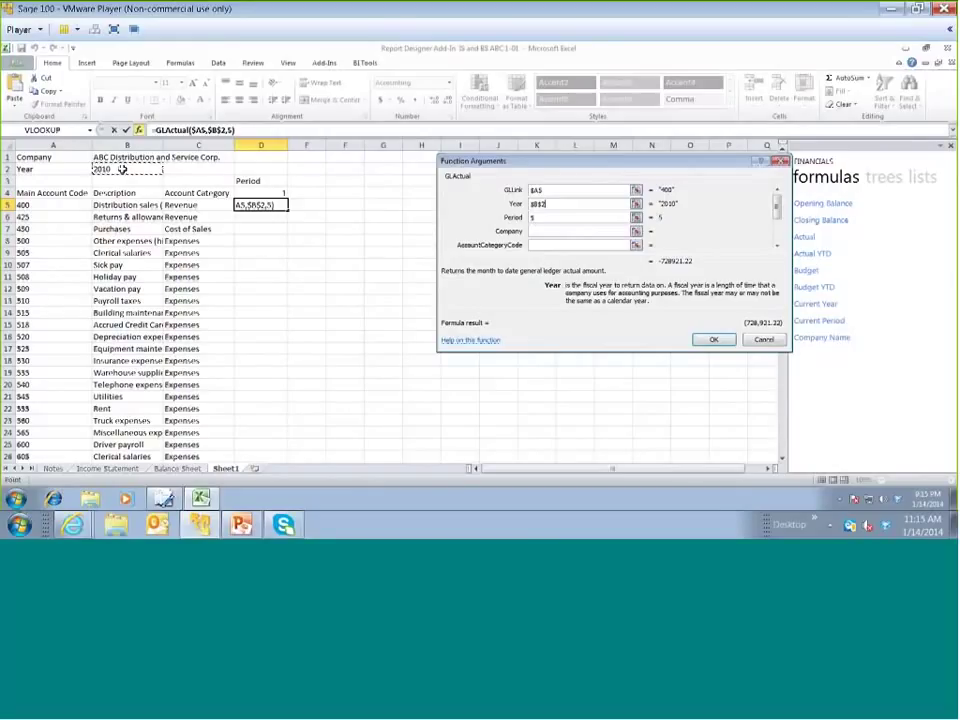
key(Tab)
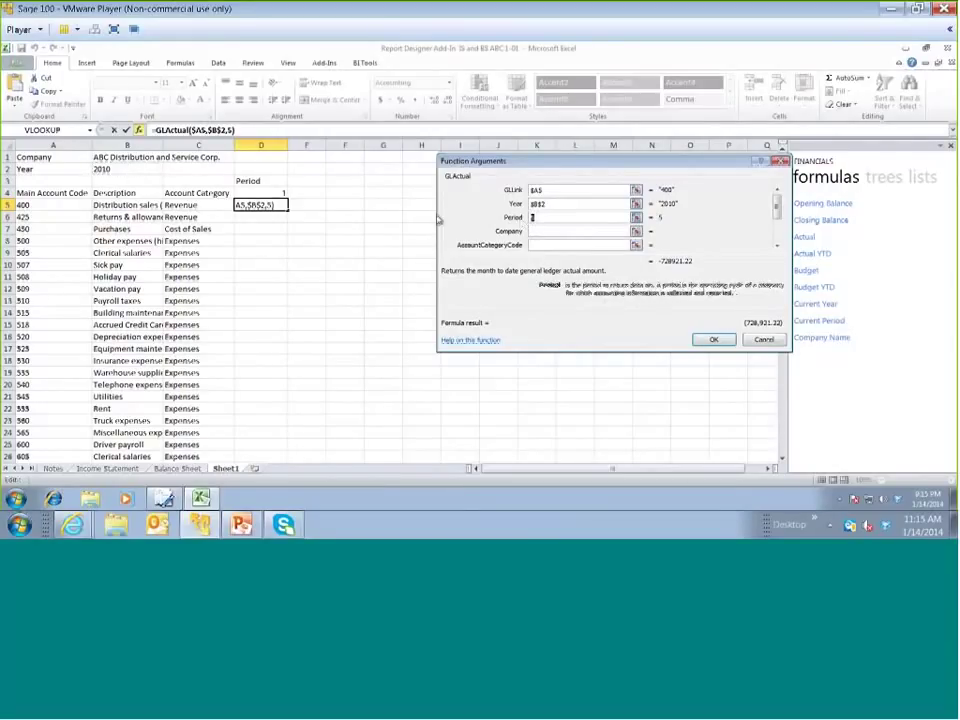
click(277, 193)
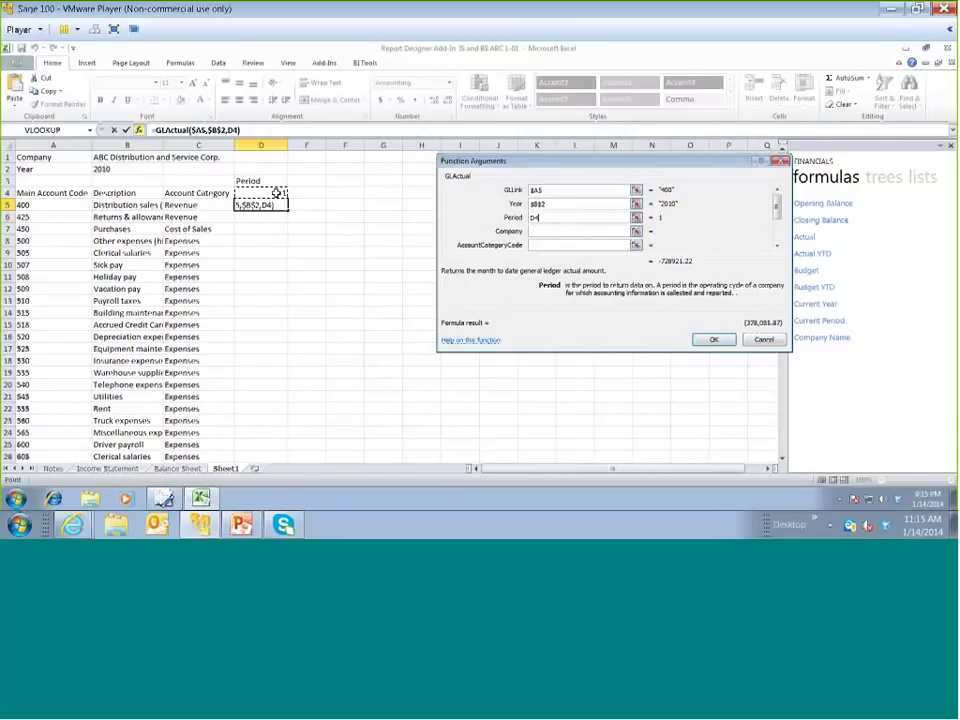
key(F4)
key(F4)
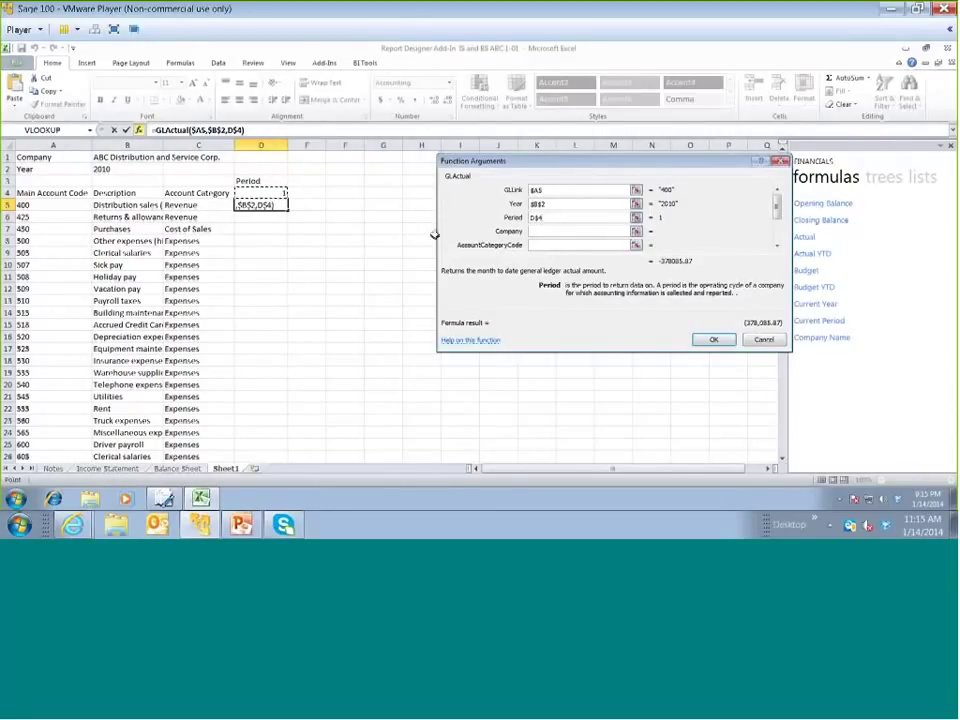
Confirm the GLActual formula in D5 and fill it down column D, showing balances like 5,301.53
click(707, 340)
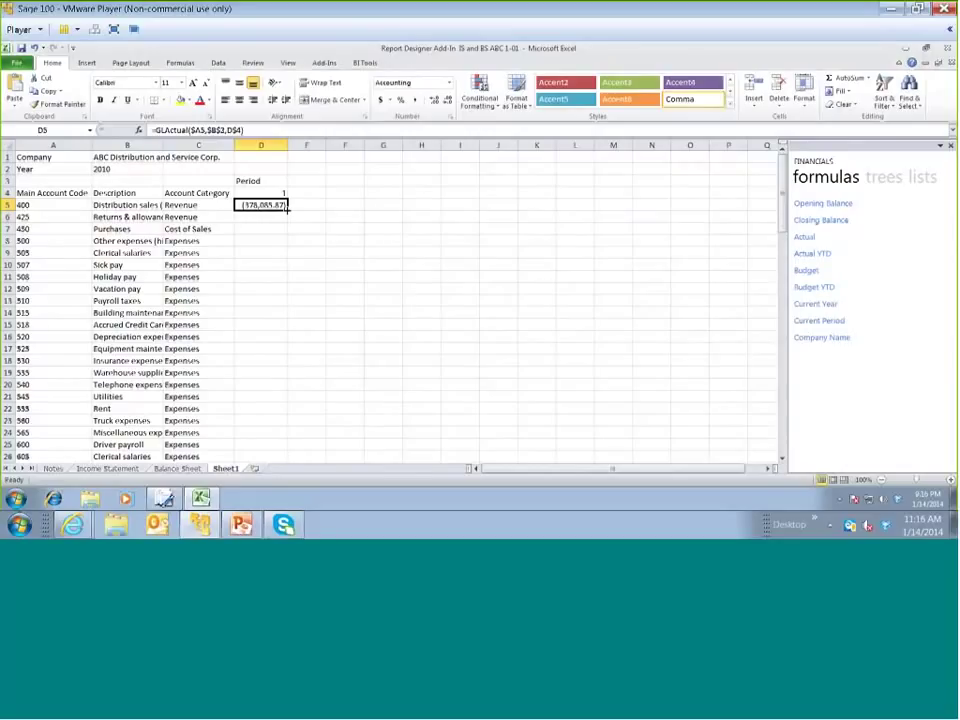
drag(287, 208, 287, 208)
double_click(287, 208)
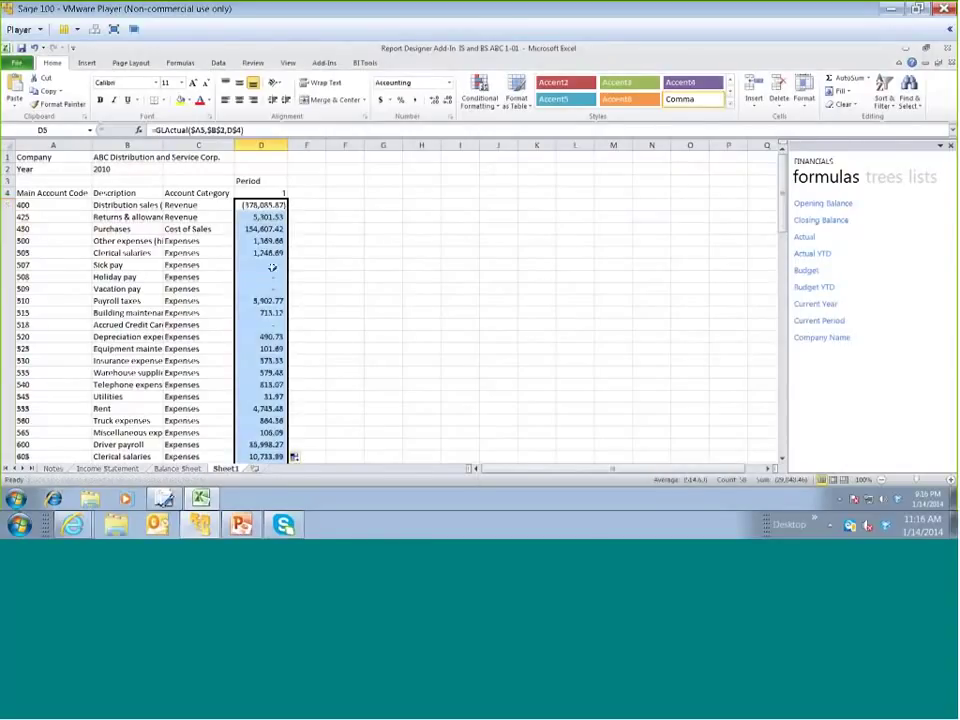
scroll(272, 267, down, 1)
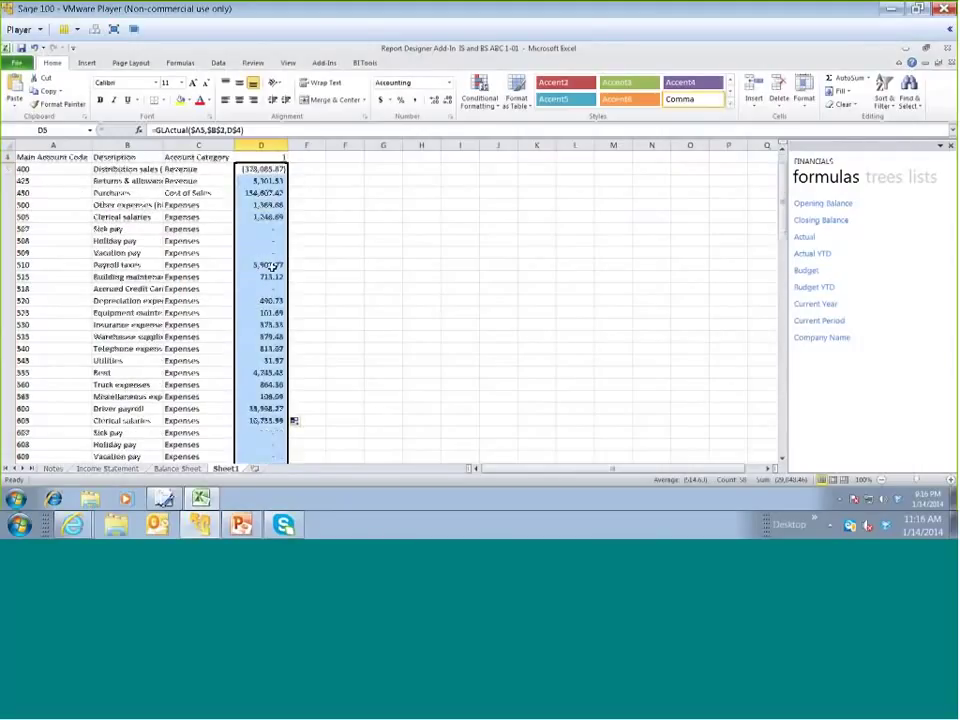
scroll(272, 267, down, 1)
scroll(272, 267, down, 3)
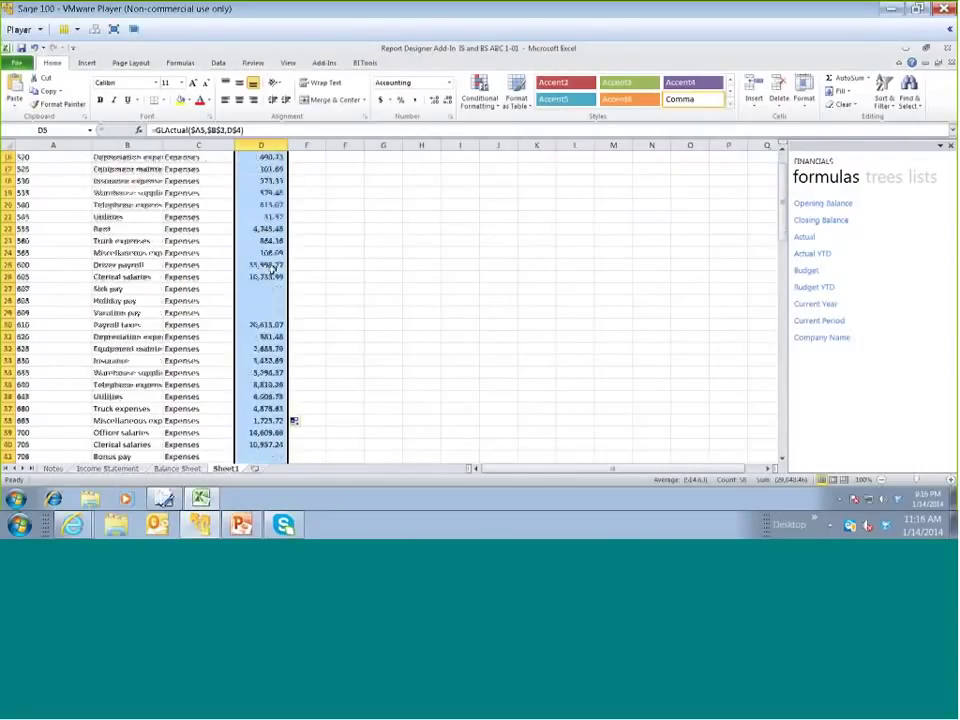
scroll(272, 267, up, 5)
click(268, 205)
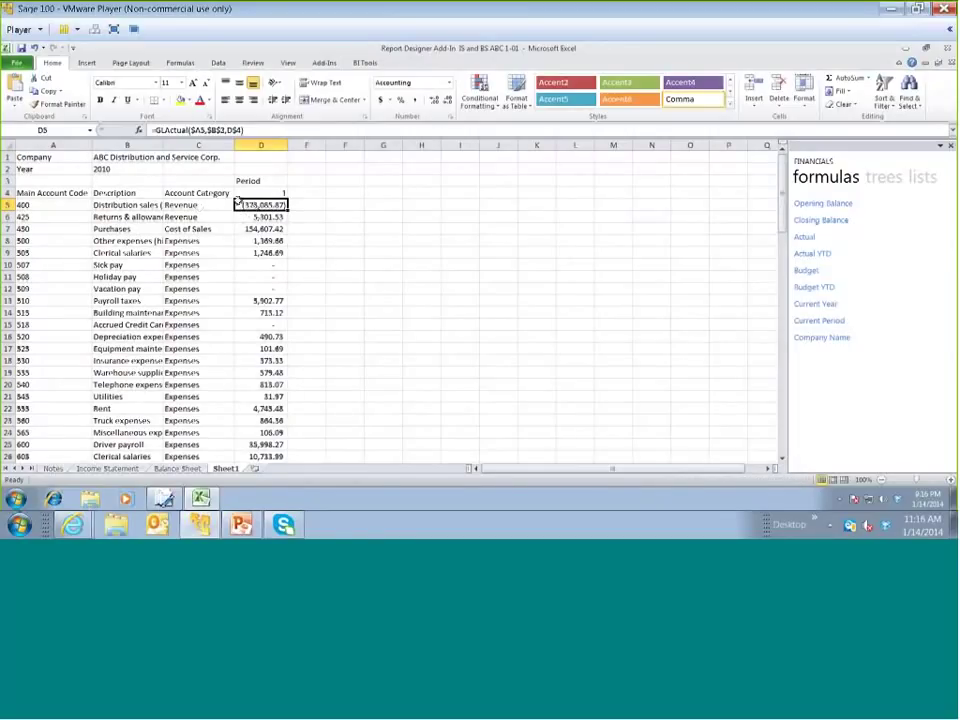
Negate the GLActual formulas in D5 and D6 so they show 378,085.87 and (5,301.53)
key(F2)
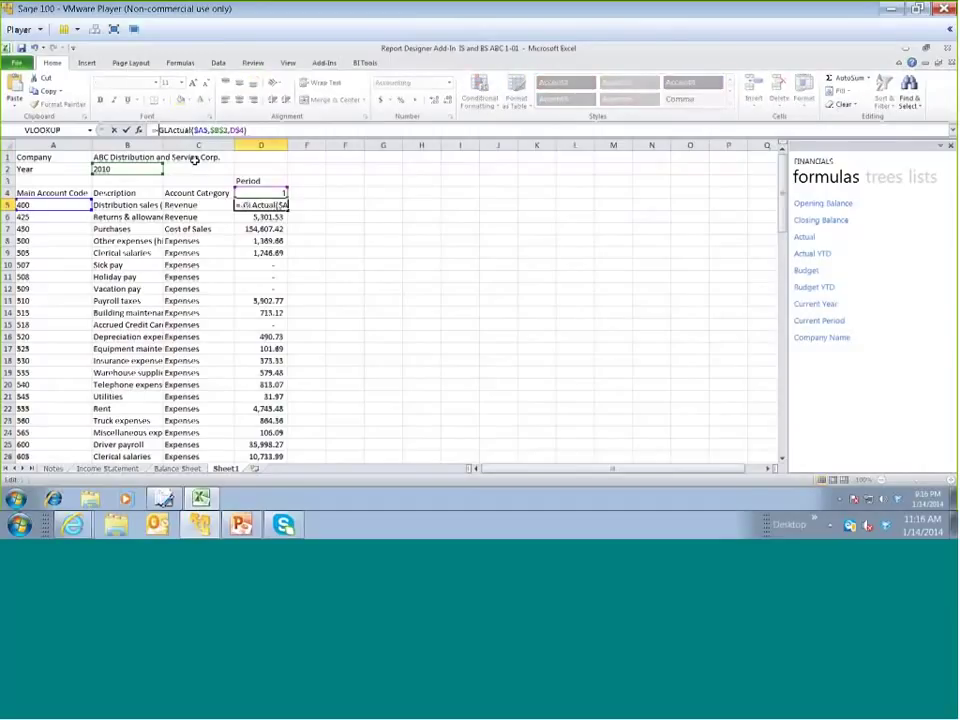
key(Return)
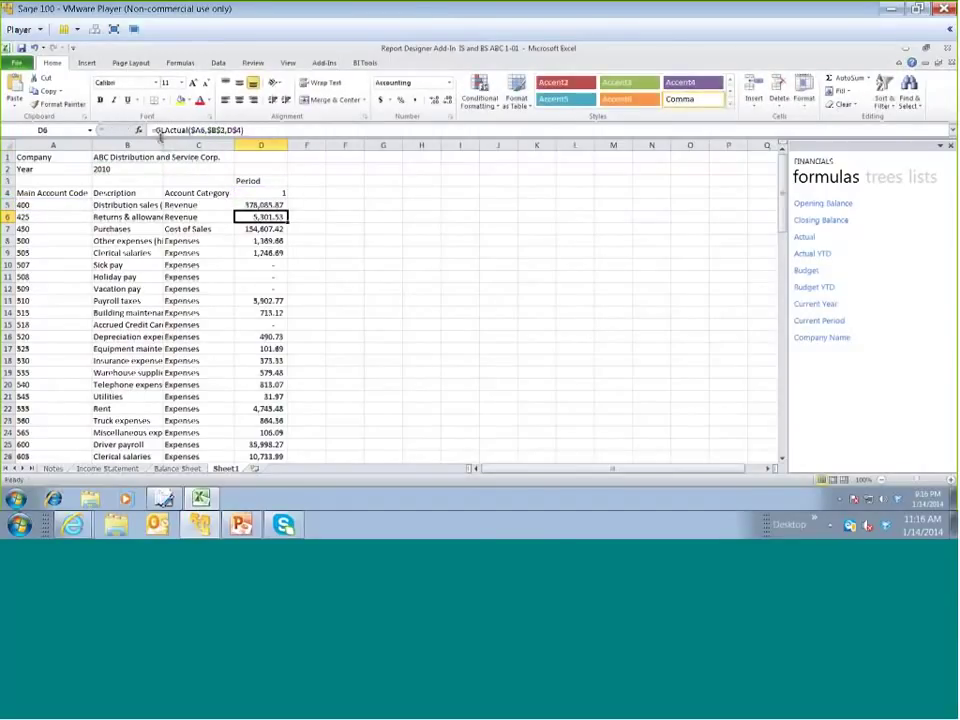
click(176, 133)
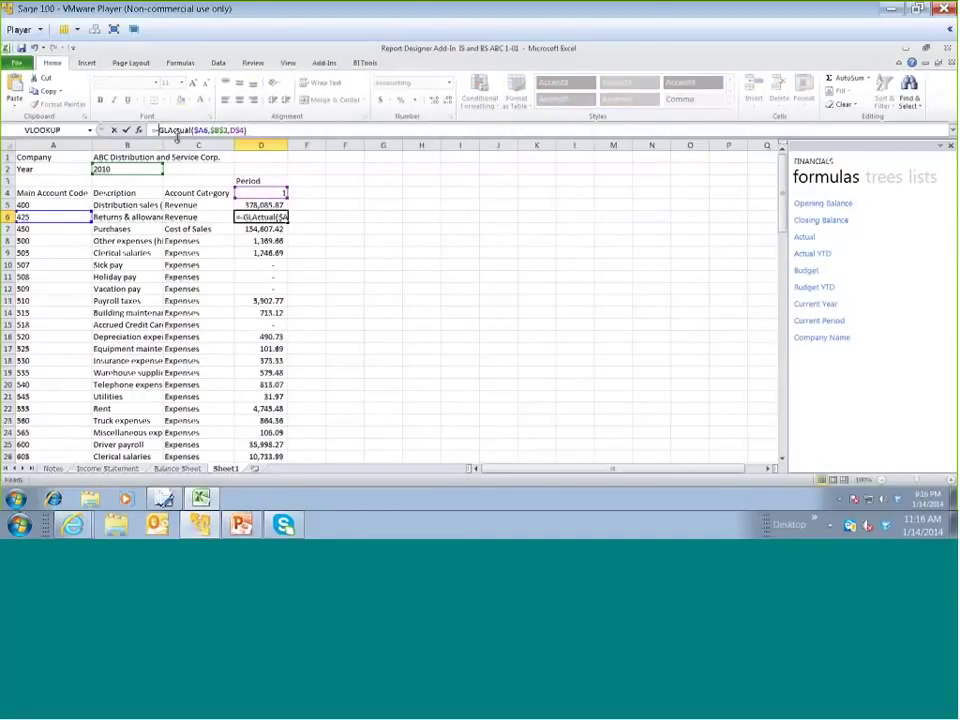
key(Return)
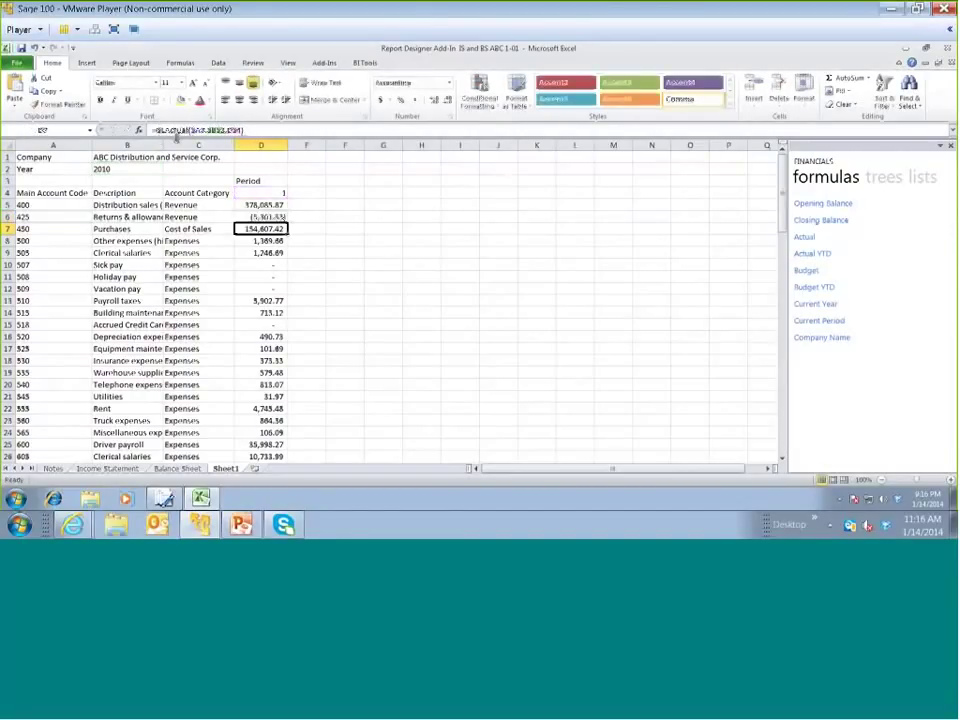
click(253, 219)
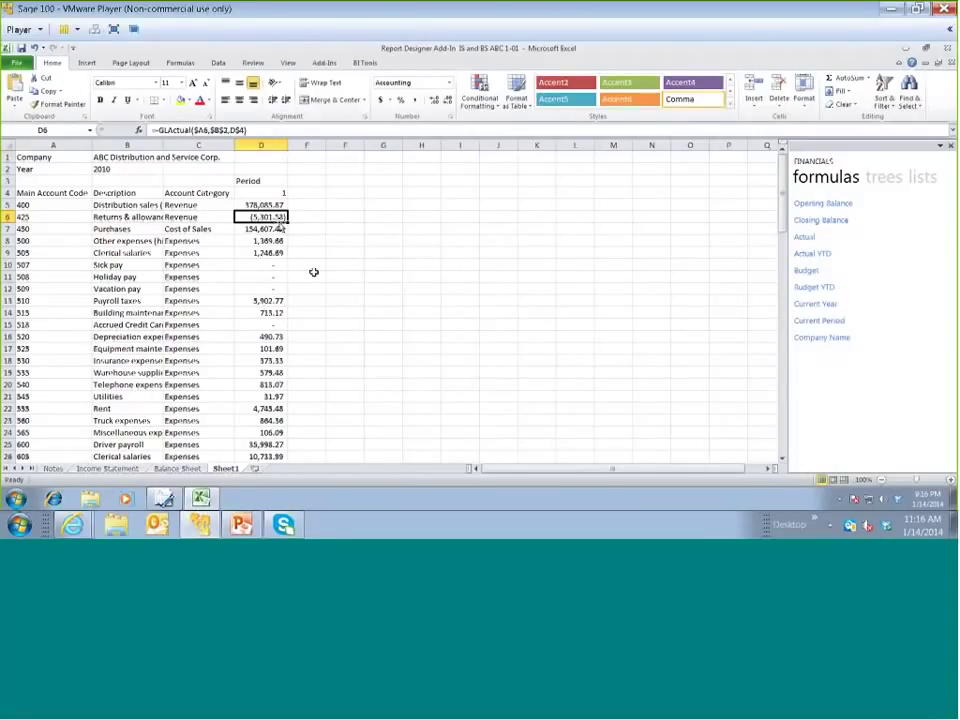
AutoFit the Period 2 and Period 3 columns so balances like 351,619.87 display
drag(260, 181, 352, 457)
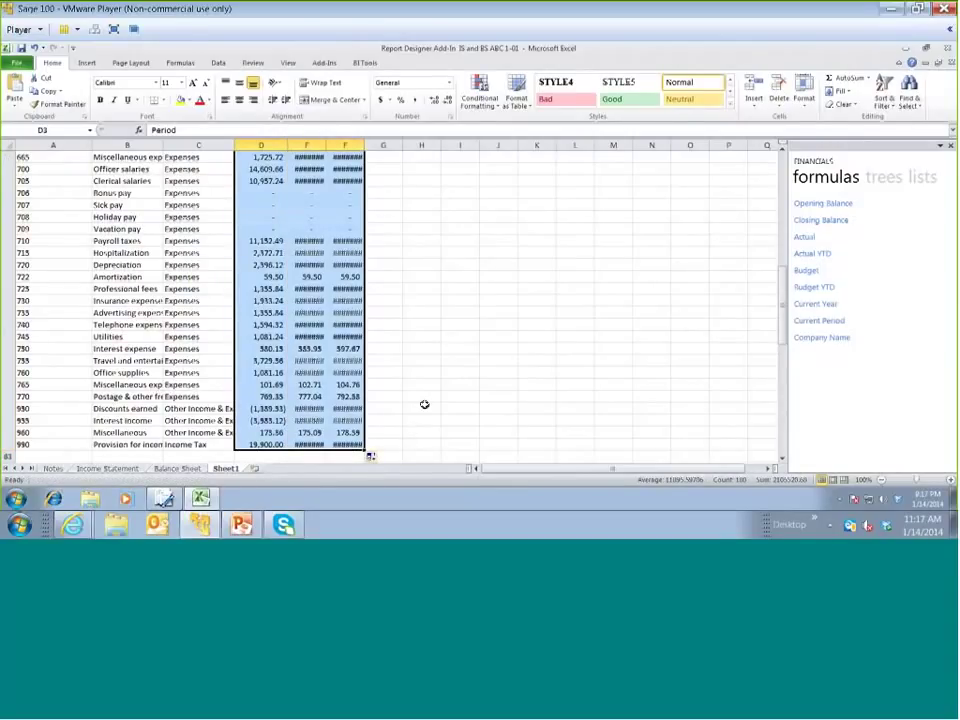
scroll(424, 404, up, 20)
scroll(424, 404, up, 2)
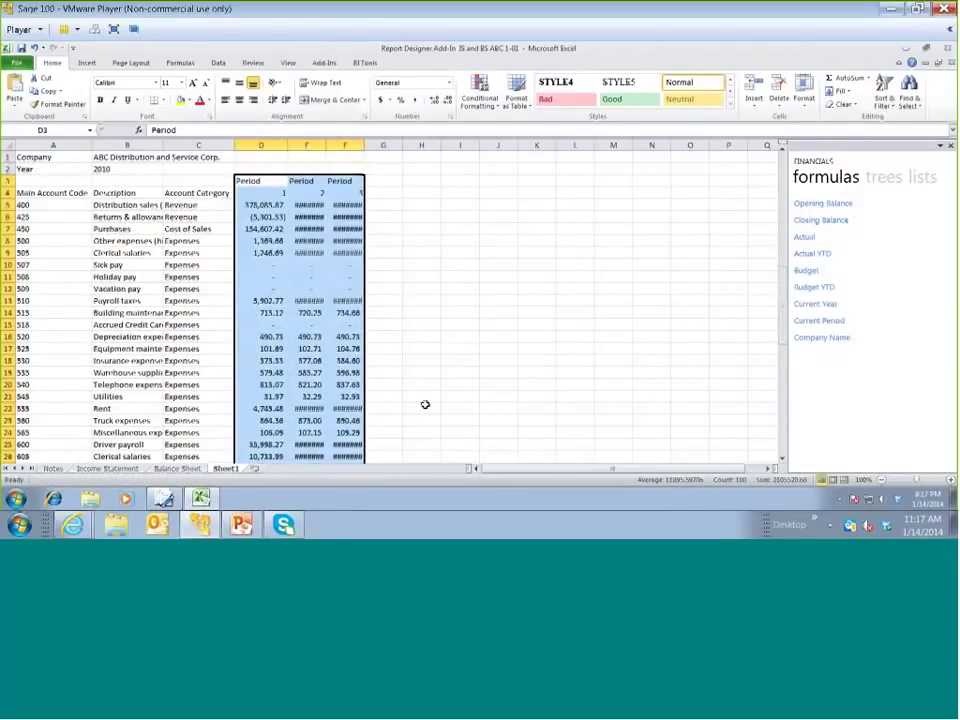
double_click(363, 146)
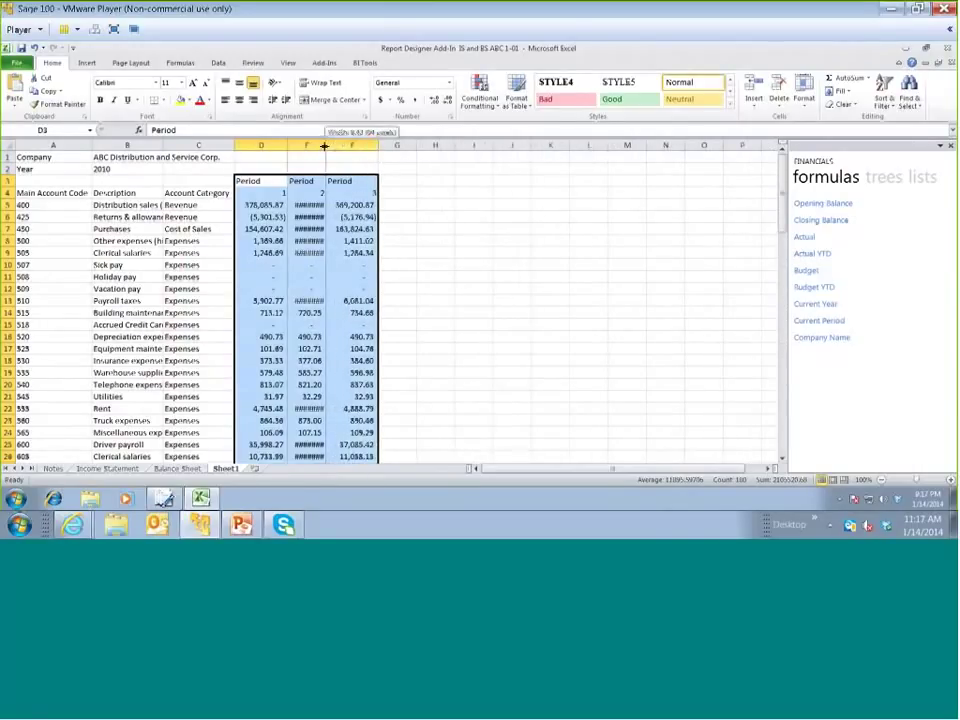
double_click(327, 146)
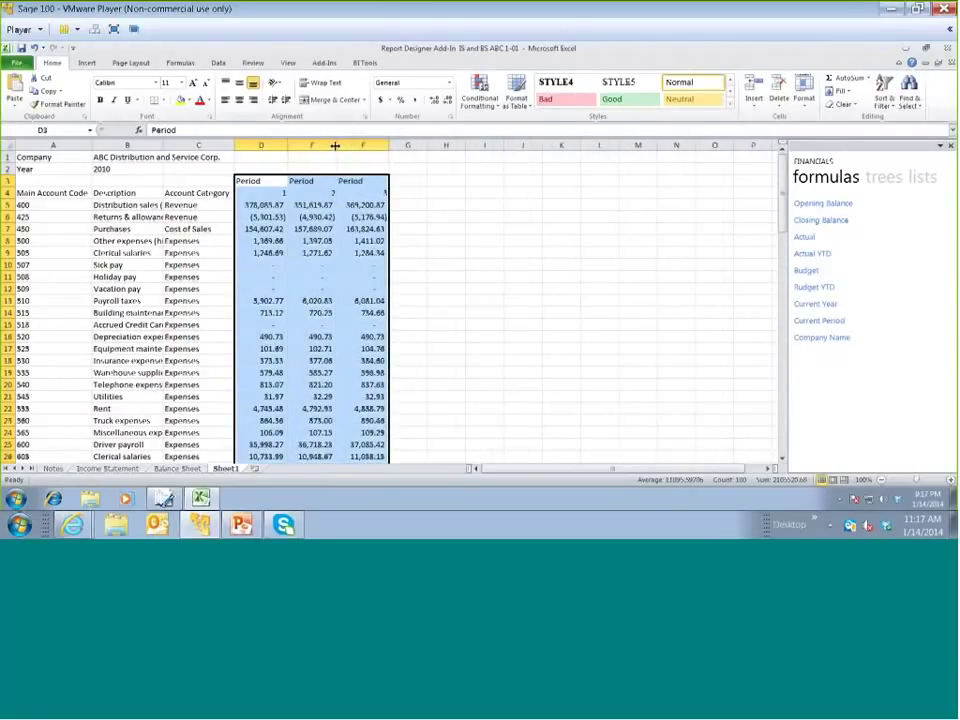
click(258, 206)
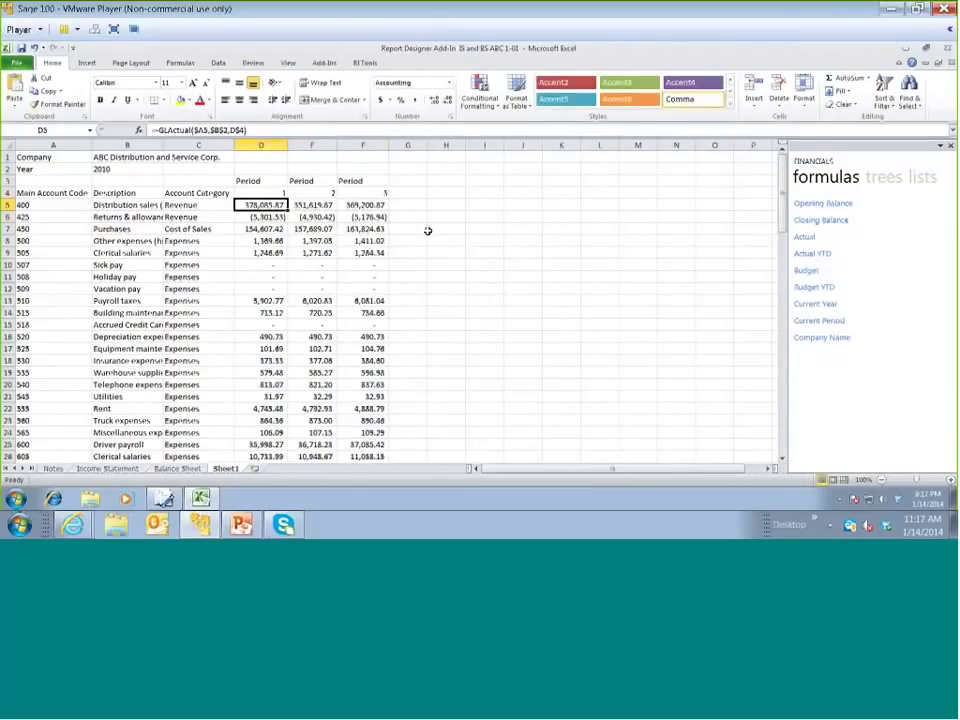
click(258, 193)
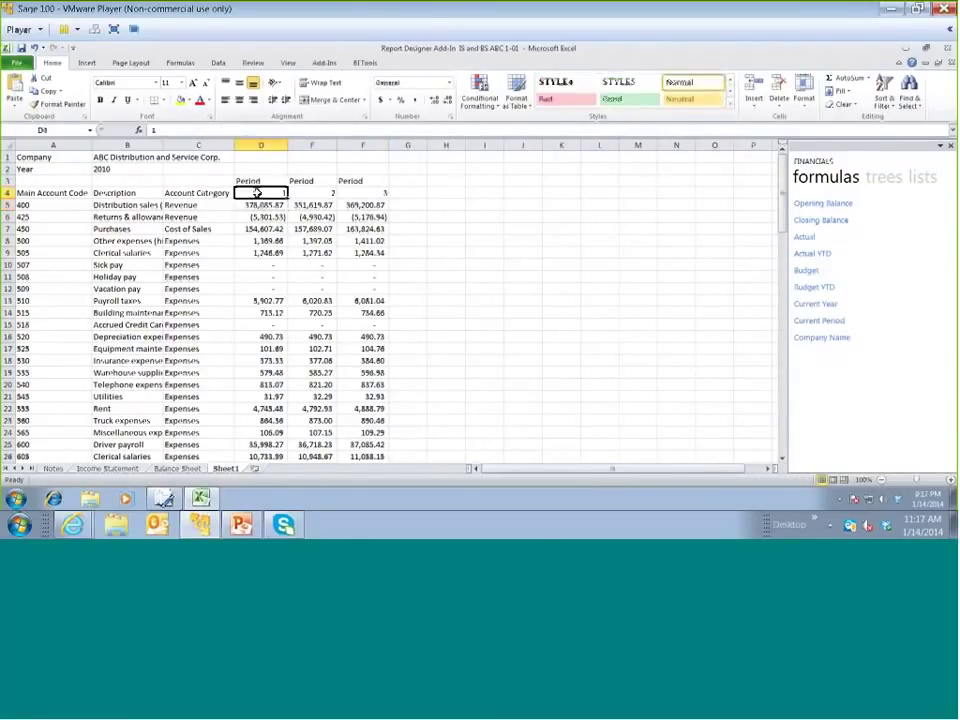
click(257, 207)
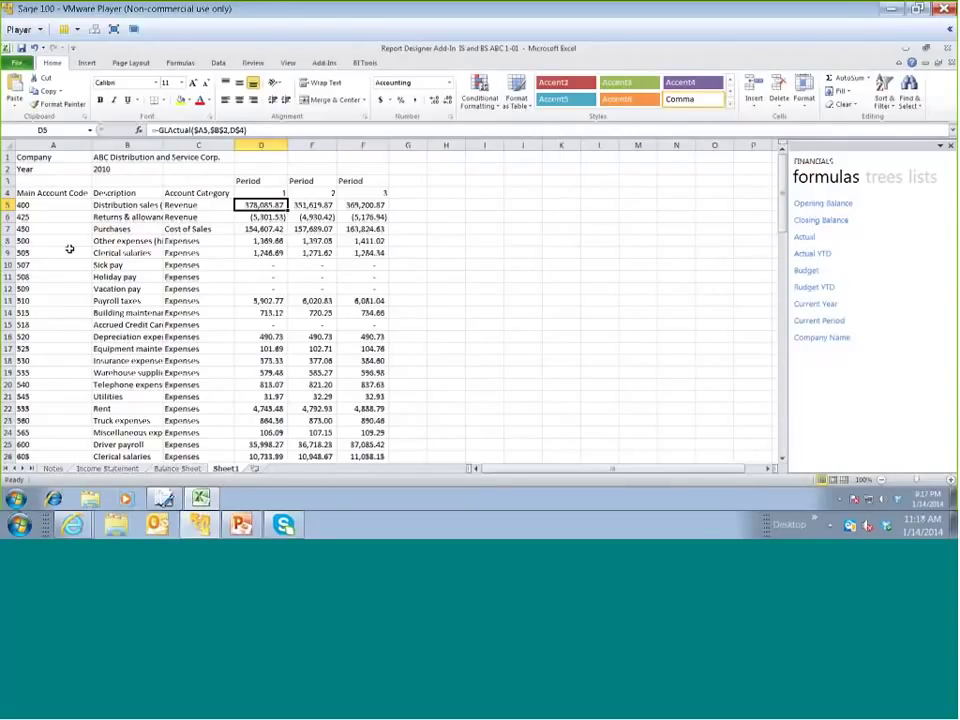
Insert two blank rows above the first account row
click(6, 204)
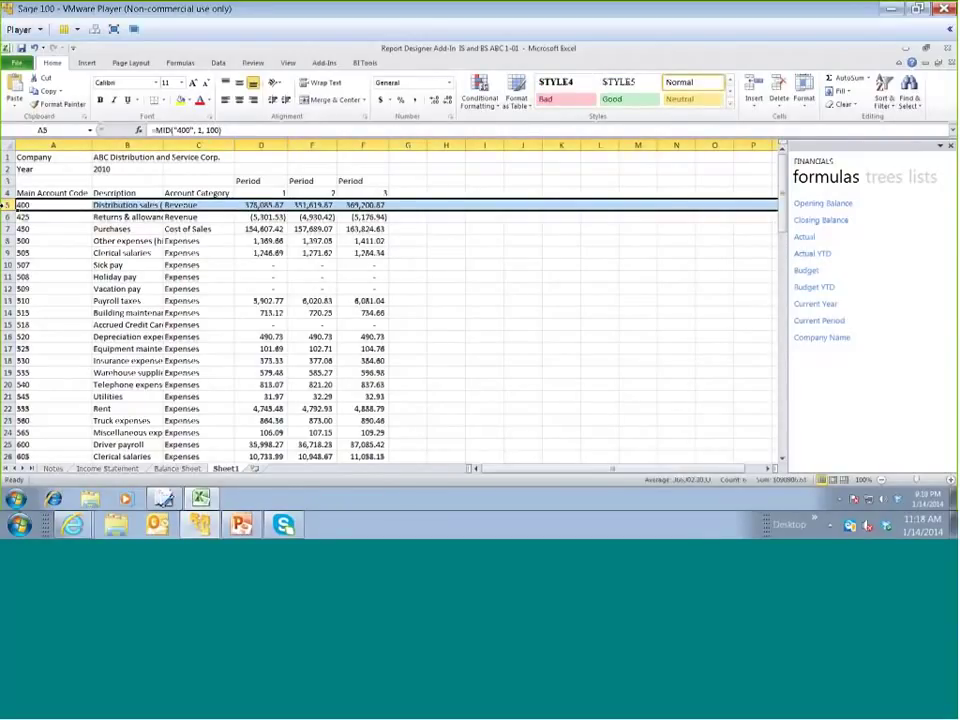
key(ctrl+c)
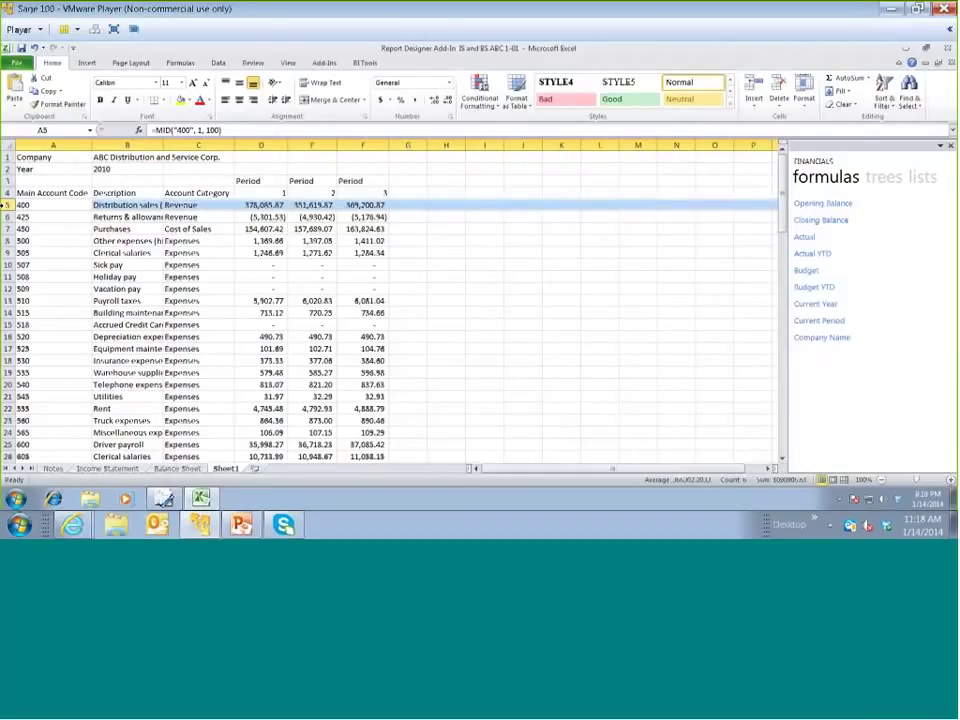
key(ctrl+v)
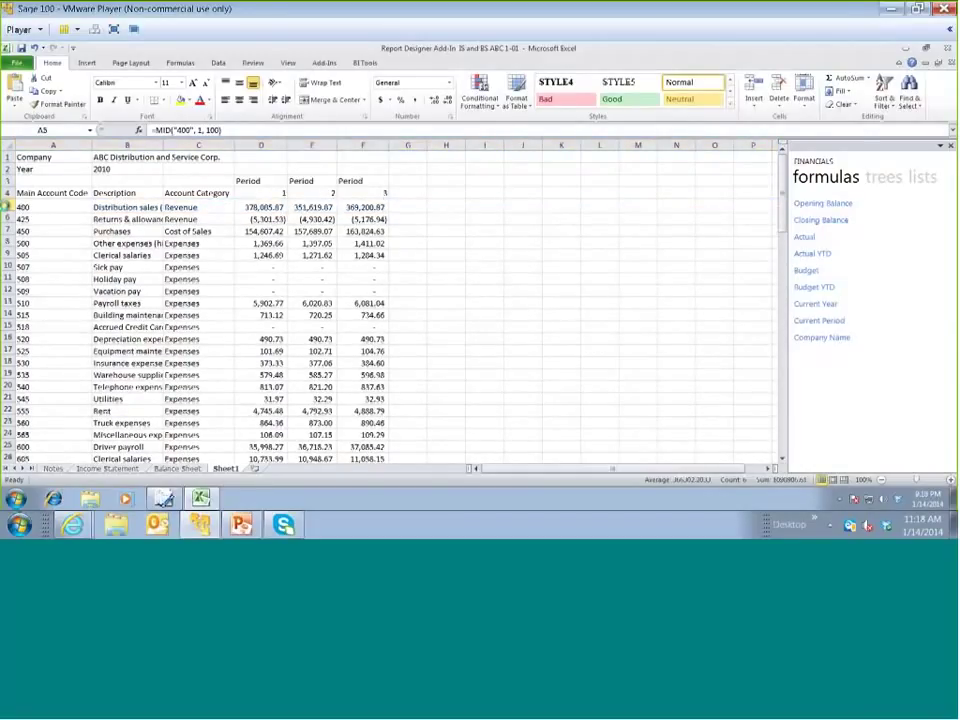
key(ctrl+shift+equal)
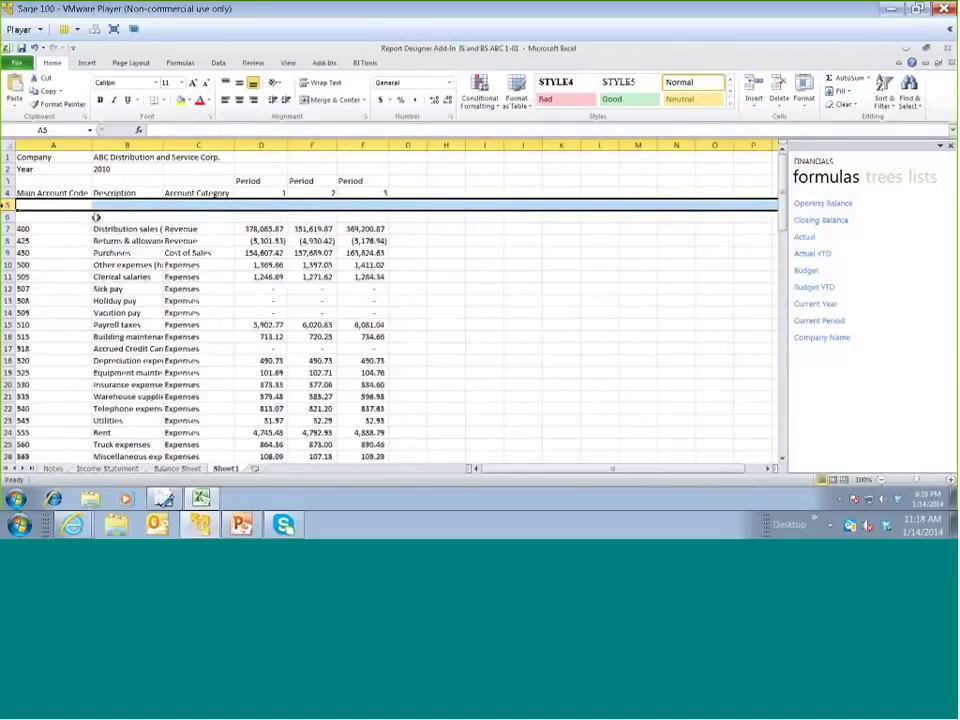
click(96, 216)
Insert a blank column B and add a SALES heading above the revenue accounts
right_click(119, 147)
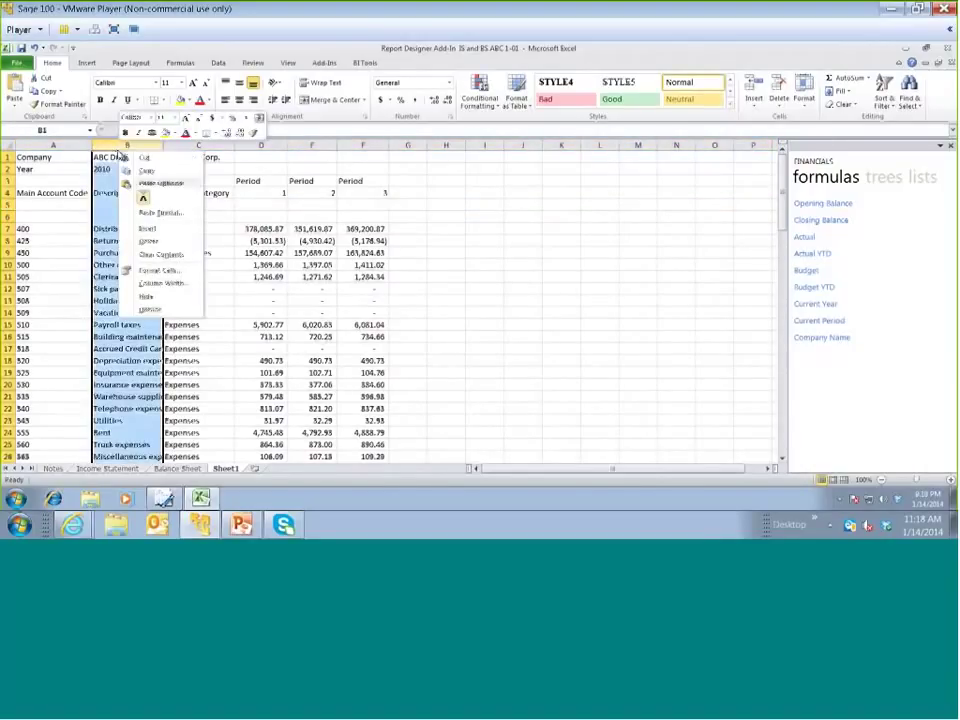
click(147, 228)
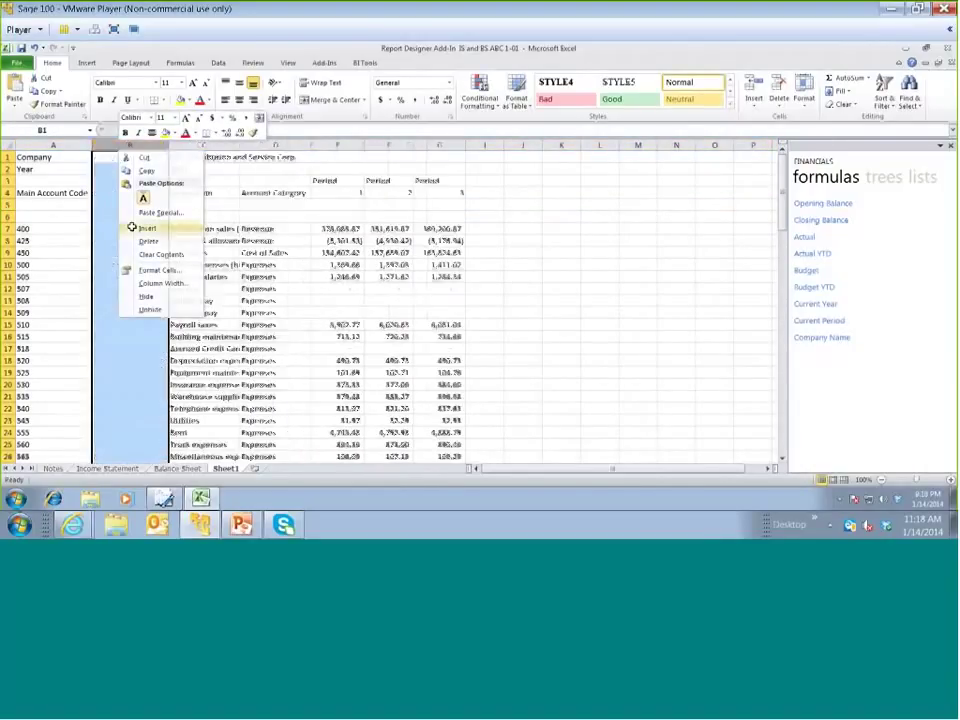
mouse_move(88, 170)
mouse_down()
mouse_move(50, 157)
mouse_move(136, 176)
mouse_move(73, 173)
mouse_up()
click(126, 216)
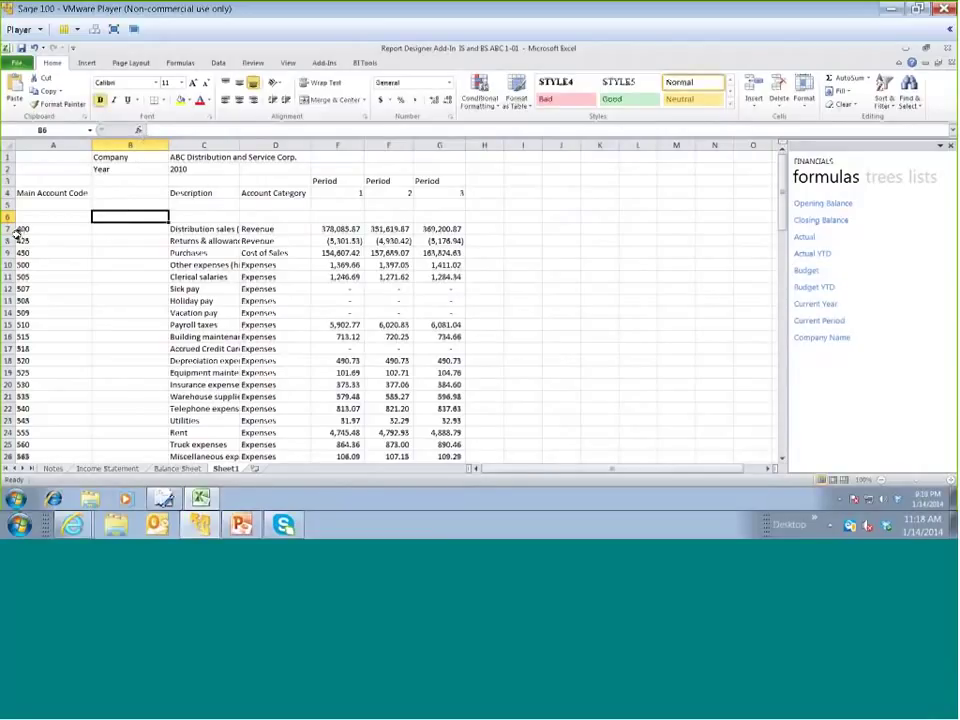
text(SalES)
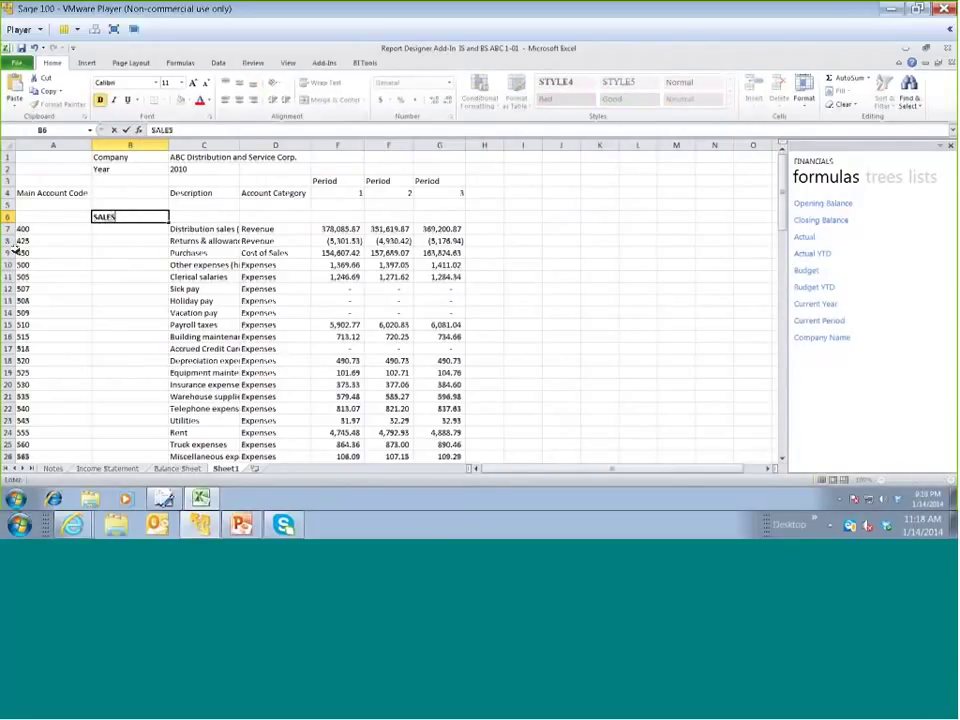
click(7, 253)
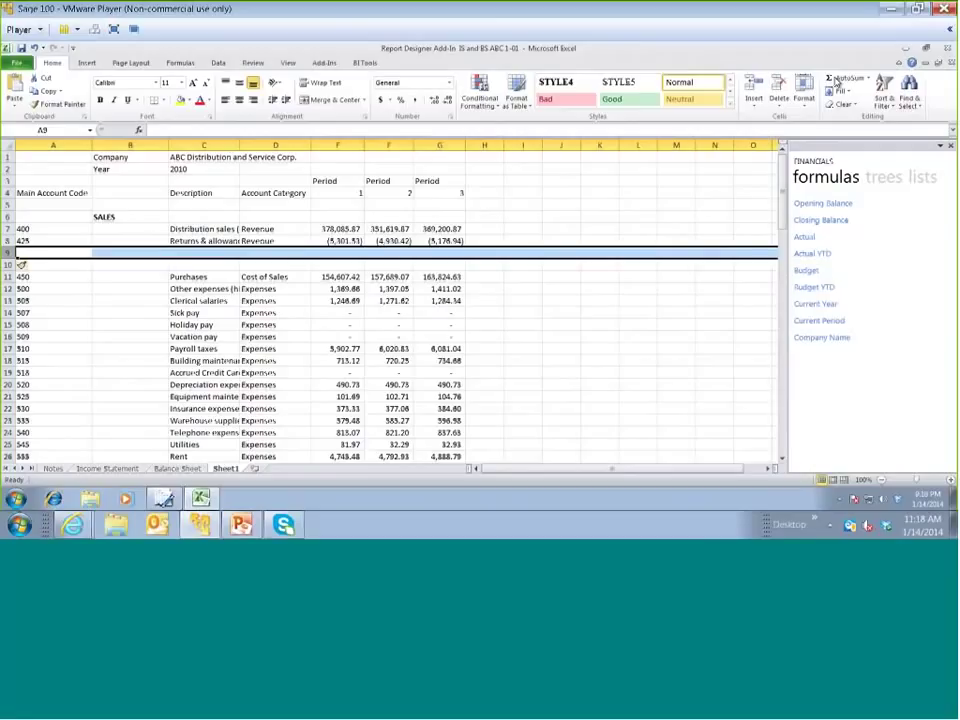
click(838, 79)
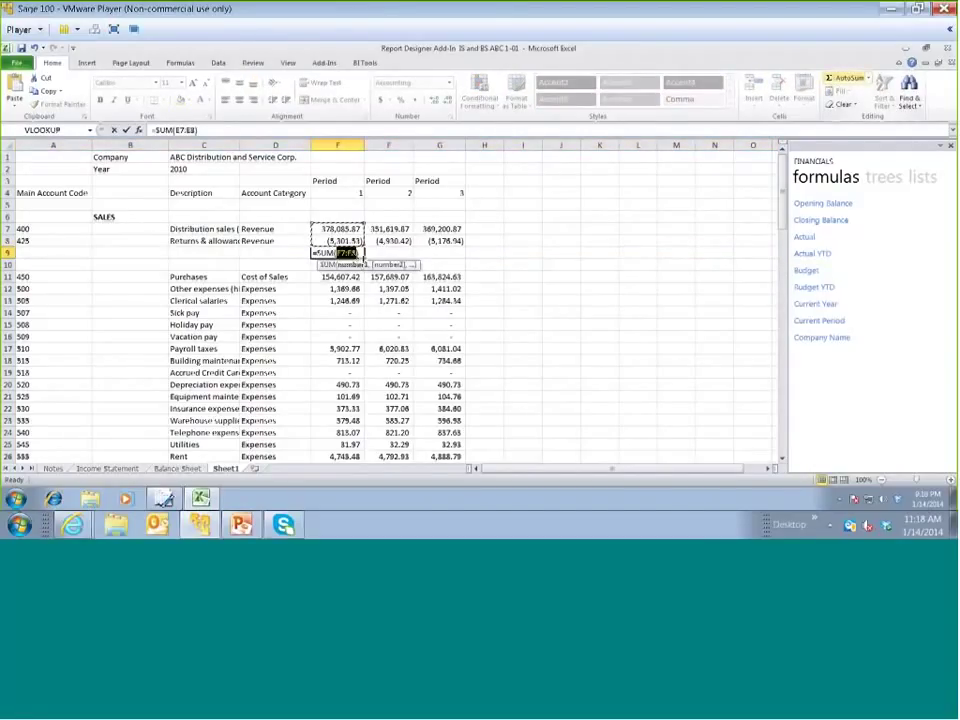
Confirm the row 9 sales totals and give them a top border
key(Return)
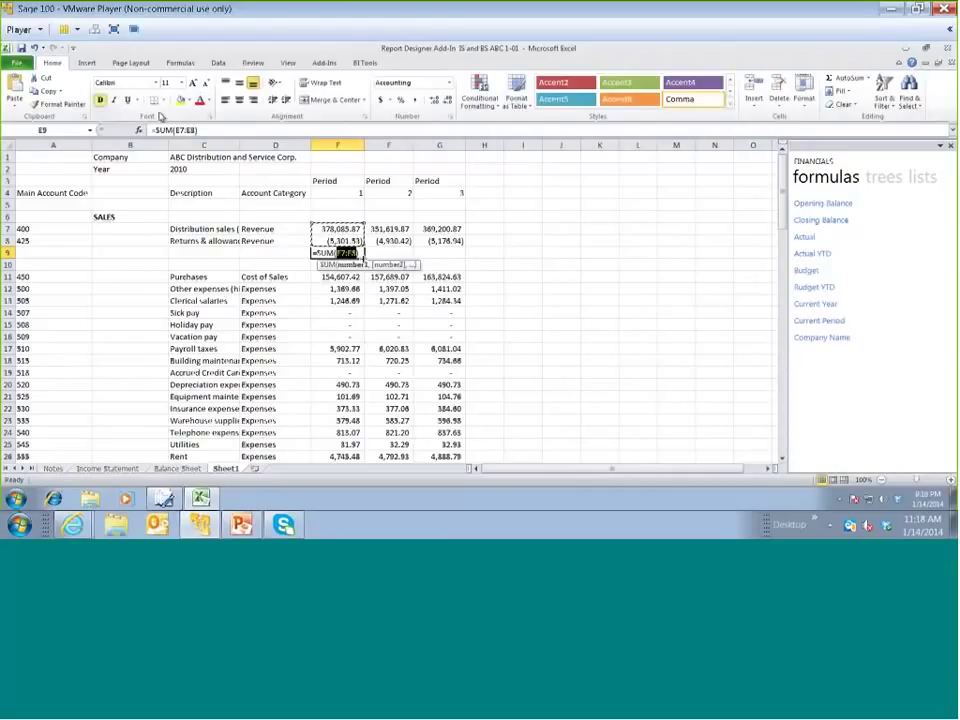
click(162, 100)
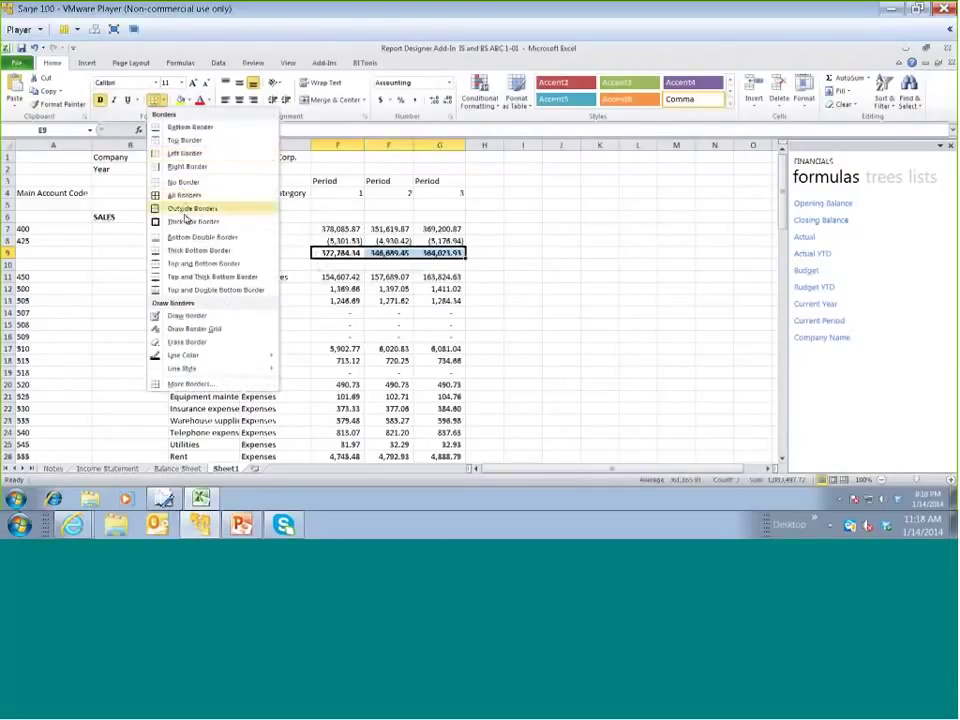
click(180, 140)
Label cell B10 COST OF SALES
click(150, 266)
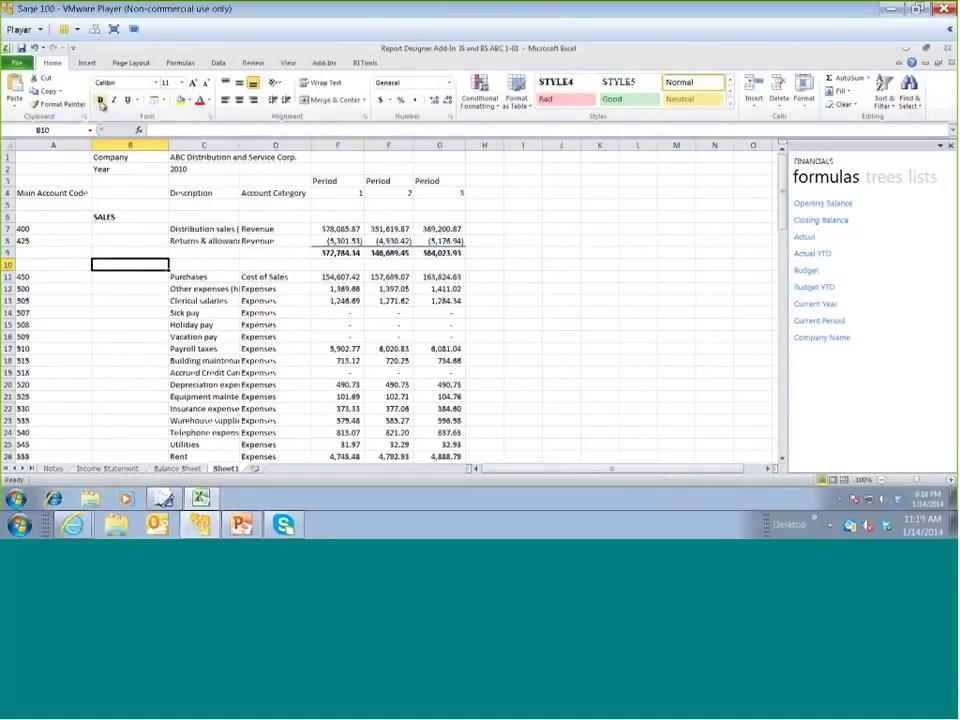
text(COST OF SALES)
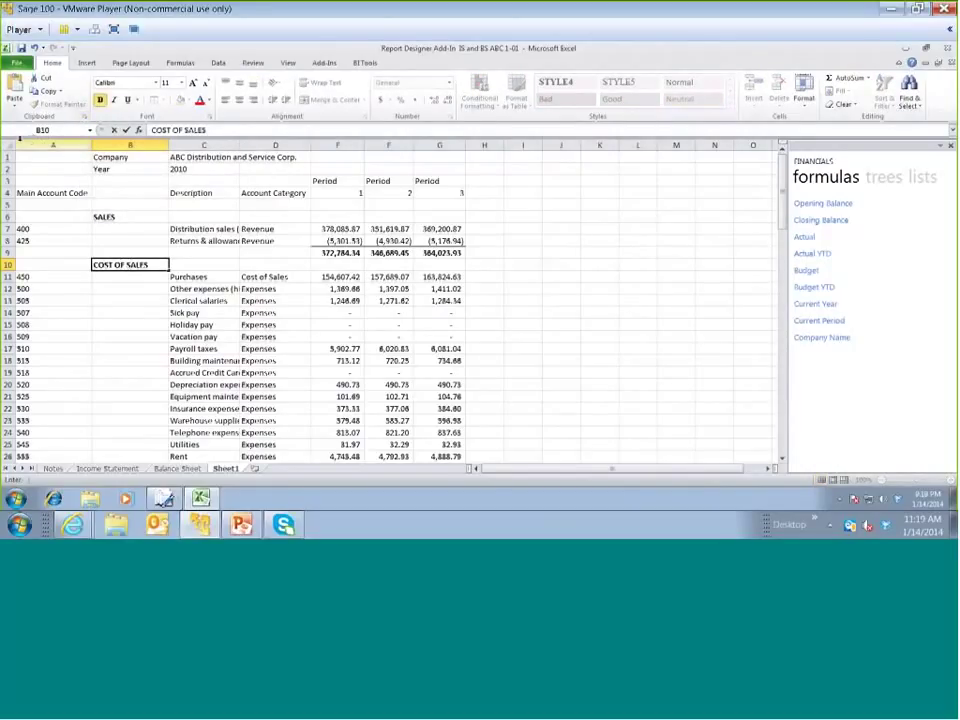
click(8, 288)
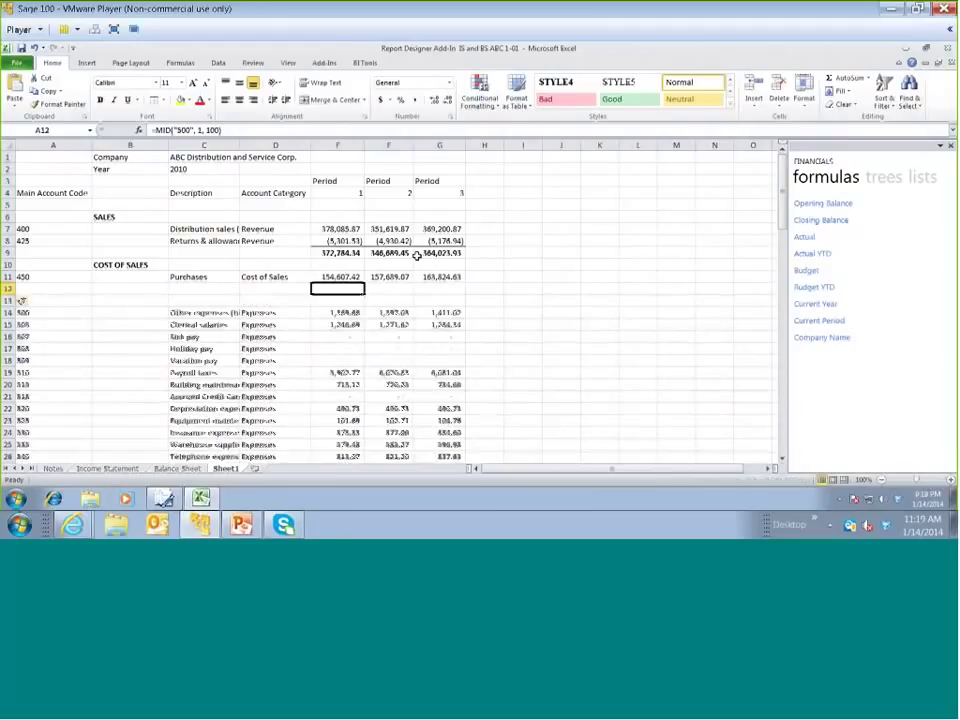
Fill the cost of sales total across to G12 and insert blank rows below it
drag(364, 294, 446, 294)
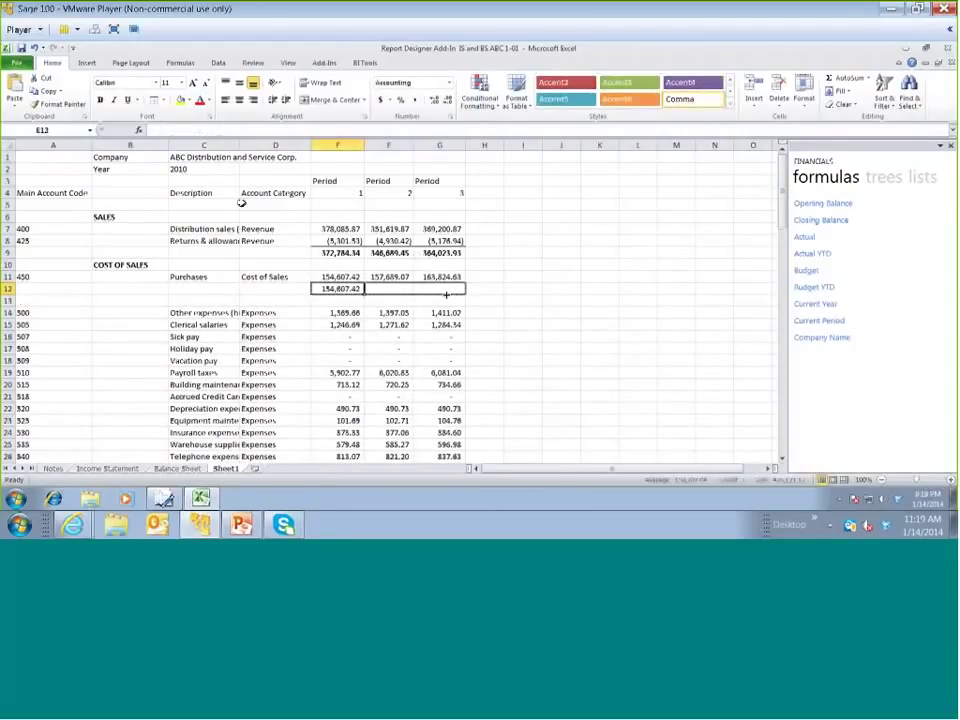
click(8, 300)
key(ctrl+shift+plus)
key(ctrl+shift+plus)
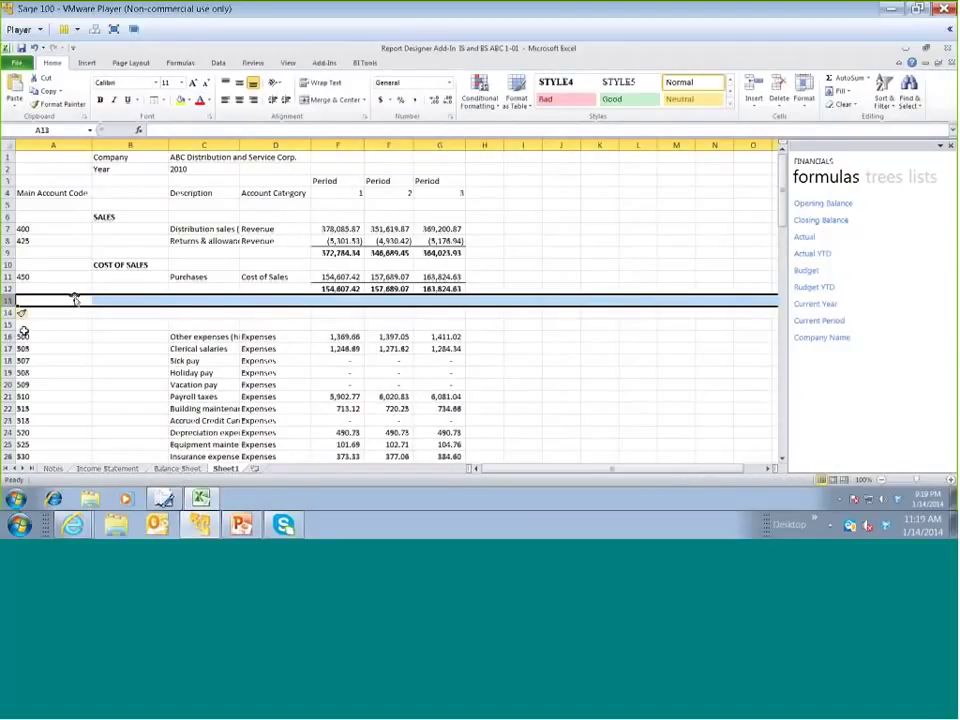
Type the GROSS PROFIT label in C14
click(137, 314)
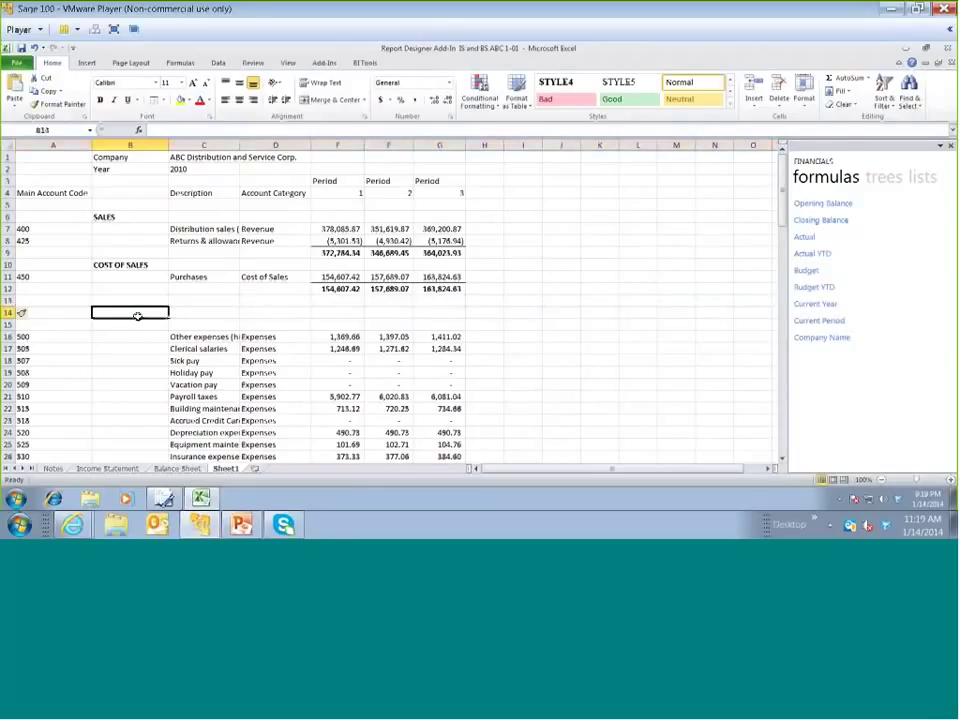
click(188, 311)
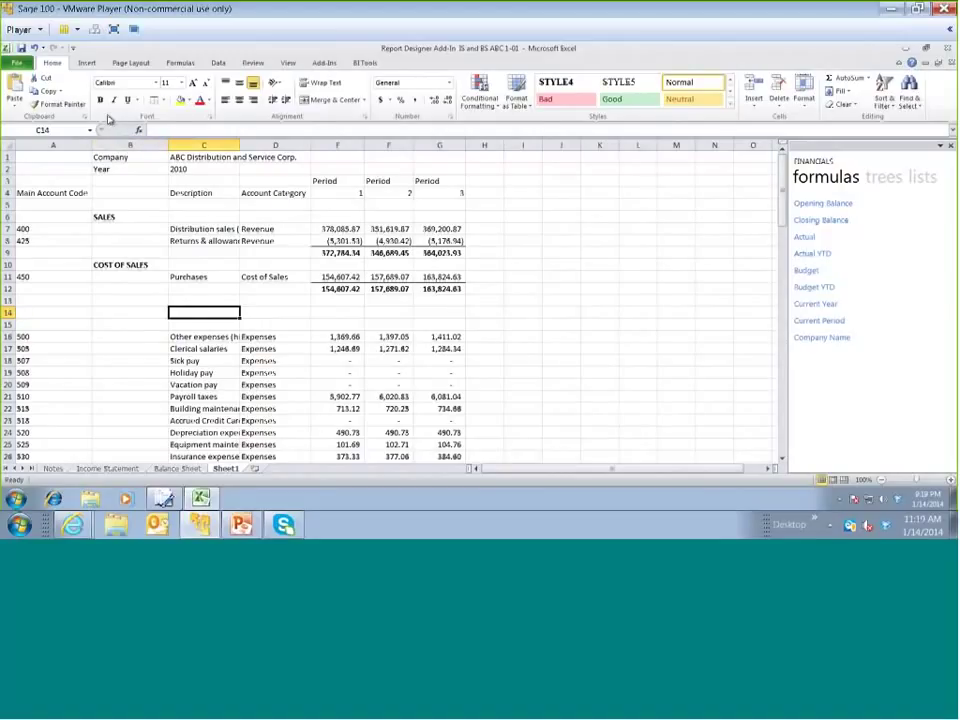
text(GROSS P)
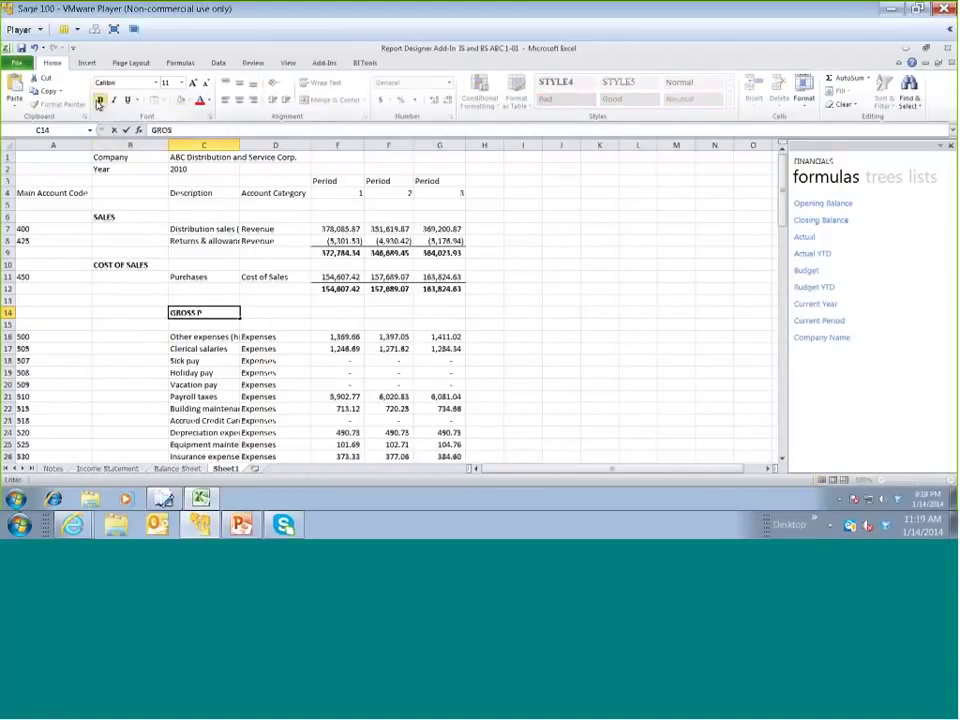
text(ROFIT)
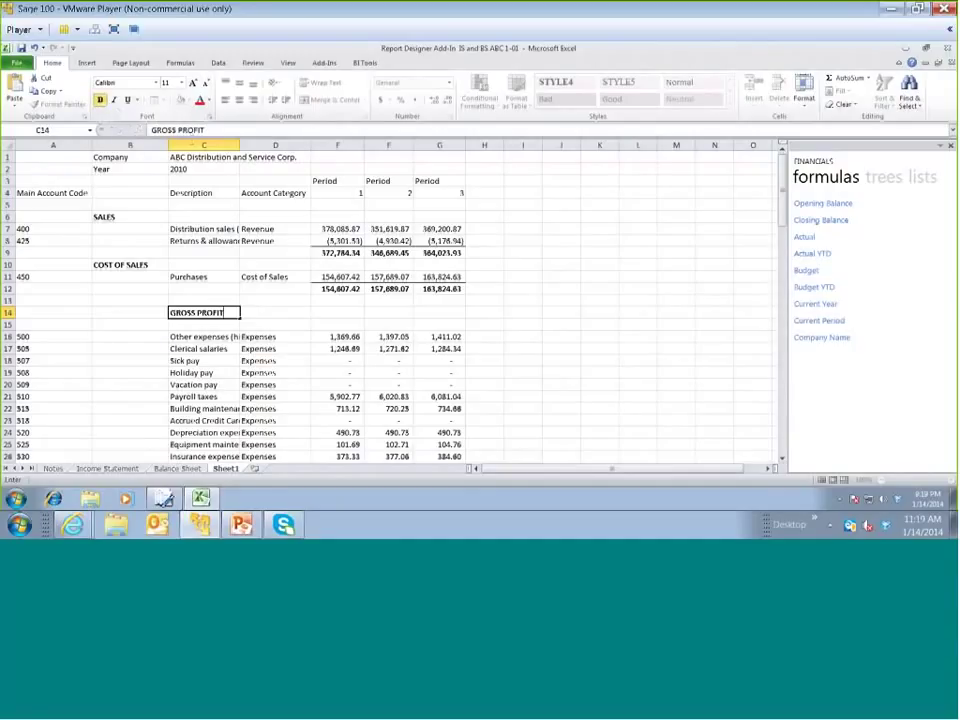
click(322, 312)
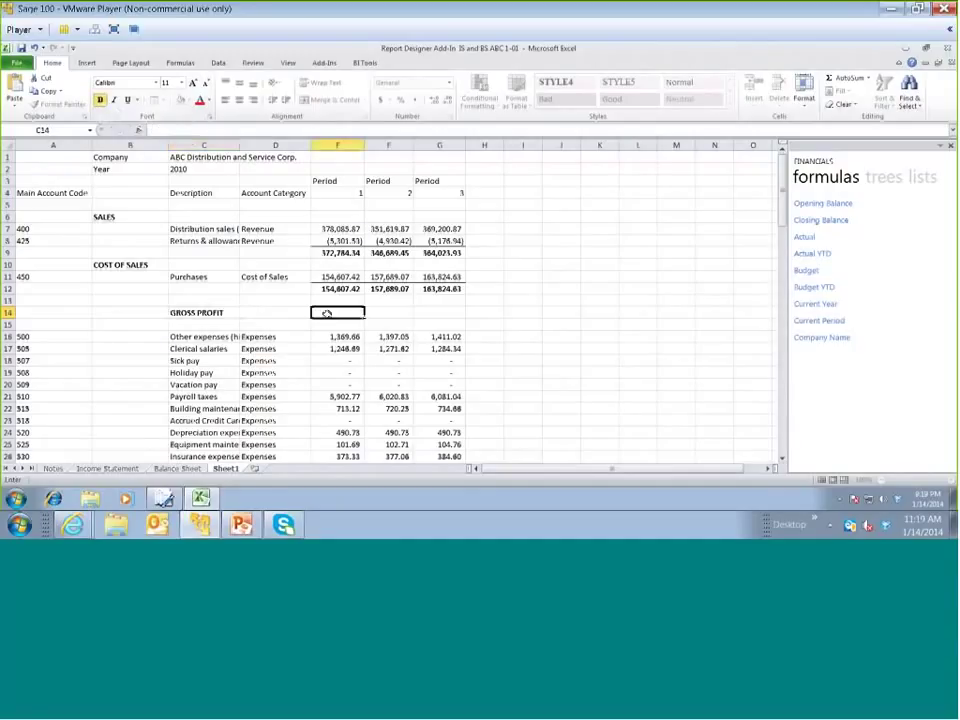
Enter =SUM(E9)-E12 in E14 and fill it to G14, giving 218,176.92 for period 1
click(847, 79)
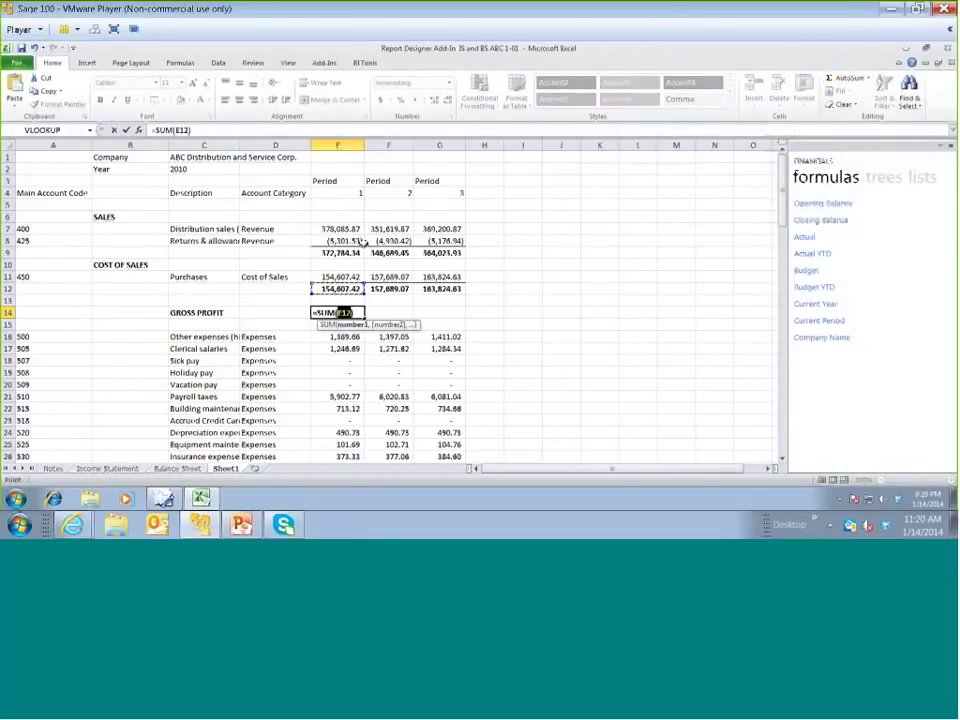
click(343, 253)
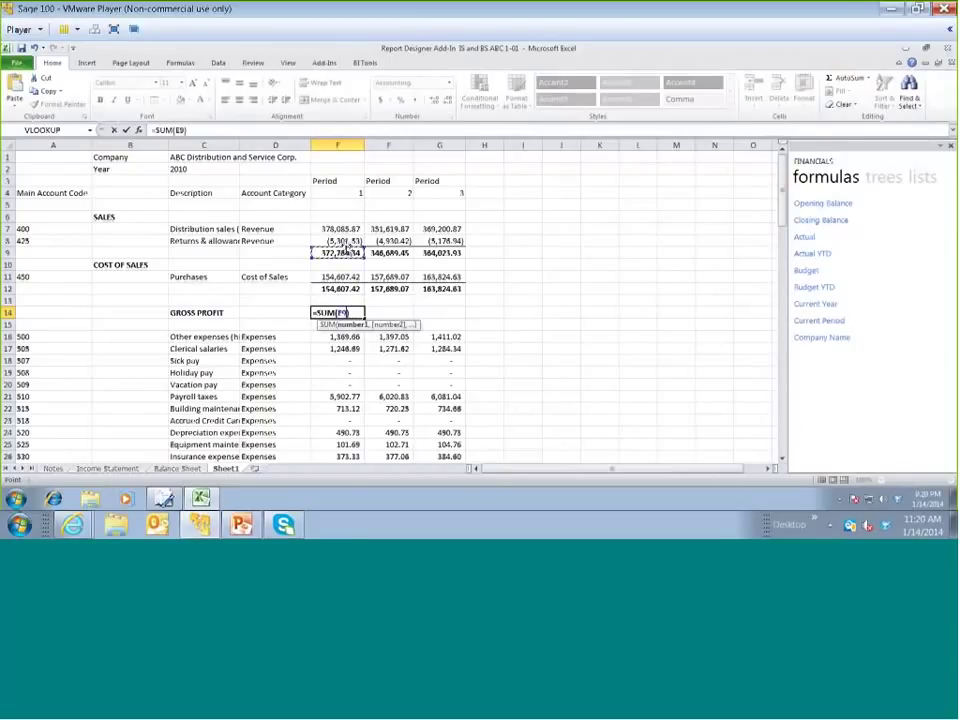
ctrl+click(336, 289)
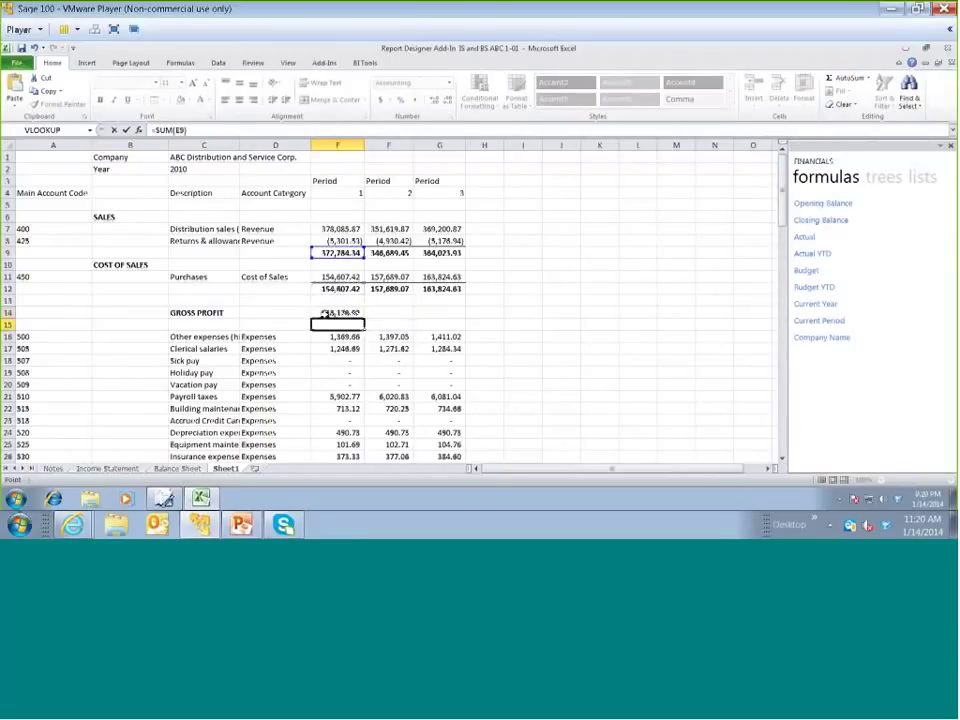
key(Return)
key(Up)
drag(436, 324, 462, 320)
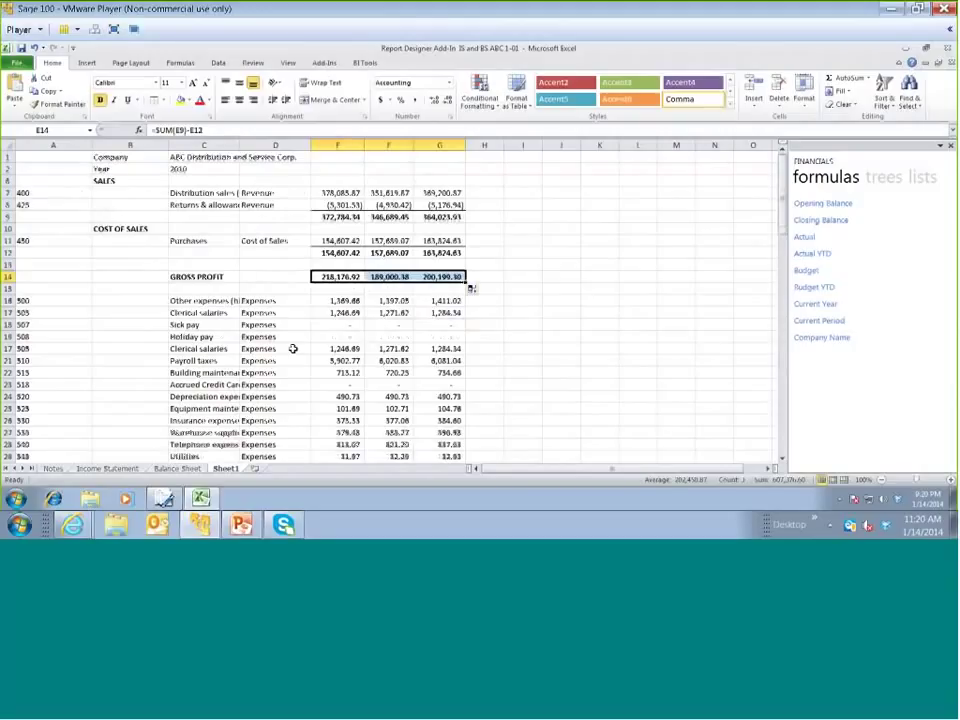
Insert a row above the expense accounts and head it EXPENSES
scroll(293, 348, down, 2)
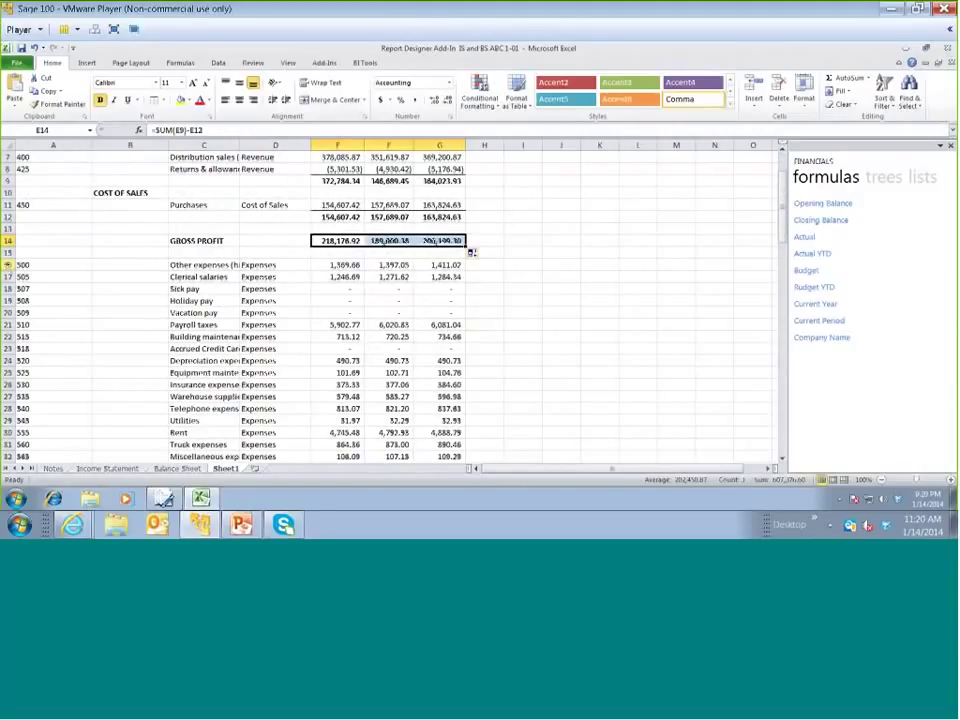
click(10, 265)
drag(10, 258, 10, 261)
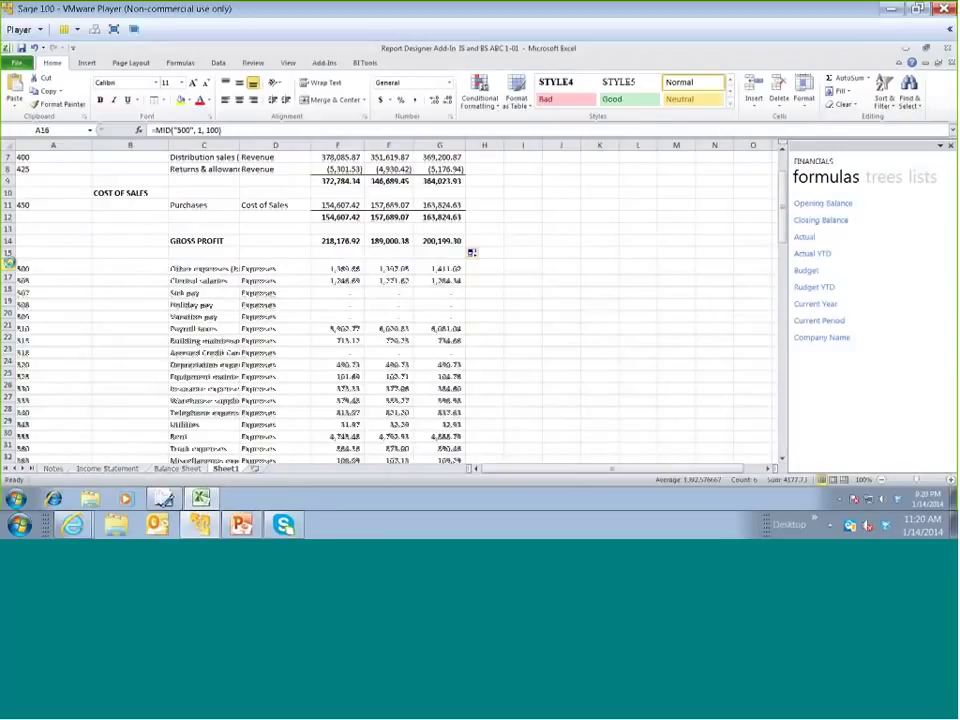
key(ctrl+shift+plus)
click(108, 267)
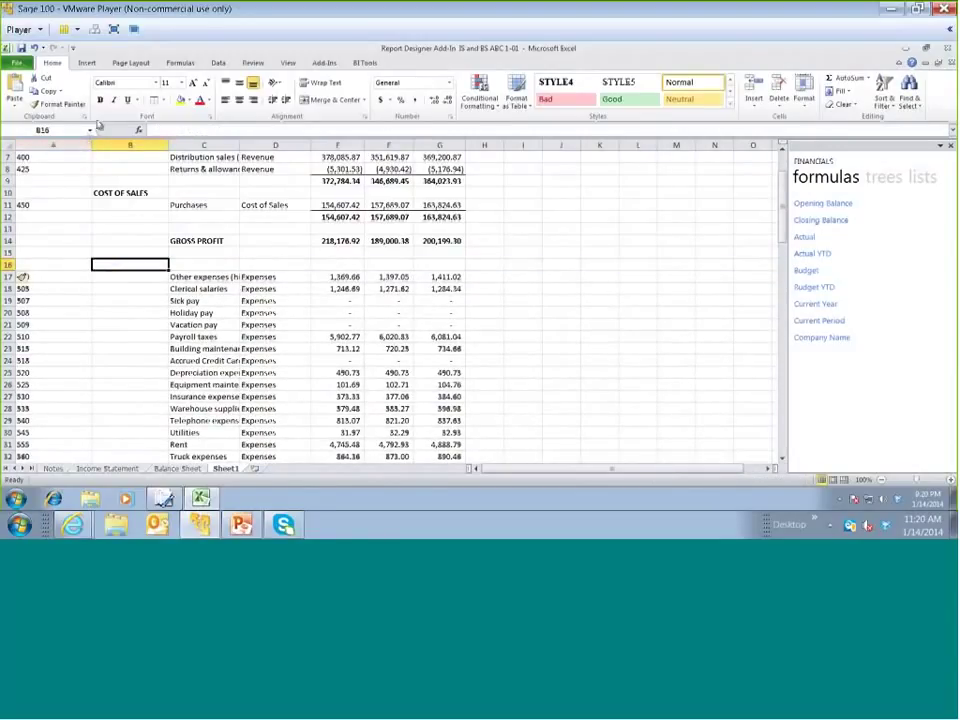
text(EXPENSES)
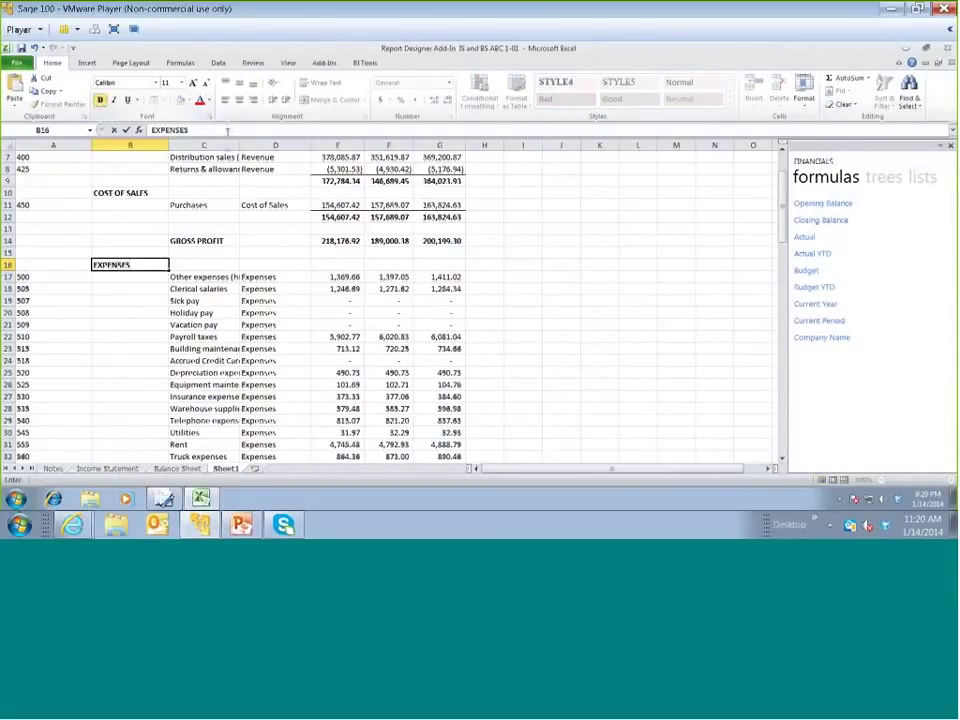
key(Return)
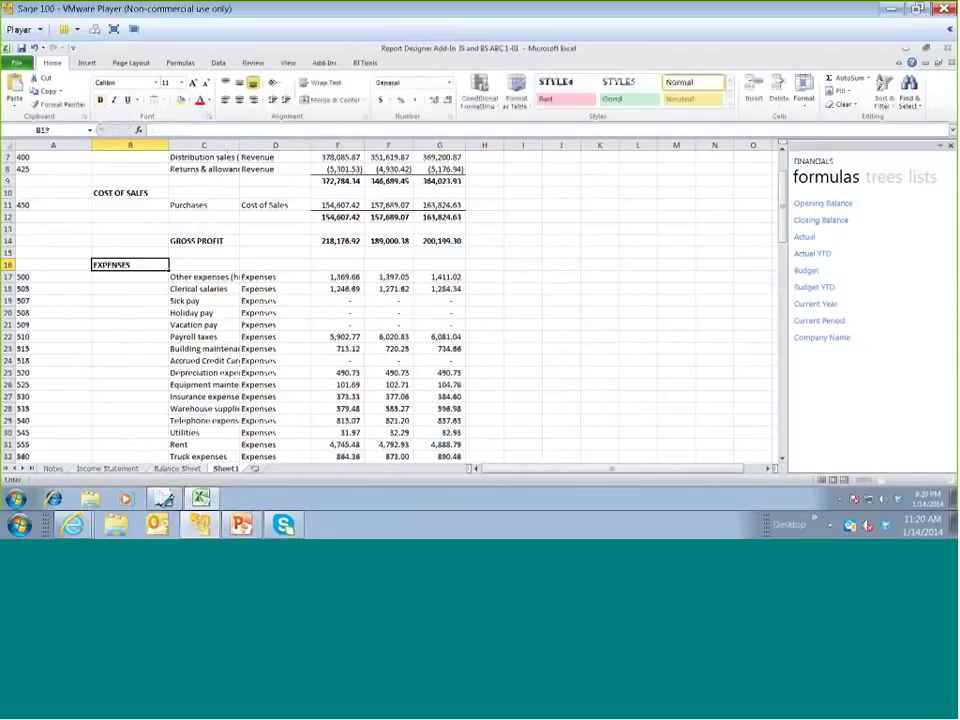
Total the expenses in E72 with =SUM(E17:E71) and fill it across to G72
scroll(784, 272, down, 5)
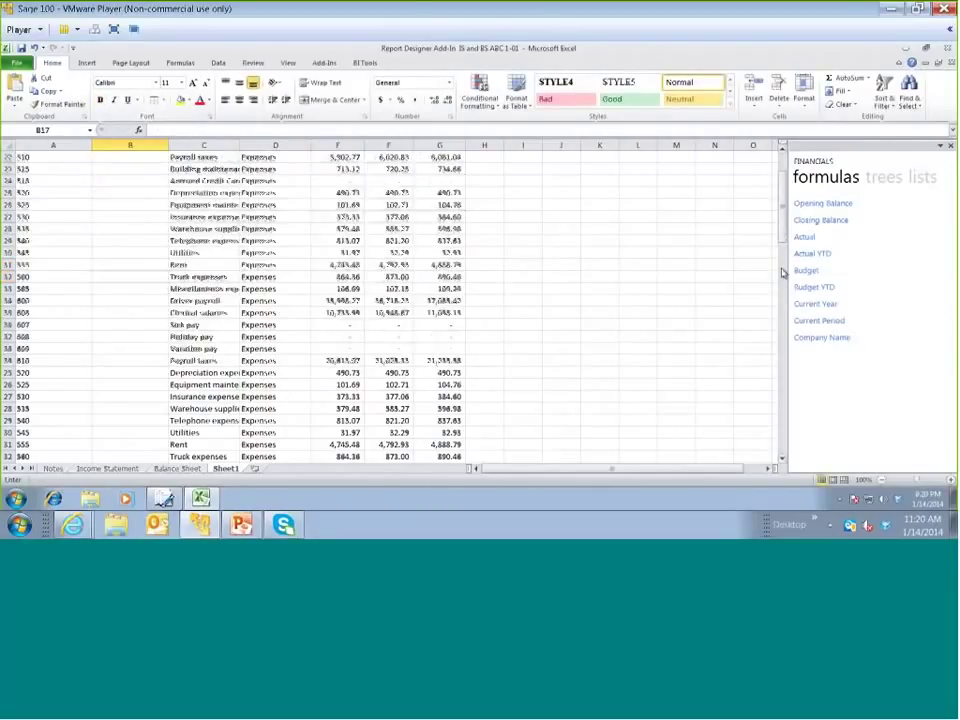
scroll(467, 381, down, 11)
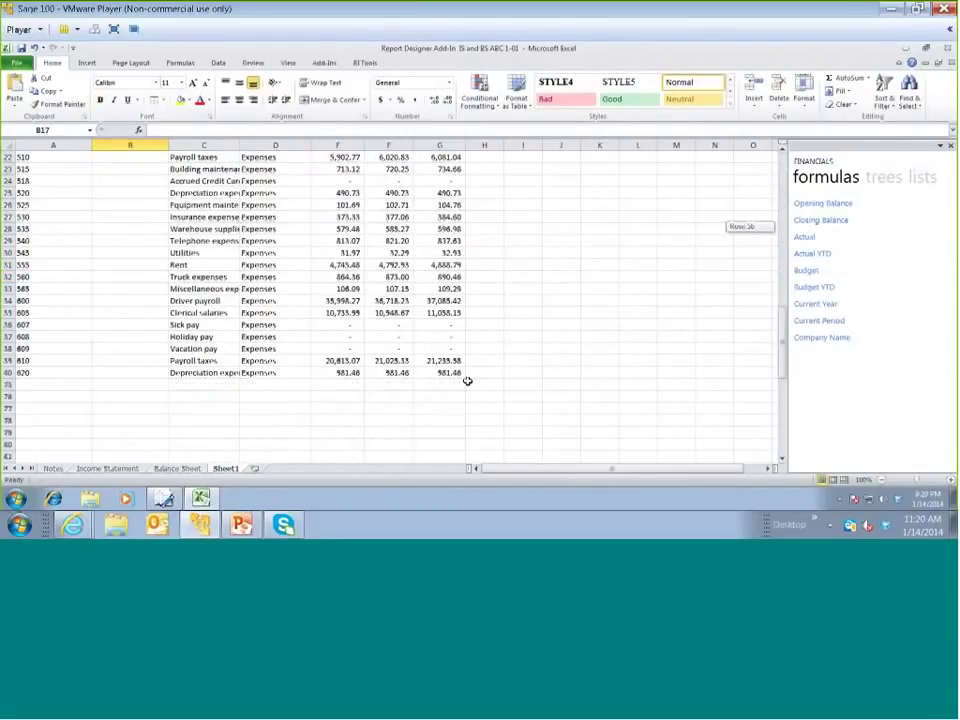
click(358, 348)
key(alt+equal)
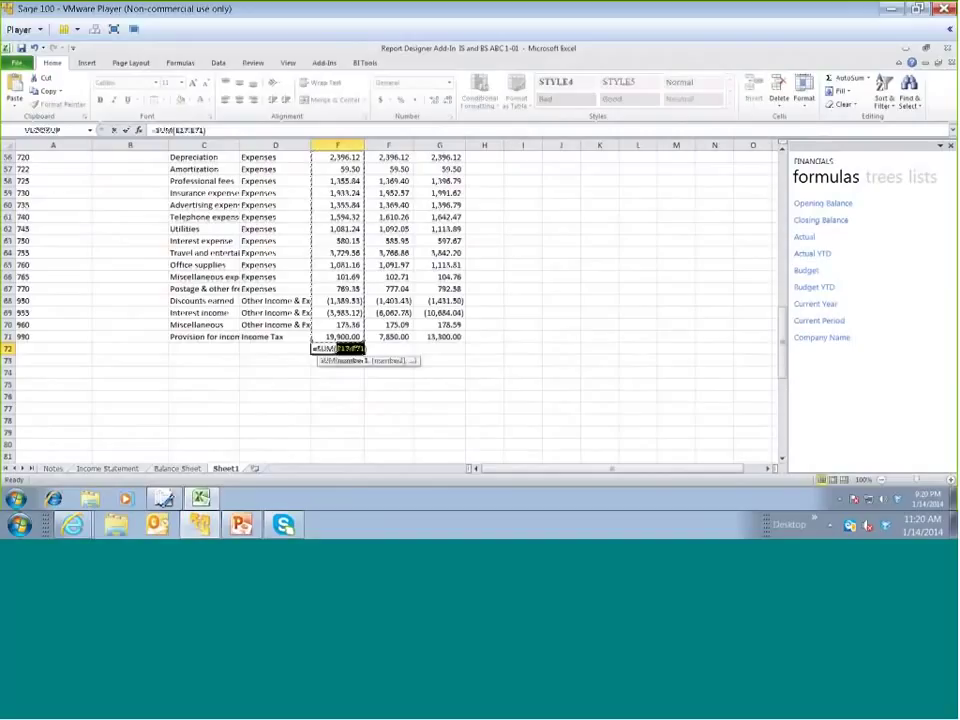
key(Return)
click(350, 348)
drag(364, 354, 450, 354)
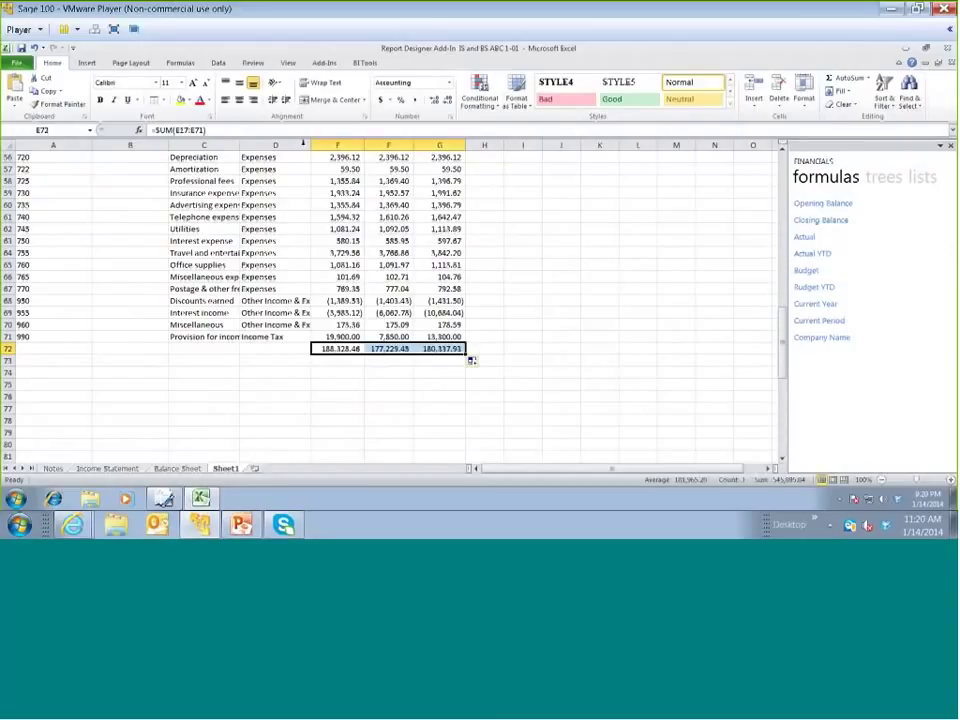
click(221, 371)
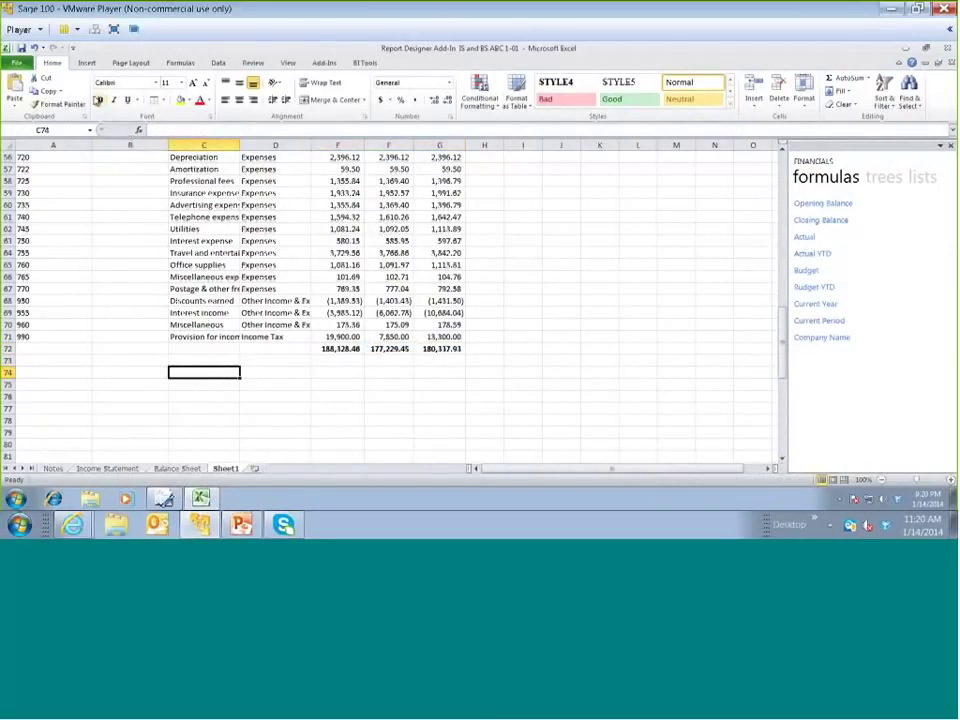
Add a bold NET PROFIT label in C74 and enter =SUM(E14)-E72 in E74
text(NET PROFIT)
click(99, 101)
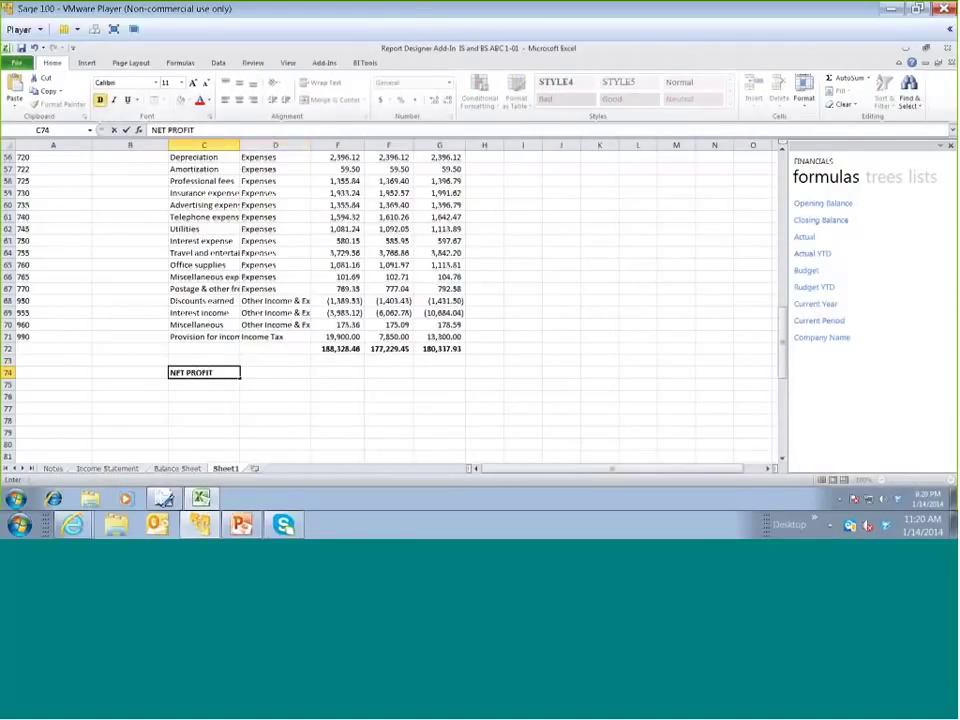
click(343, 371)
text(=SUM(F72))
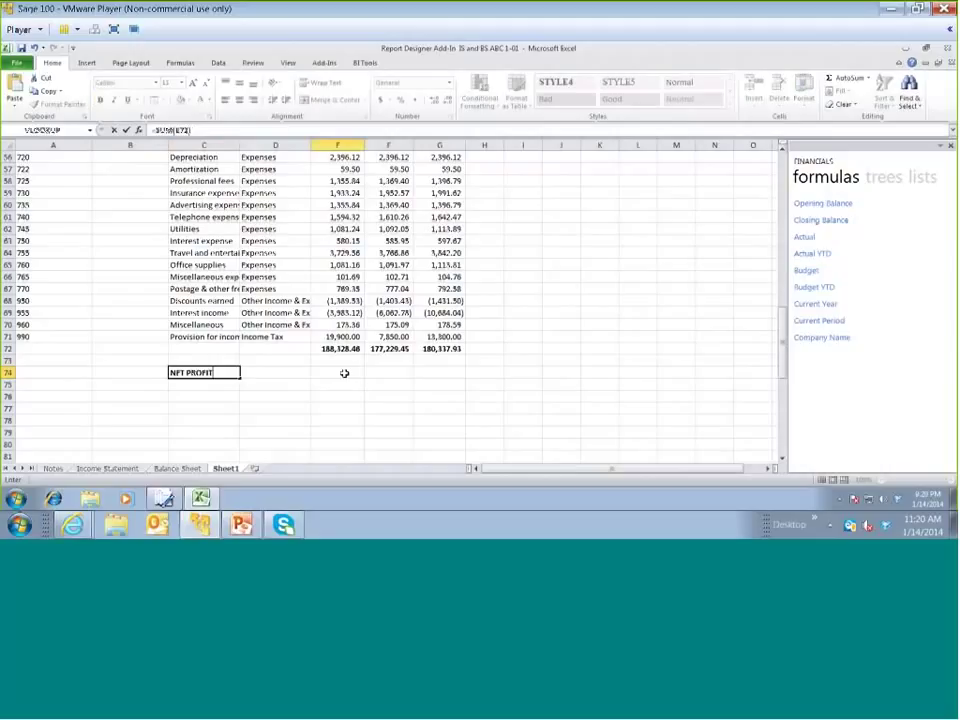
drag(783, 335, 778, 204)
scroll(505, 210, up, 1)
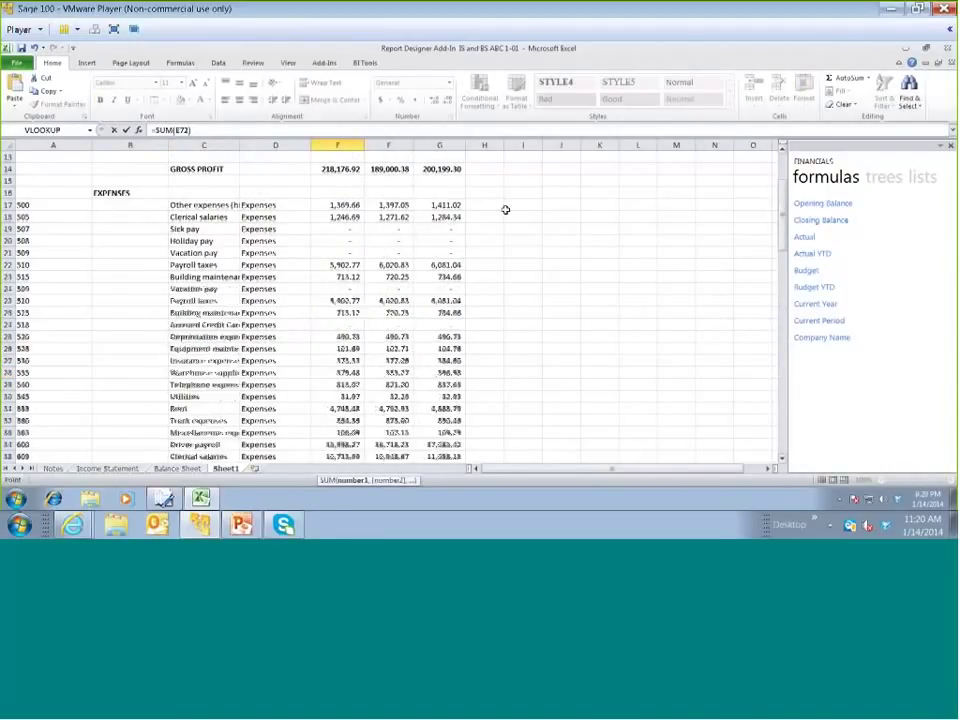
key(BackSpace)
key(BackSpace)
key(BackSpace)
text(14))
click(223, 133)
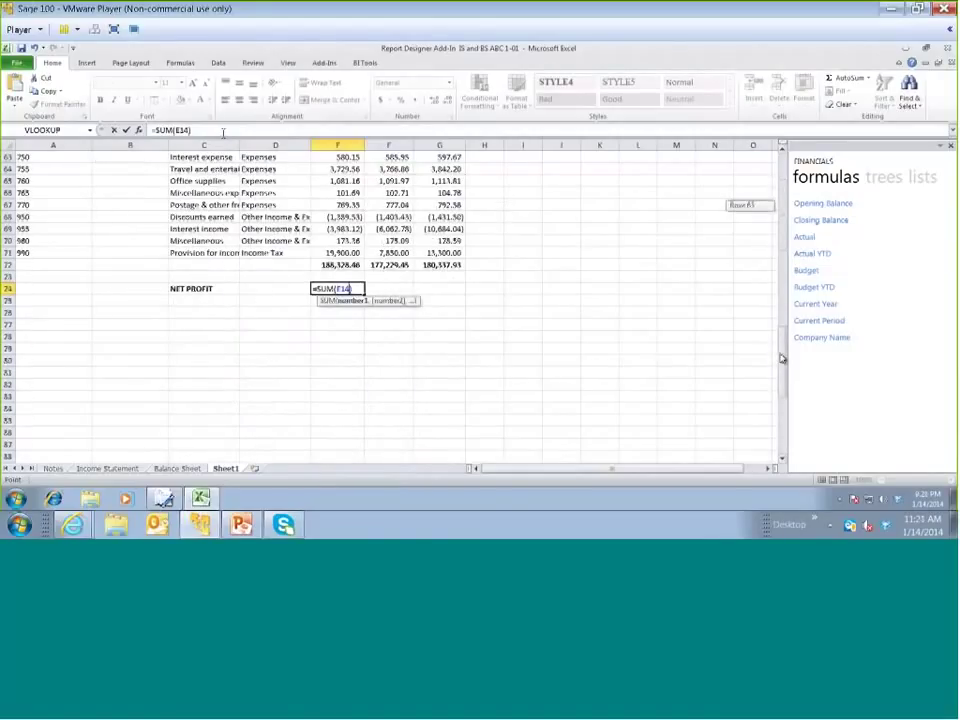
text(-E72)
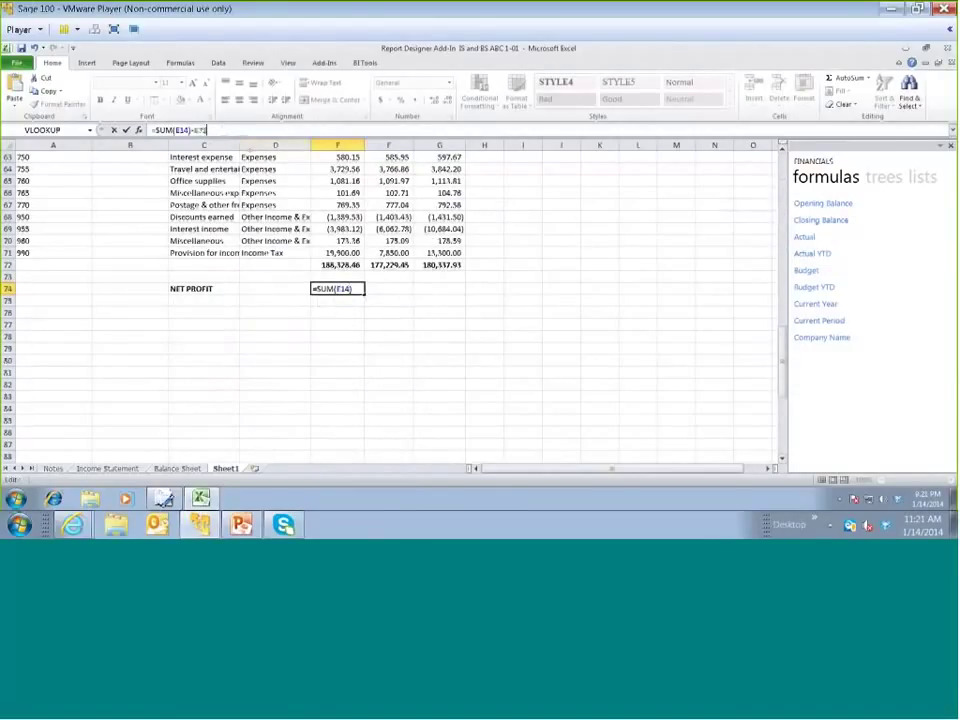
key(Return)
Fill the net profit formula to G74, giving 29,848.46, 11,770.93 and 19,881.37
click(337, 289)
drag(363, 295, 443, 299)
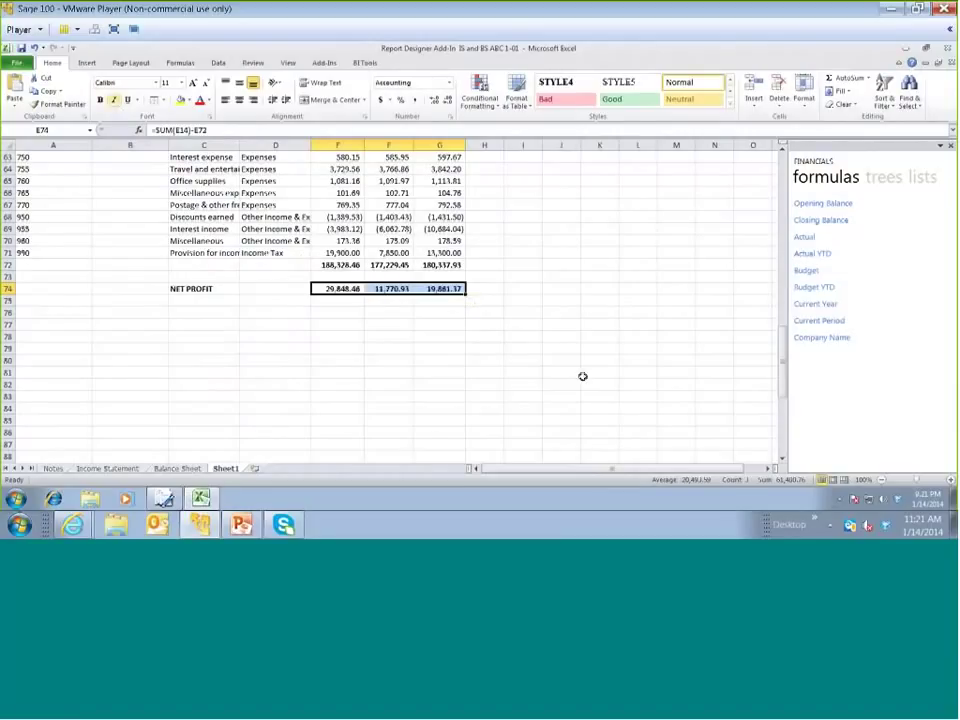
scroll(582, 376, up, 4)
scroll(582, 376, up, 15)
click(175, 350)
click(85, 324)
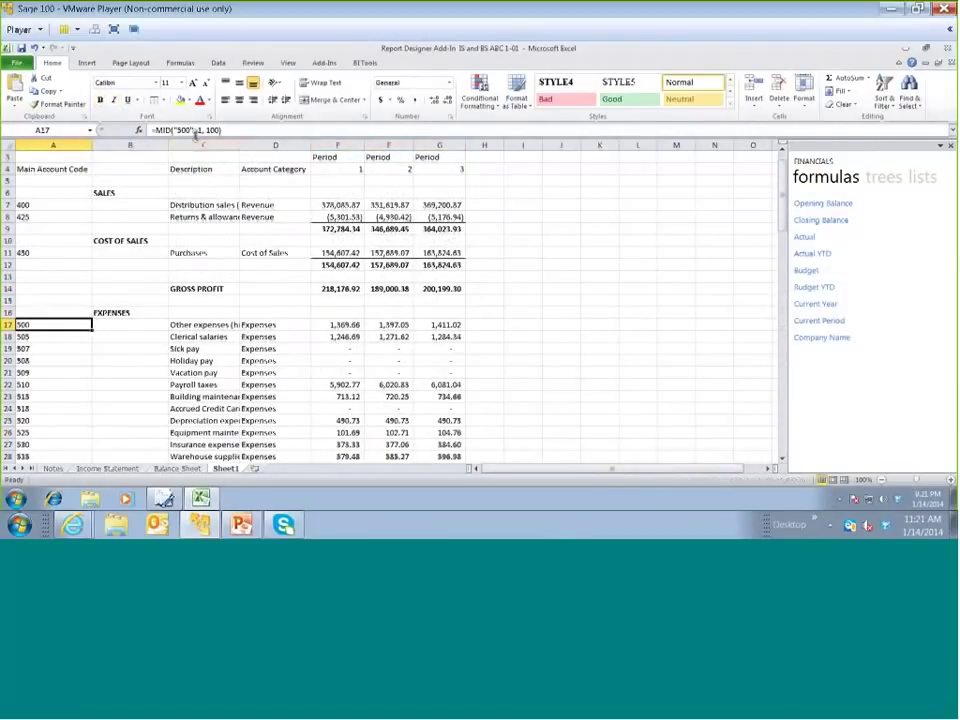
Change the first expense account code in A17 to read 500 TO 990
click(193, 131)
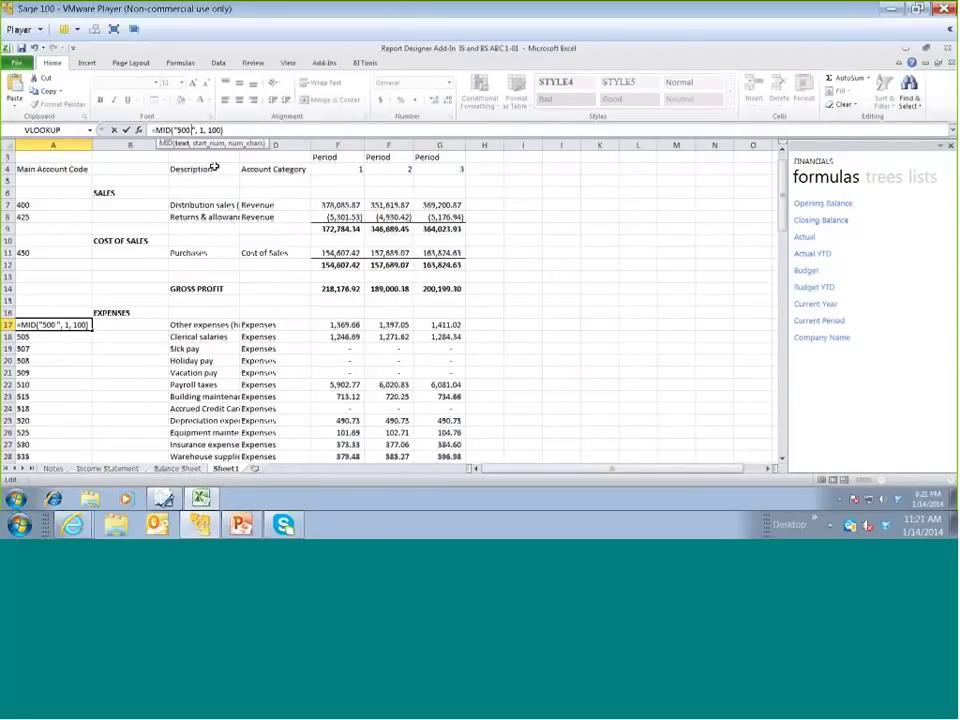
text(r)
text(O 5)
text(90)
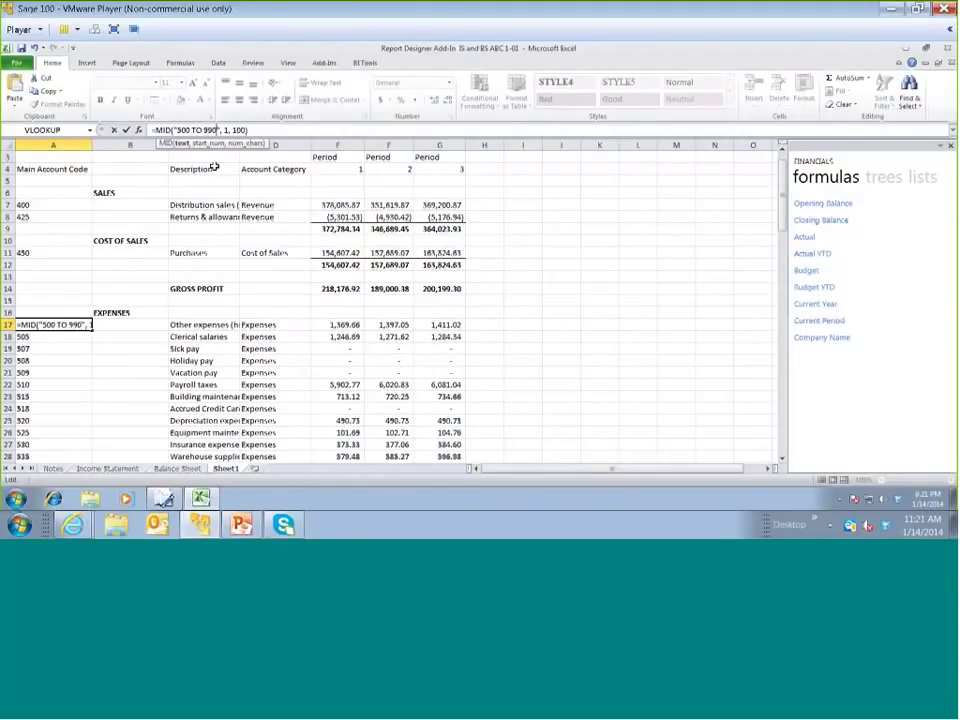
key(Return)
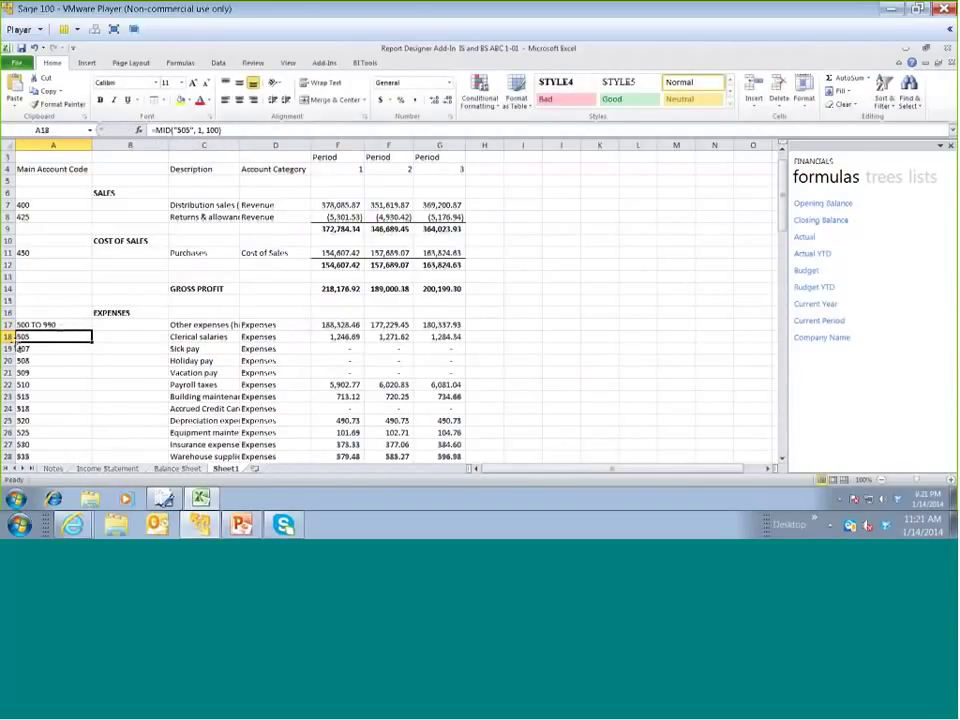
Delete the individual expense account rows, leaving one Other expenses line
drag(9, 339, 8, 396)
right_click(93, 335)
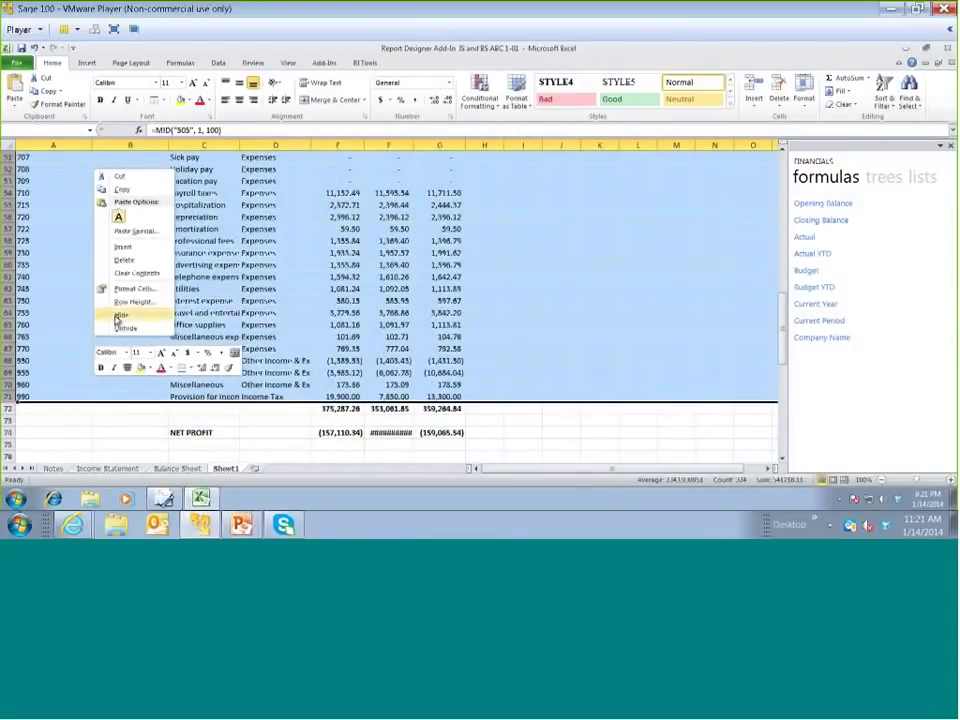
click(124, 261)
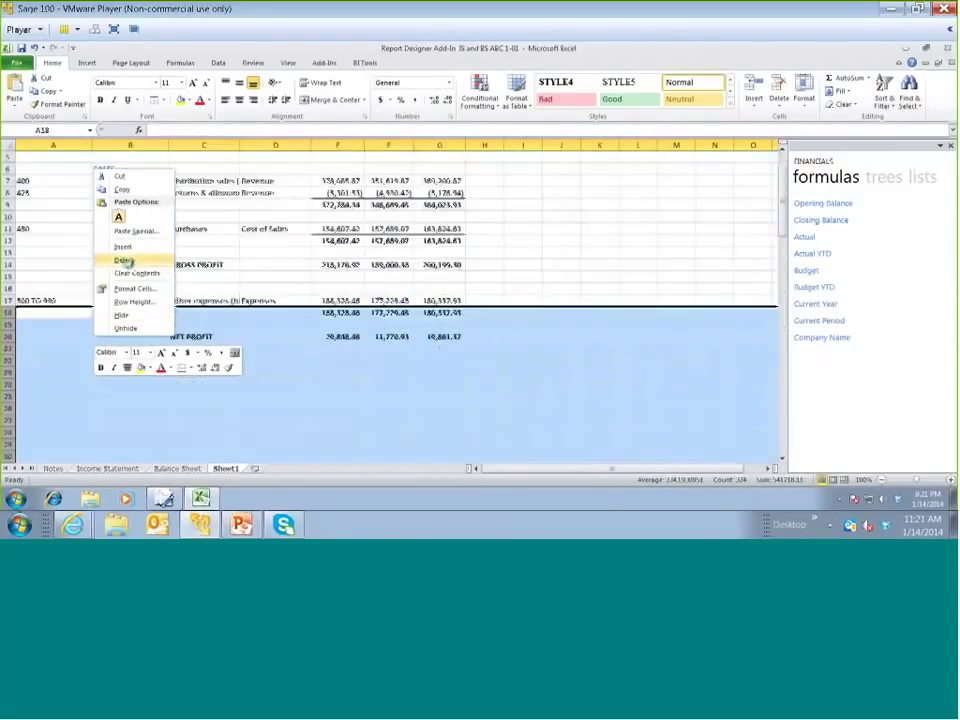
click(345, 313)
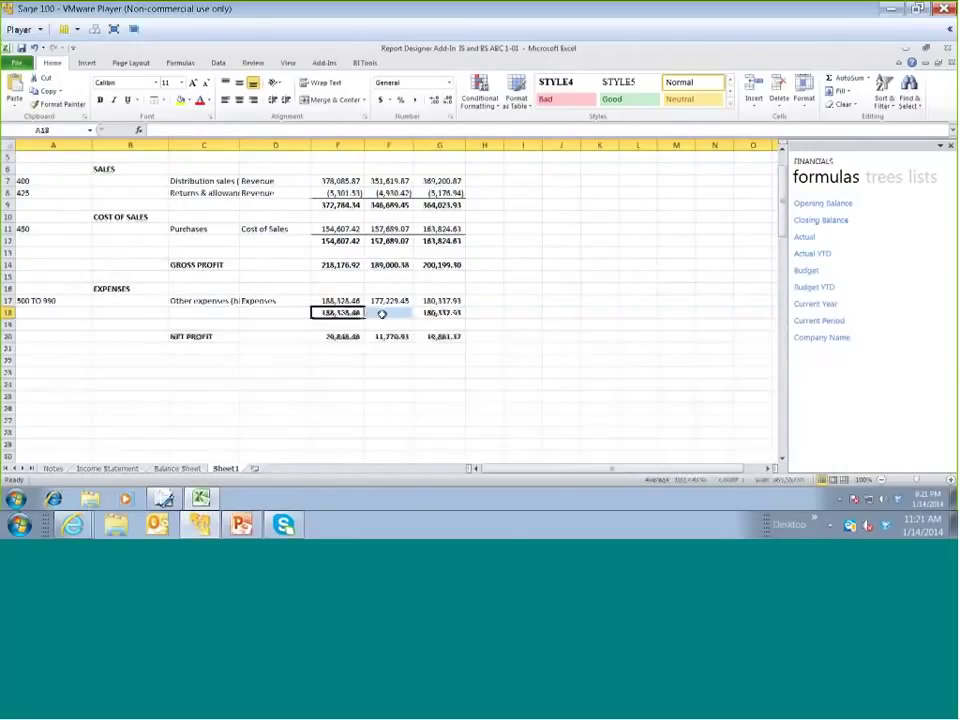
shift+click(437, 313)
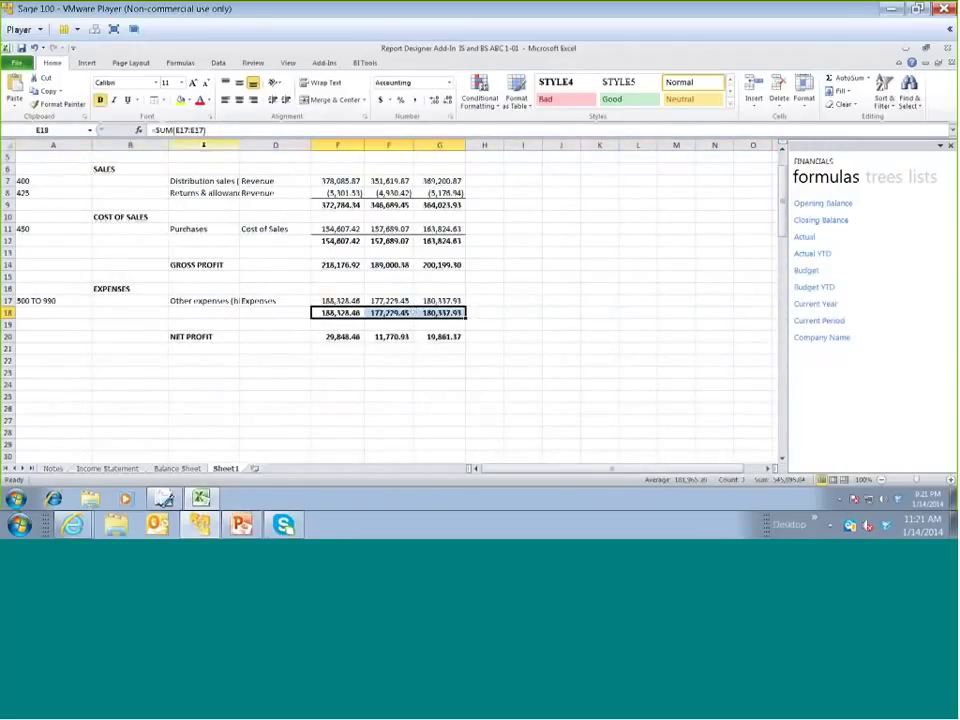
Insert two blank rows at row 3 above the Period headings, leaving C4 ready for a title
click(555, 336)
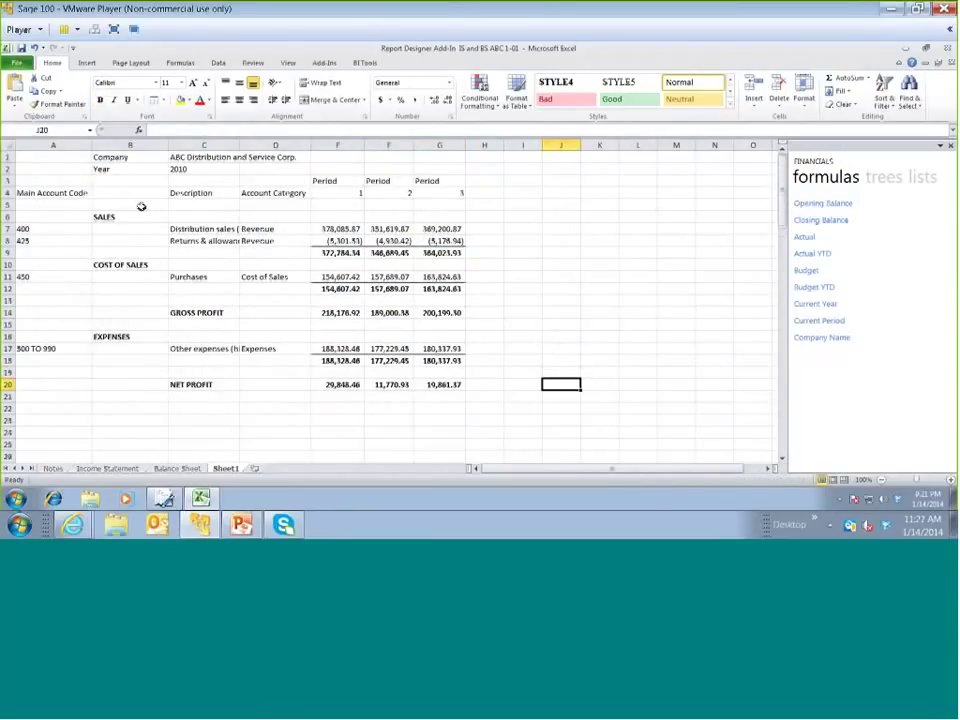
click(9, 181)
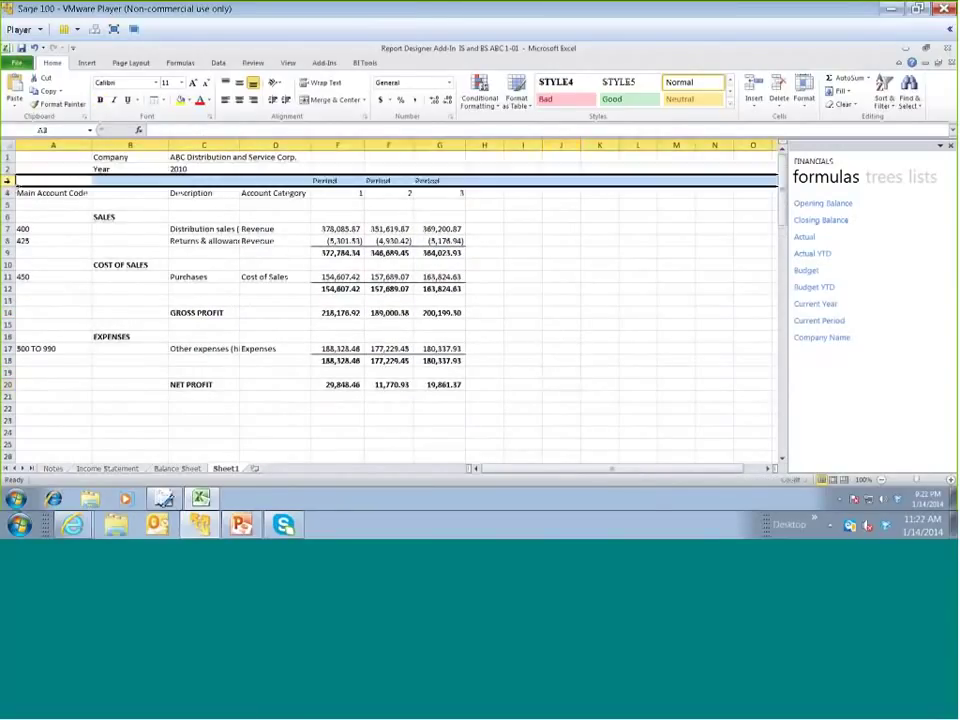
double_click(10, 182)
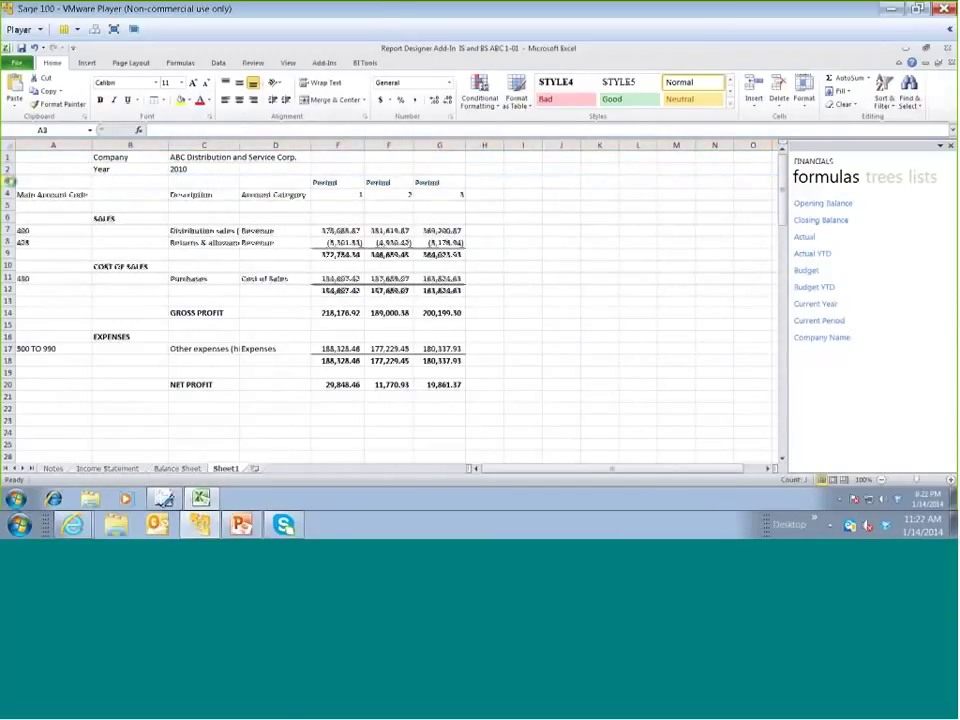
key(ctrl+shift+plus)
key(ctrl+shift+plus)
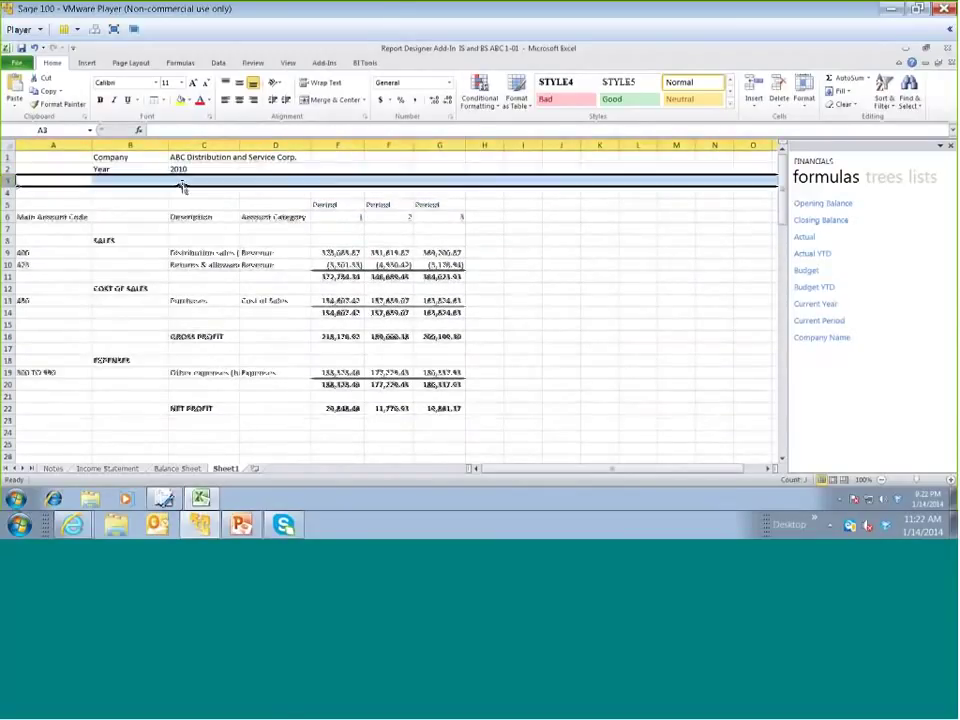
click(193, 190)
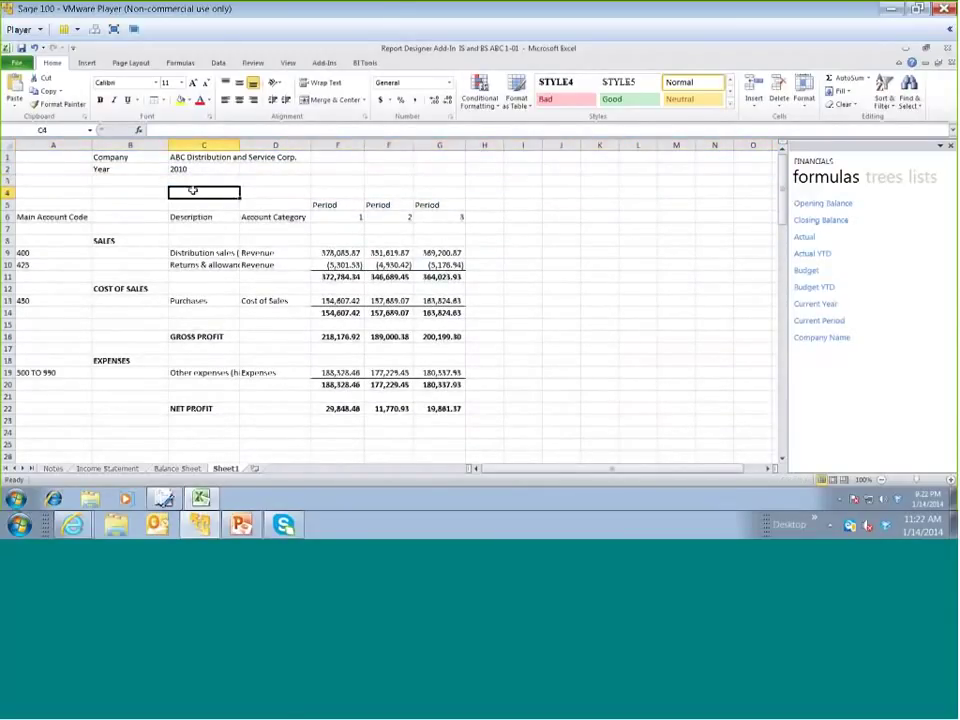
Enter 'ABC COMPANY INCOME STATMENT' in C4, make it bold 14-point, and merge-centre it across A4:G4
text(ABC COMP)
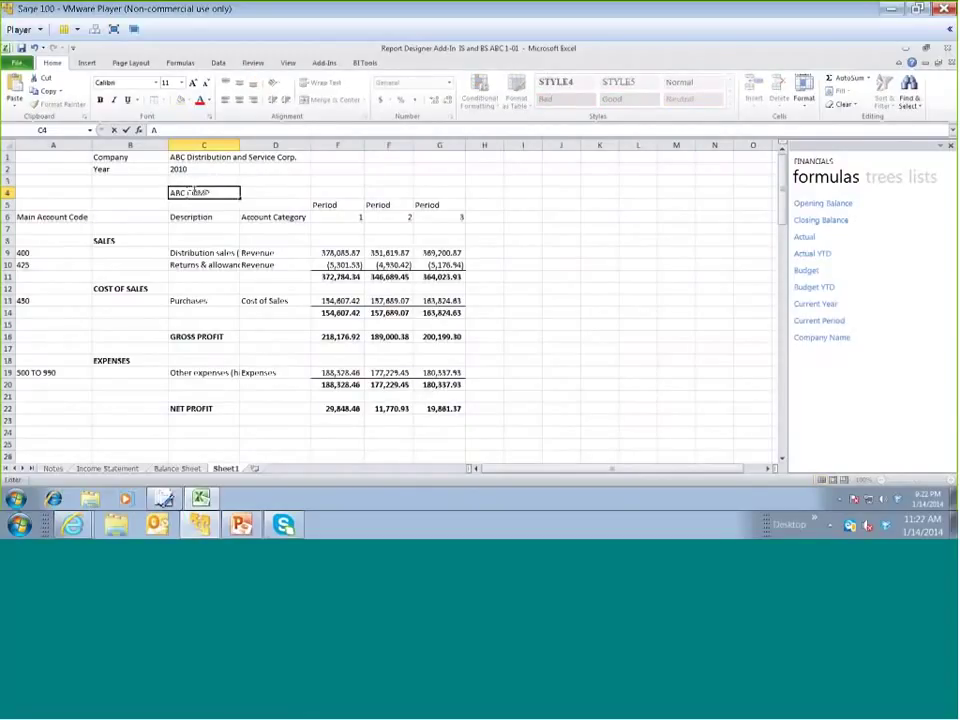
text(ANY INCOME S)
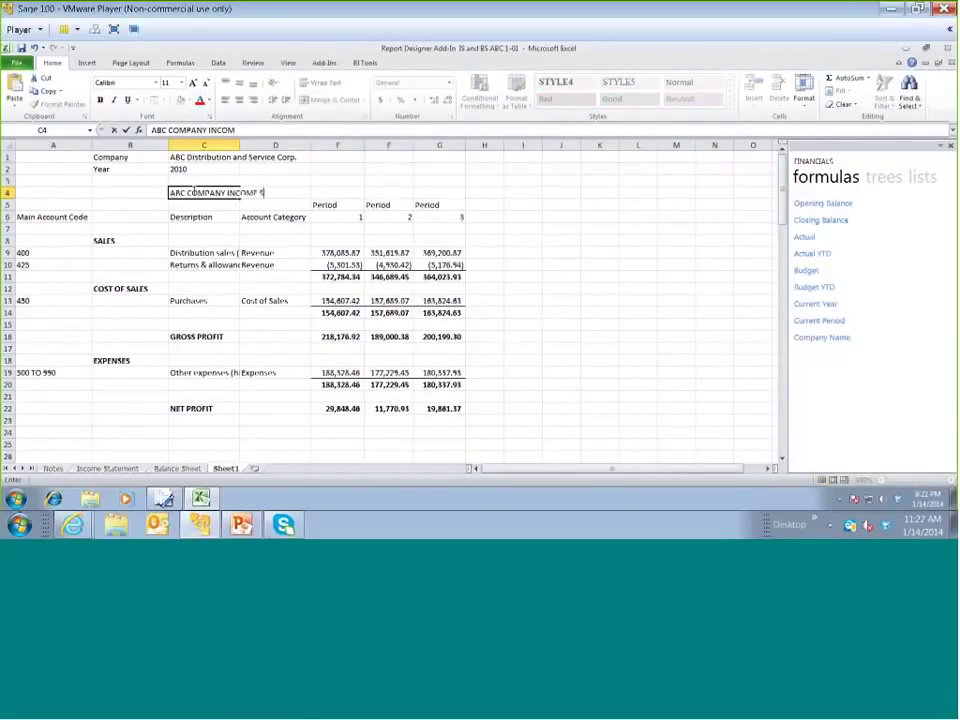
text(TATMENT)
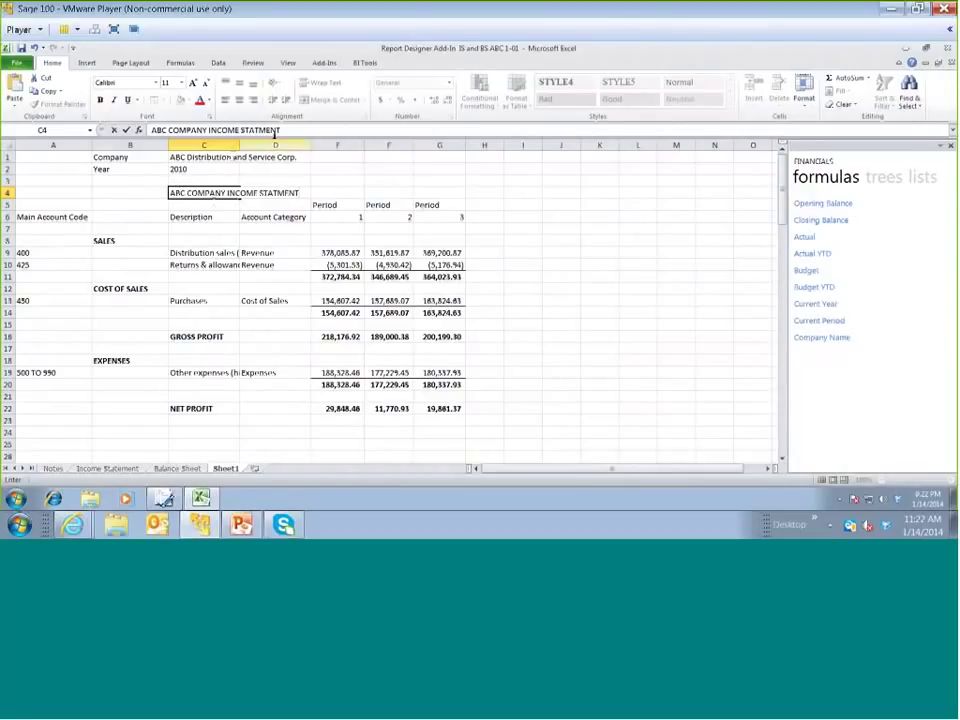
drag(294, 127, 151, 130)
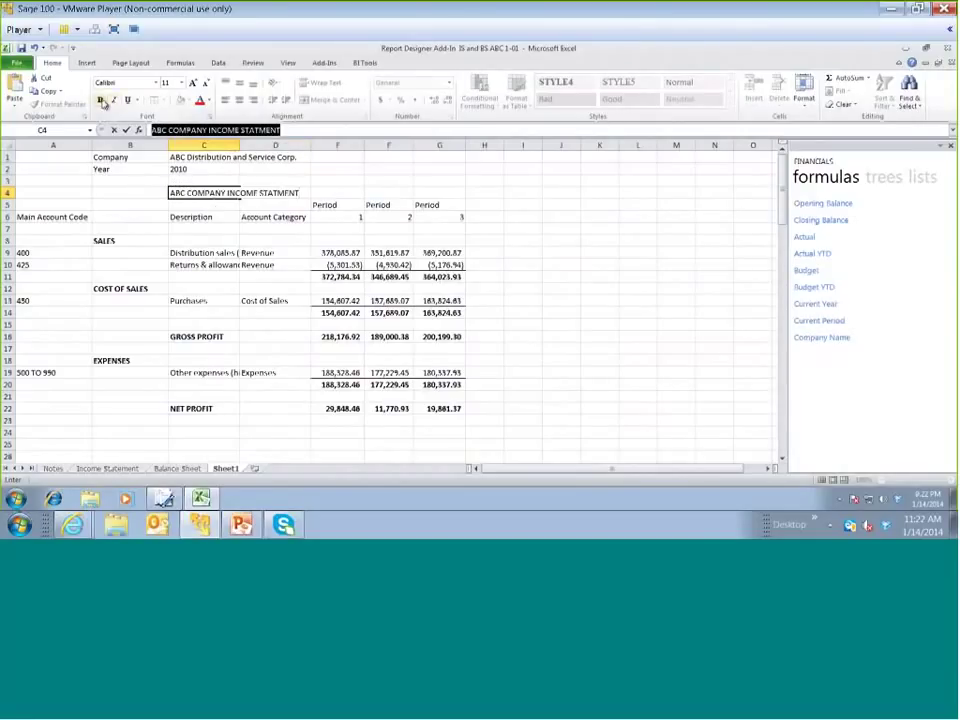
click(101, 101)
click(194, 83)
click(194, 83)
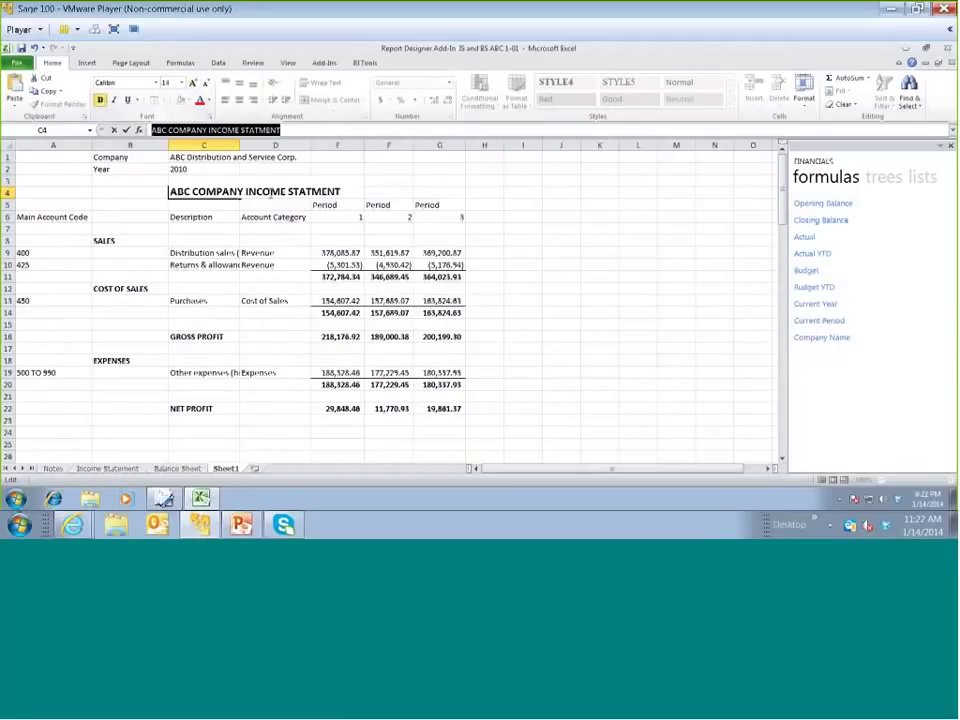
drag(147, 189, 420, 193)
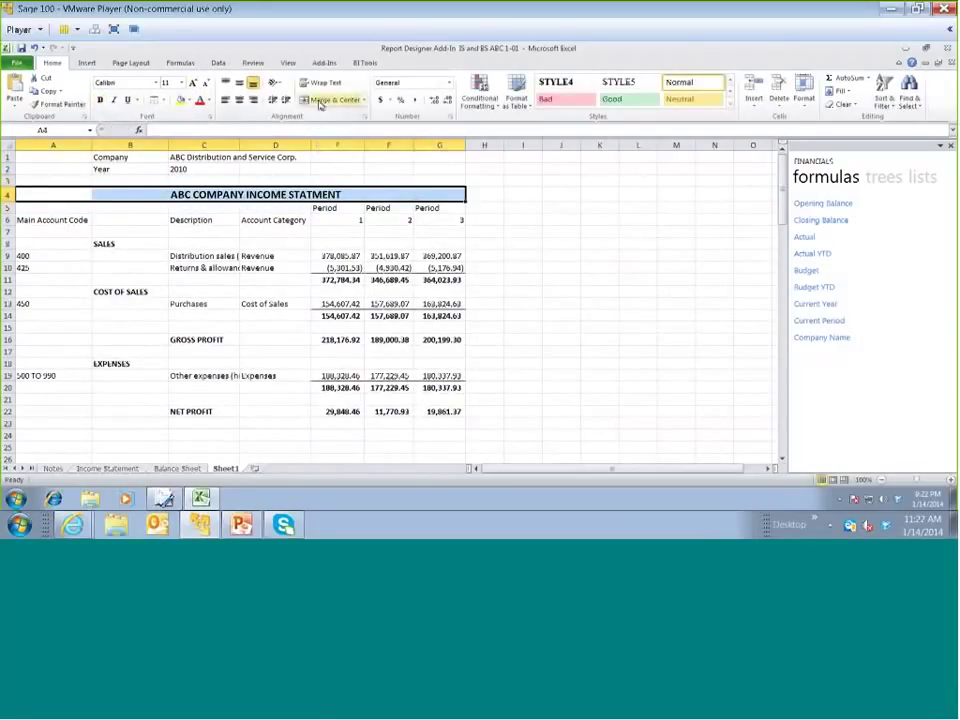
click(321, 100)
Fill A4:G23 light blue, then select the company and year rows to edit the year in C2
drag(56, 189, 50, 425)
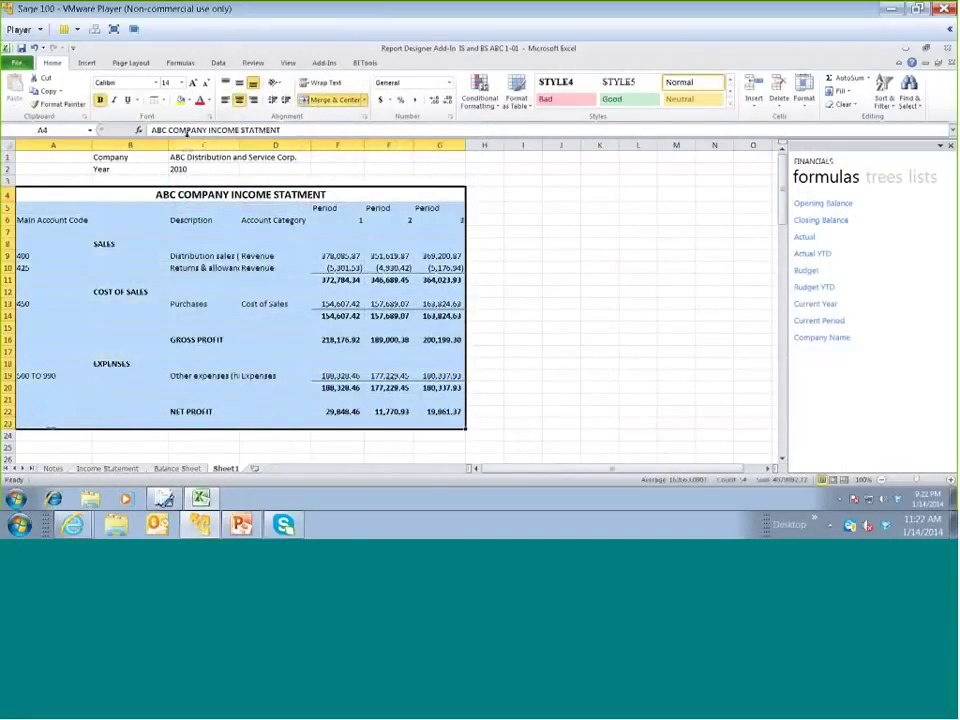
click(187, 101)
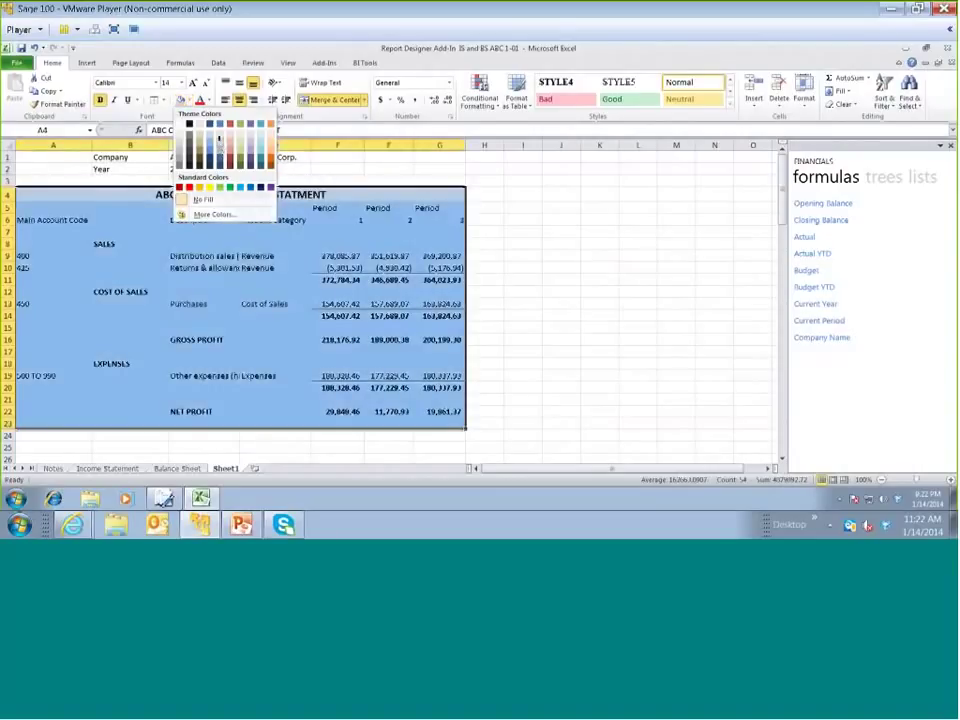
click(221, 146)
click(589, 298)
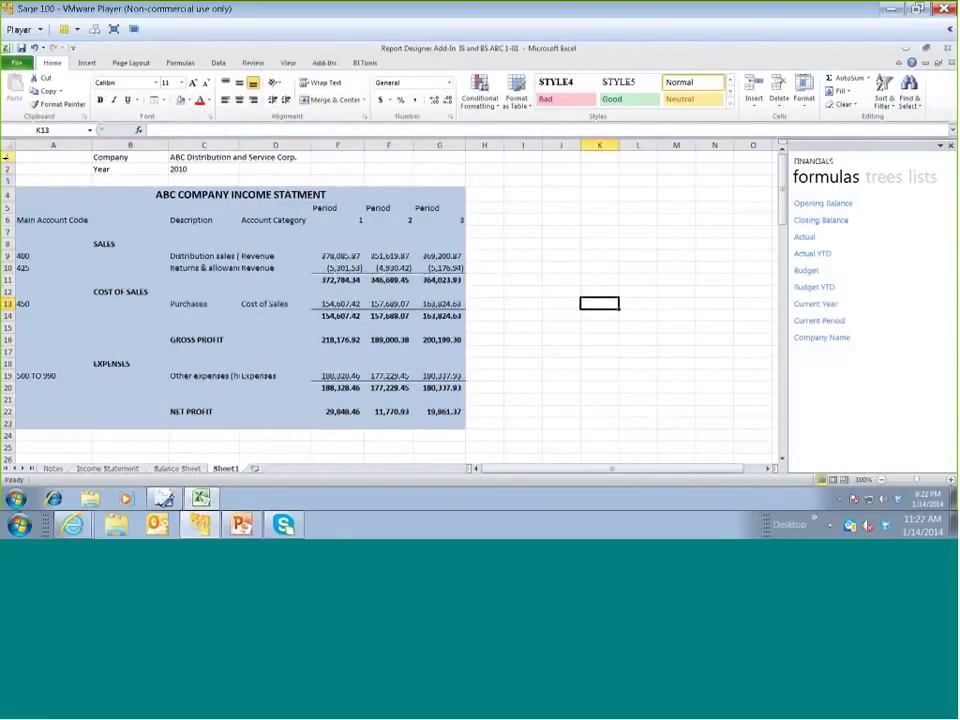
drag(7, 157, 24, 170)
click(230, 170)
text(2009)
key(Return)
click(230, 169)
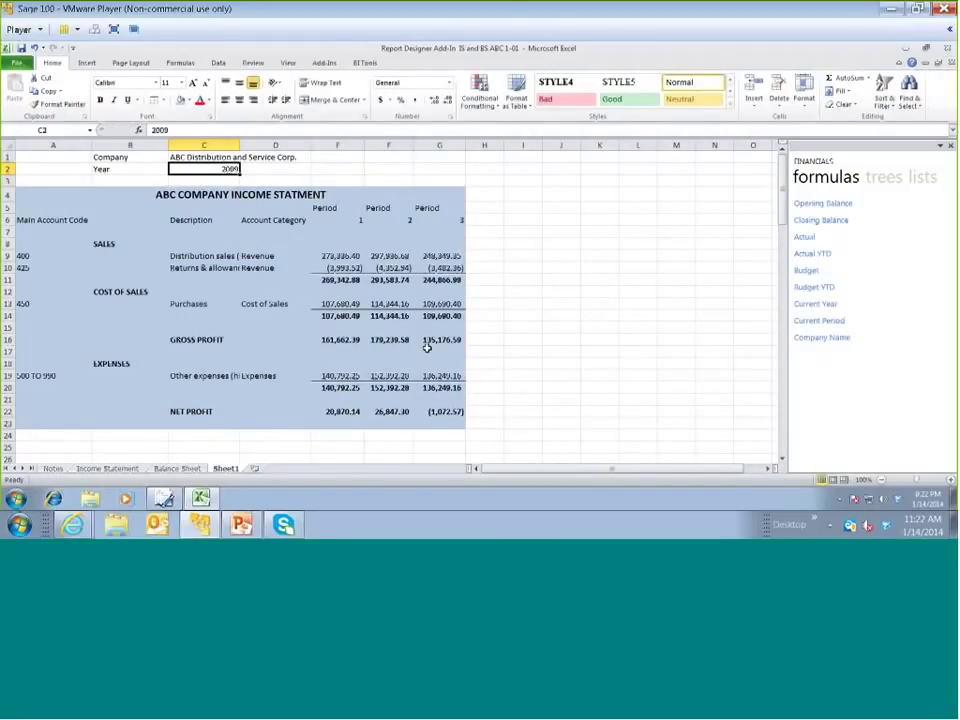
text(2010)
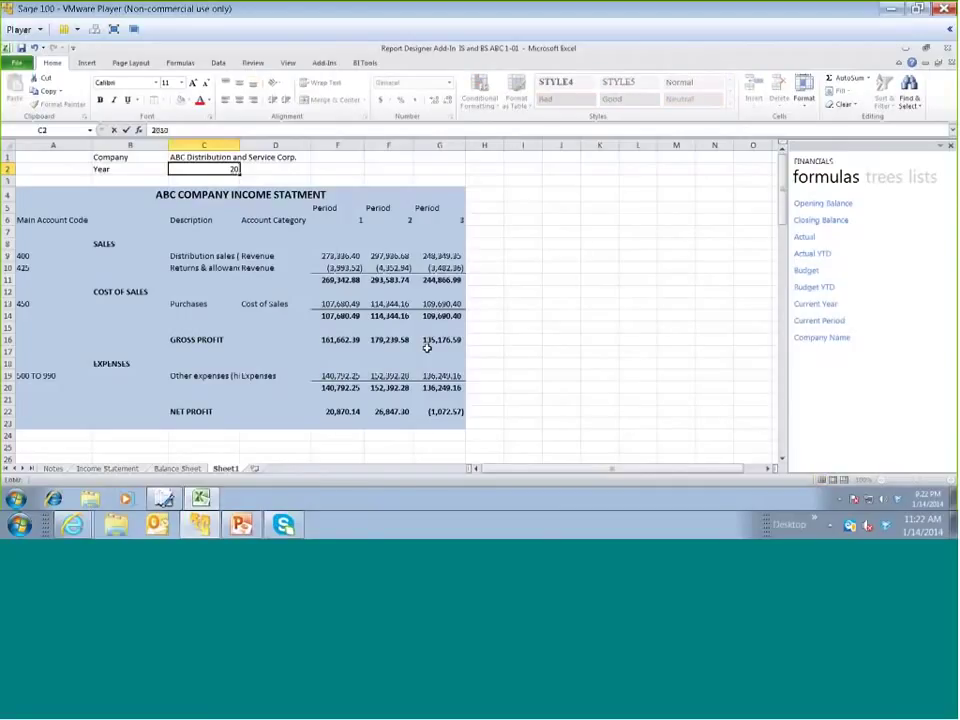
key(Return)
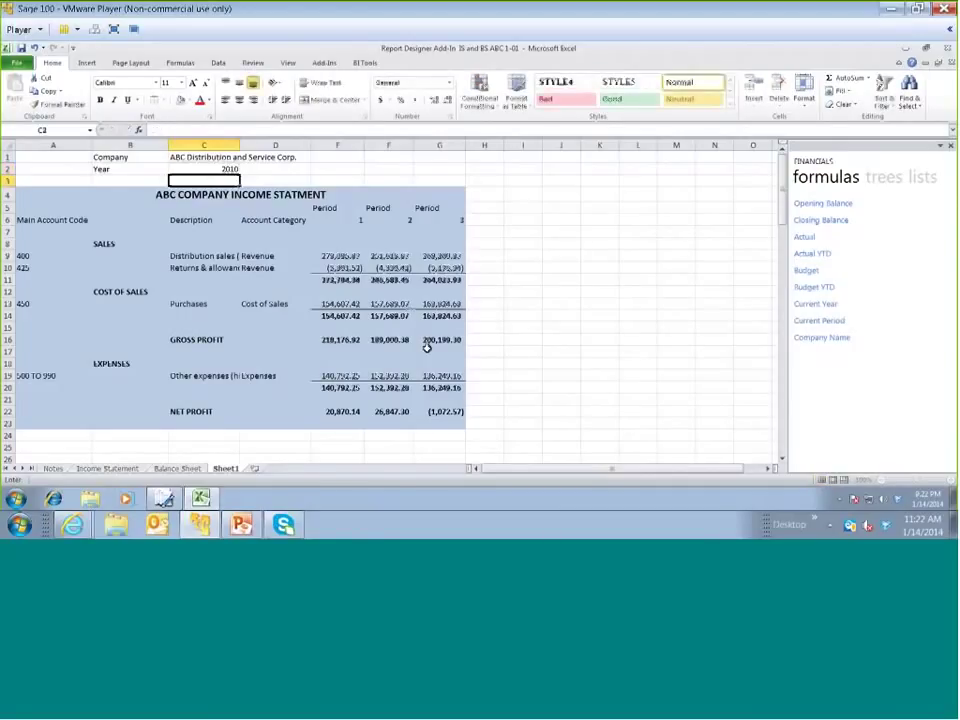
click(599, 388)
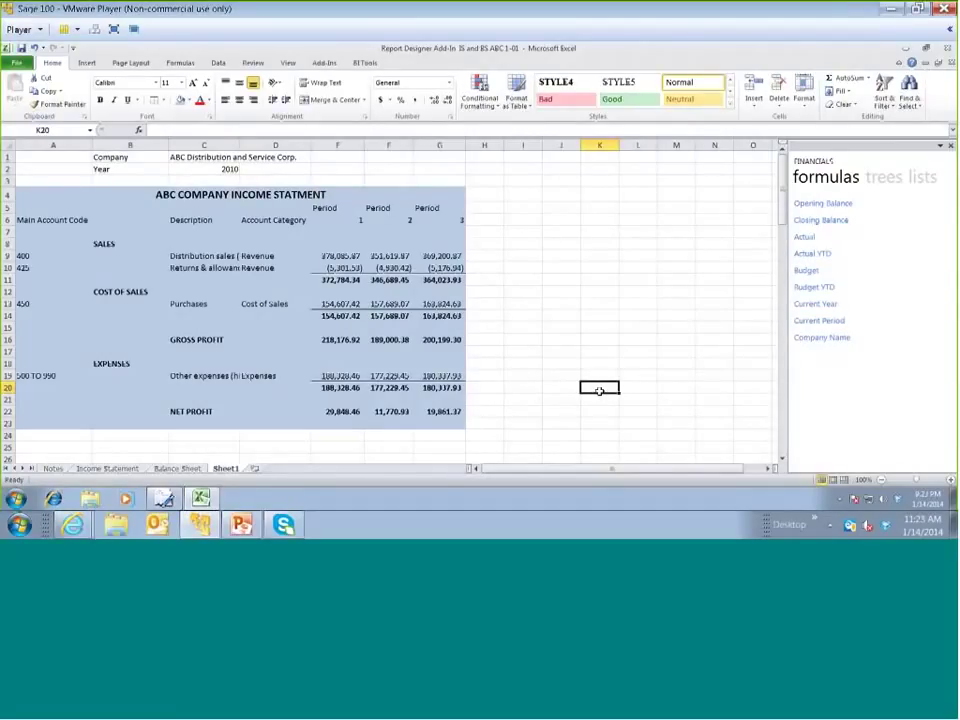
Show the Balance Sheet worksheet with its collapsed Assets, Equity and Liabilities totals
click(180, 470)
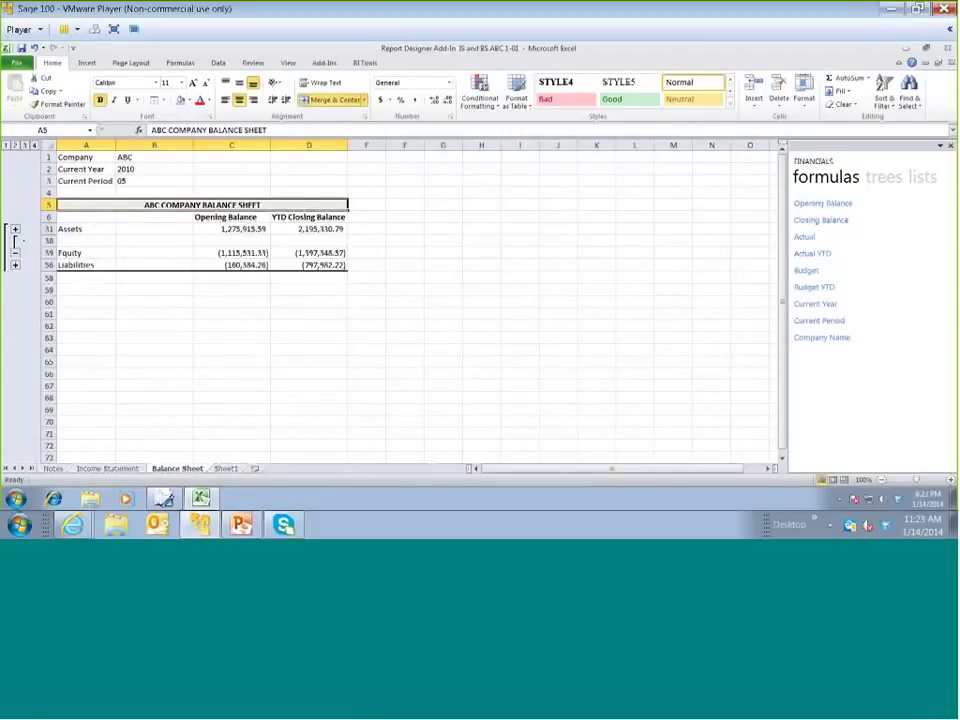
click(164, 500)
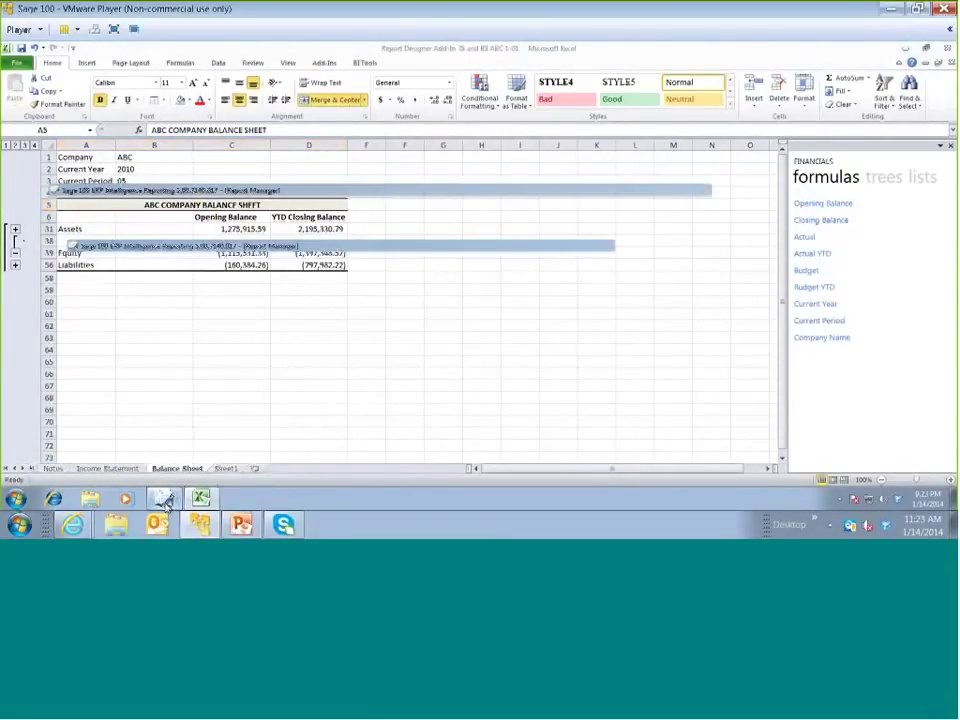
click(93, 236)
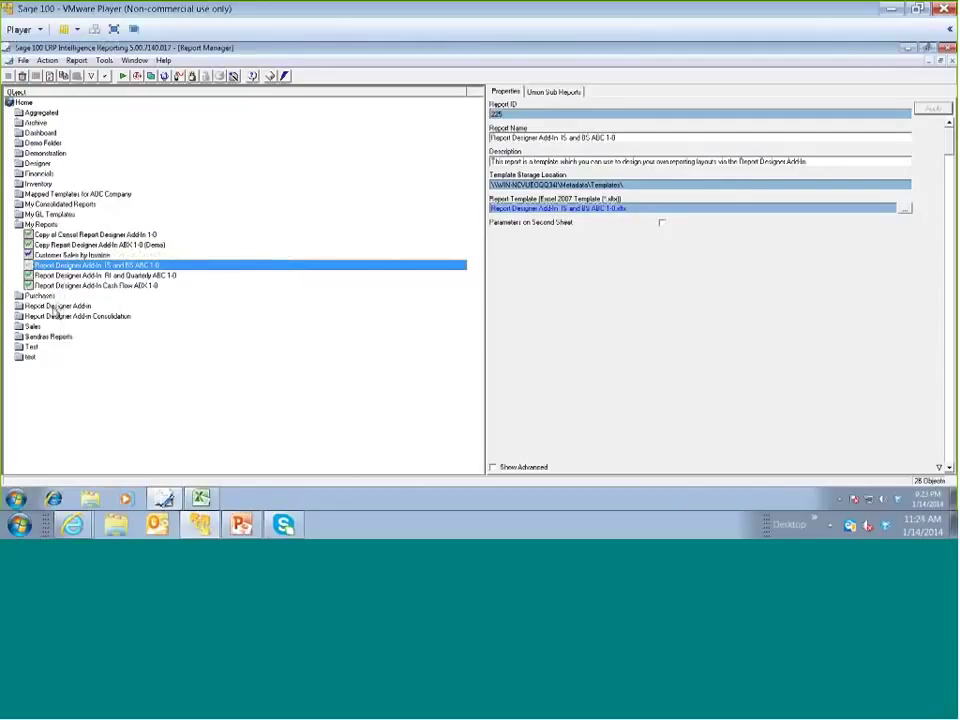
double_click(55, 306)
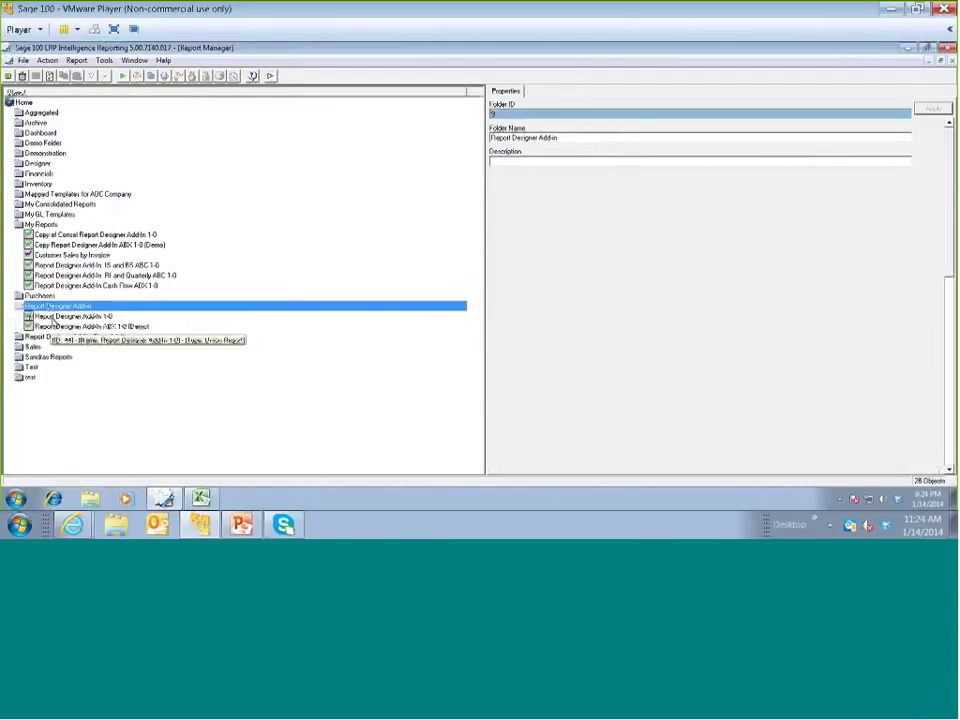
click(52, 317)
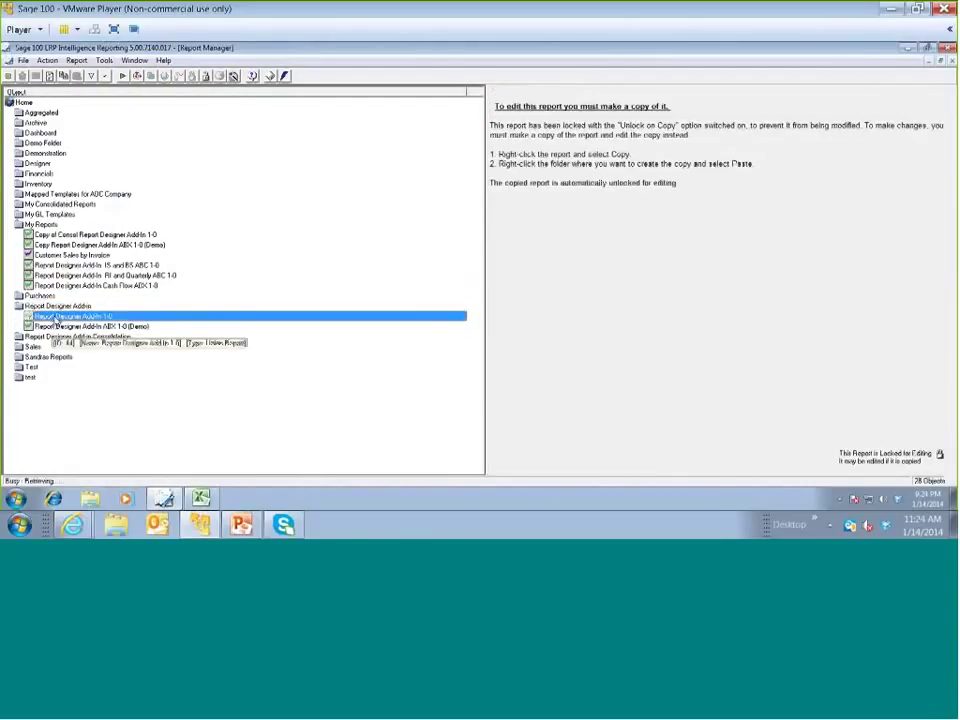
key(alt+f)
key(Right)
key(Right)
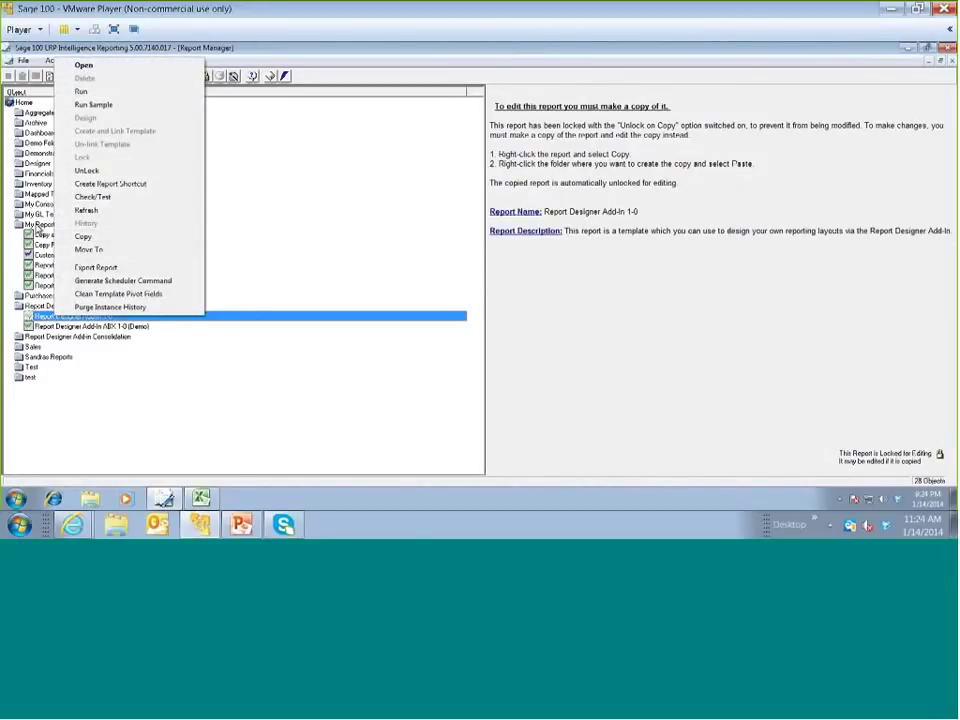
click(38, 226)
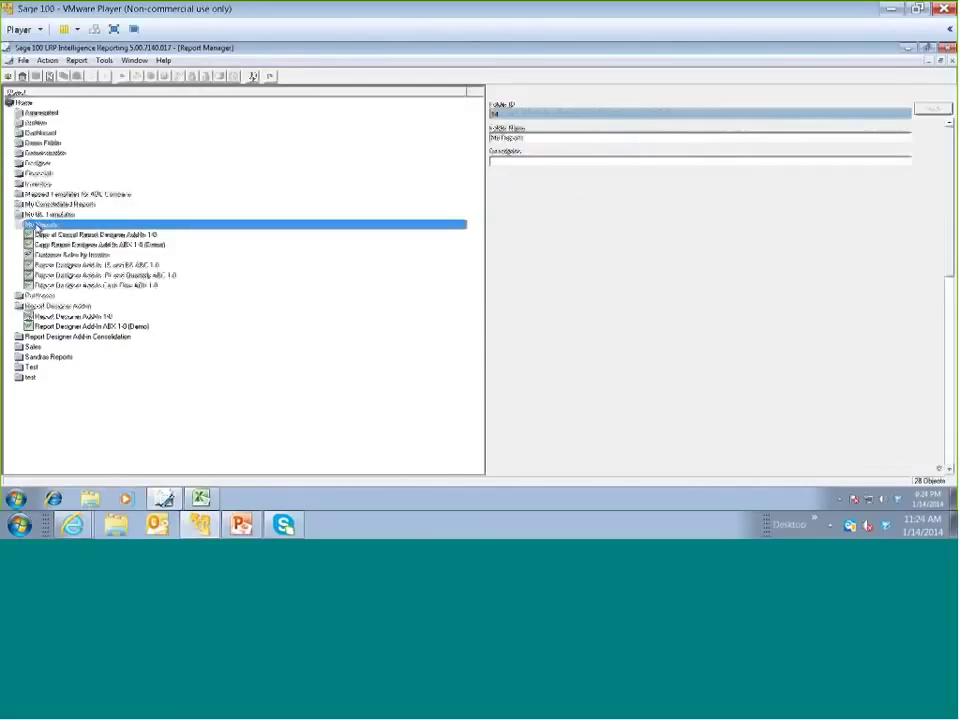
click(64, 266)
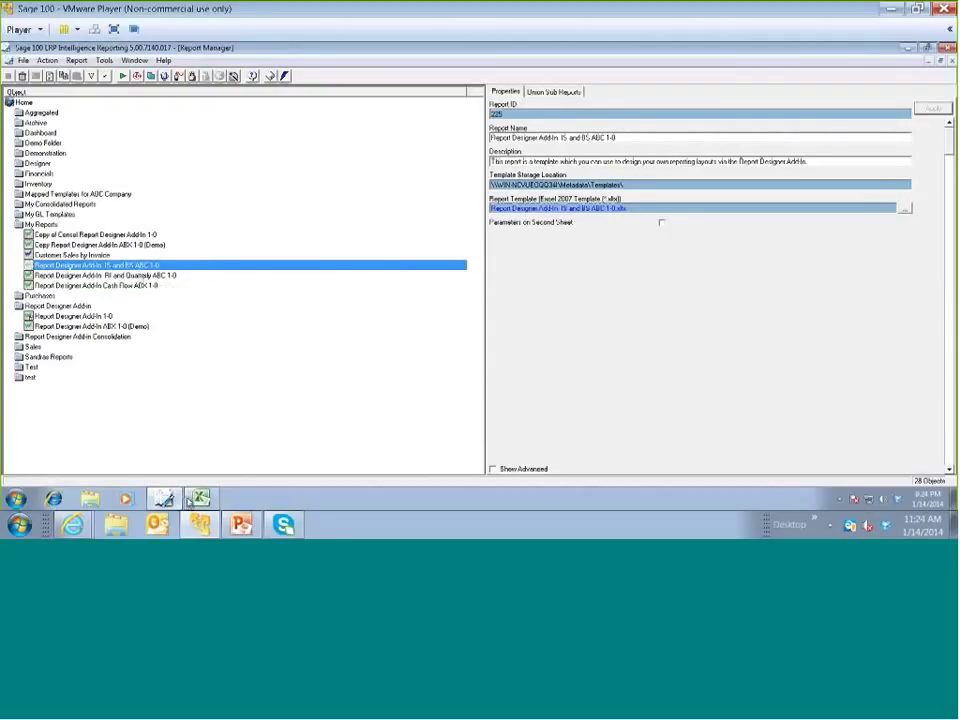
click(200, 497)
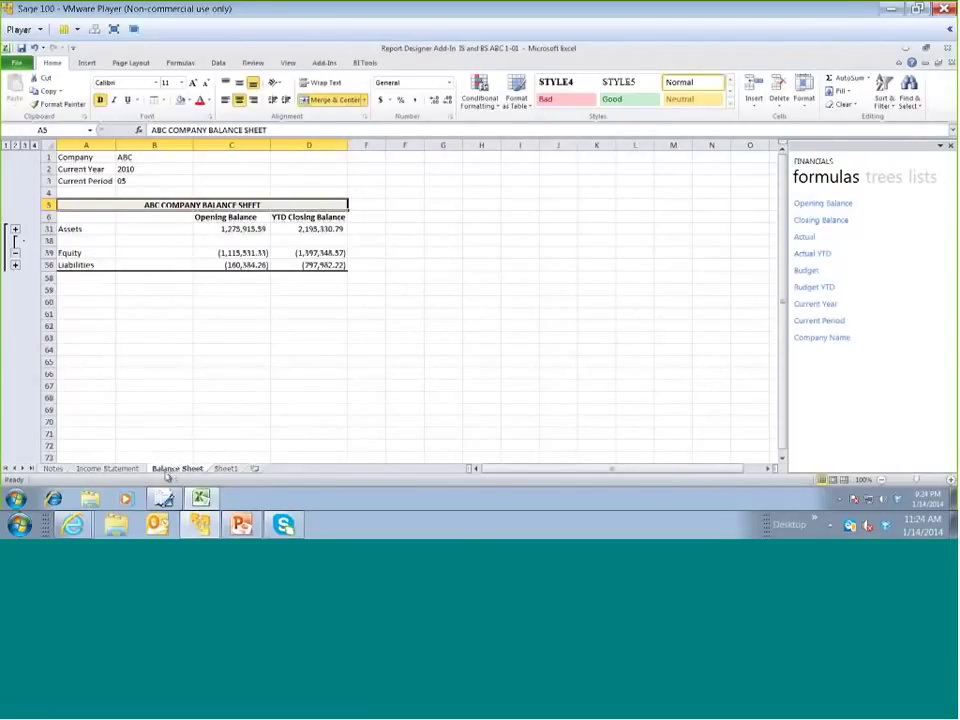
Add a blank Sheet2 after Sheet1 and begin typing 'company' into A1
click(226, 468)
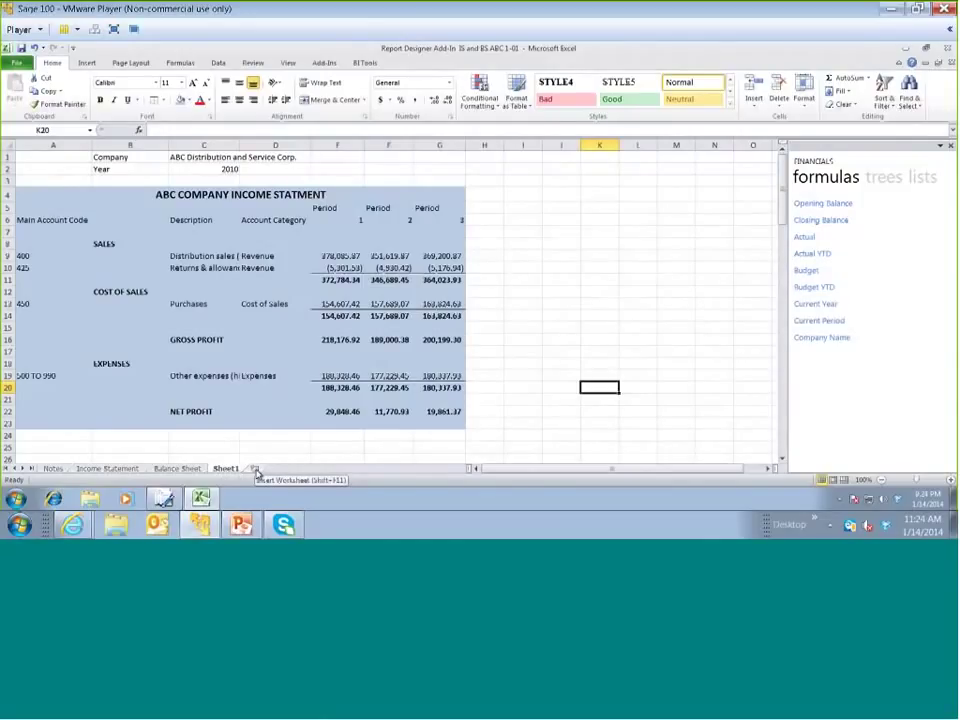
click(256, 469)
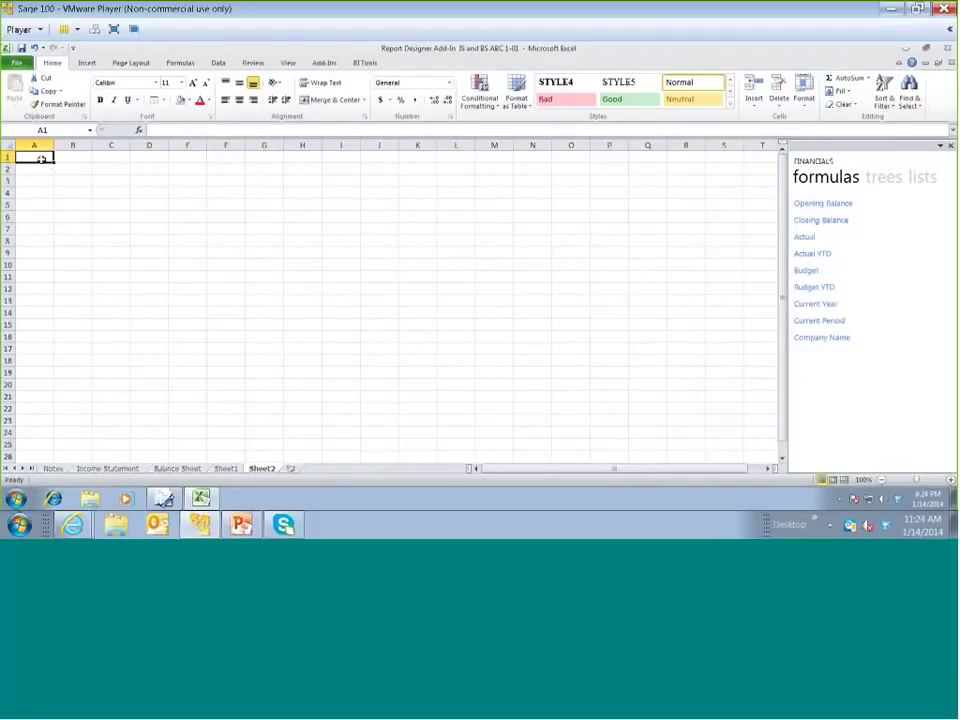
text(company)
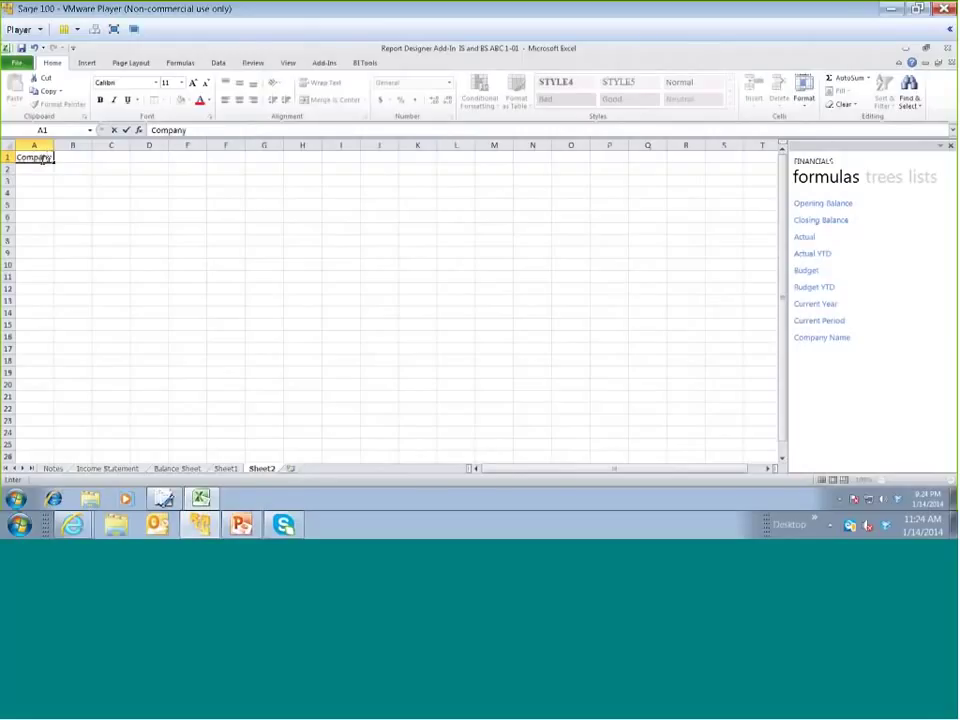
Enter Company, Current Year and Current Period in A1:A3 and autofit column A
key(Return)
text(Co)
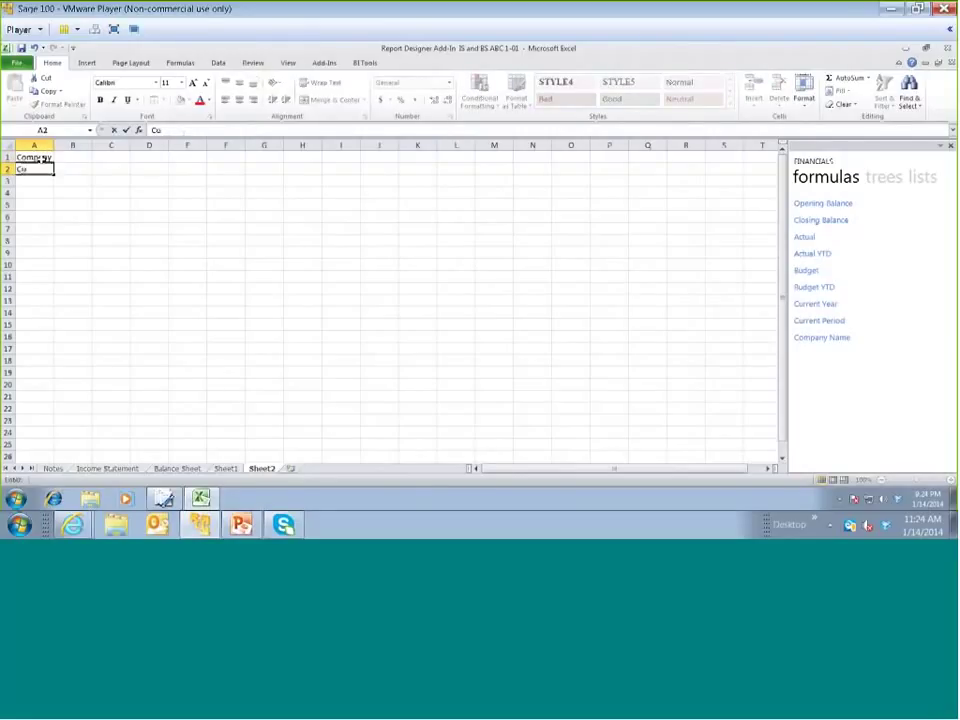
text(rrent Year)
key(Return)
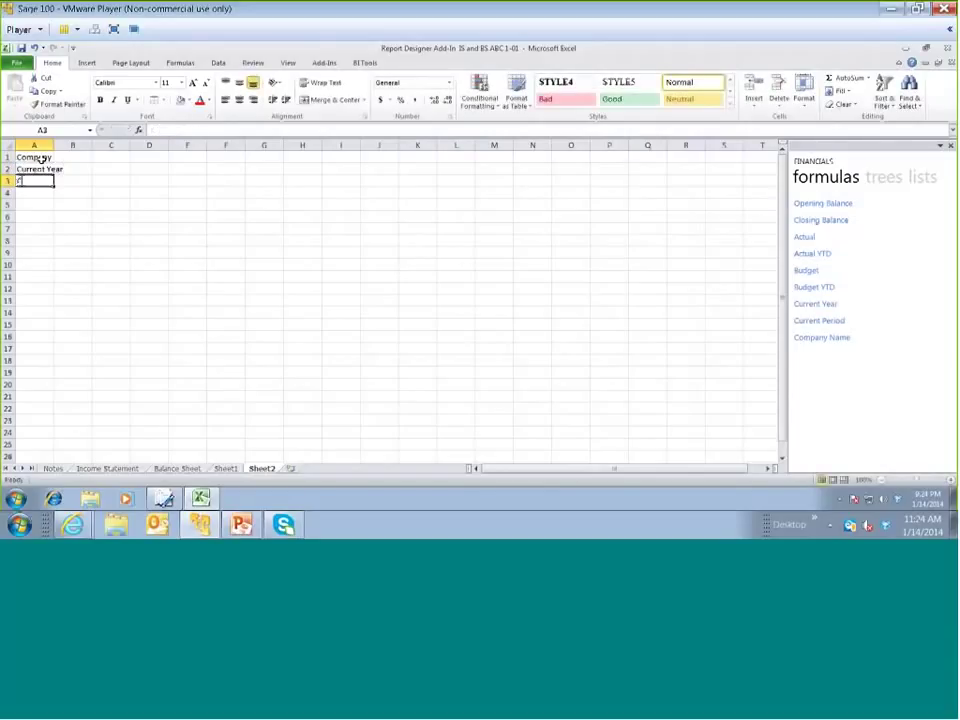
text(Current Period)
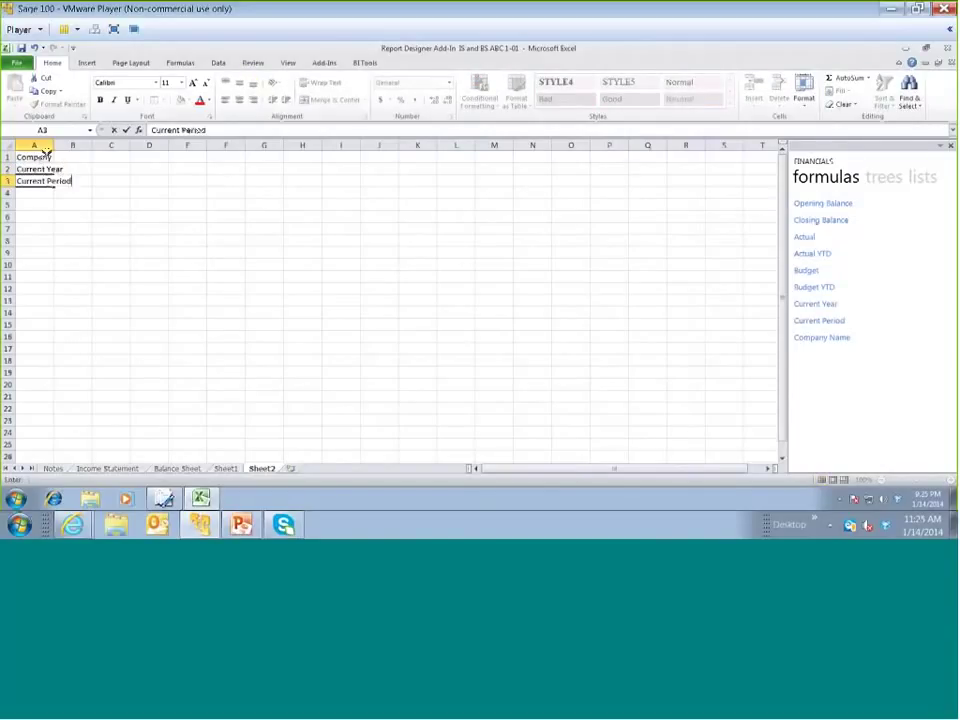
click(50, 146)
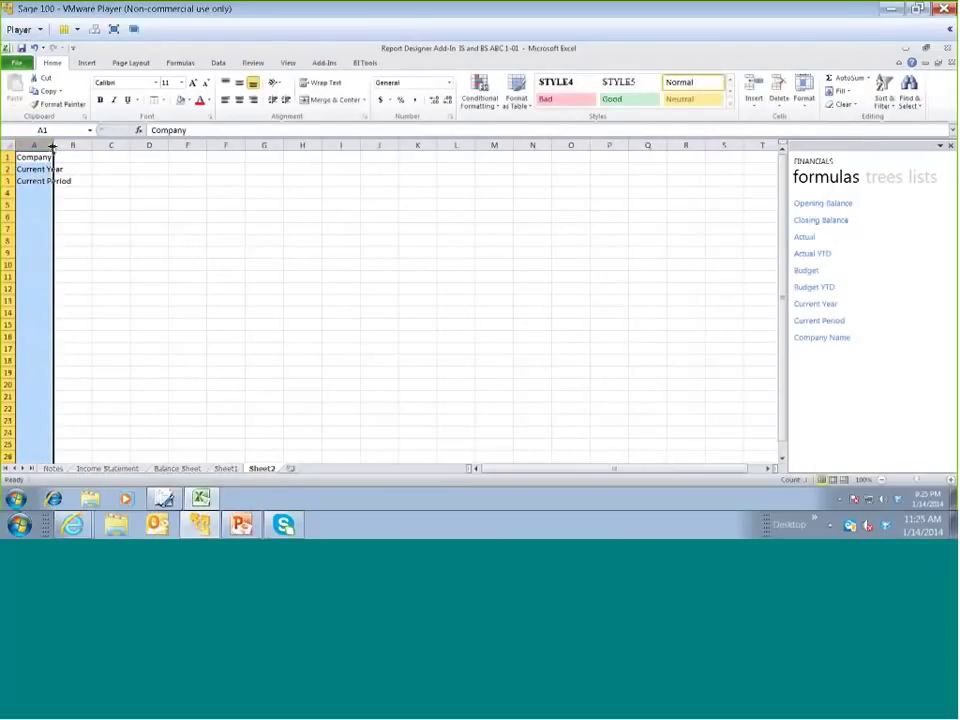
double_click(52, 148)
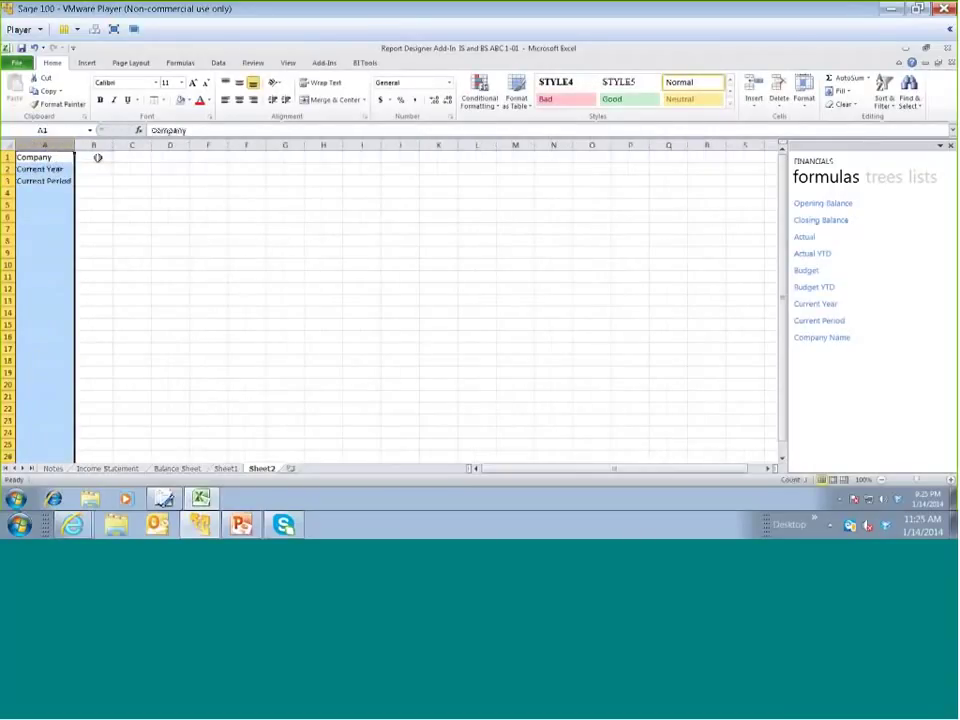
click(97, 158)
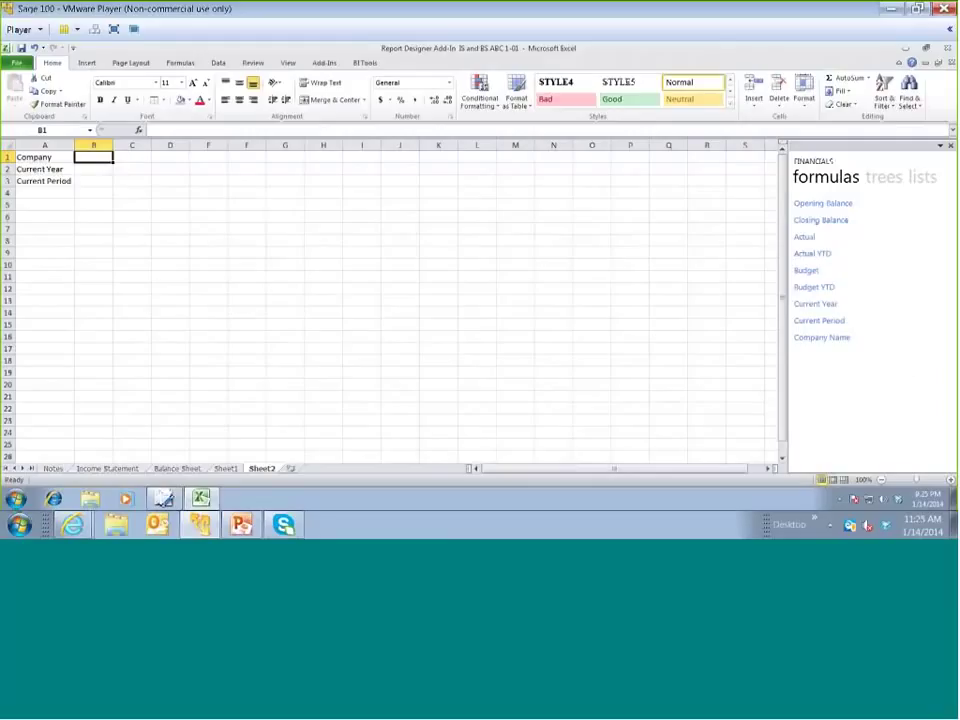
Drop the company name, current year (2010) and current period (05) formulas into B1:B3
double_click(262, 469)
drag(823, 343, 100, 159)
drag(787, 333, 107, 186)
drag(820, 307, 110, 171)
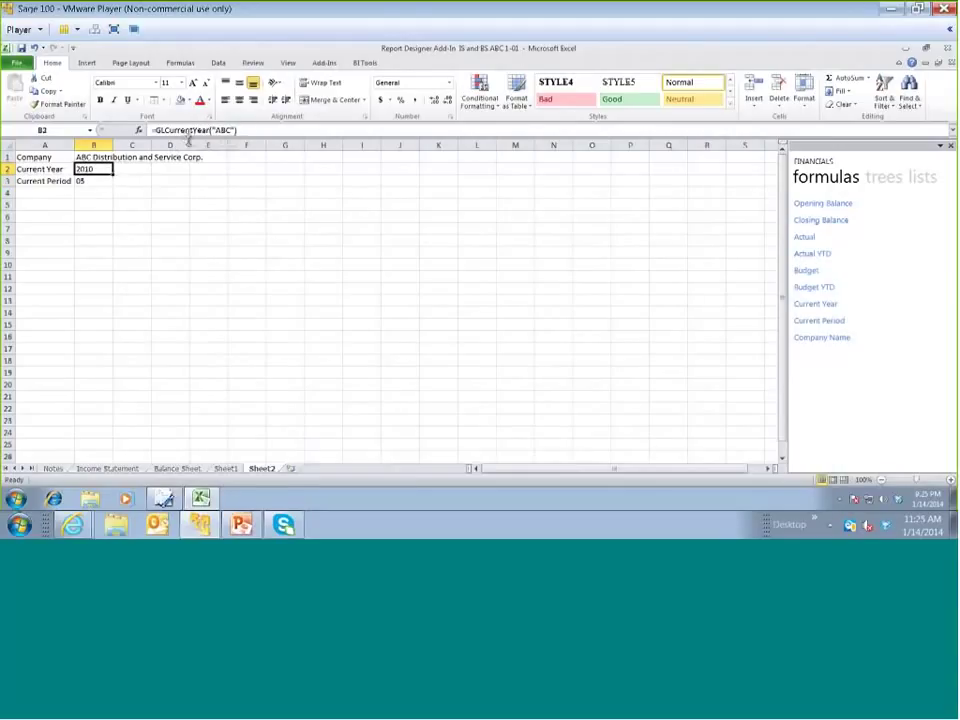
click(64, 206)
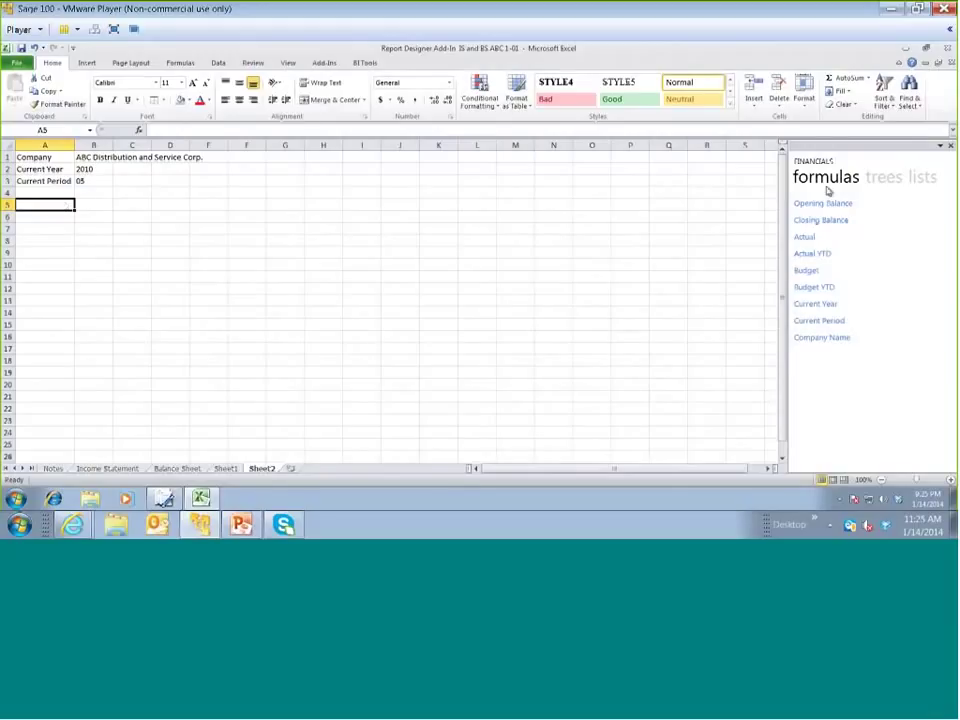
drag(828, 190, 779, 198)
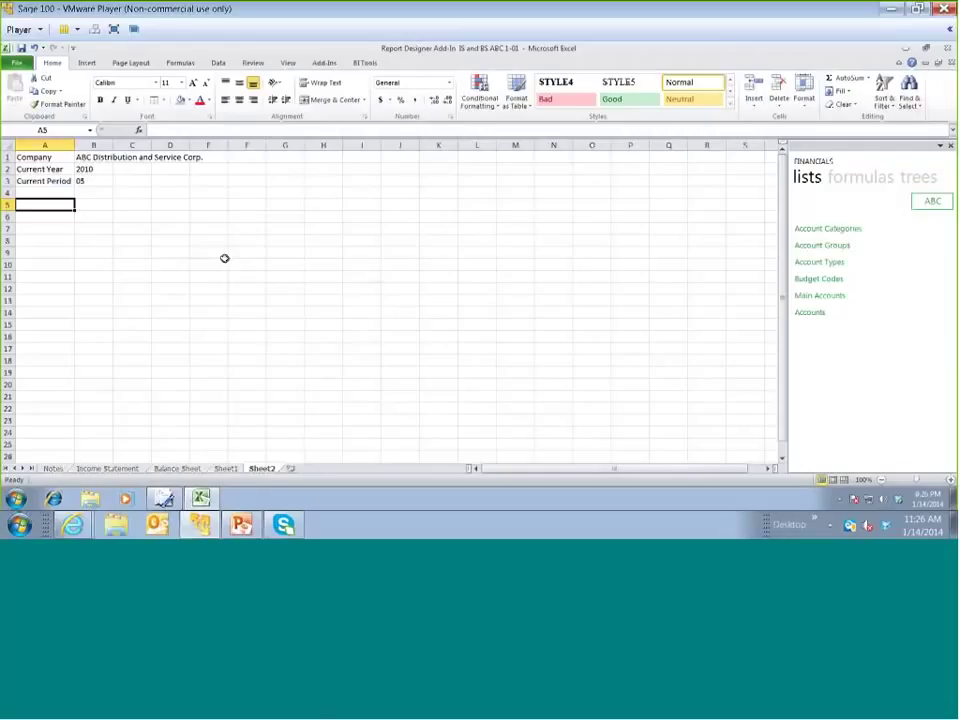
Insert the Main Accounts list at A5 and autofit columns B to F
drag(821, 296, 71, 216)
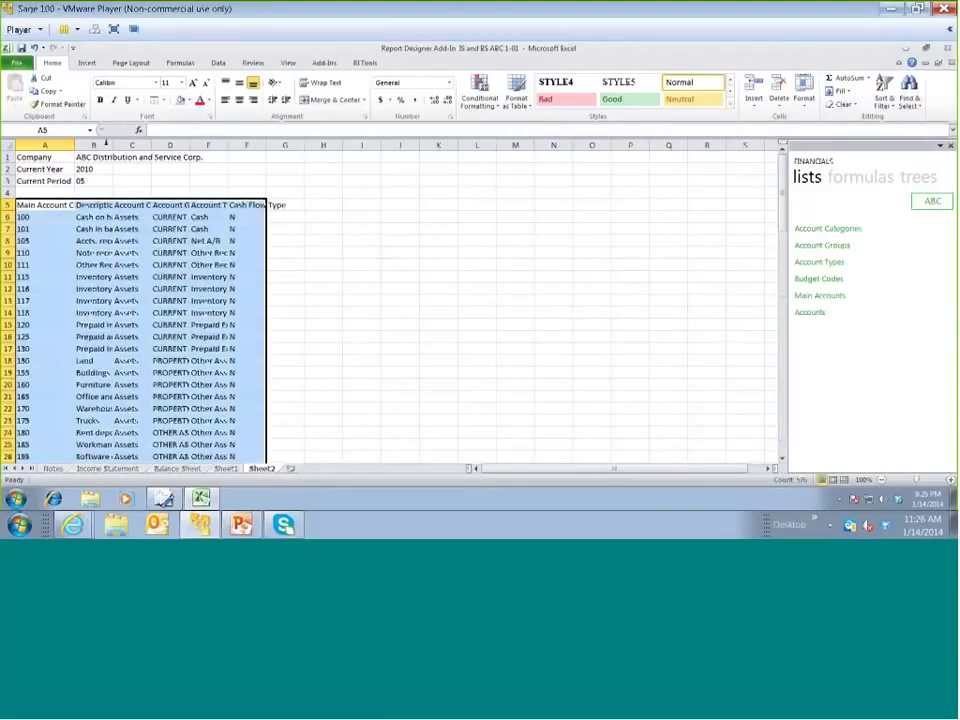
click(106, 144)
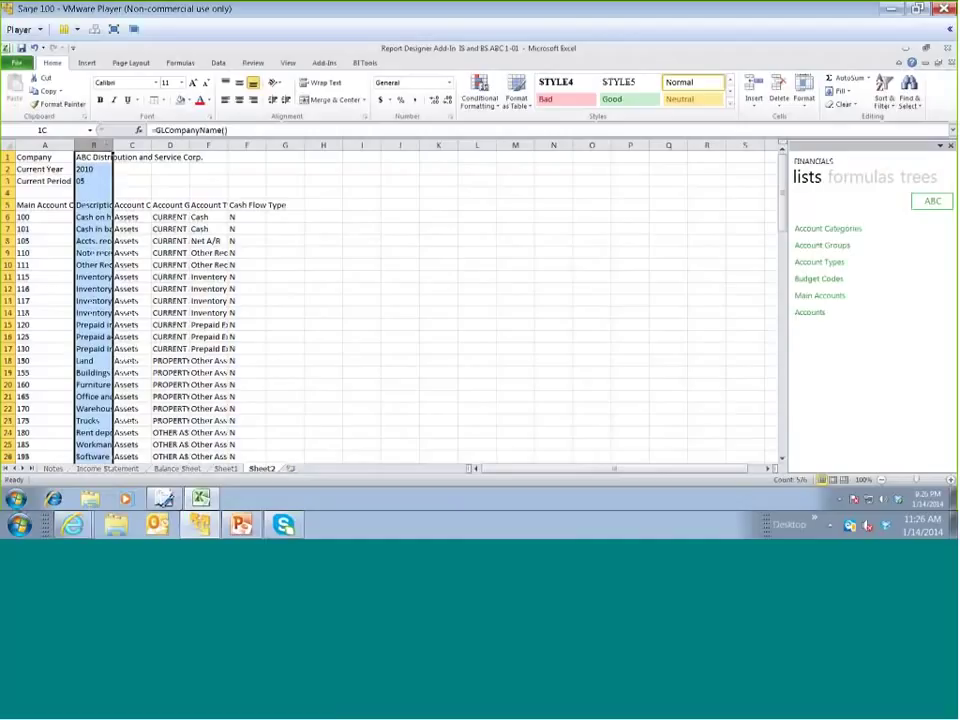
drag(94, 144, 227, 144)
double_click(227, 144)
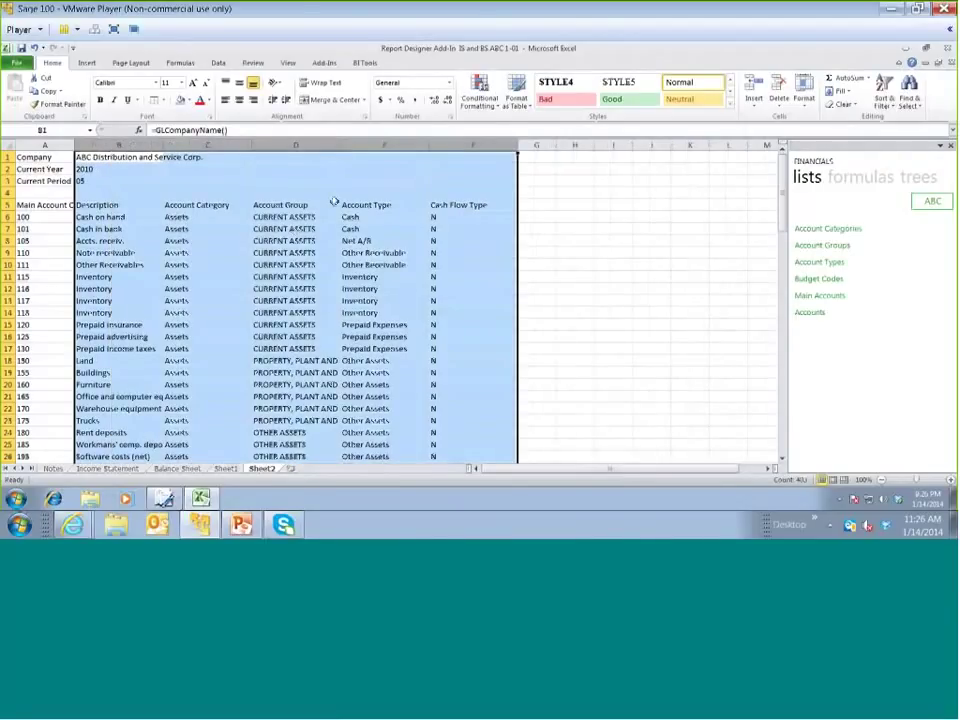
Delete the Account Type and Cash Flow Type columns
click(375, 146)
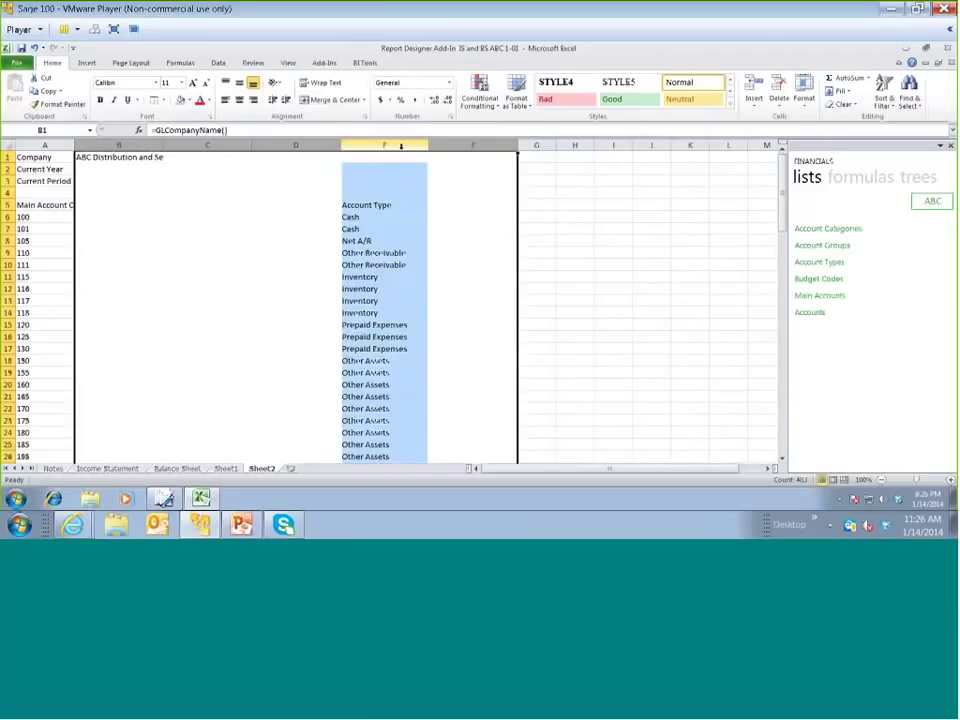
key(shift+Right)
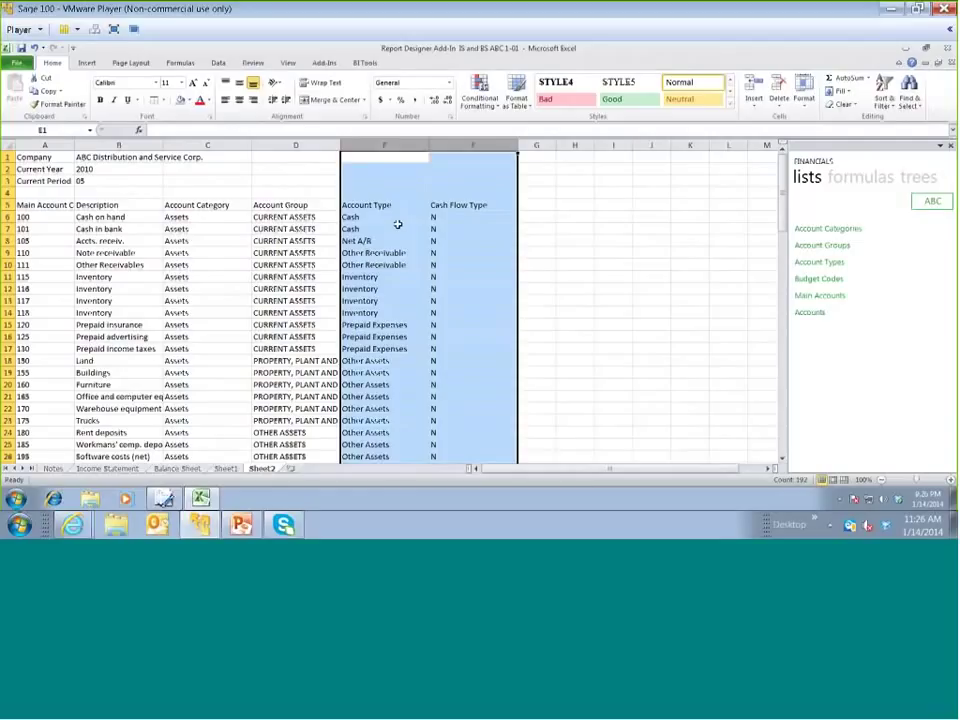
right_click(397, 224)
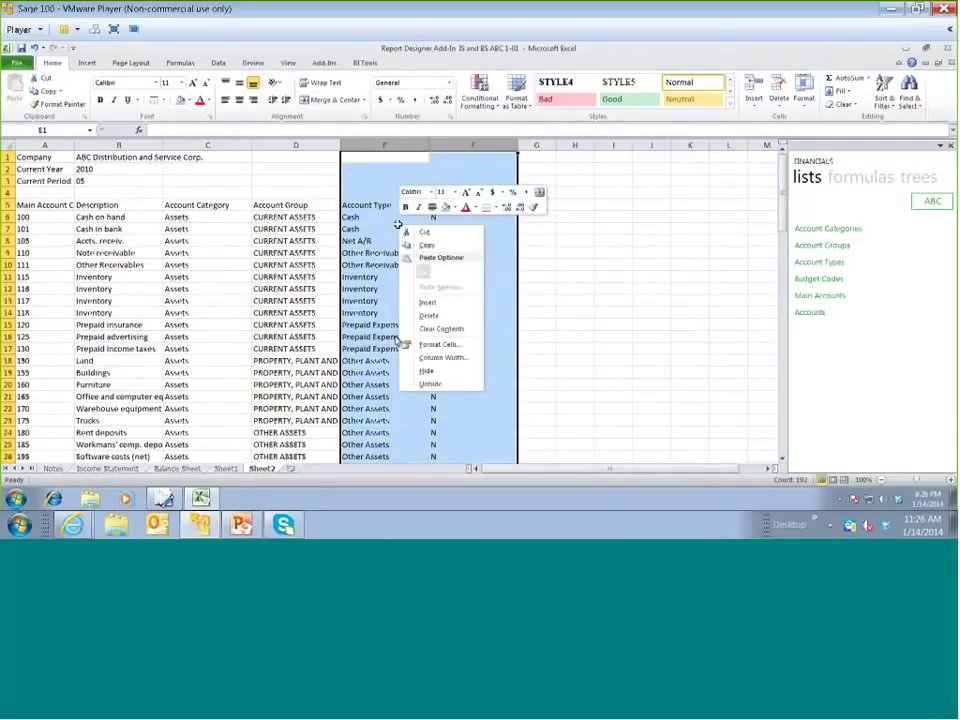
click(415, 317)
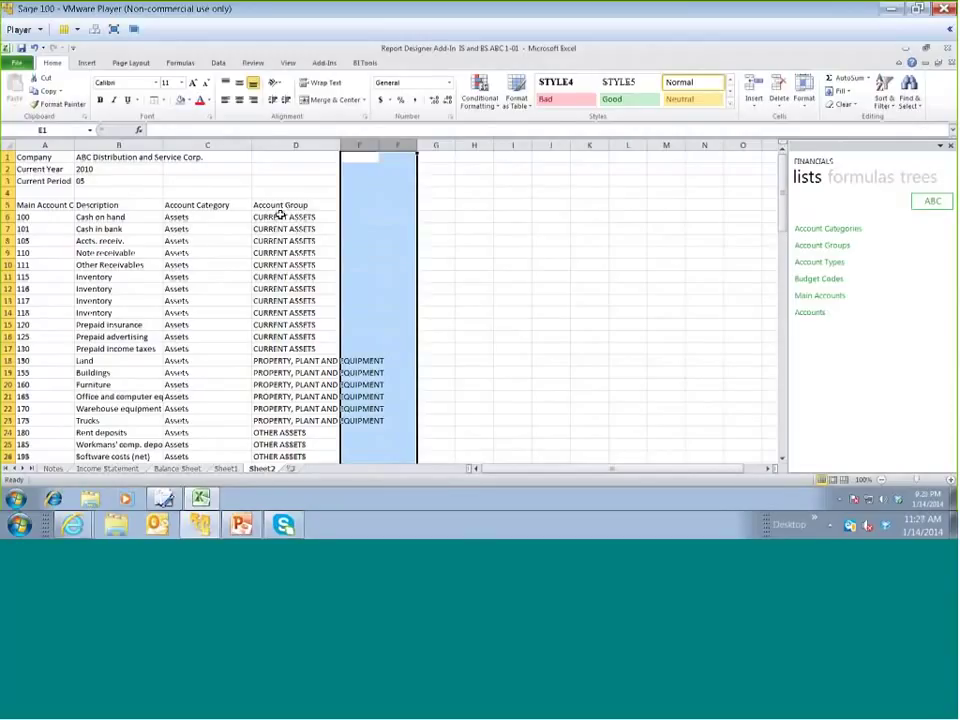
click(190, 143)
drag(190, 143, 257, 150)
Insert two columns before Account Category, headed Opening Balance in C5 and YTD Closing Balance in D5
right_click(208, 214)
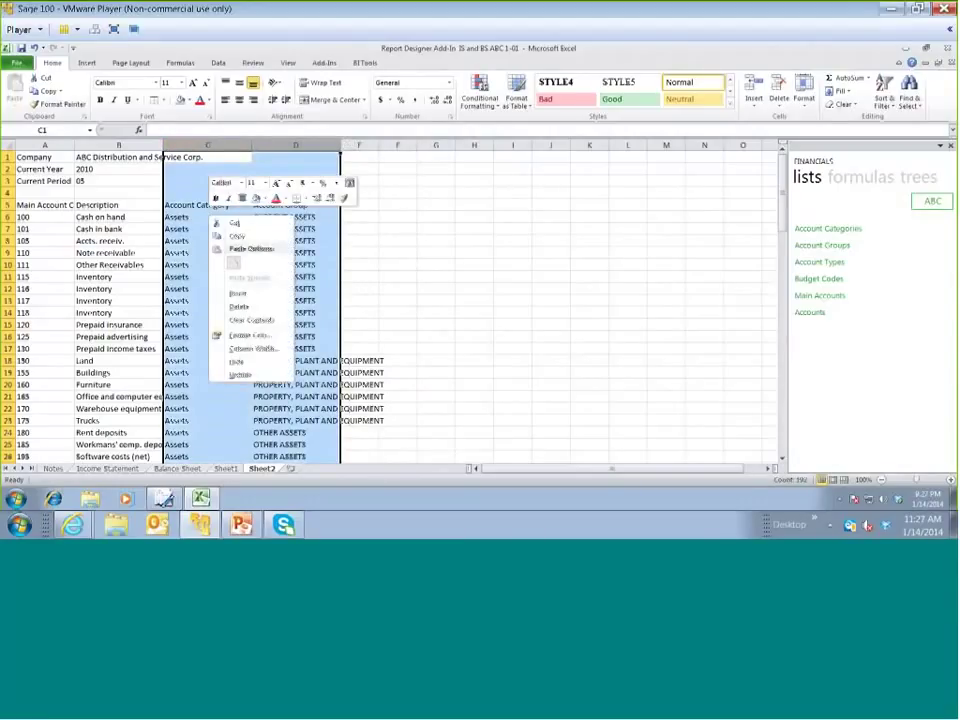
click(237, 295)
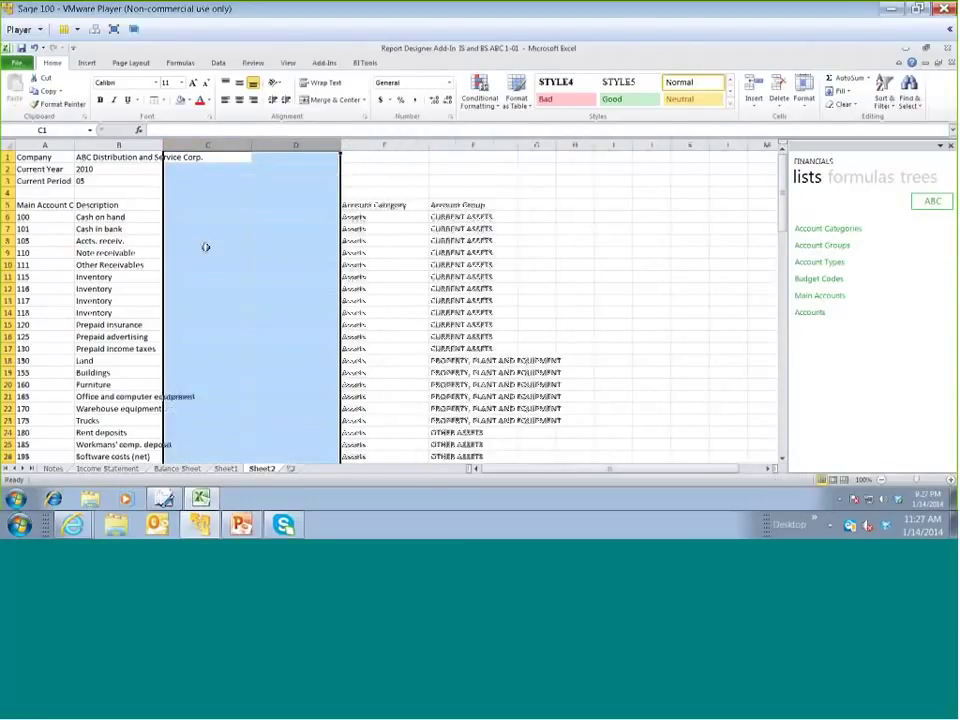
click(189, 207)
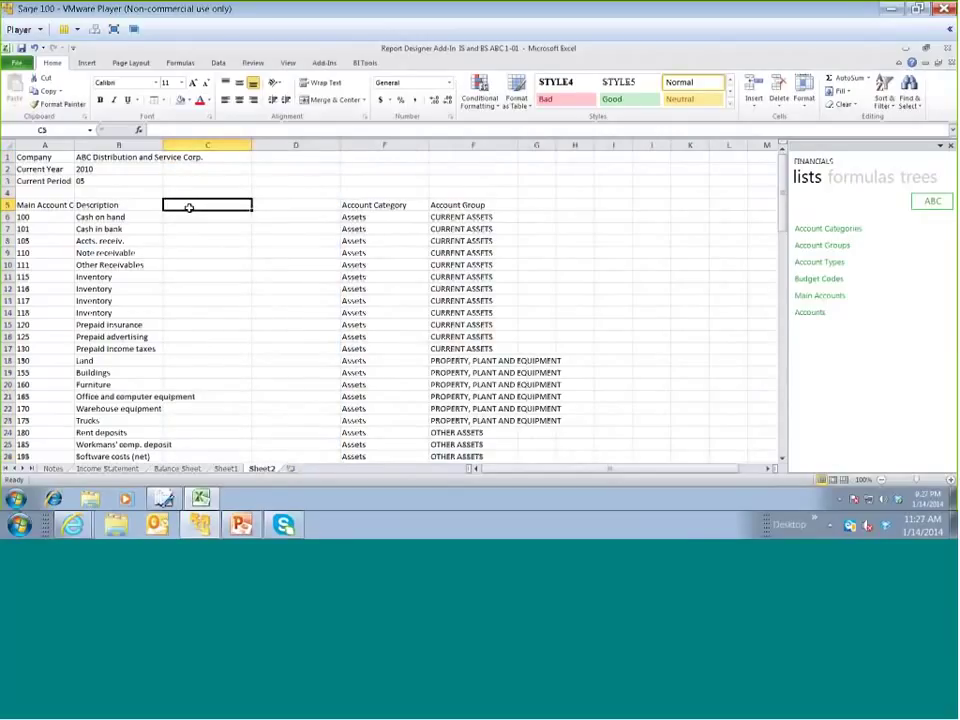
text(Opening B)
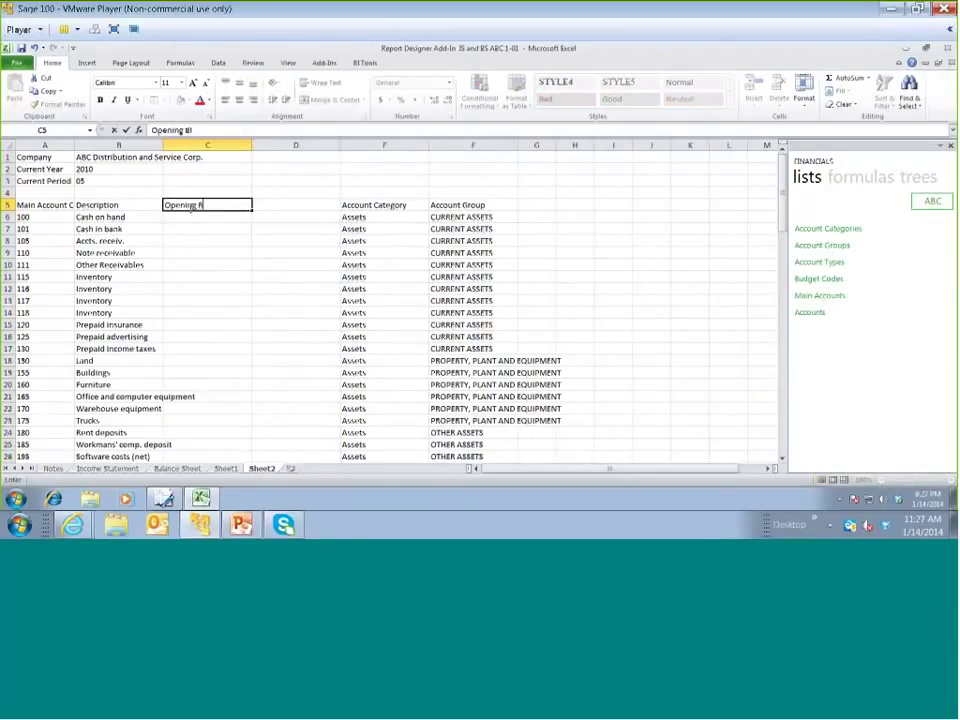
text(alance)
key(Tab)
text(YTD Clos)
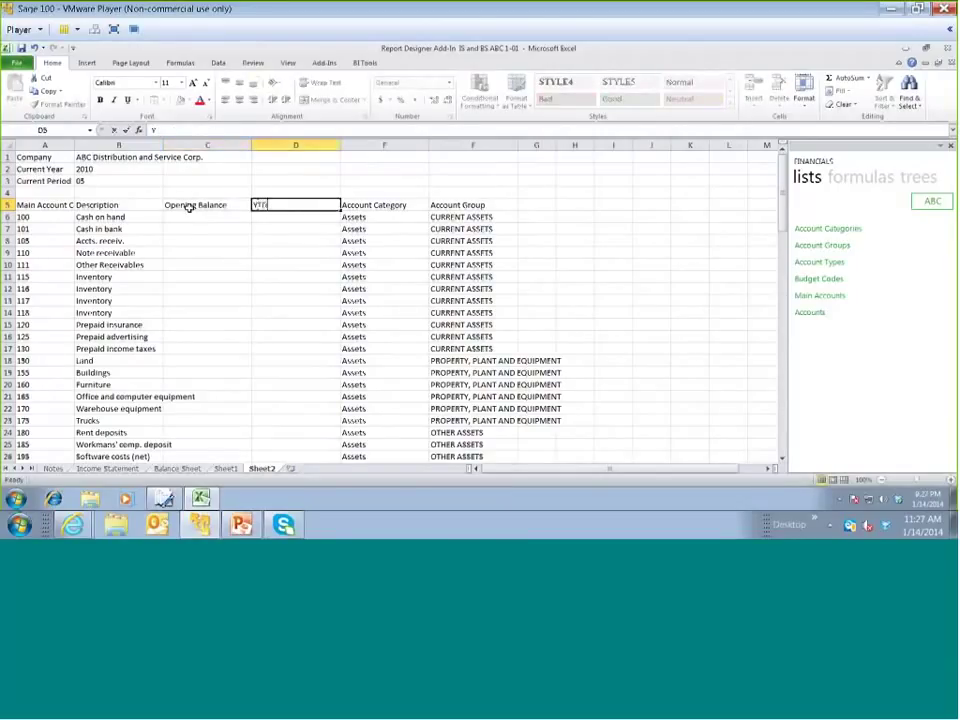
text(ing B)
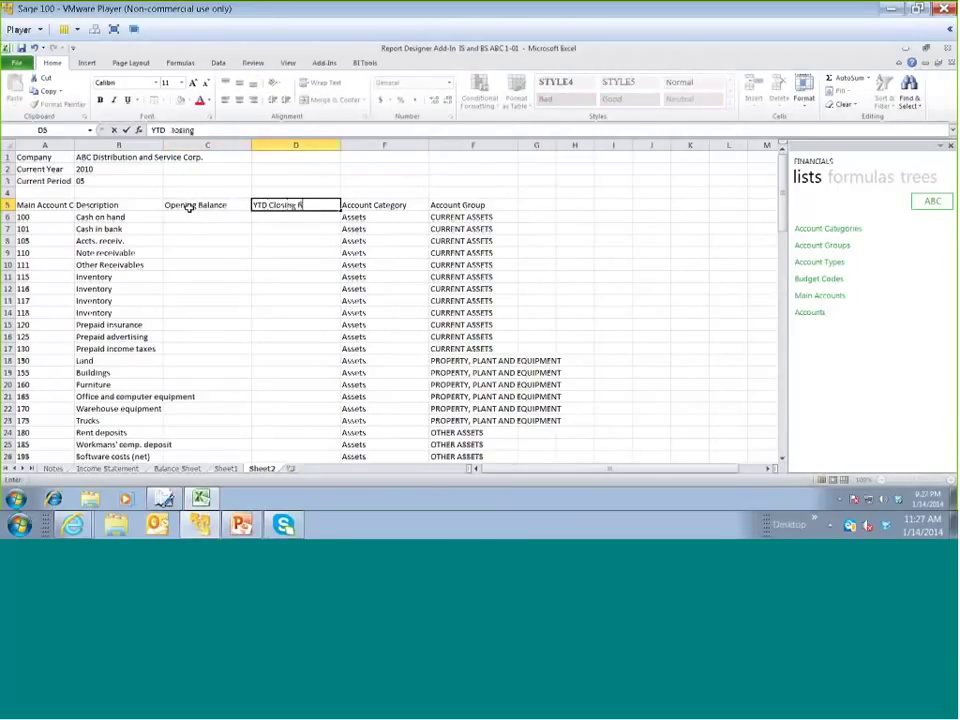
text(alance)
click(188, 212)
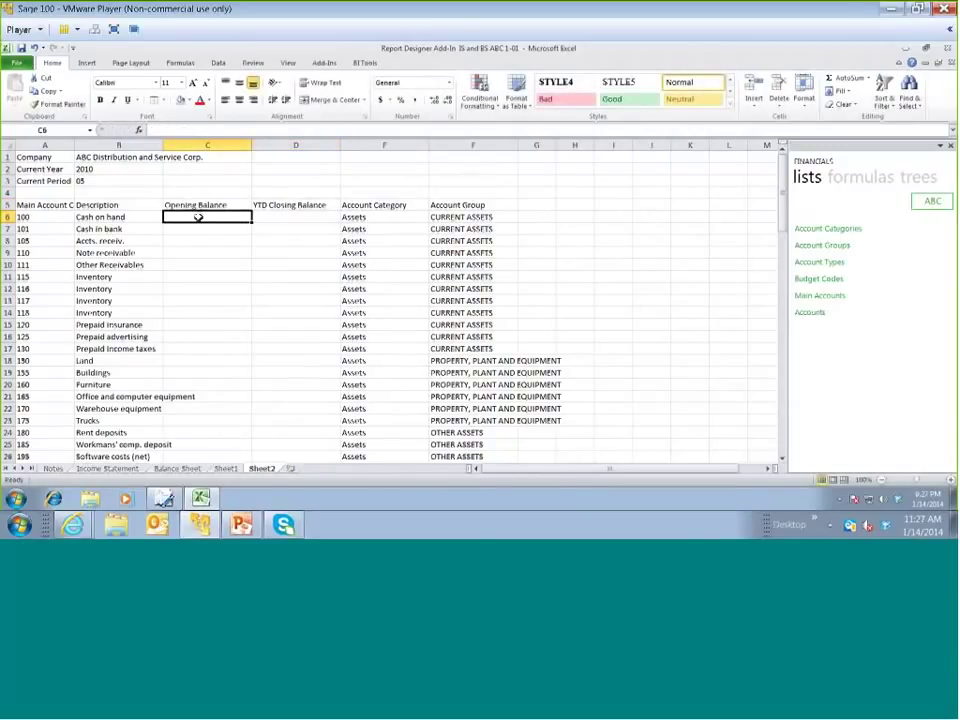
Place a =GLOpeningBalance("",2010) formula in C6 and open its Function Arguments dialog
click(417, 102)
click(862, 177)
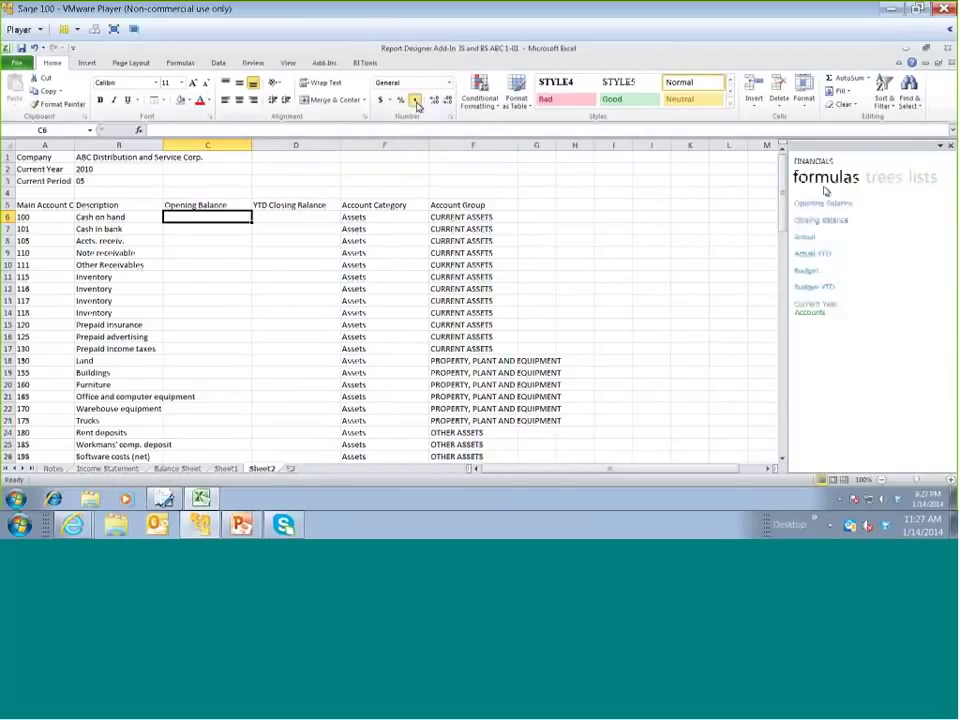
drag(818, 206, 226, 214)
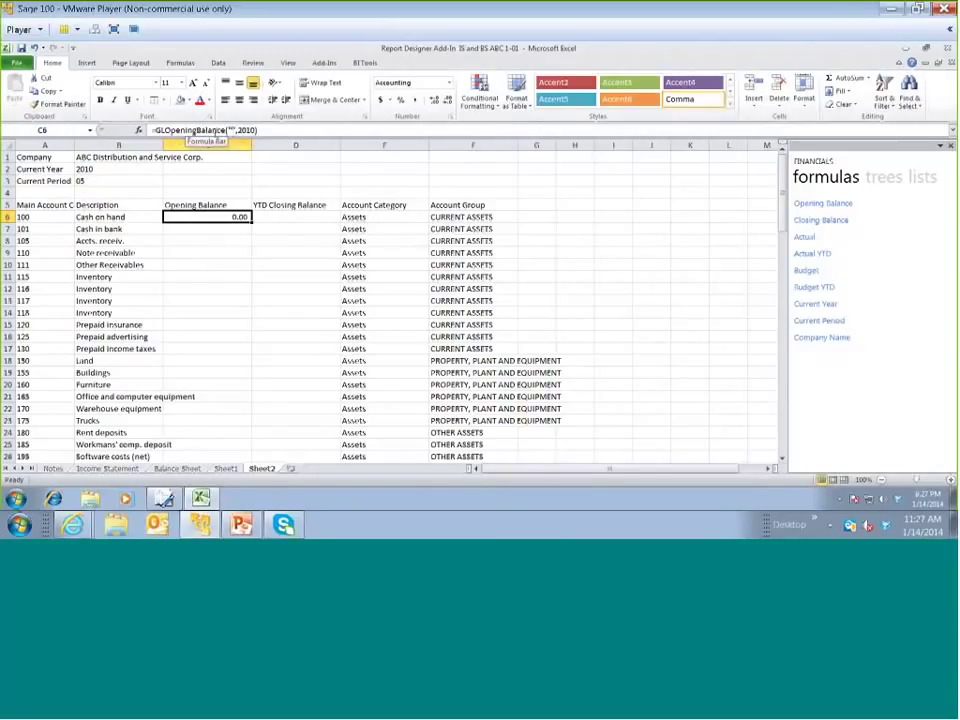
click(140, 131)
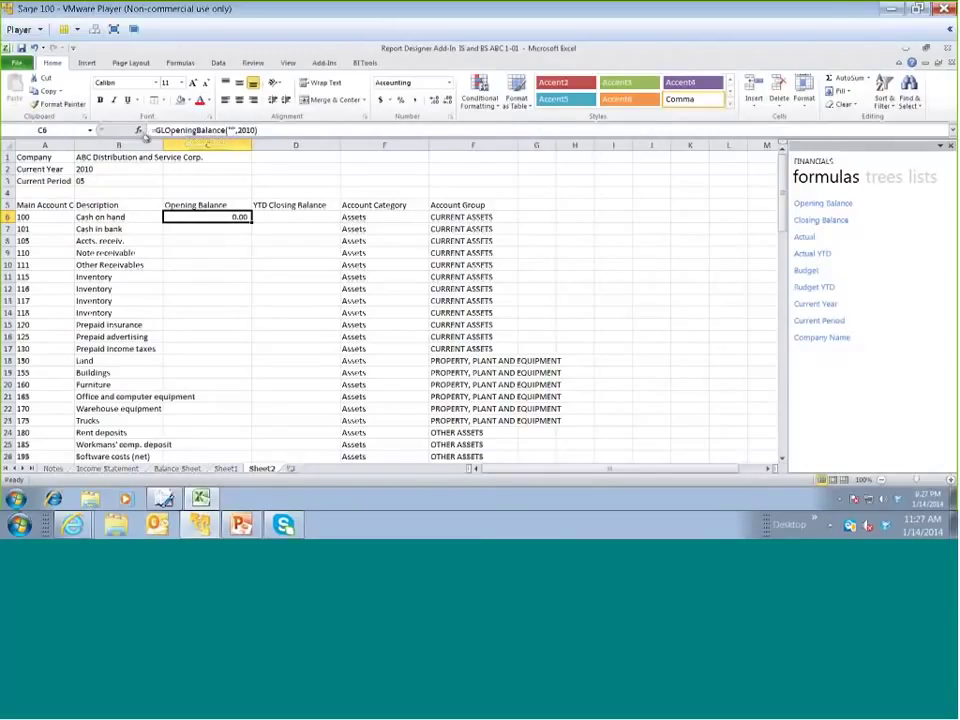
click(140, 131)
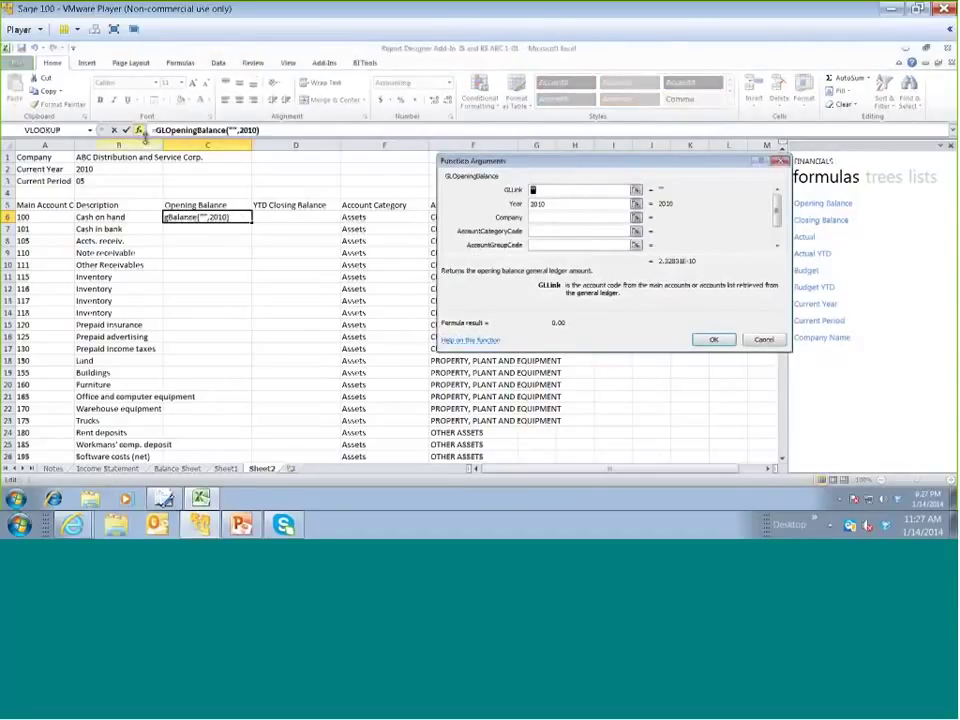
Set C6's GLOpeningBalance arguments to $A6 and $B$2 so it shows 500.00
drag(492, 164, 525, 163)
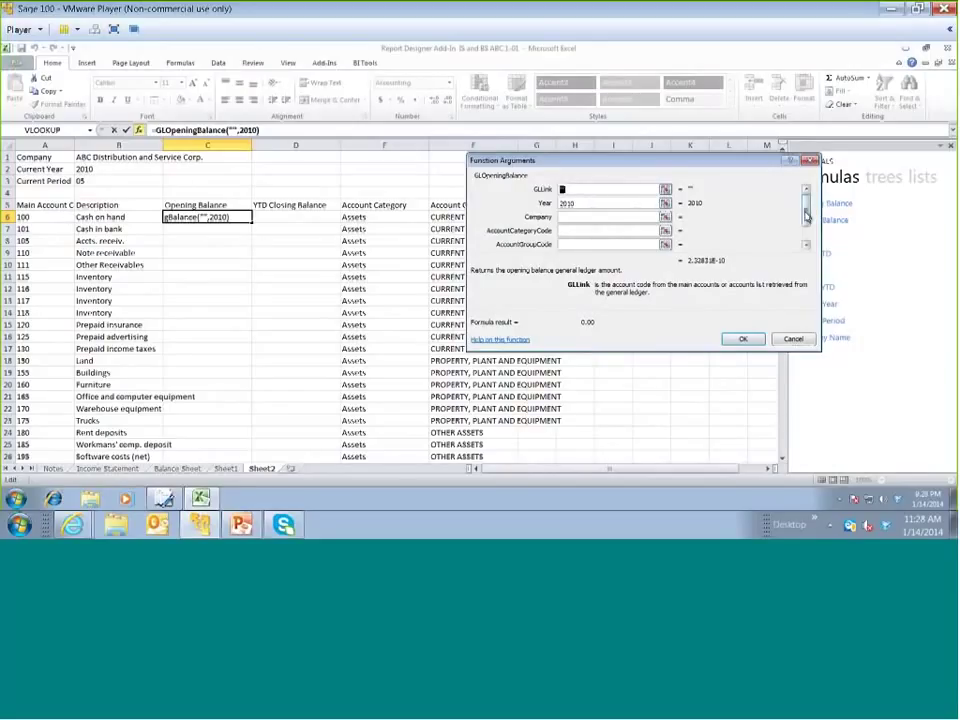
scroll(808, 226, down, 2)
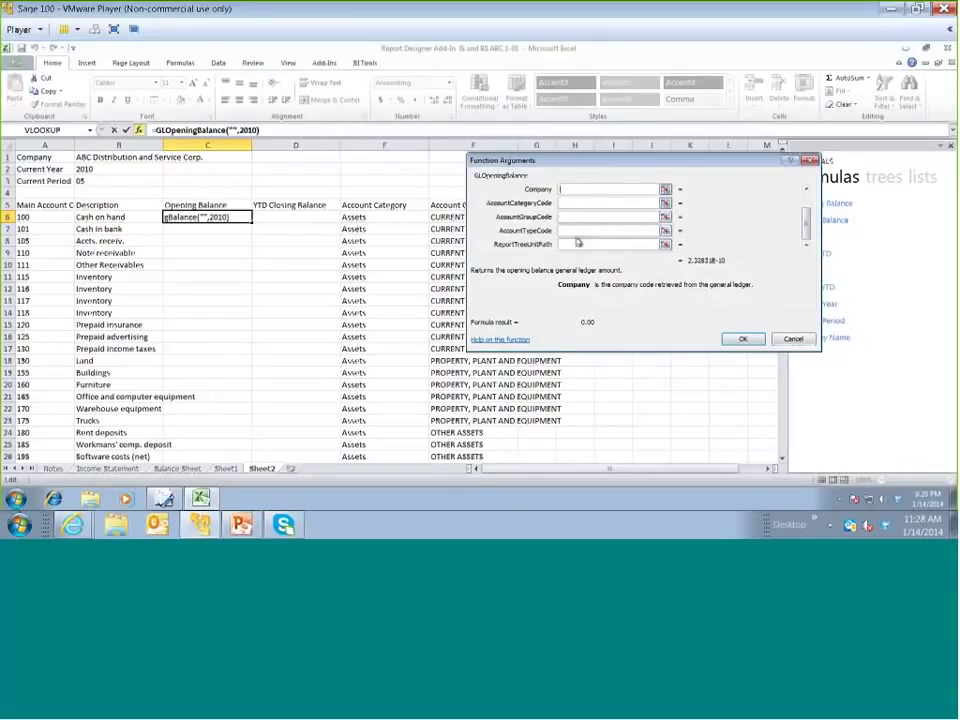
drag(808, 220, 807, 196)
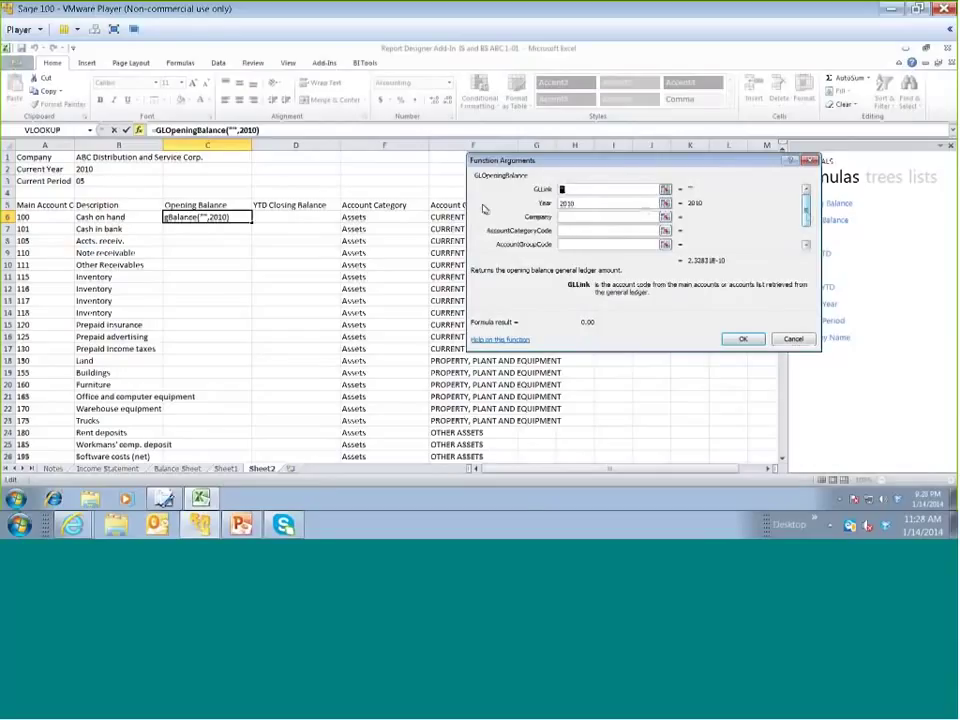
click(54, 217)
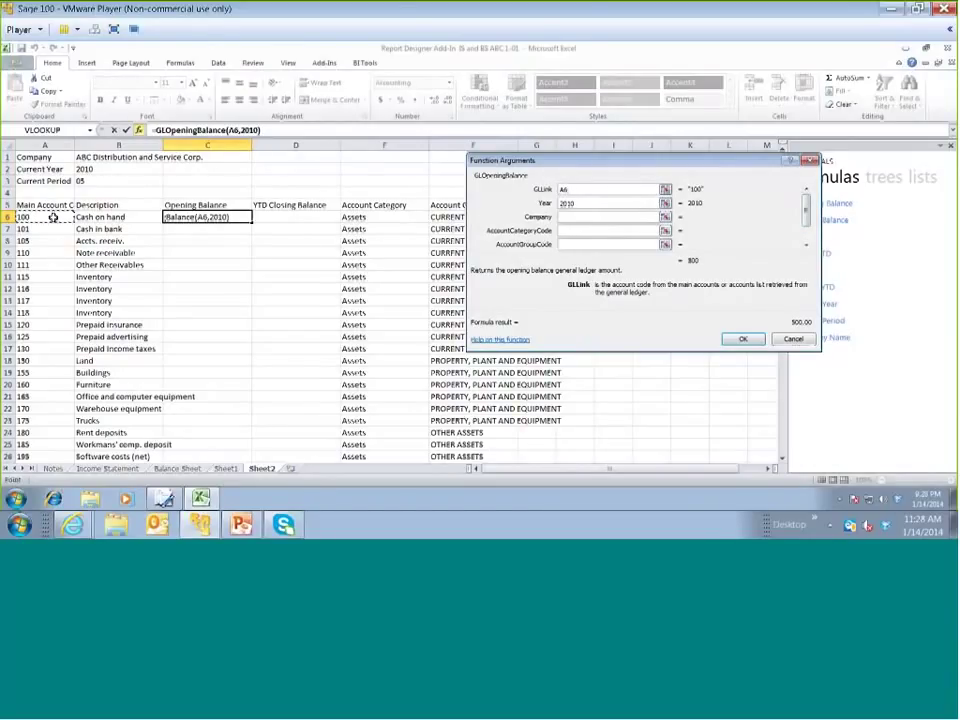
key(F4)
key(F4)
key(F4)
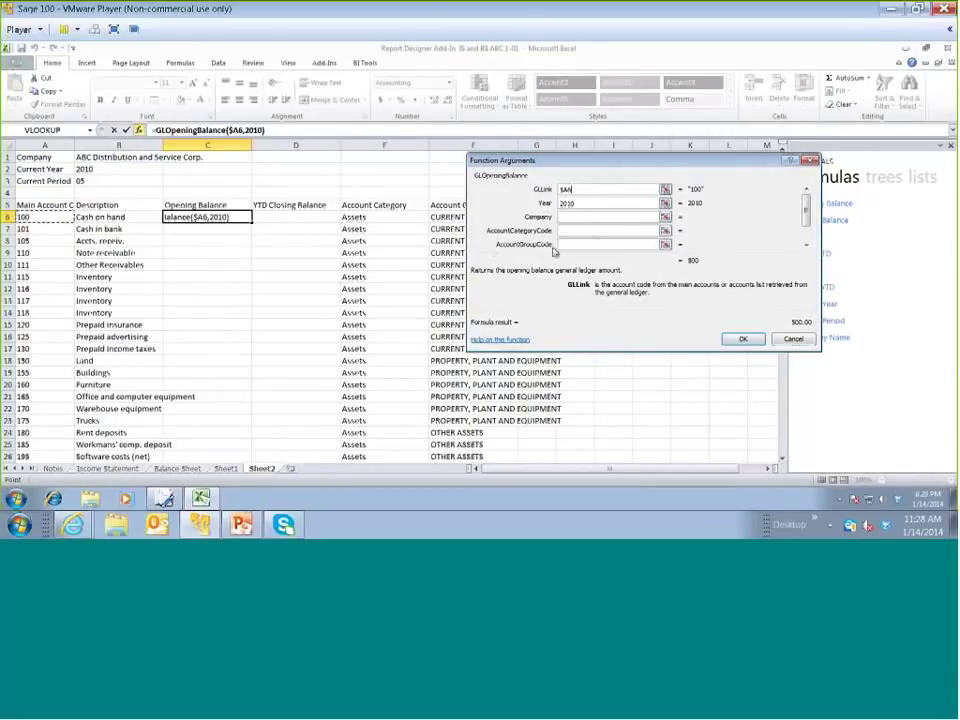
click(587, 204)
double_click(587, 204)
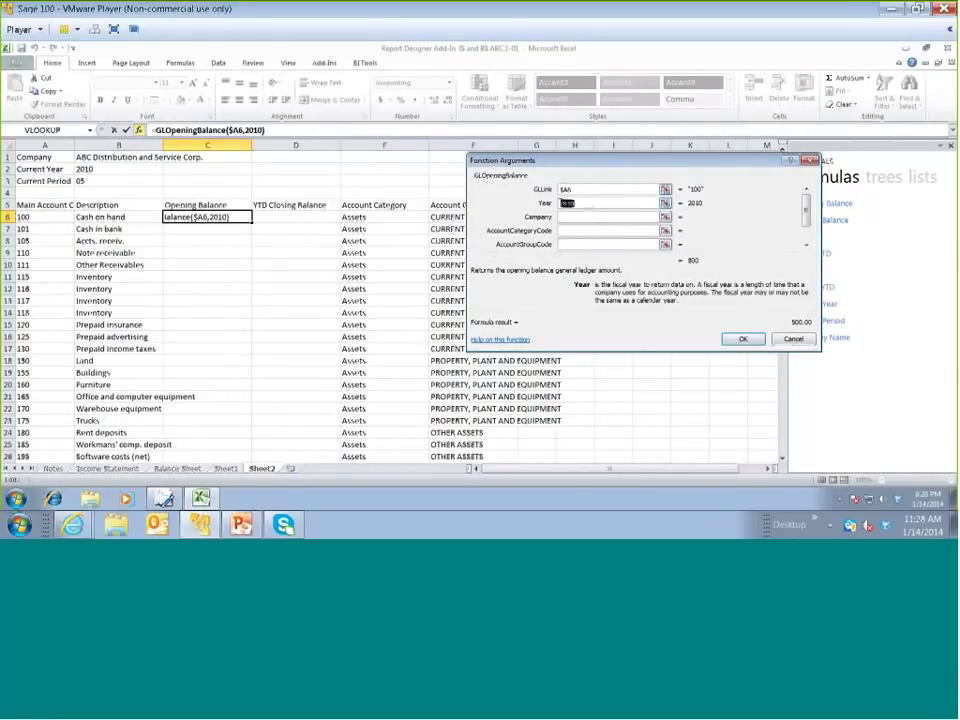
click(129, 171)
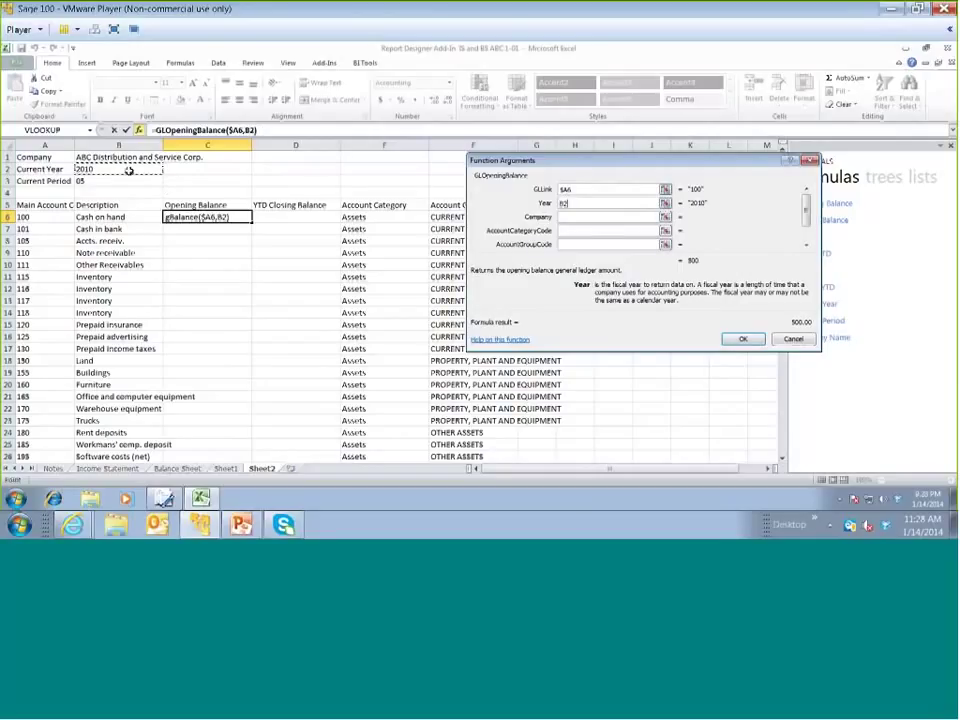
key(F4)
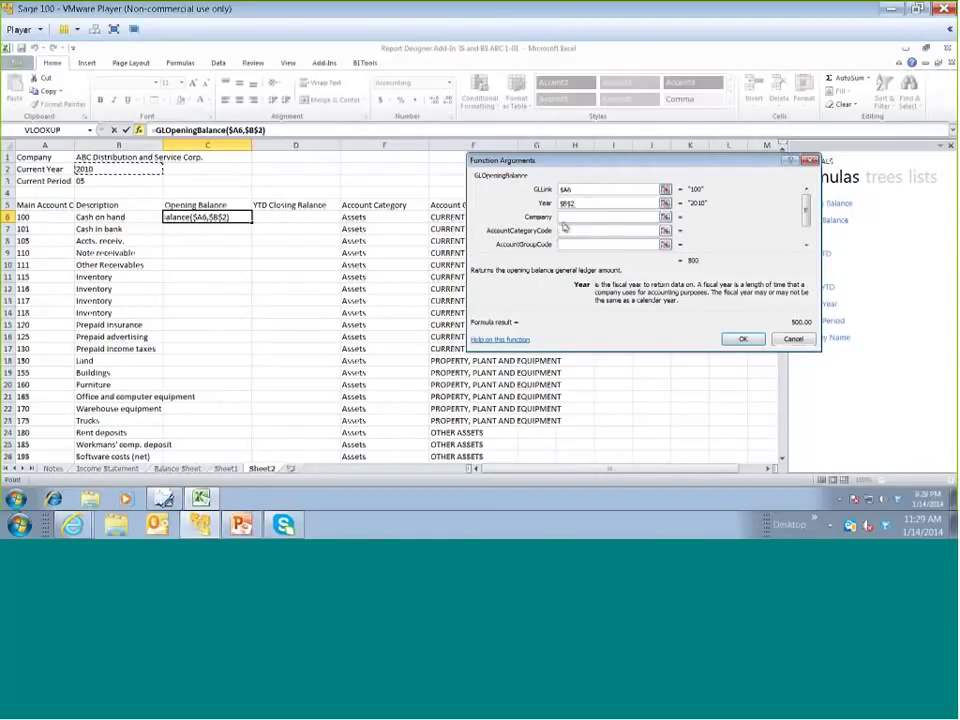
click(570, 217)
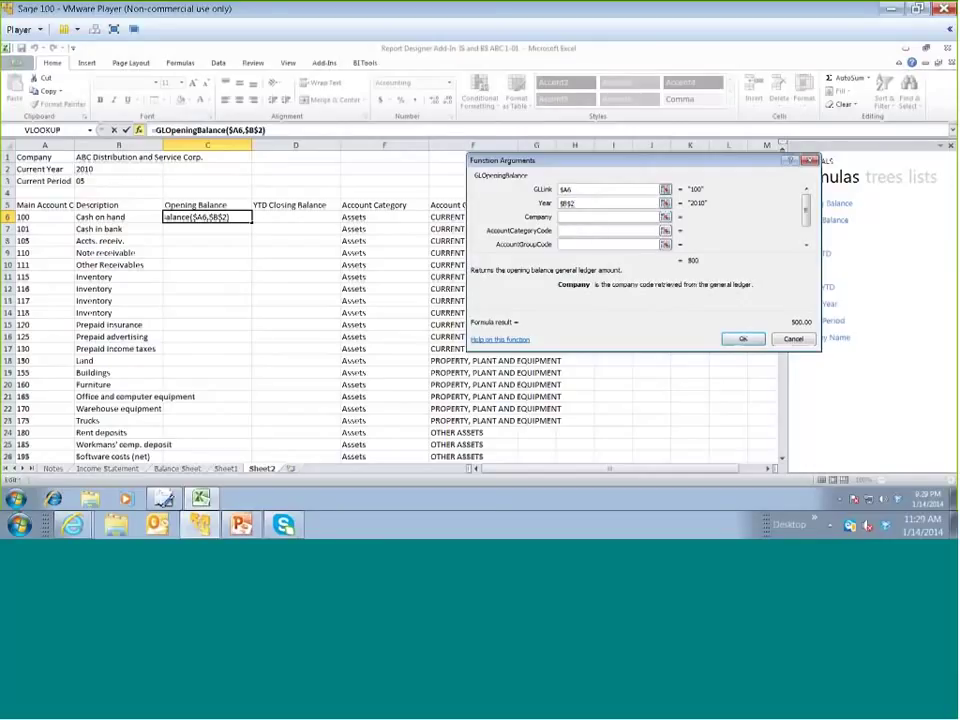
click(741, 339)
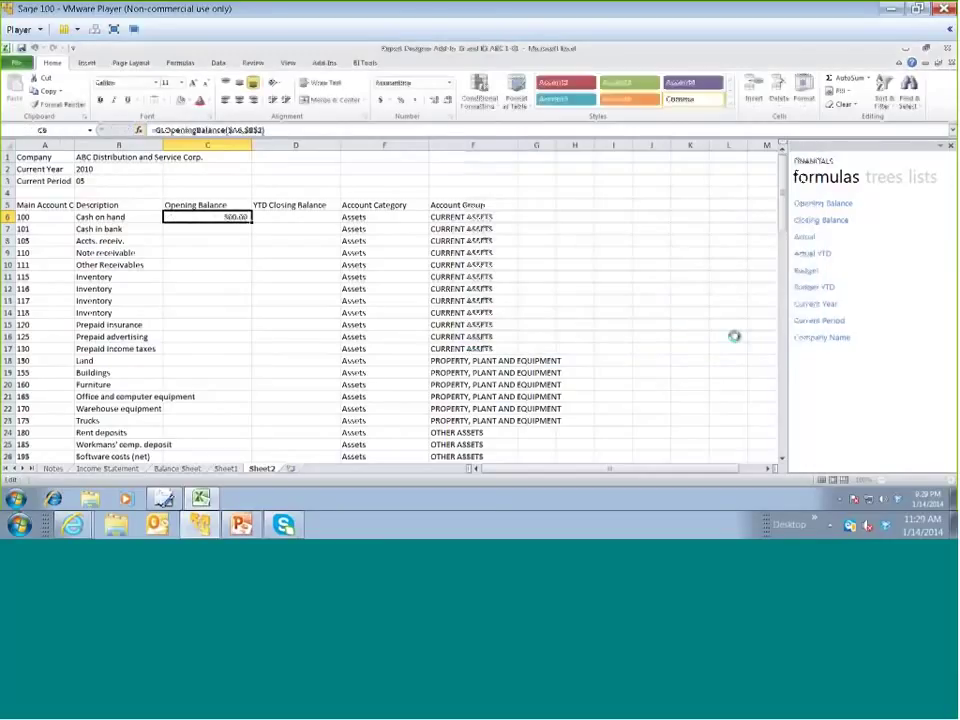
Insert =GLClosingBalance("",2010,5) in D6 with Accounting format and bring up its arguments
click(272, 217)
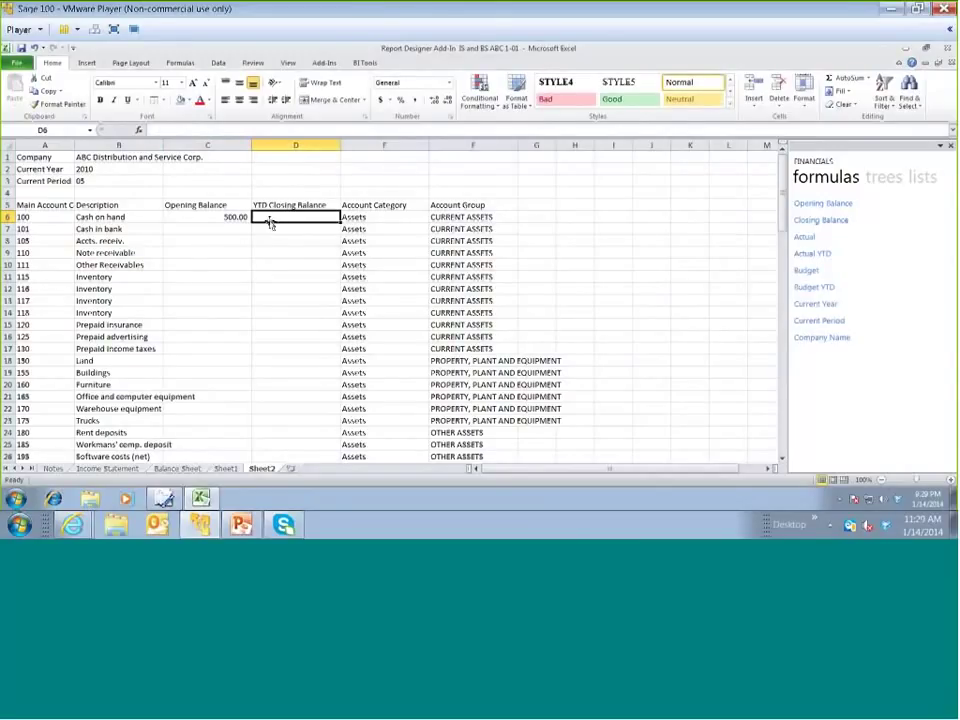
double_click(805, 237)
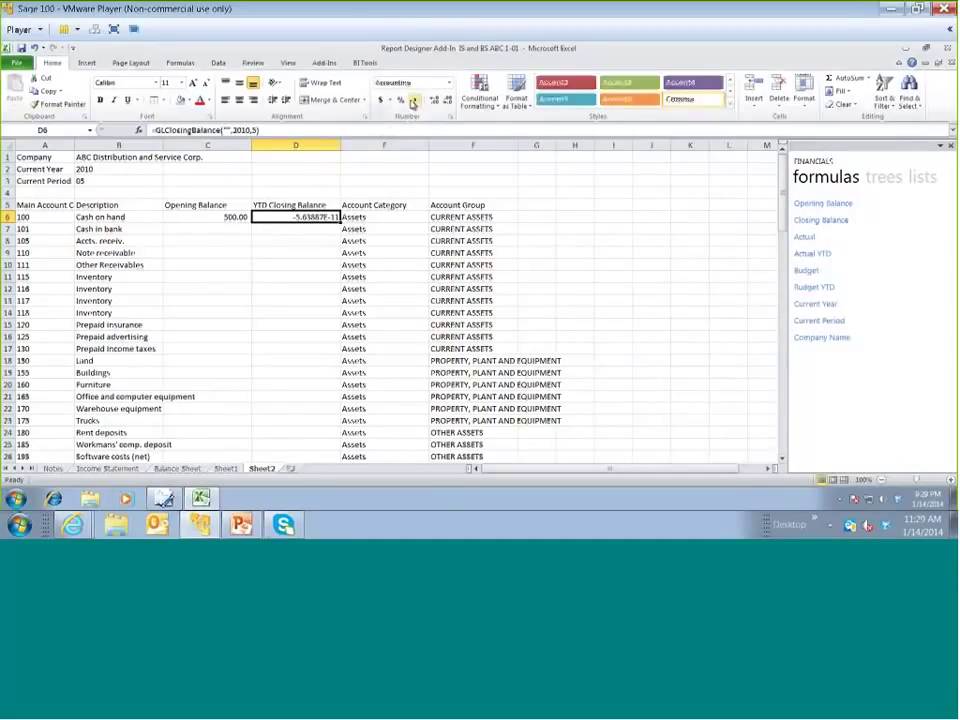
click(412, 100)
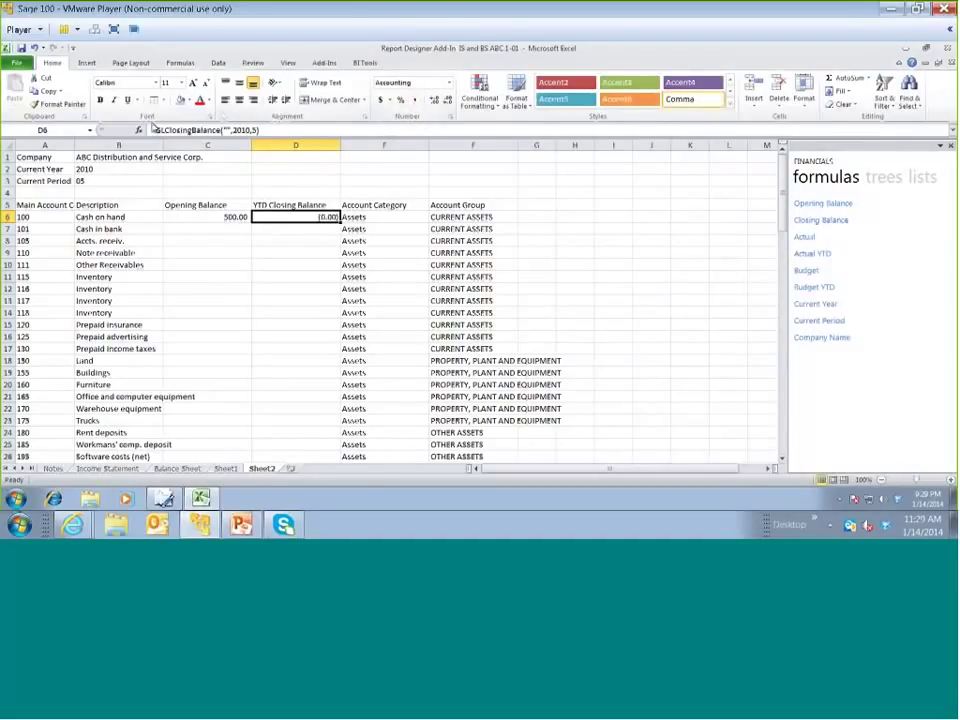
click(150, 130)
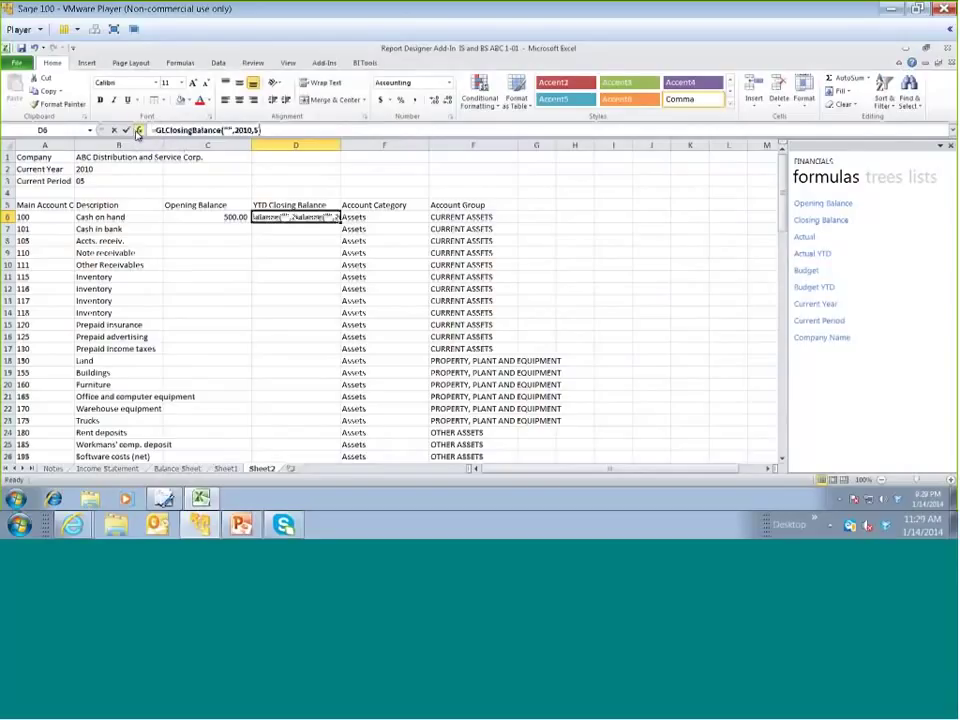
click(138, 131)
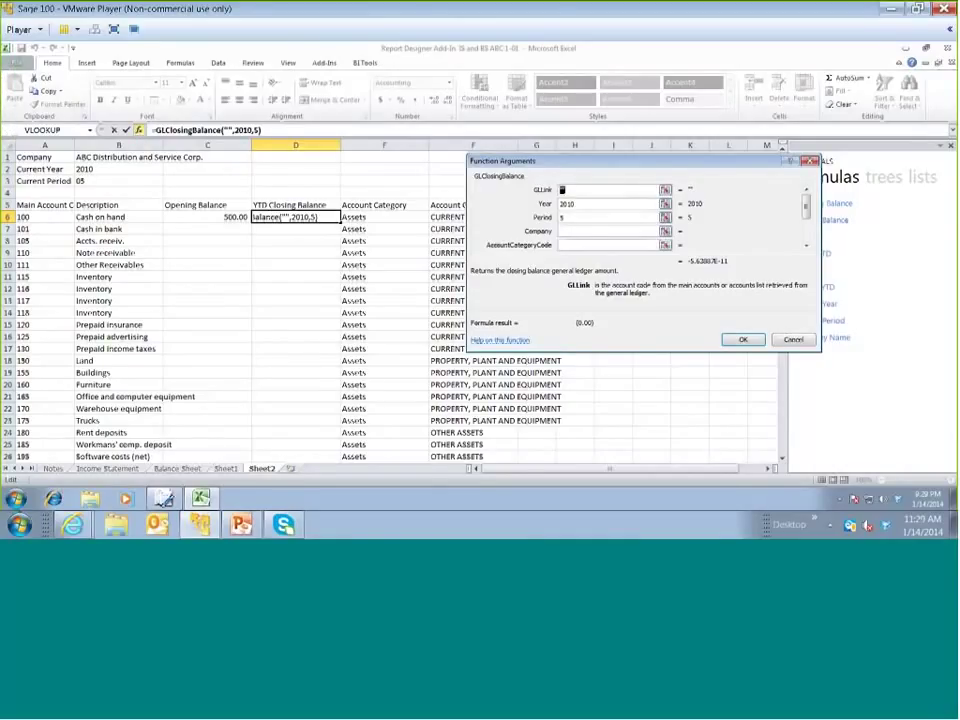
Point D6's GLClosingBalance at $A6, $B$2 and $B$3 so it shows 1,408.84
click(55, 217)
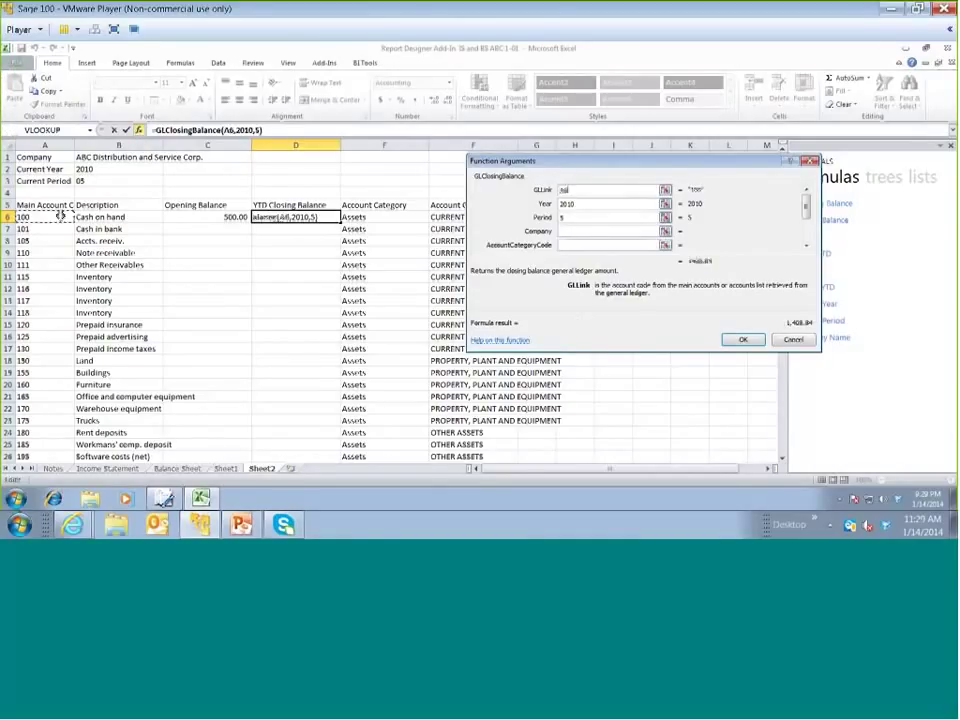
double_click(567, 203)
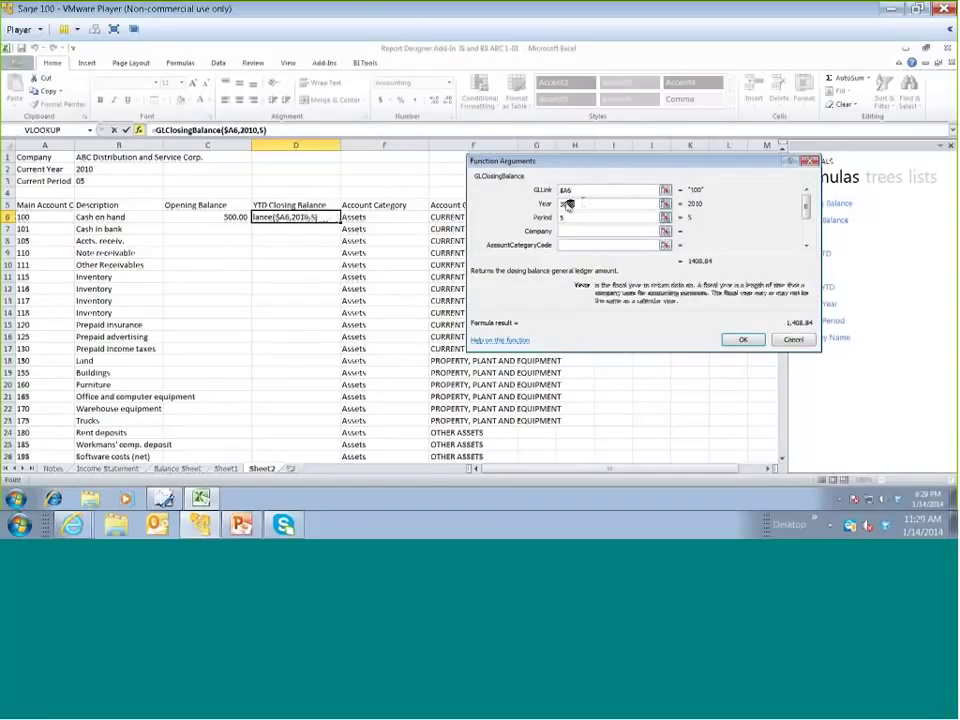
click(136, 168)
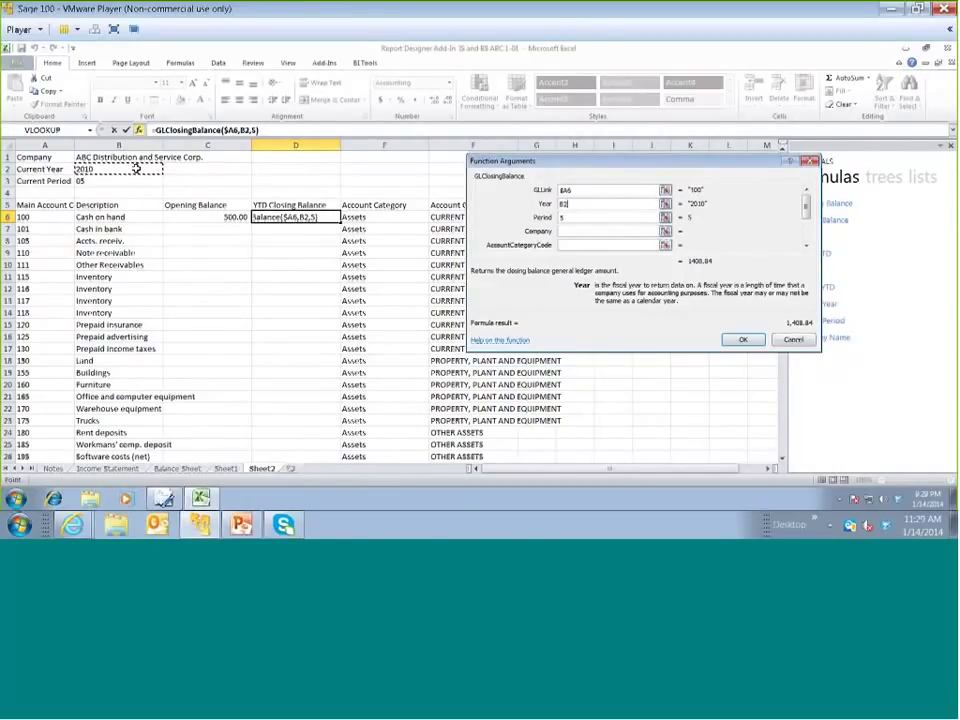
key(F4)
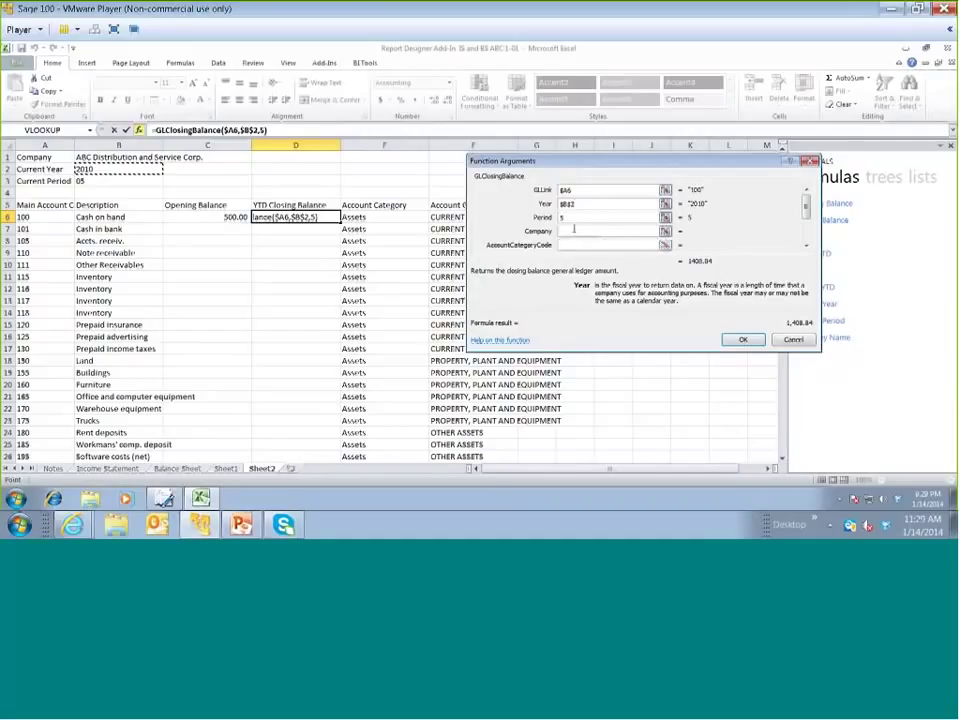
click(117, 180)
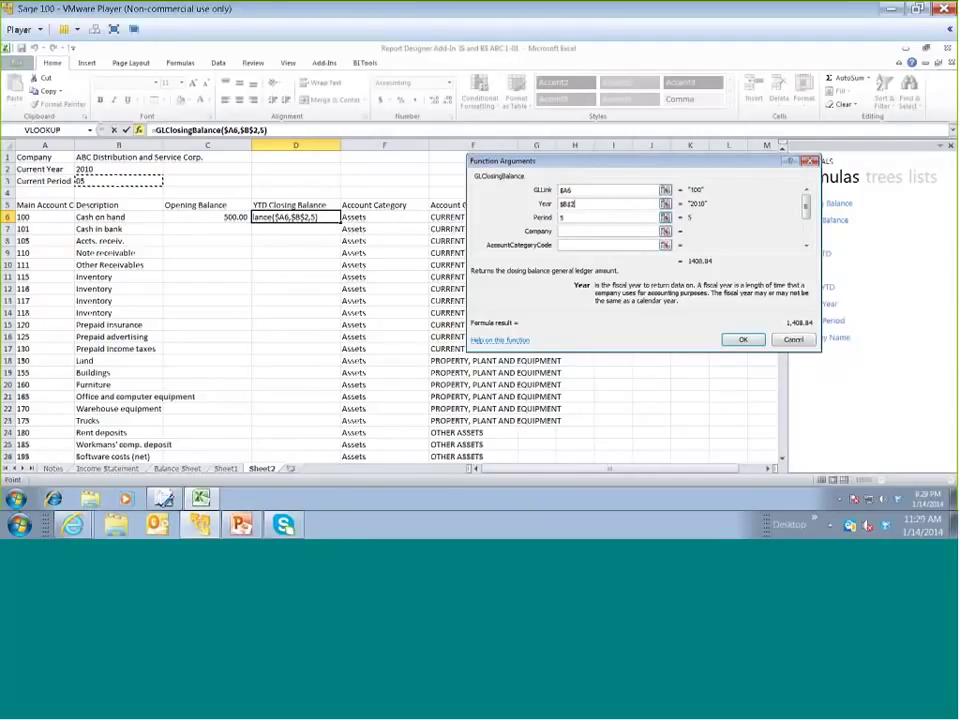
key(Return)
drag(230, 217, 284, 217)
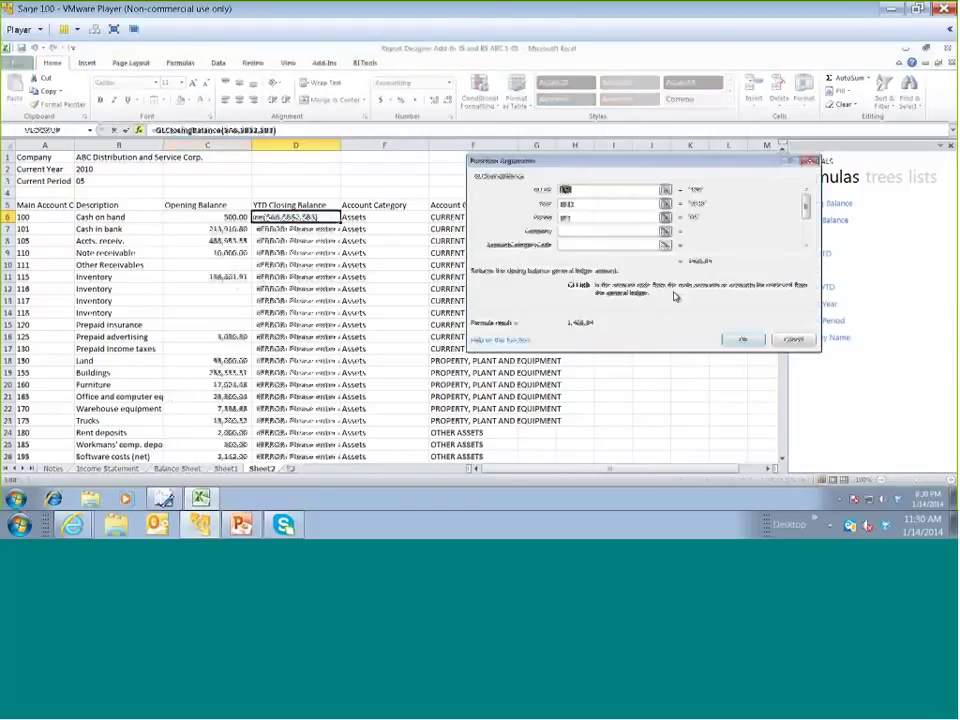
key(Tab)
key(Tab)
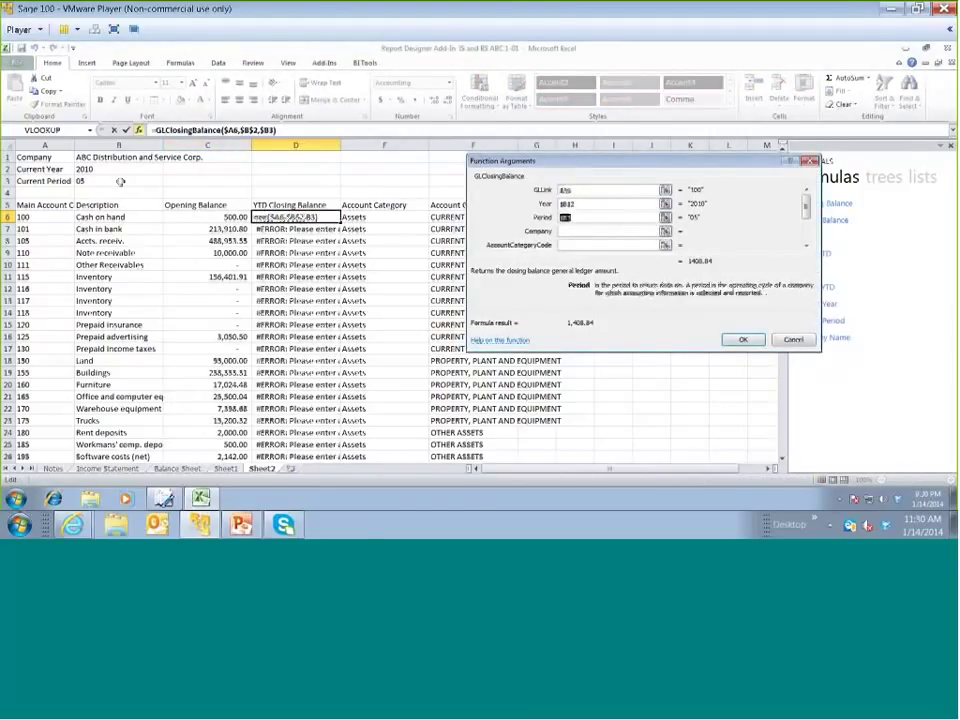
click(100, 181)
key(F4)
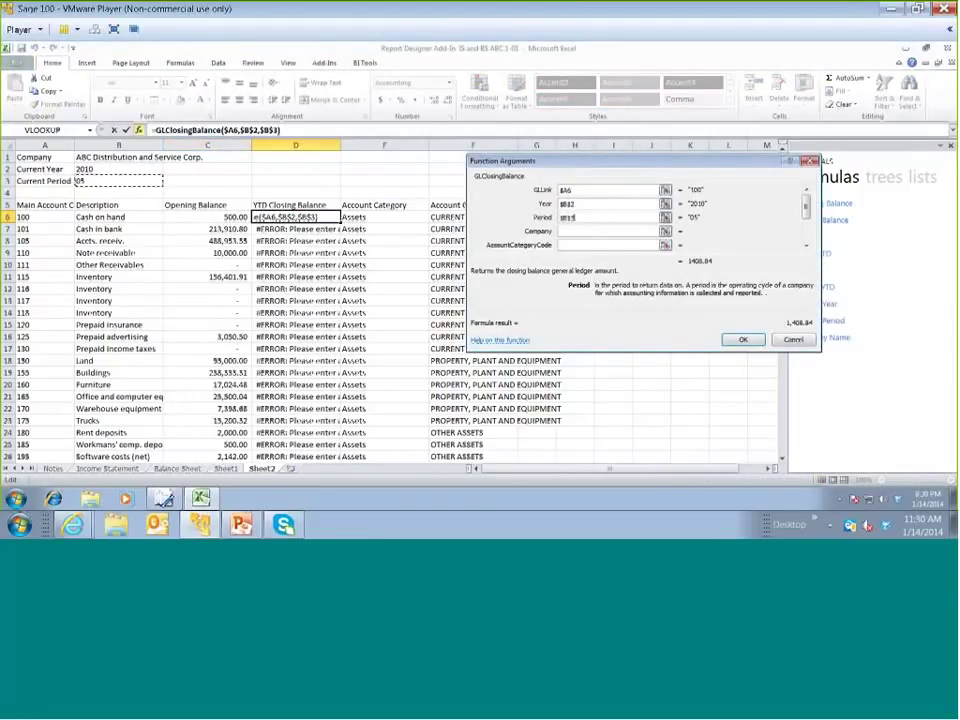
click(735, 339)
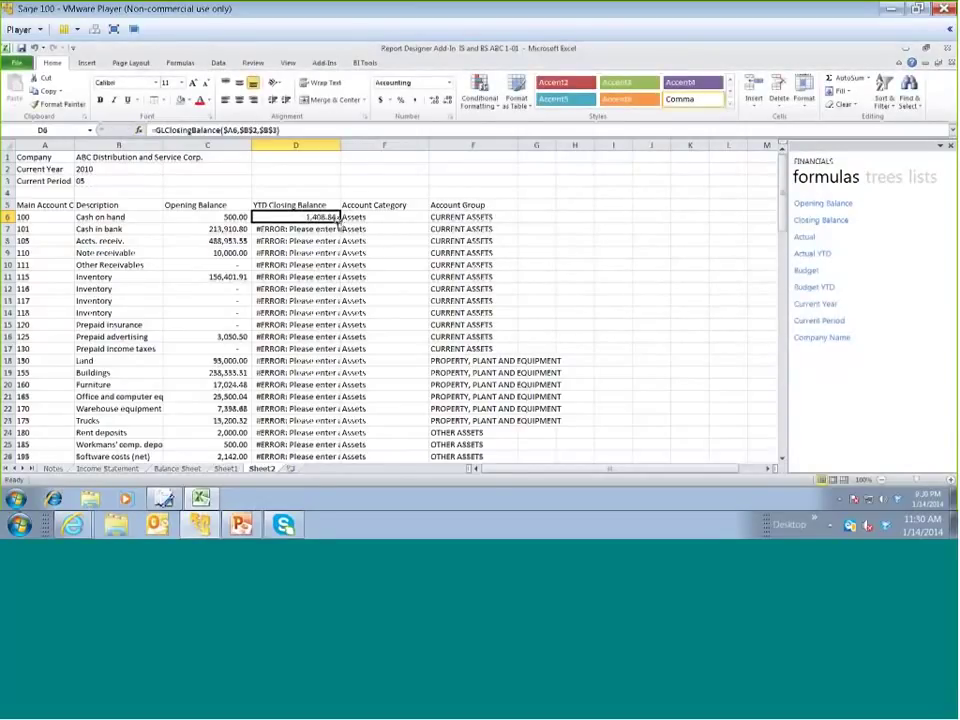
Fill the D6 closing-balance formula down to every account and check the results
double_click(340, 218)
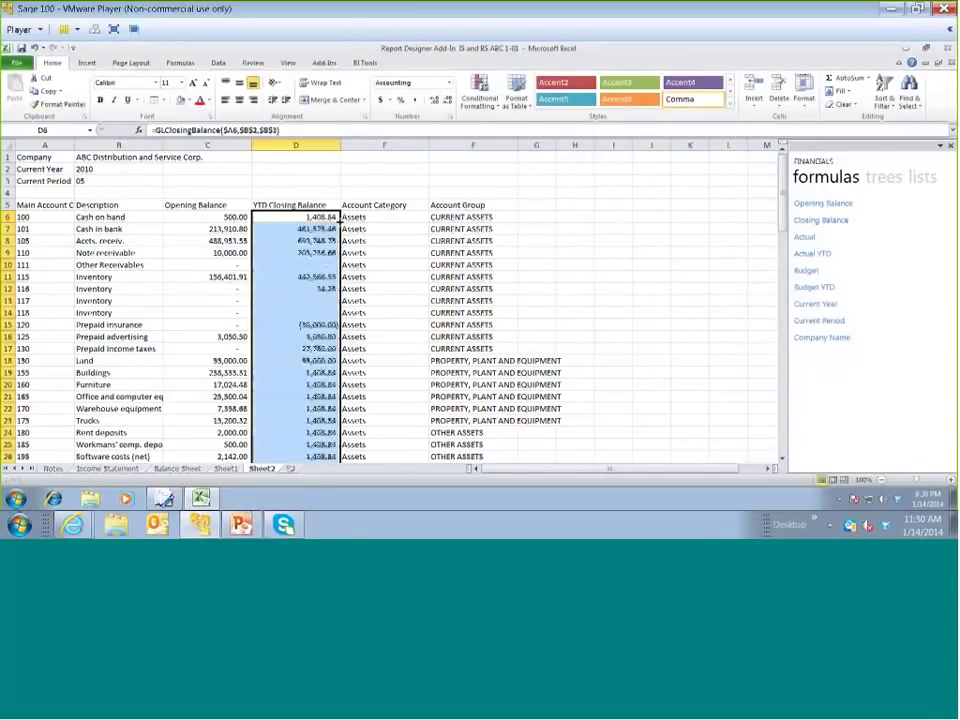
click(303, 218)
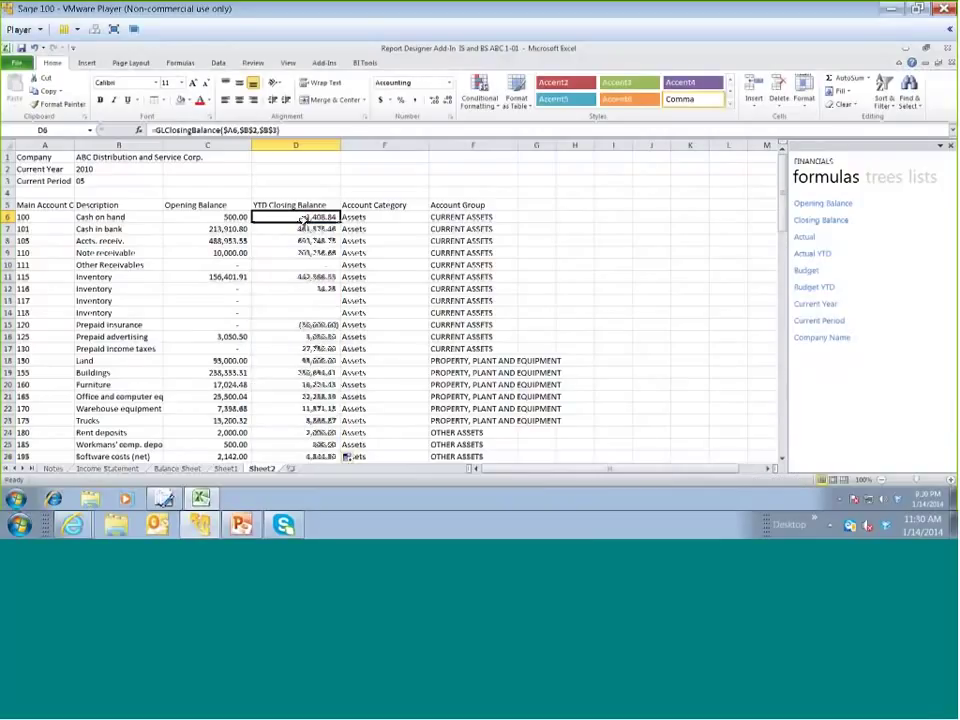
click(304, 229)
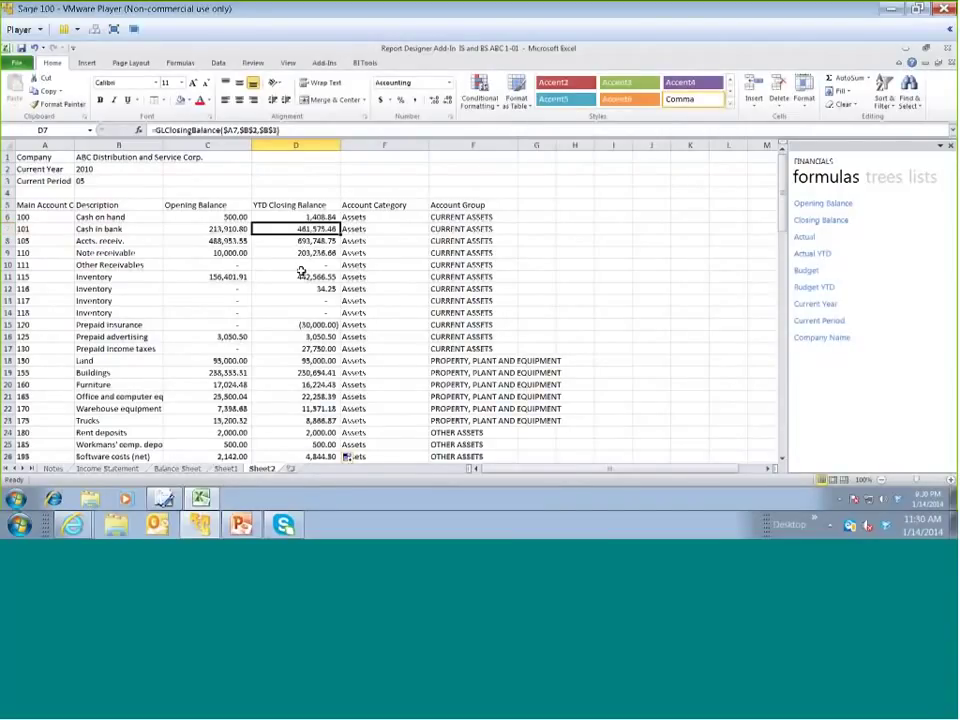
scroll(301, 271, down, 1)
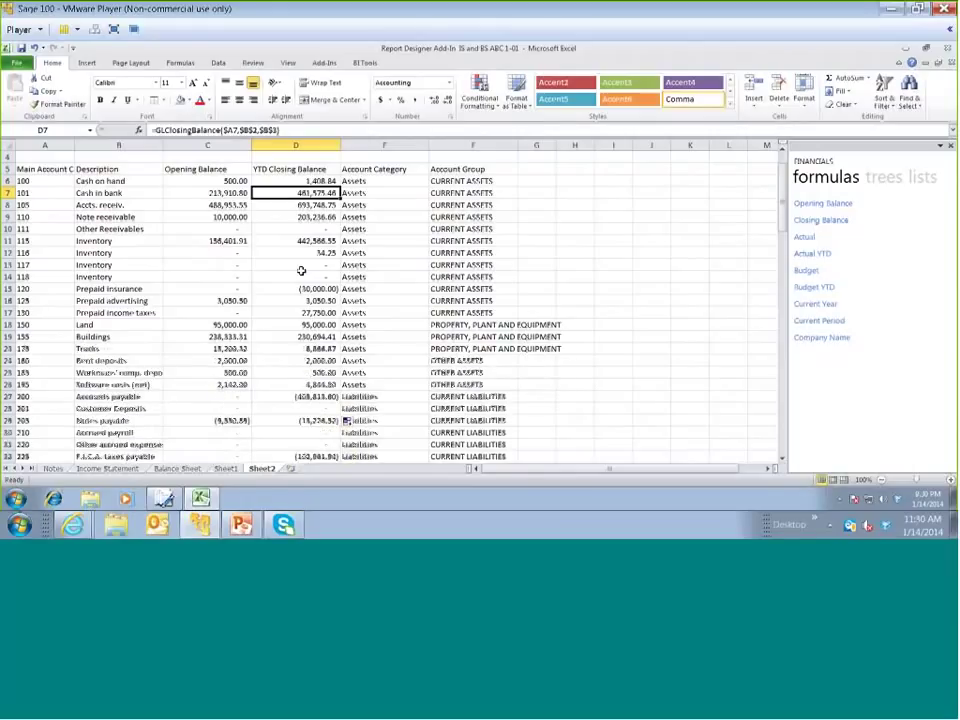
scroll(301, 271, down, 1)
scroll(238, 266, up, 2)
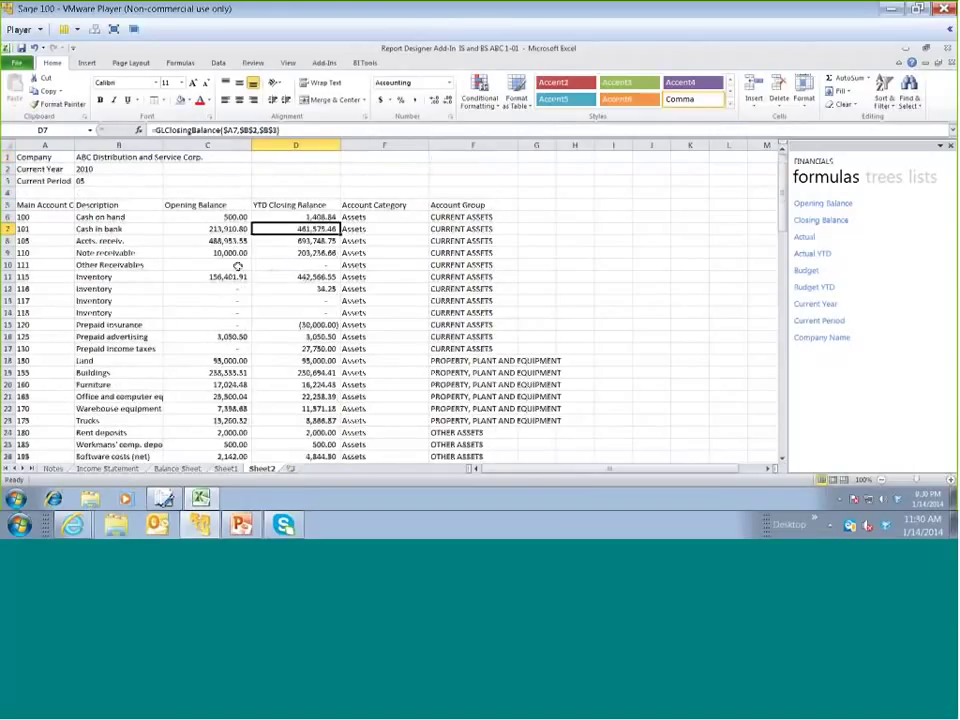
scroll(238, 266, down, 1)
scroll(194, 318, down, 1)
drag(783, 236, 775, 292)
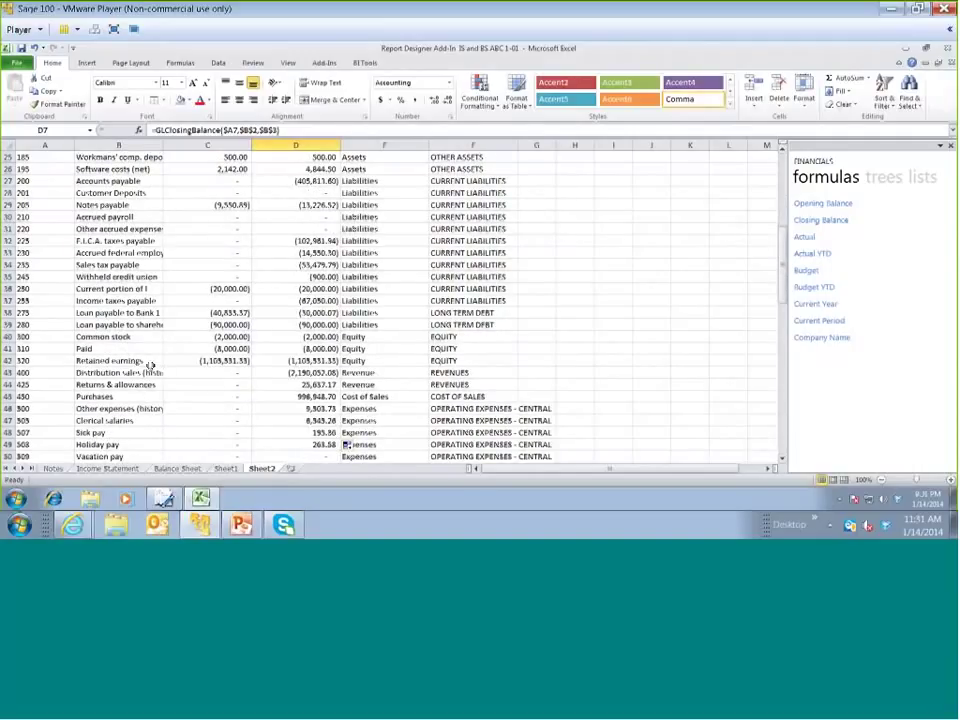
Insert a blank row at row 43, above Distribution sales and the revenue accounts
click(8, 372)
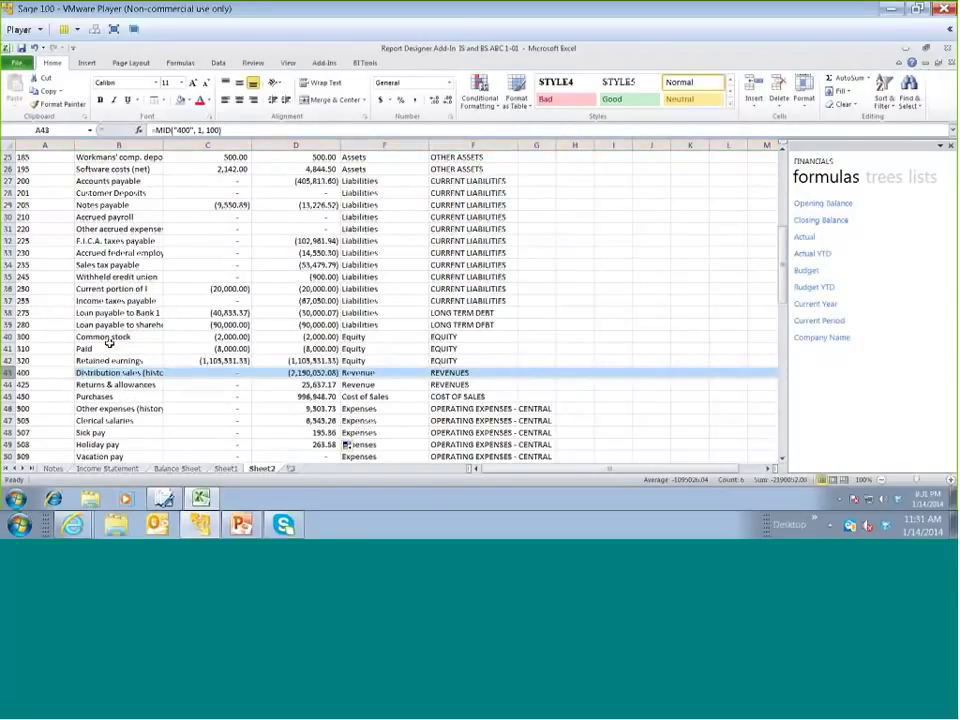
click(800, 296)
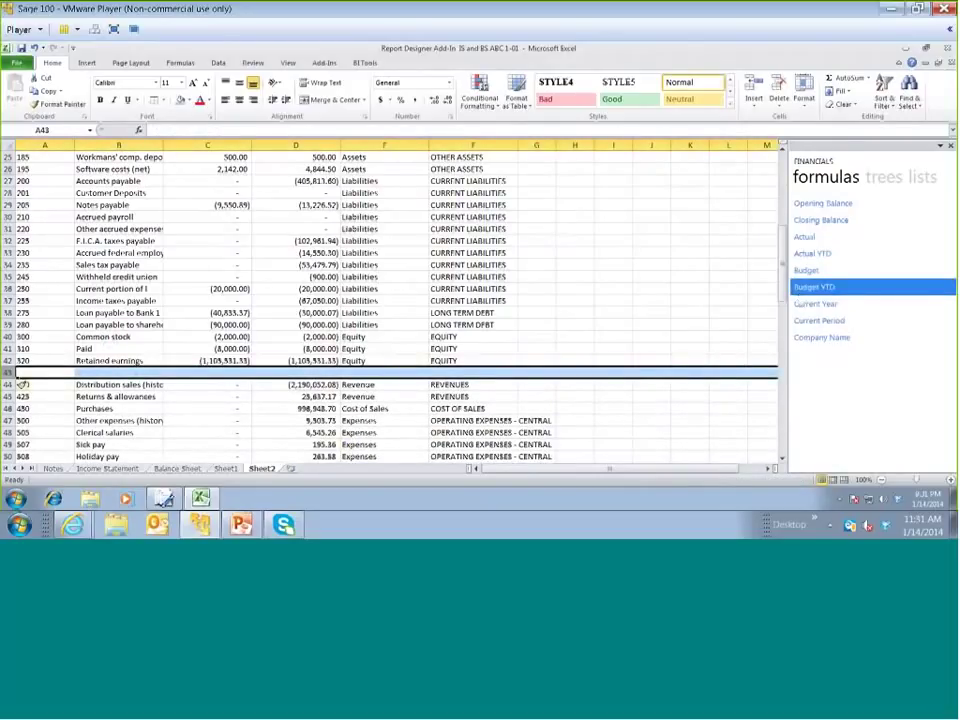
drag(786, 280, 785, 272)
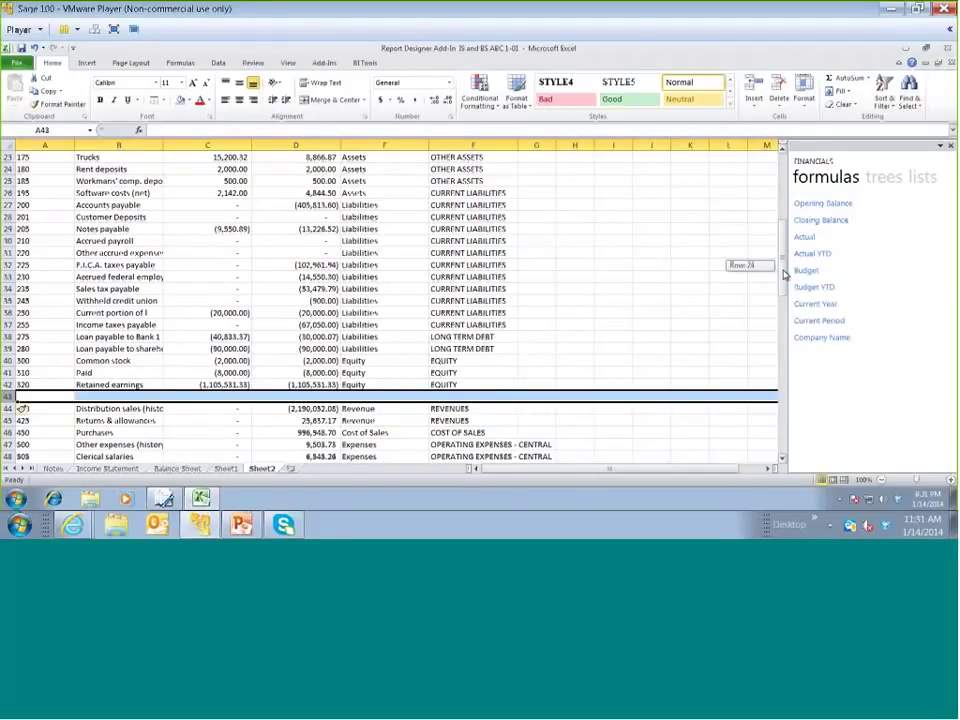
drag(785, 275, 781, 305)
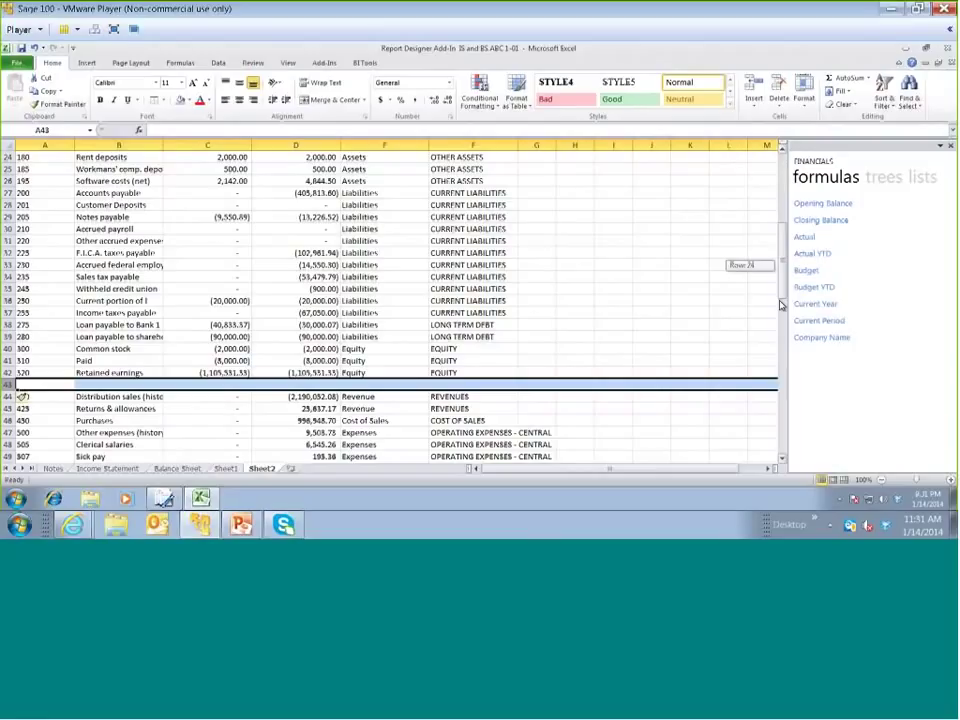
drag(781, 305, 781, 310)
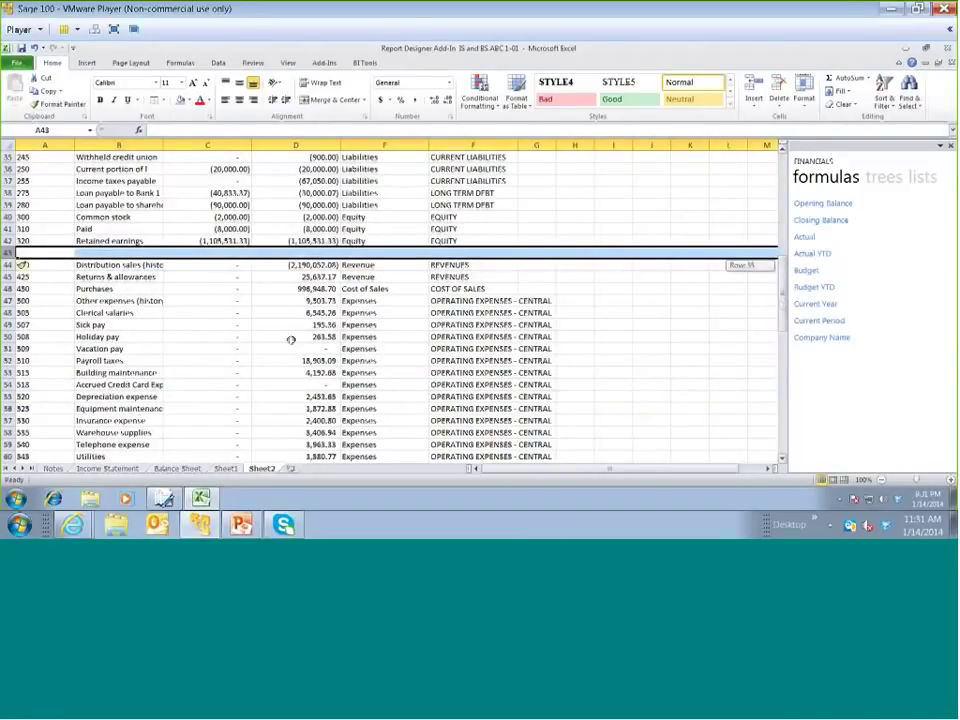
Return to the top of the sheet and AutoFit column A's width
key(ctrl+Home)
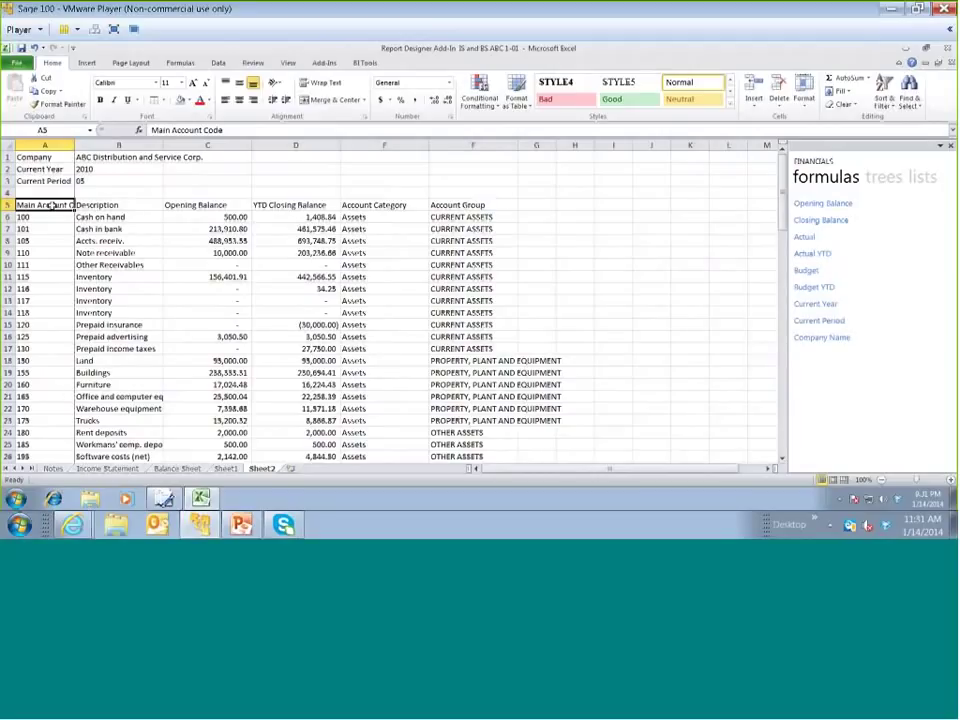
key(alt+h)
key(o)
key(i)
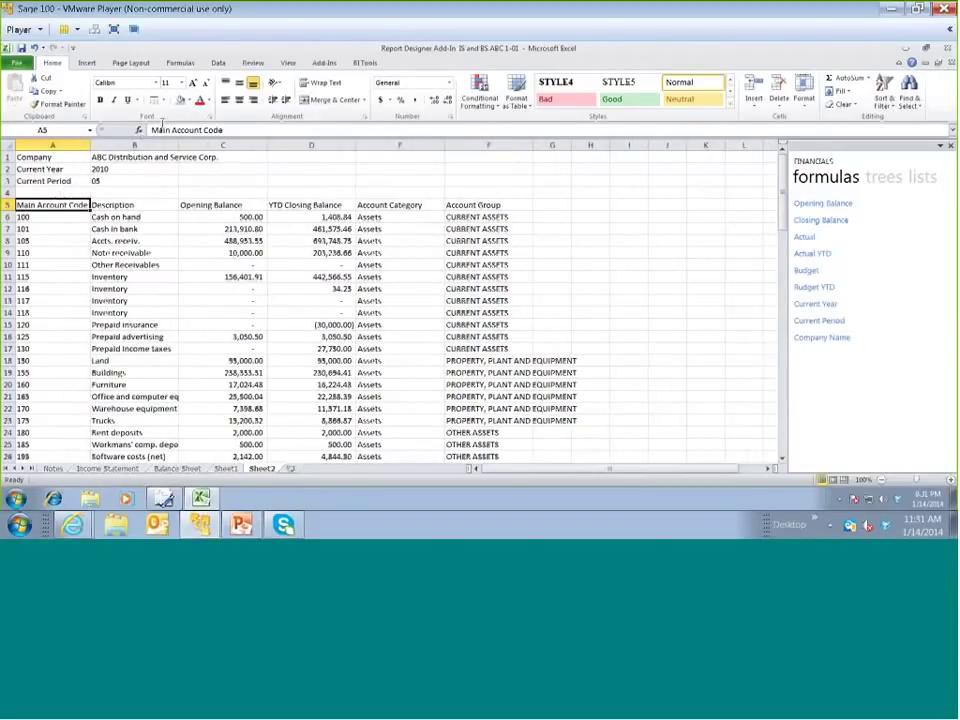
Sort the accounts by Account Category, Account Group, then Main Account Code, accepting the sort warning
click(218, 64)
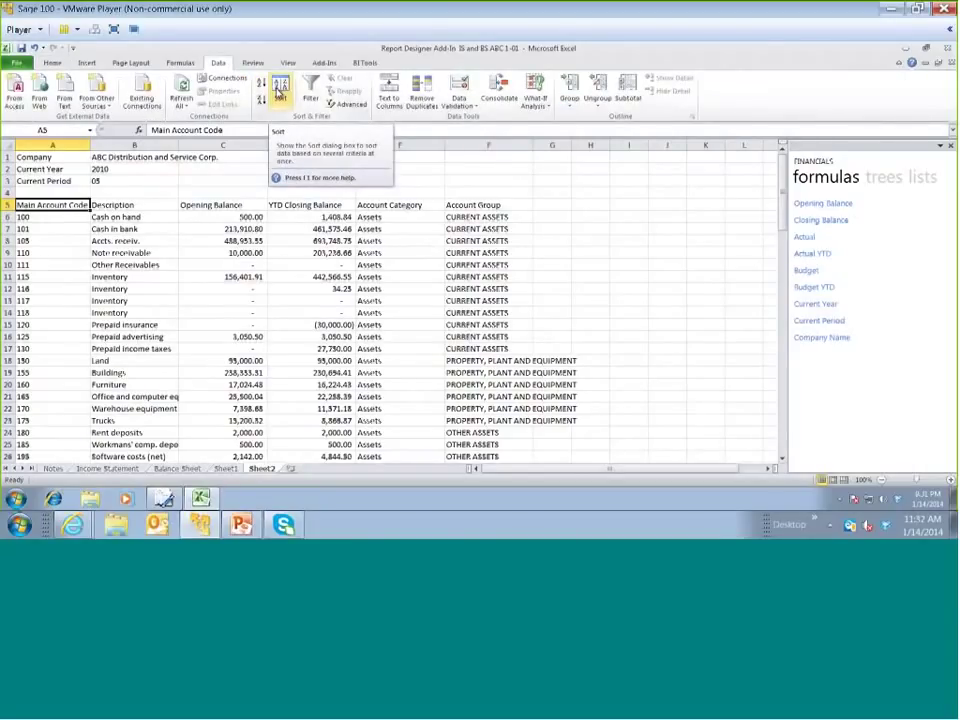
click(280, 89)
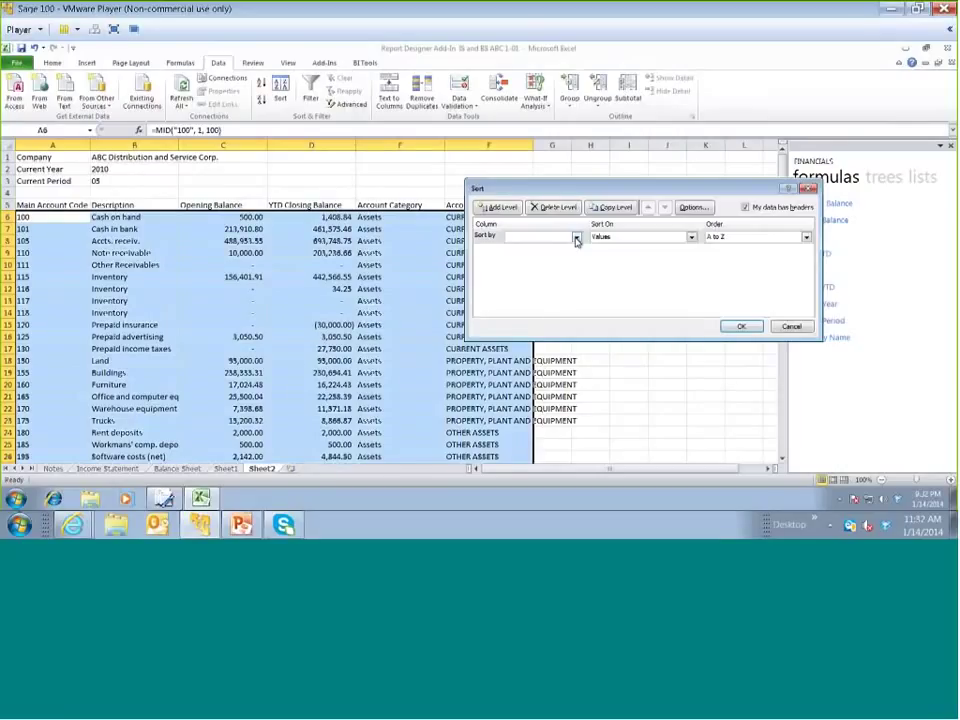
click(576, 238)
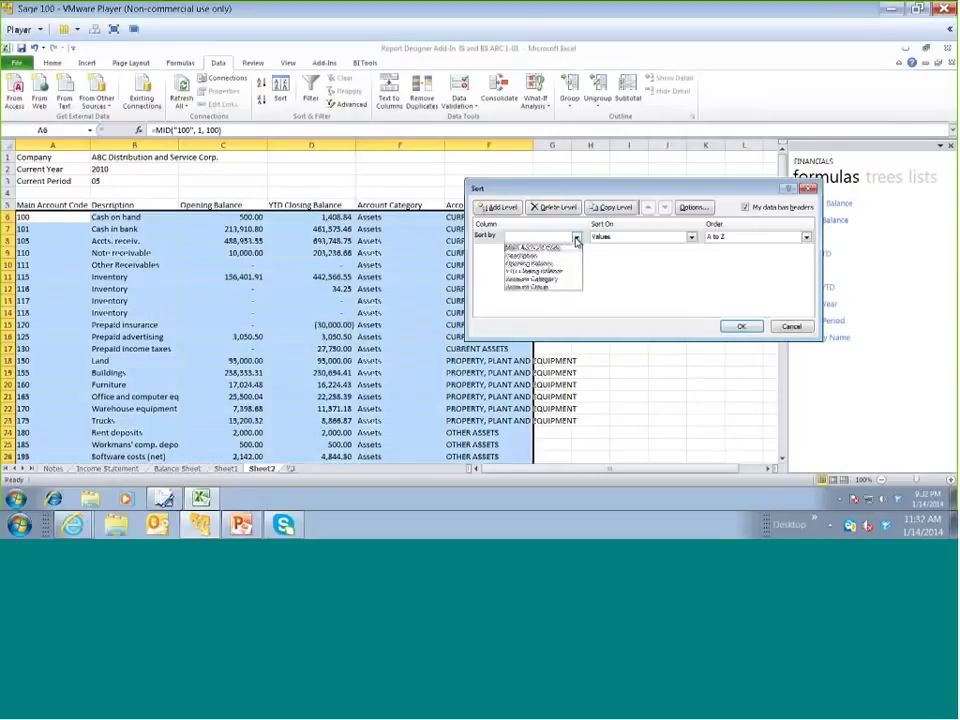
click(561, 281)
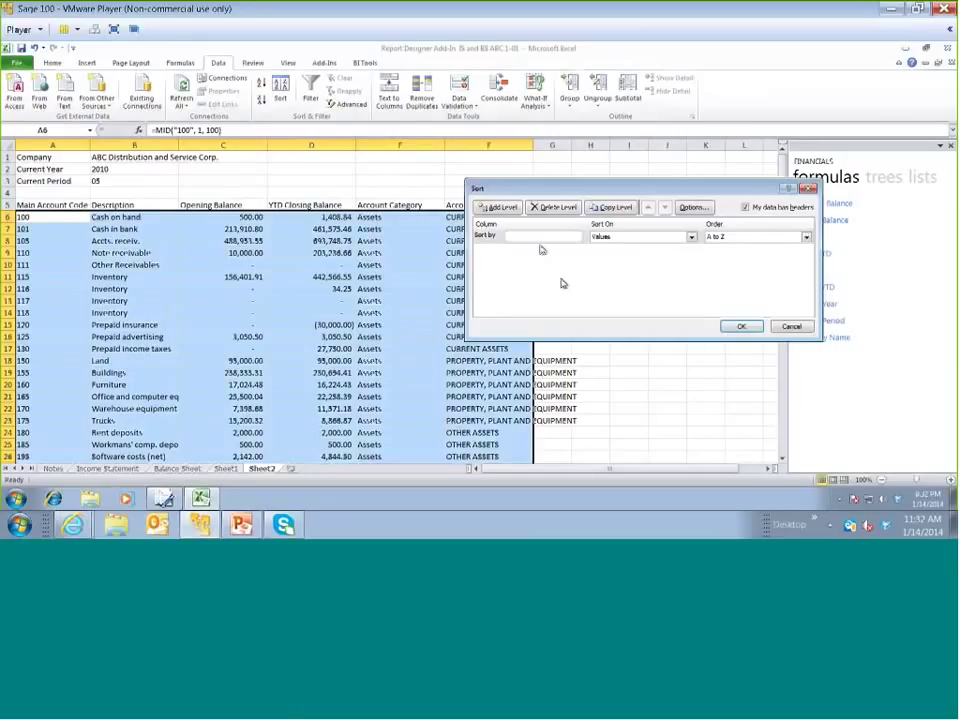
click(497, 207)
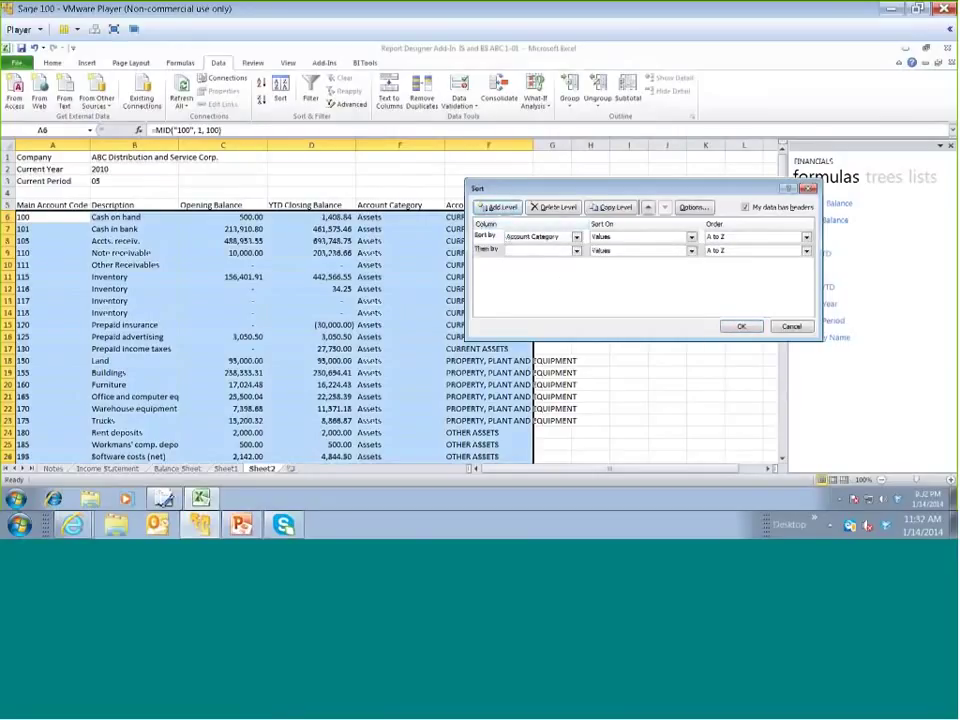
click(576, 251)
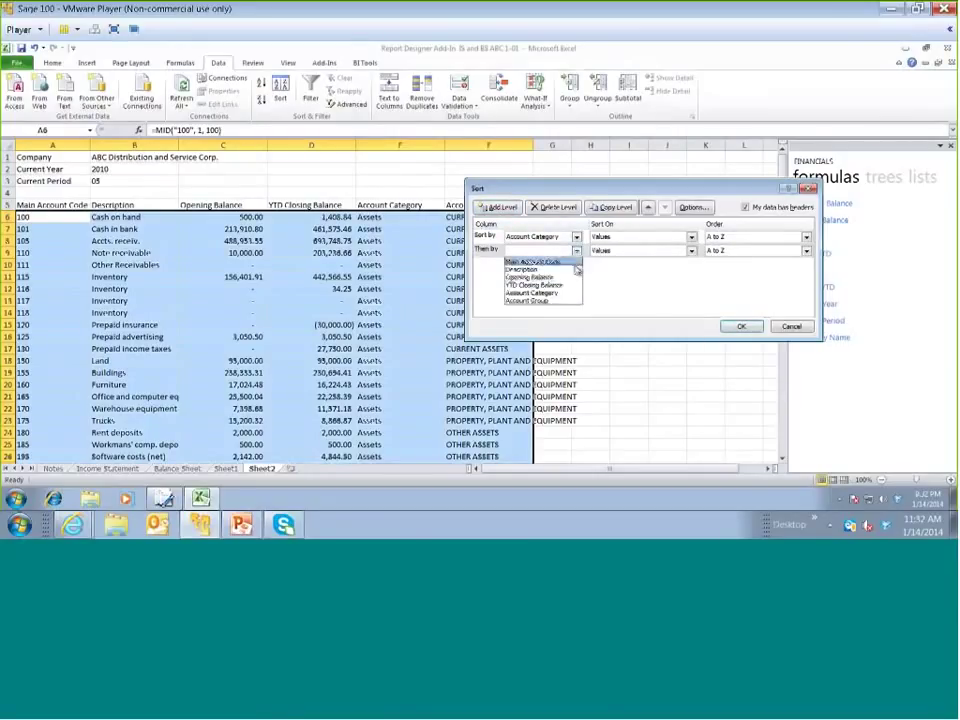
click(568, 301)
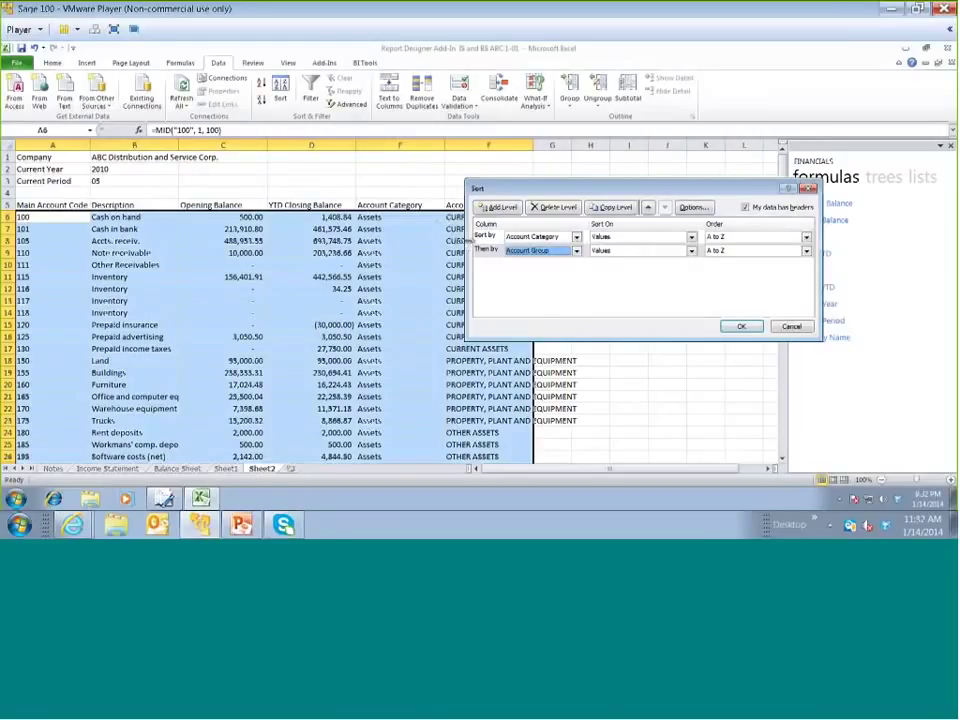
click(497, 207)
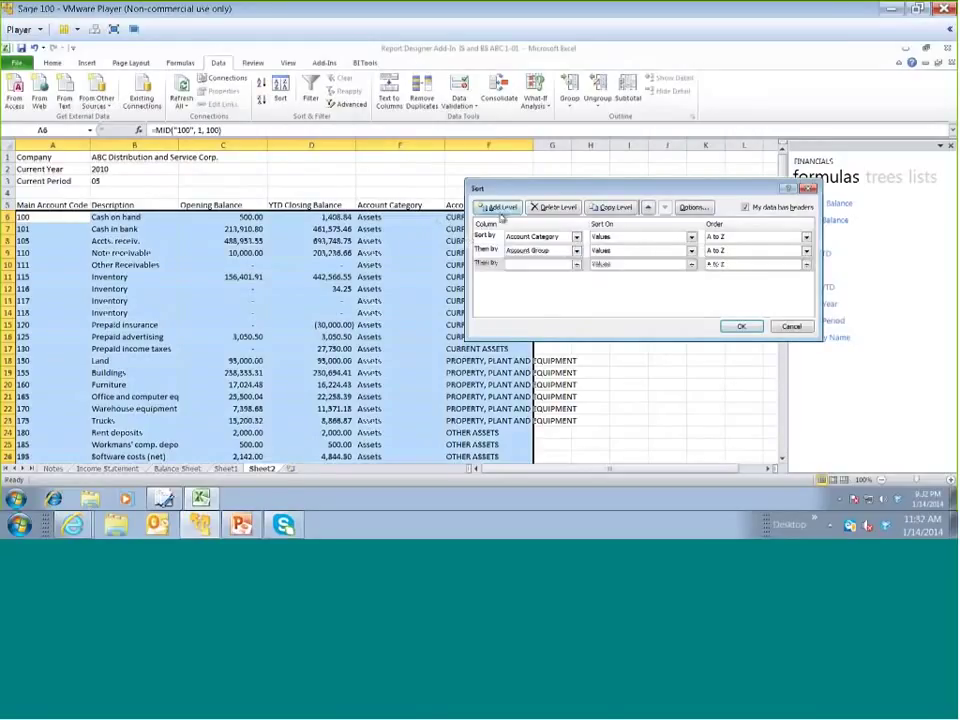
click(576, 264)
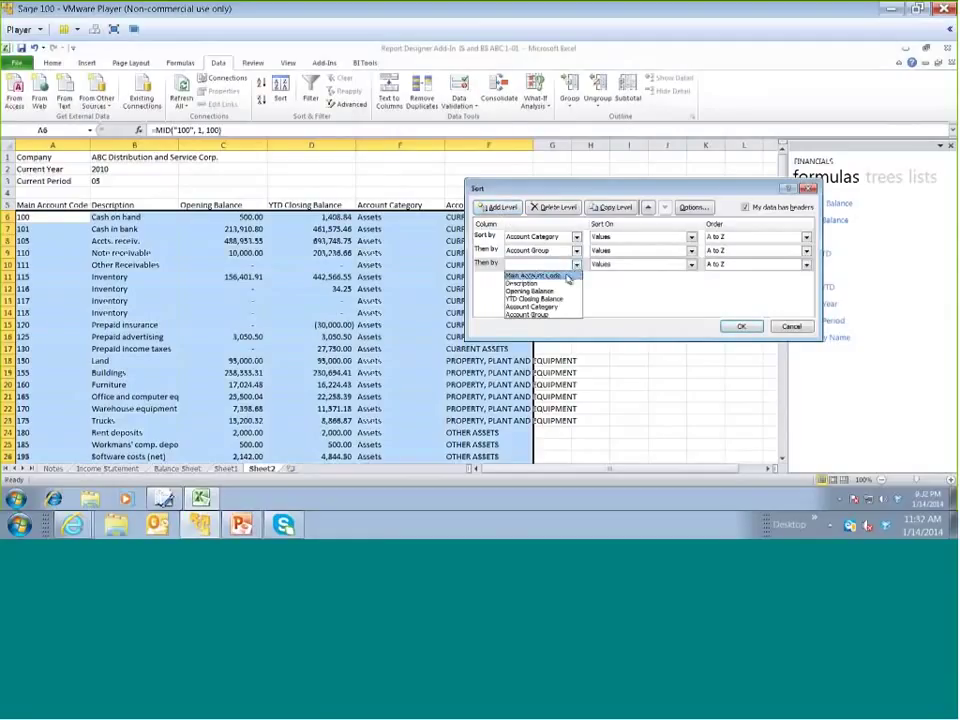
click(561, 276)
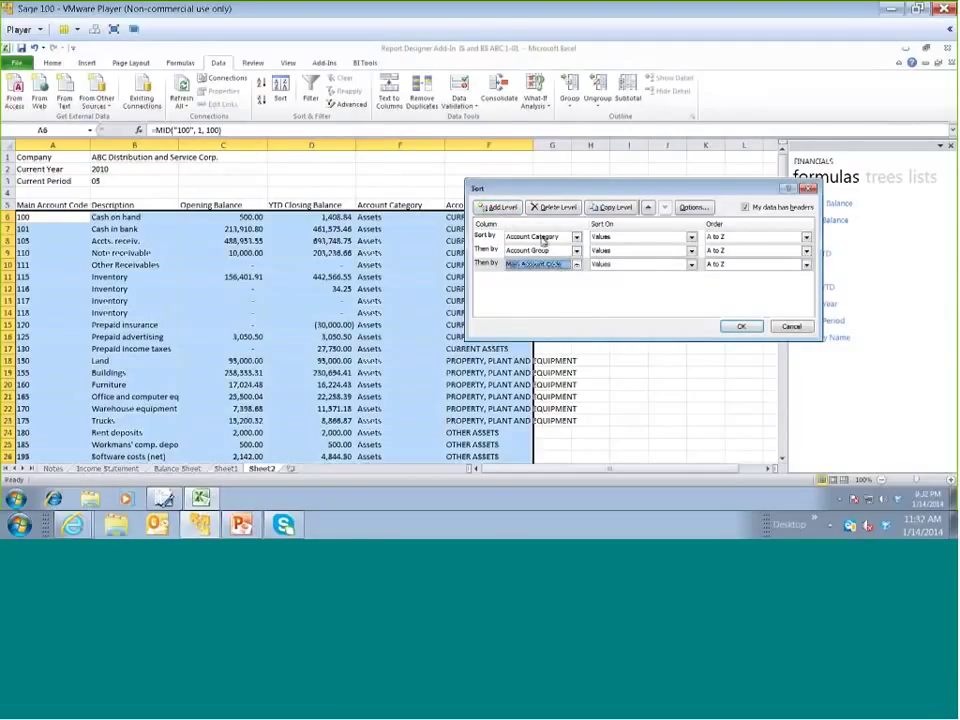
click(738, 328)
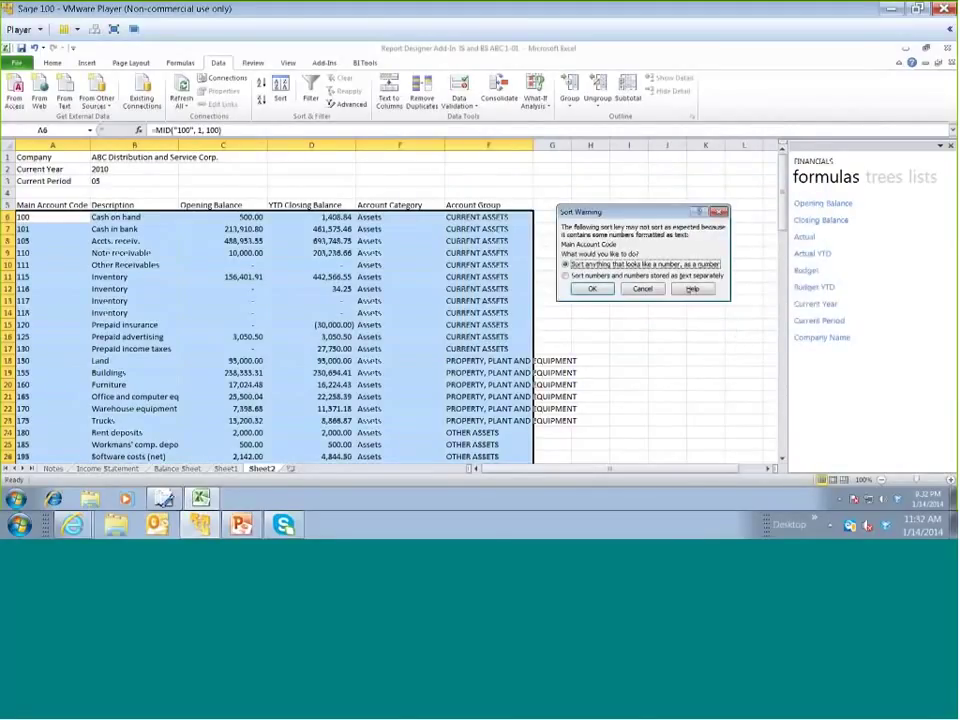
key(Return)
key(Up)
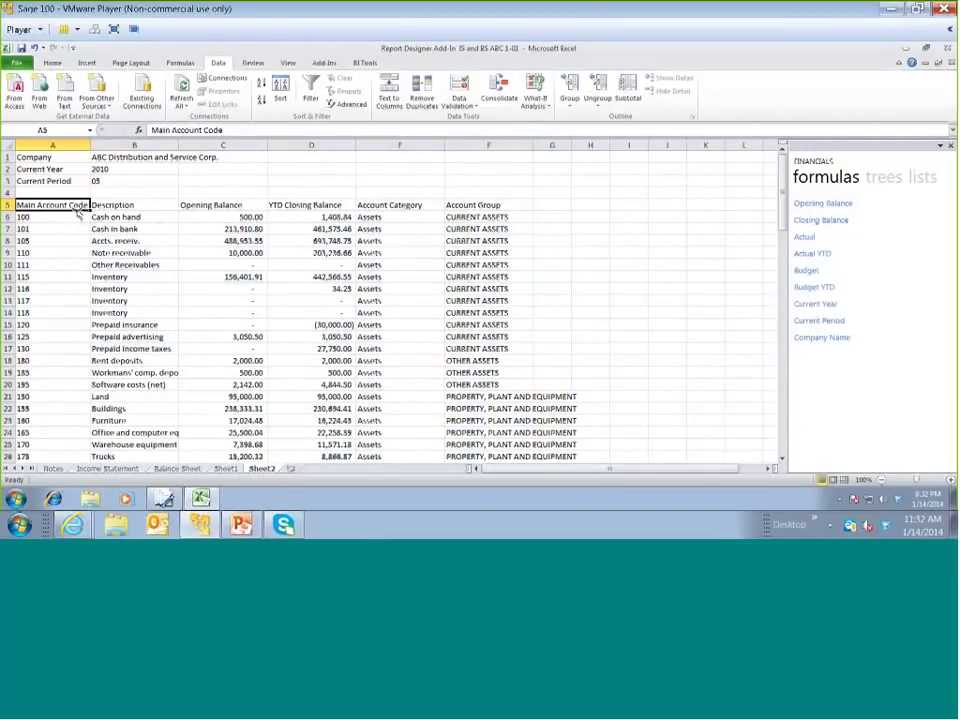
Select the account table from header row 5 in columns A–F down to row 101
drag(83, 205, 490, 472)
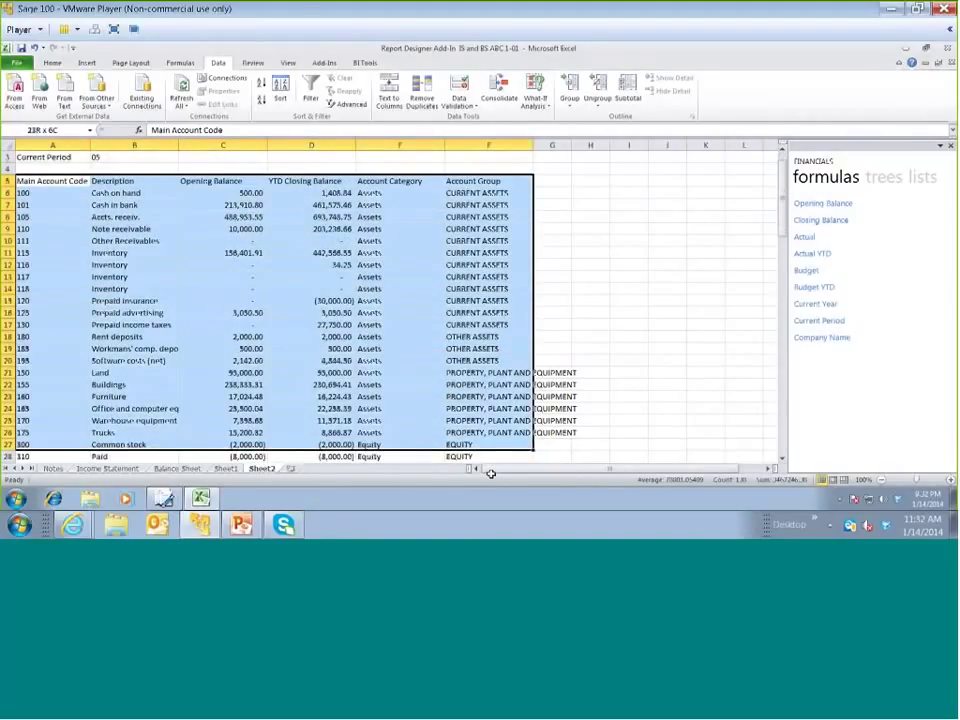
drag(490, 472, 490, 476)
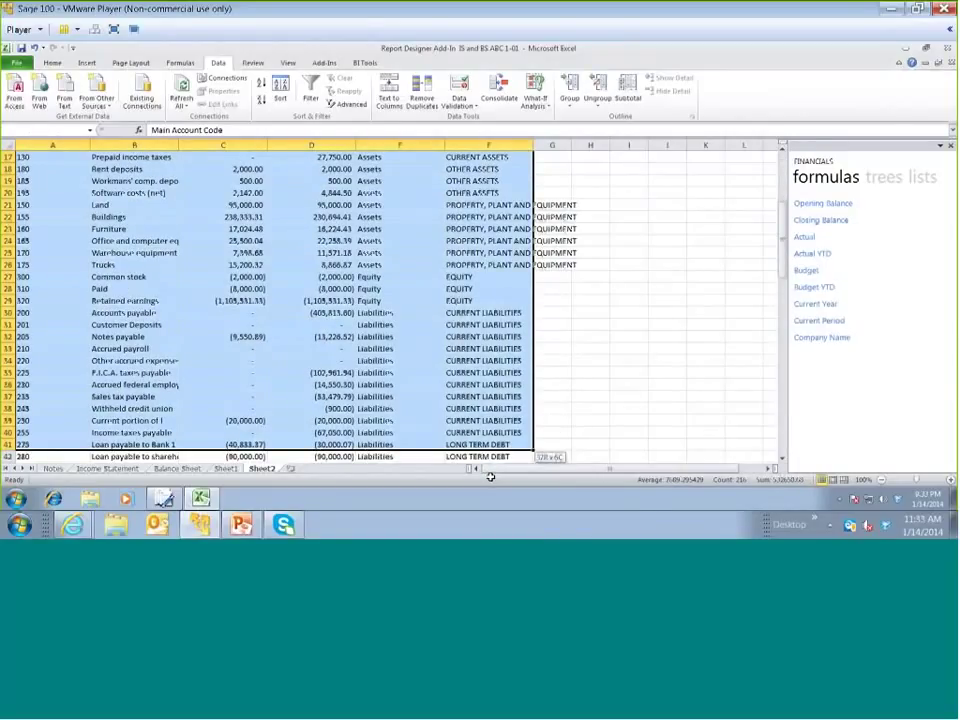
drag(490, 476, 493, 454)
key(ctrl+shift+Down)
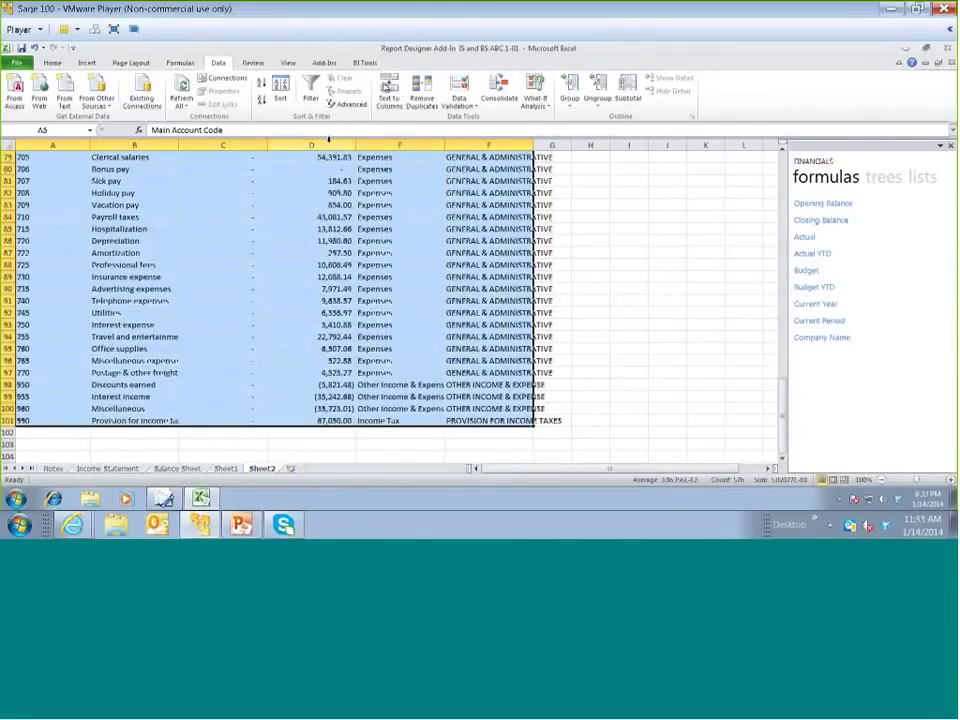
Subtotal by Account Category using Sum on Opening Balance and YTD Closing Balance, excluding Account Group
click(626, 91)
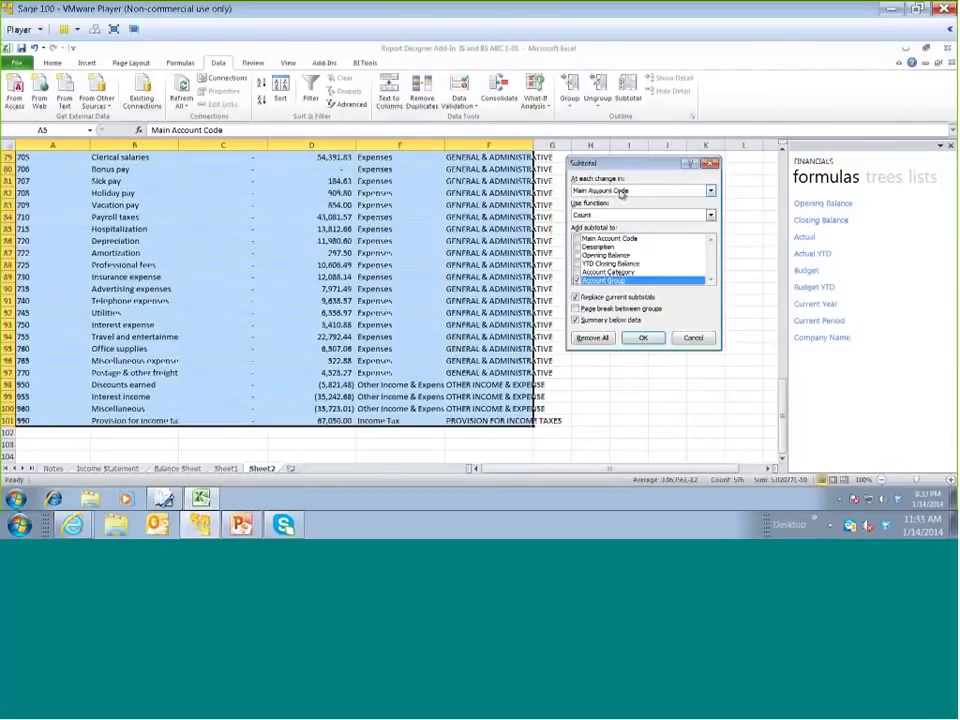
click(711, 192)
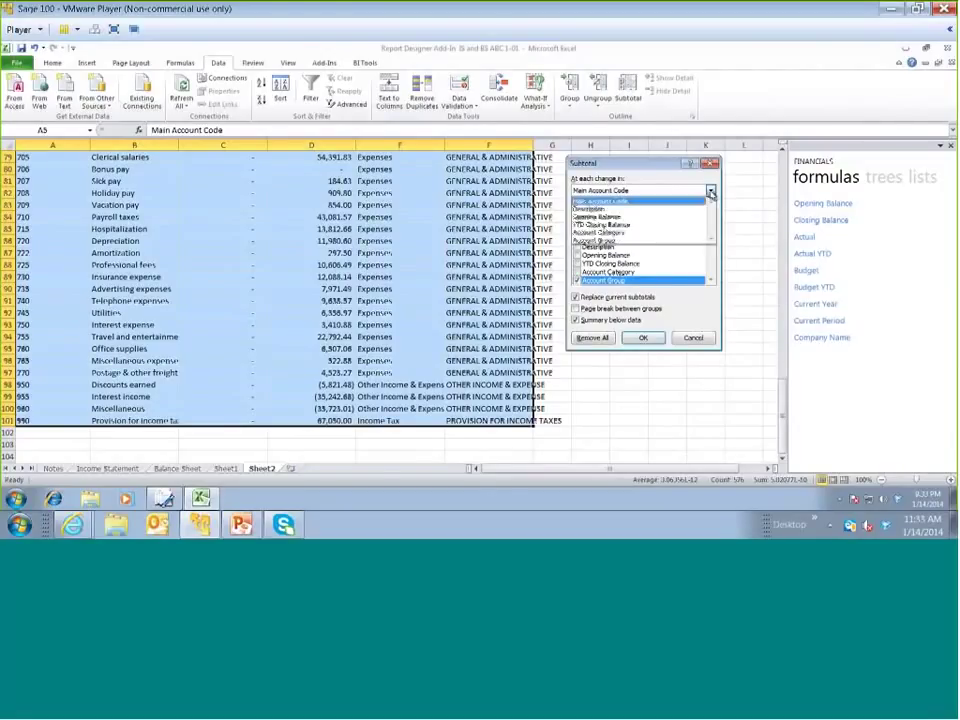
click(674, 236)
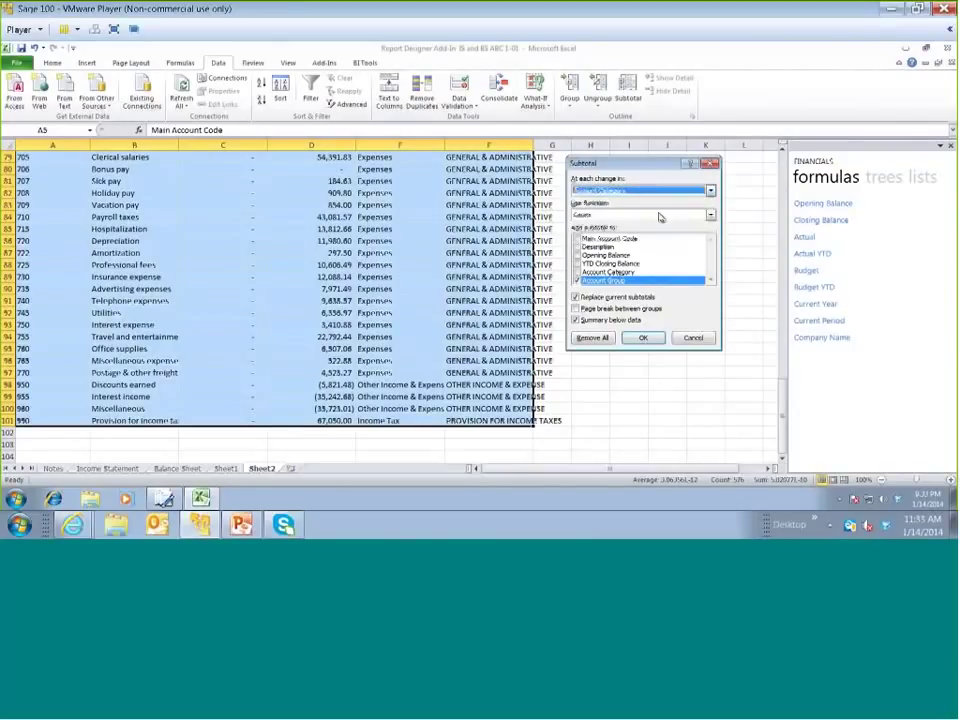
click(711, 217)
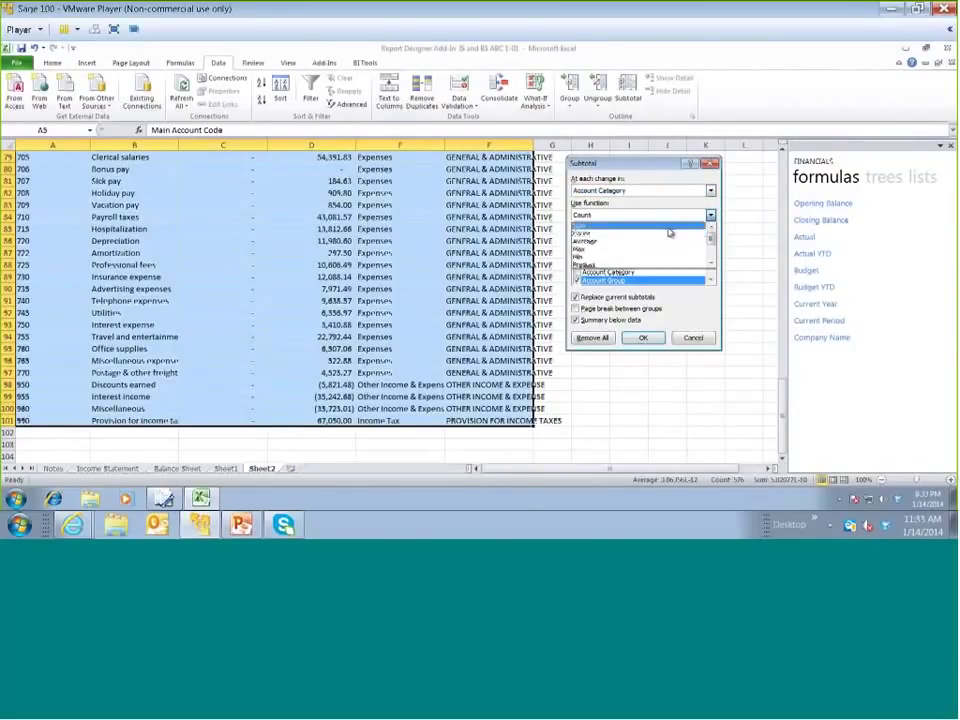
click(673, 236)
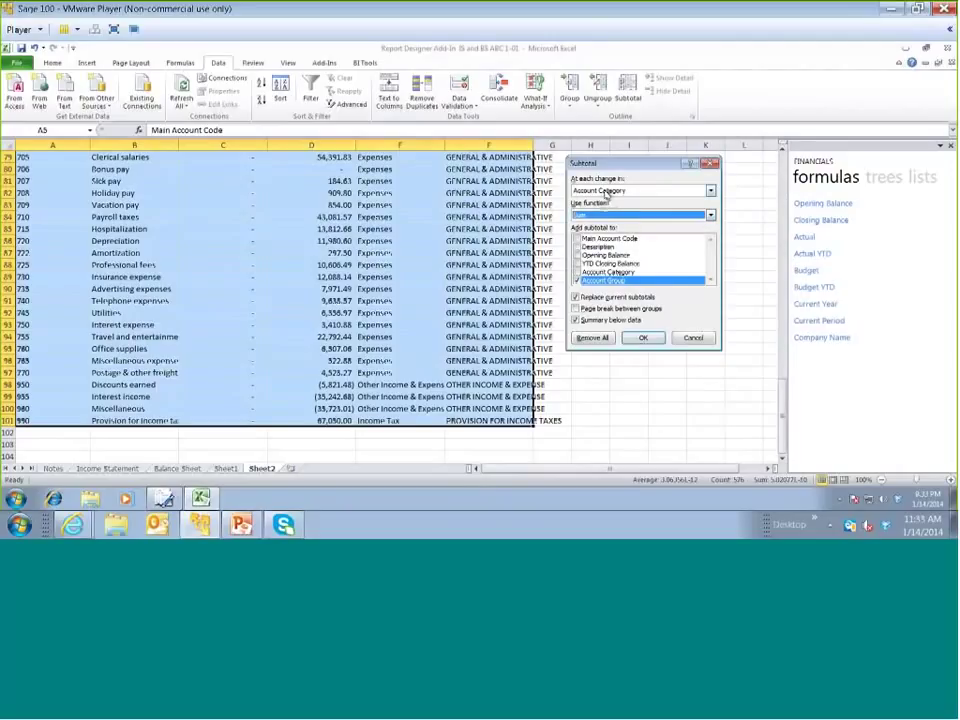
click(578, 256)
click(578, 264)
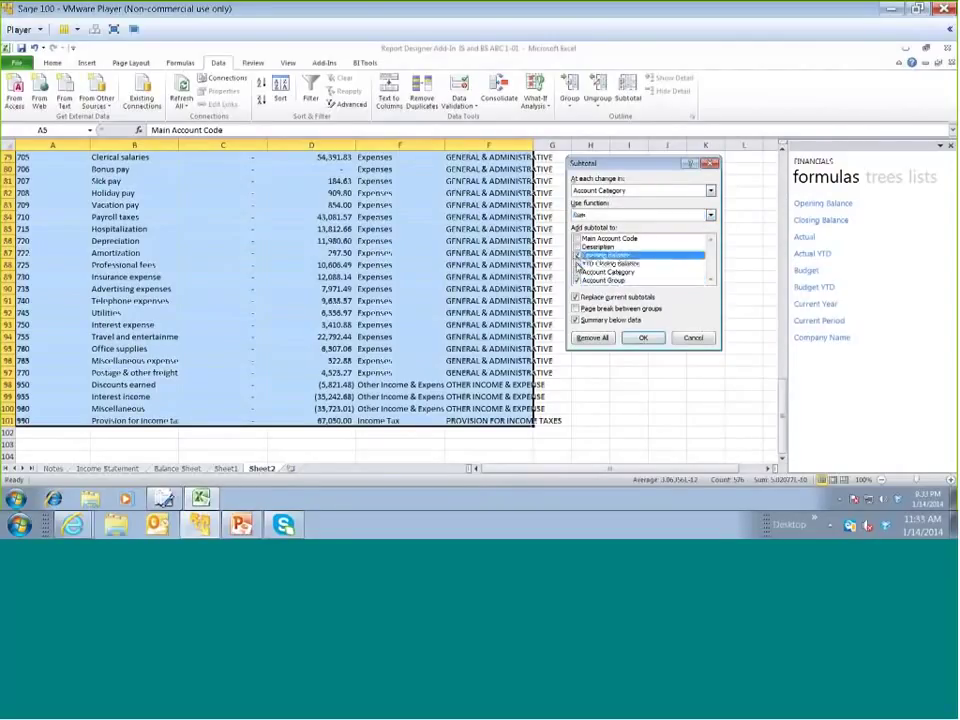
click(600, 278)
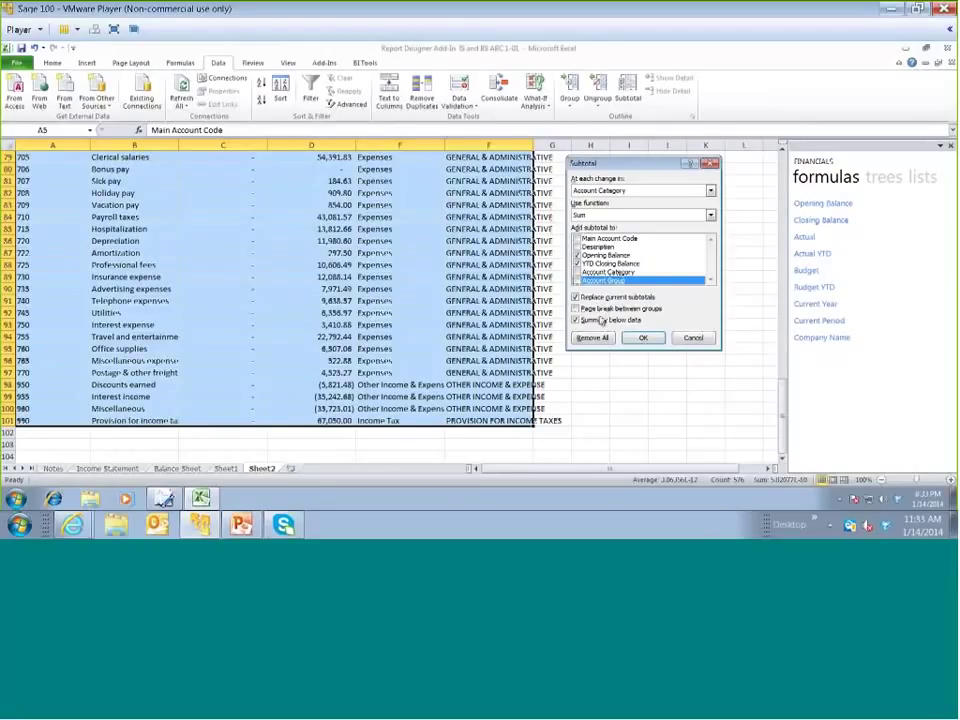
click(645, 338)
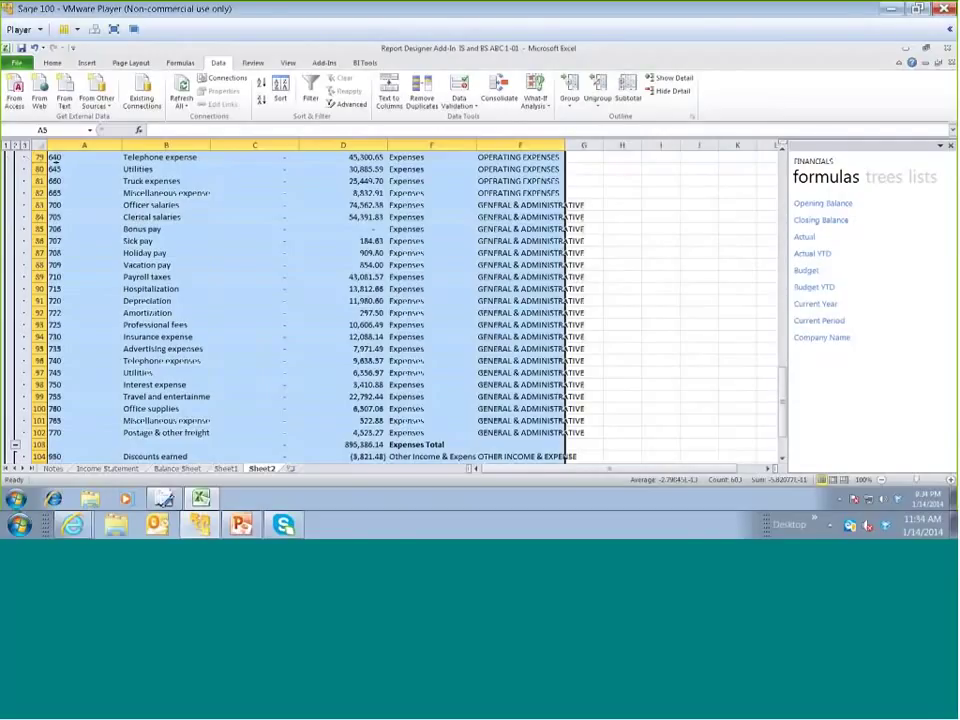
click(622, 100)
Add Account Group subtotals with Replace current subtotals unticked, keeping the category totals
click(711, 191)
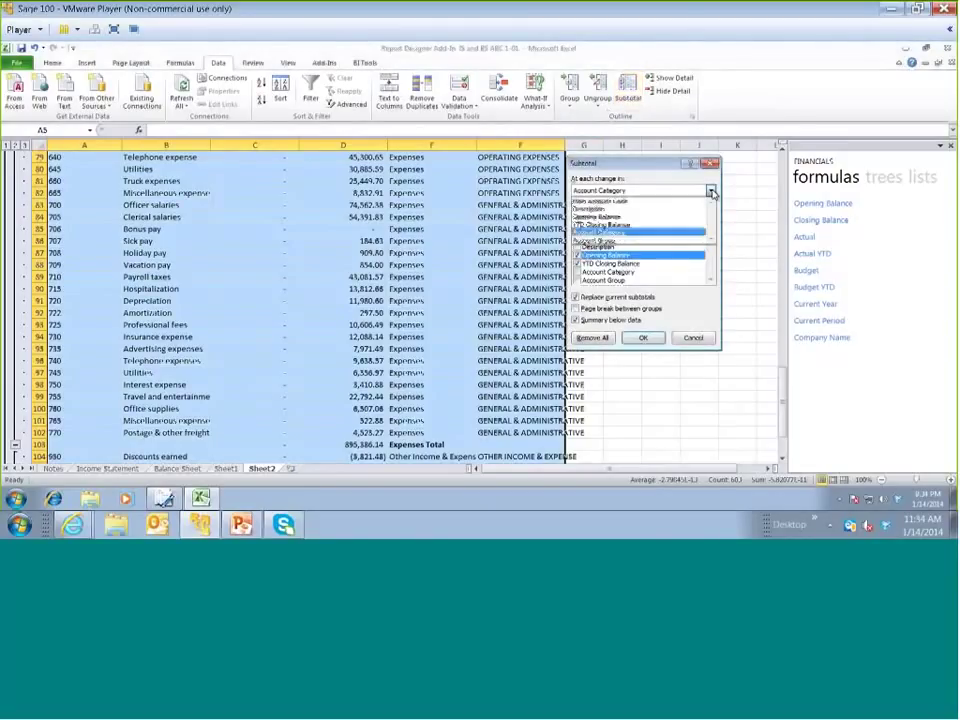
click(688, 241)
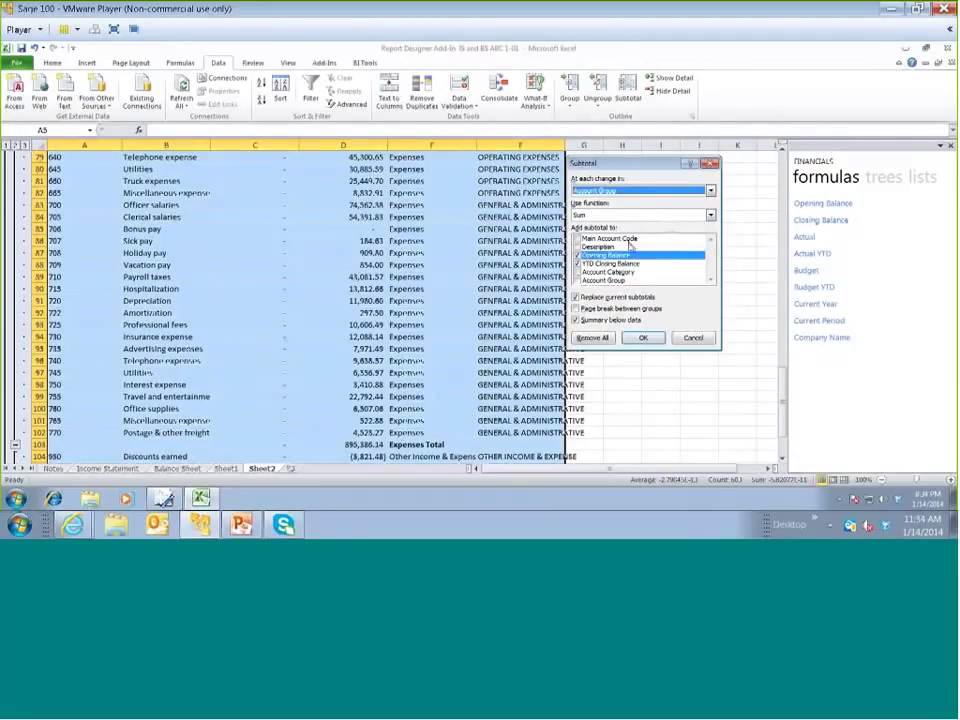
click(577, 298)
click(577, 299)
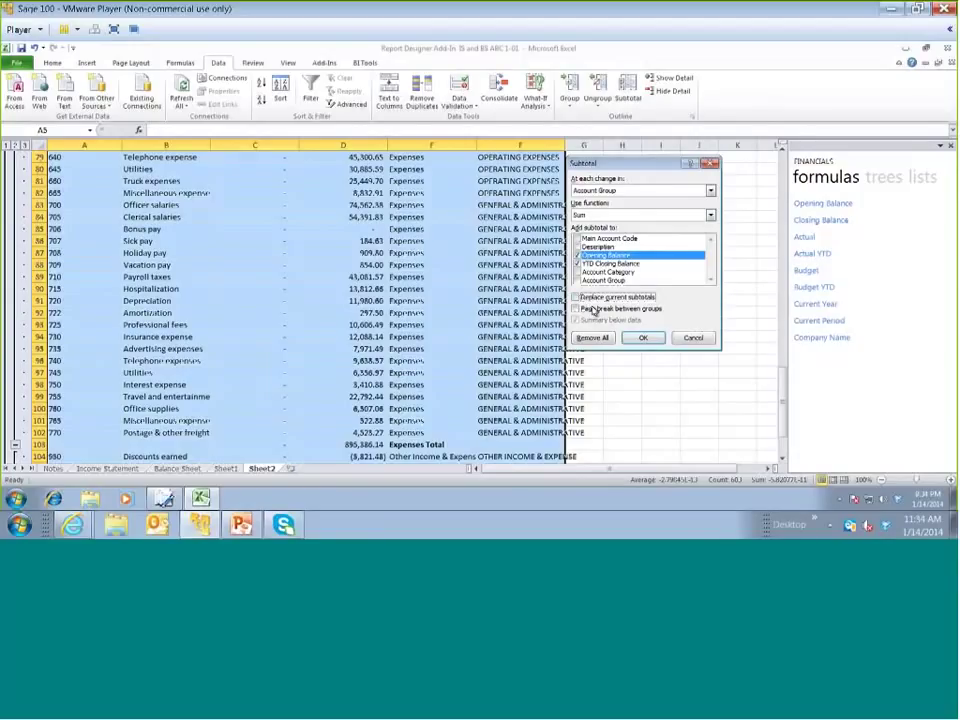
click(640, 340)
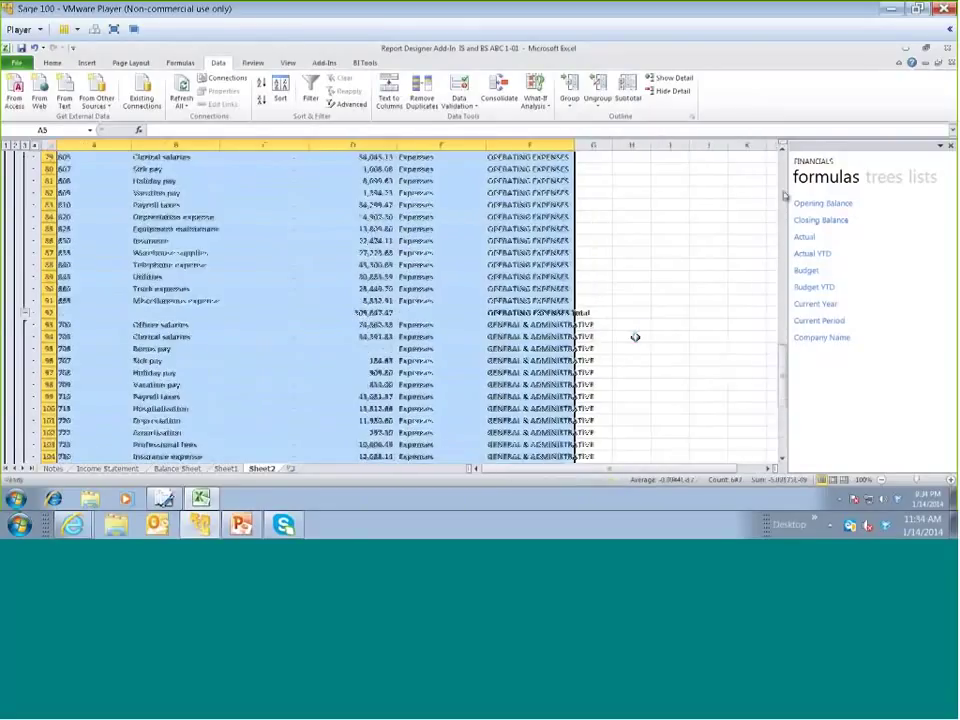
Switch the outline to level 2, showing category totals such as Expenses Total 895,386.14
drag(785, 195, 784, 165)
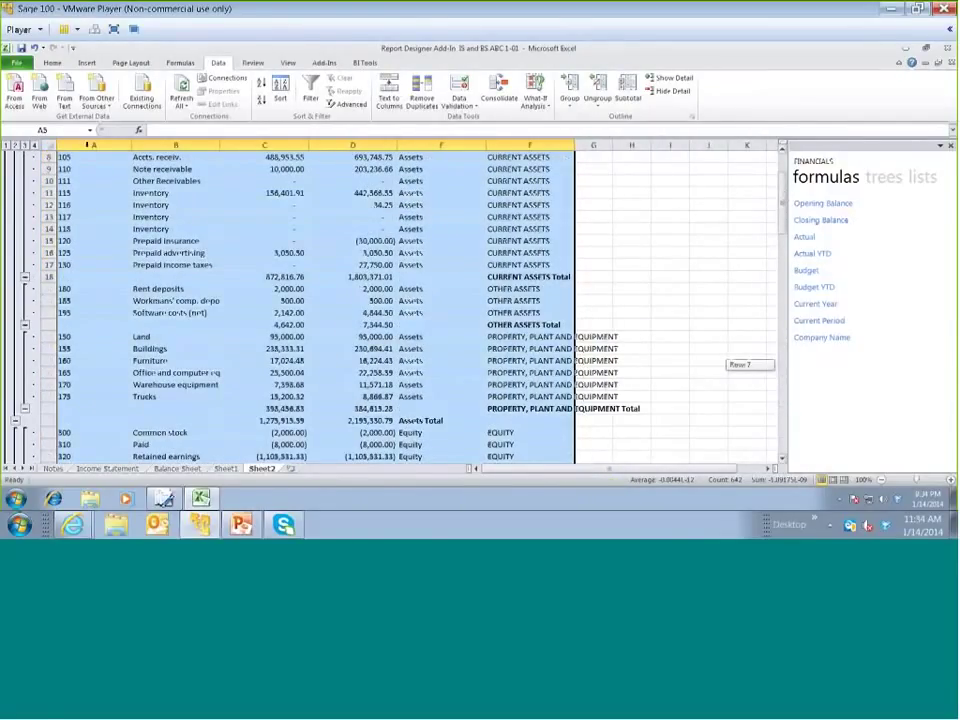
scroll(88, 145, up, 3)
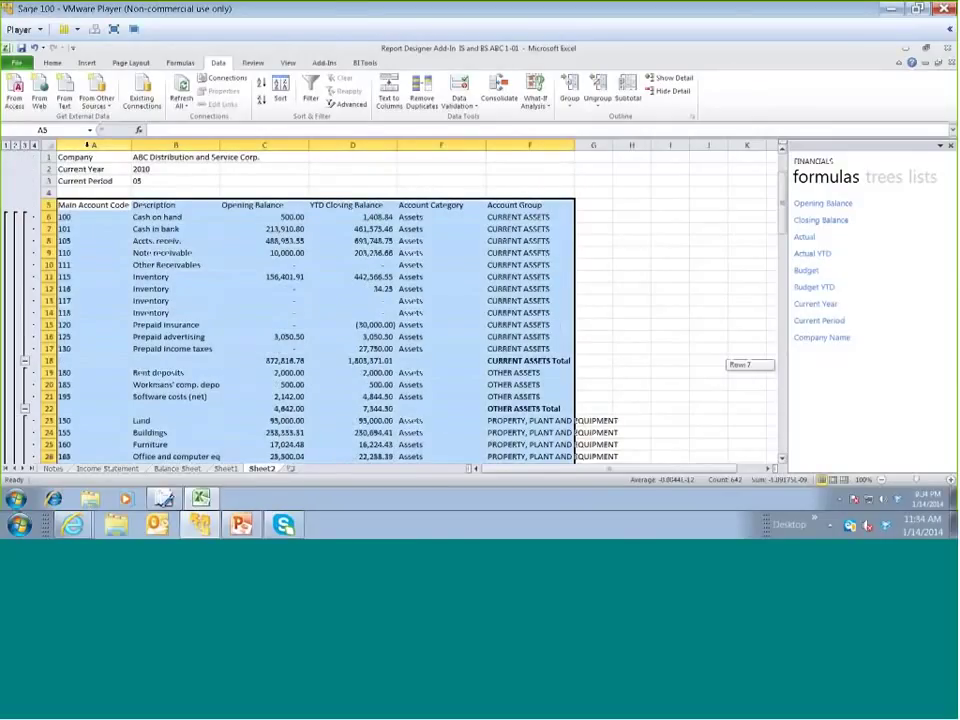
click(16, 145)
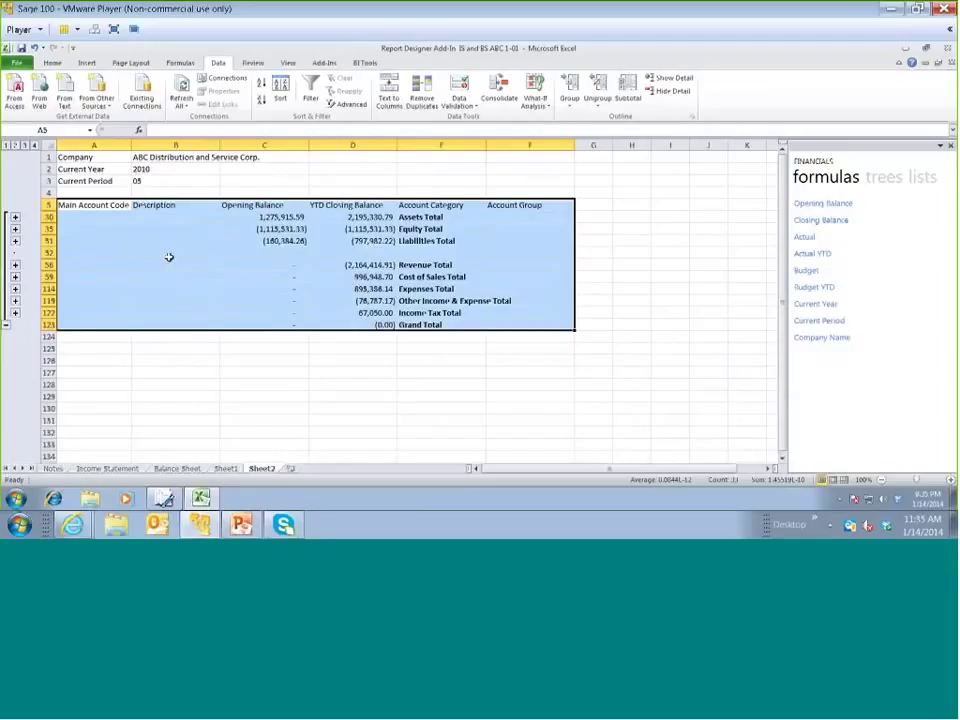
Try inserting a blank row above Liabilities Total, then undo it
click(105, 229)
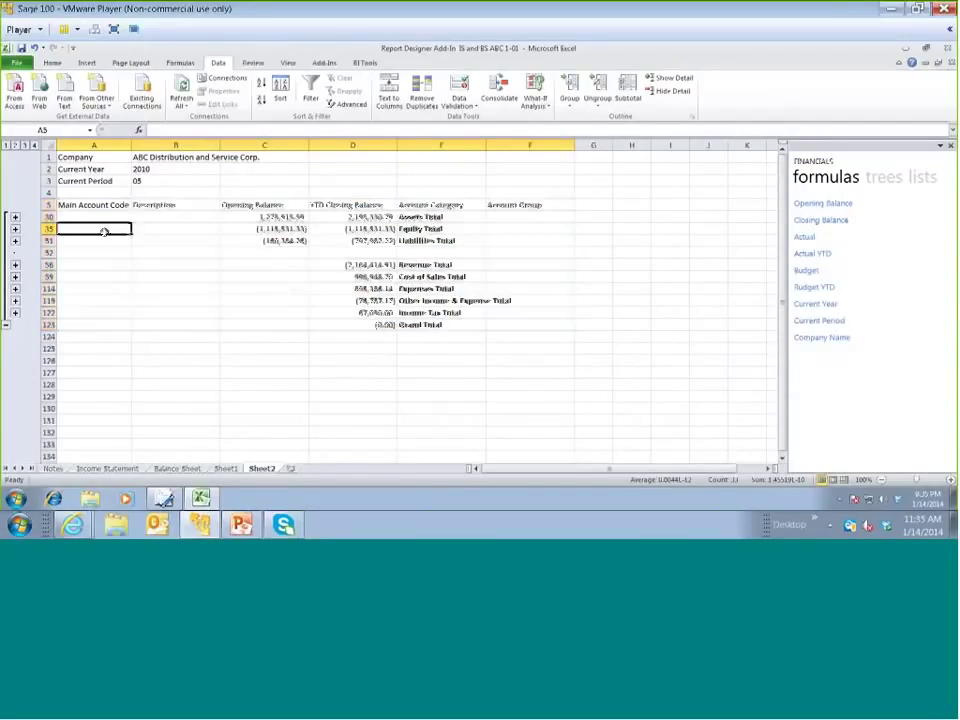
click(49, 217)
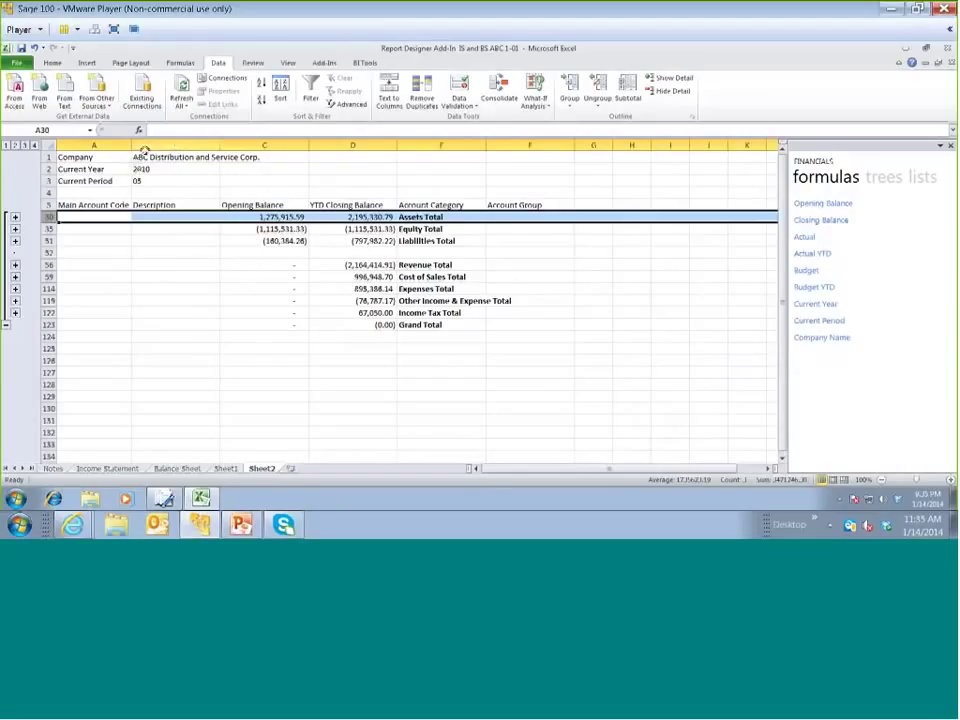
click(144, 146)
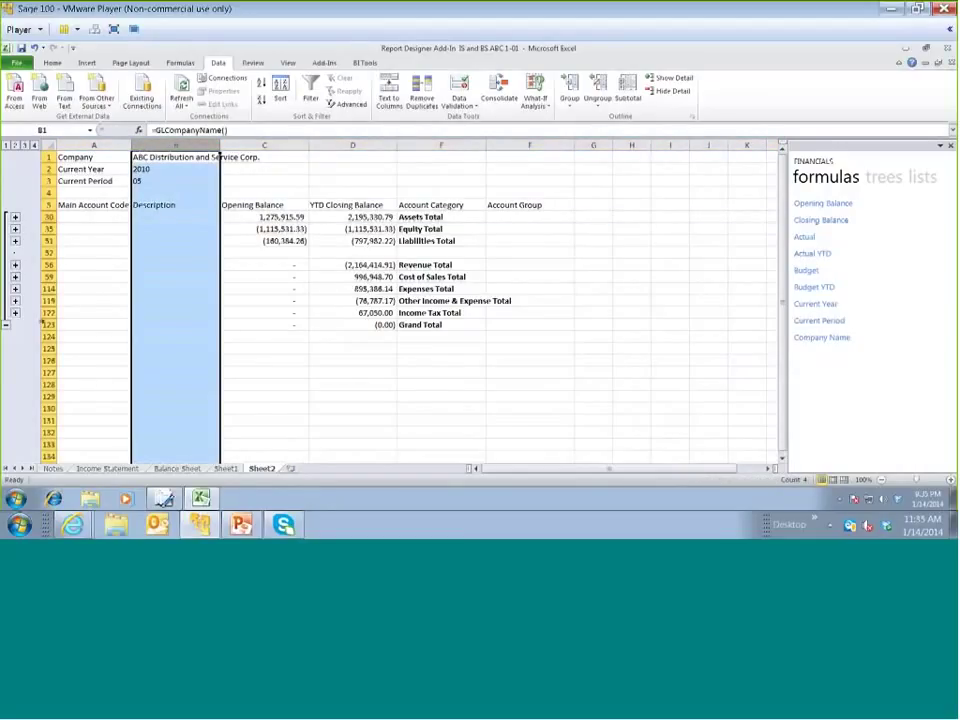
click(47, 229)
click(48, 241)
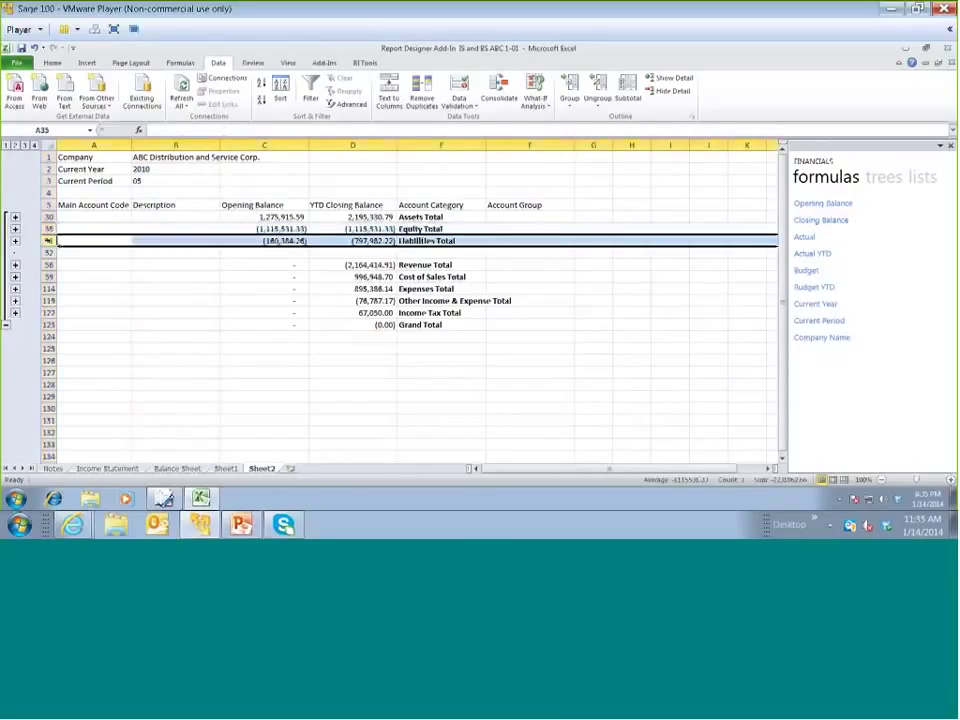
key(ctrl+shift+plus)
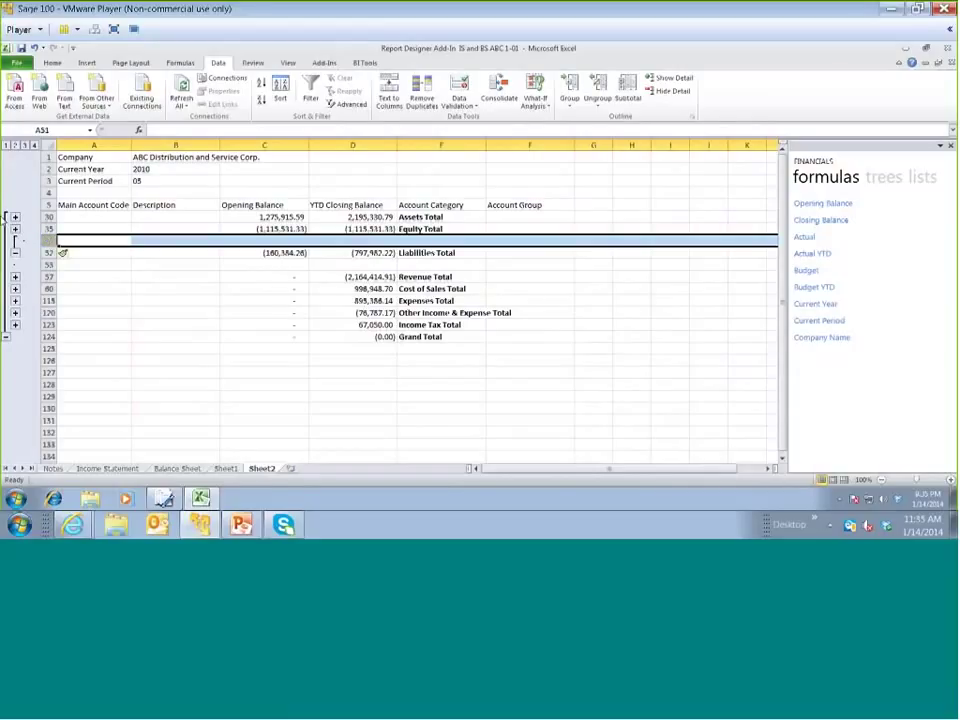
key(ctrl+z)
Insert a blank row above the Equity Total row and select cell A30
click(48, 229)
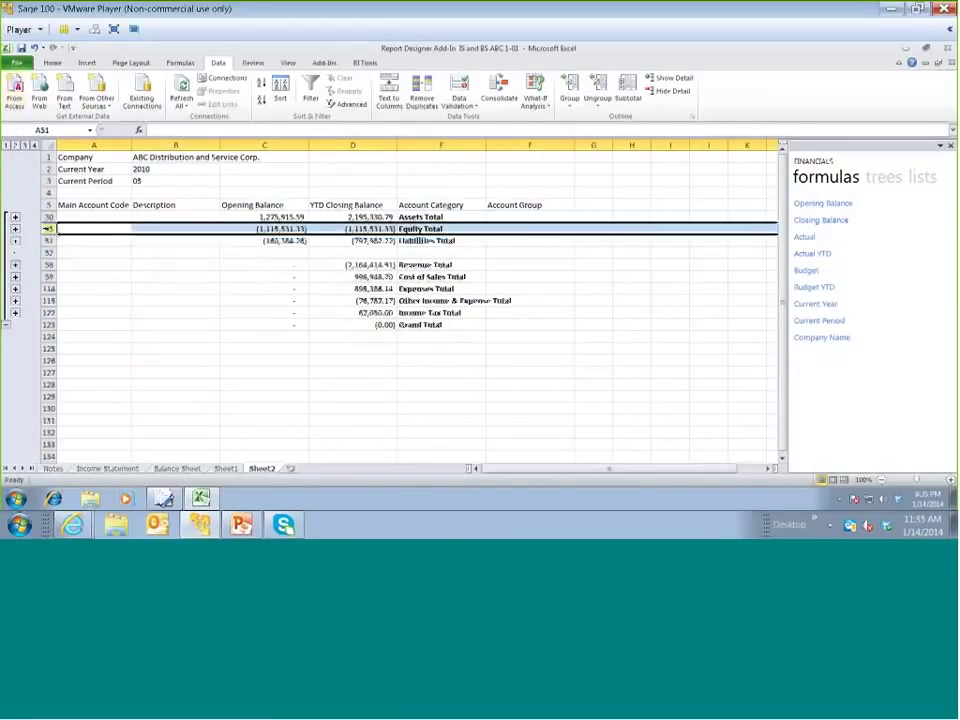
key(ctrl+shift+plus)
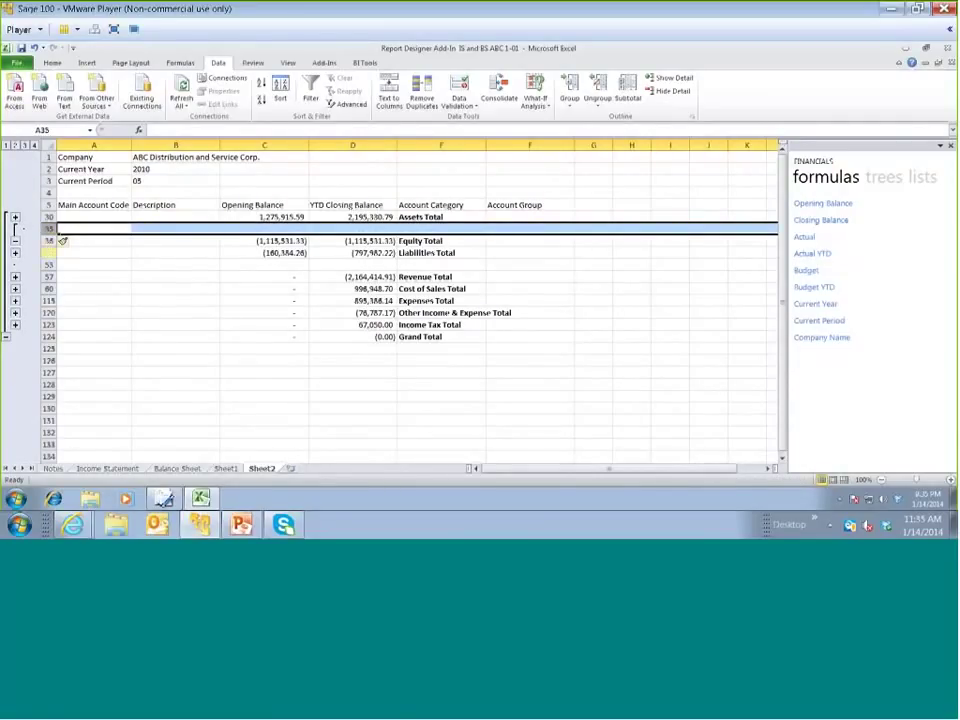
click(139, 215)
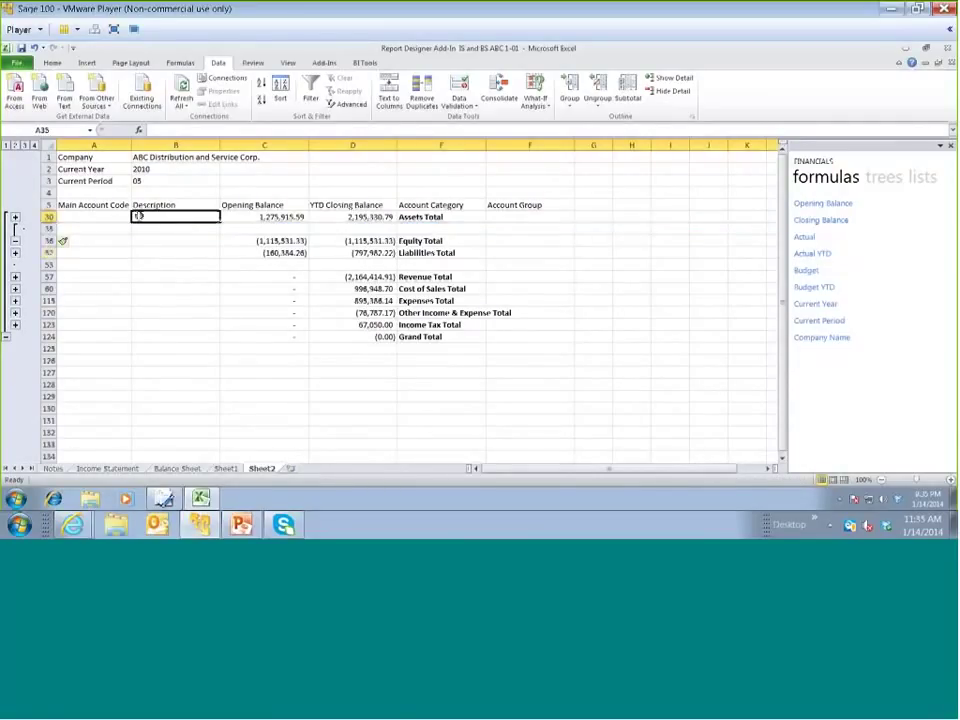
click(120, 220)
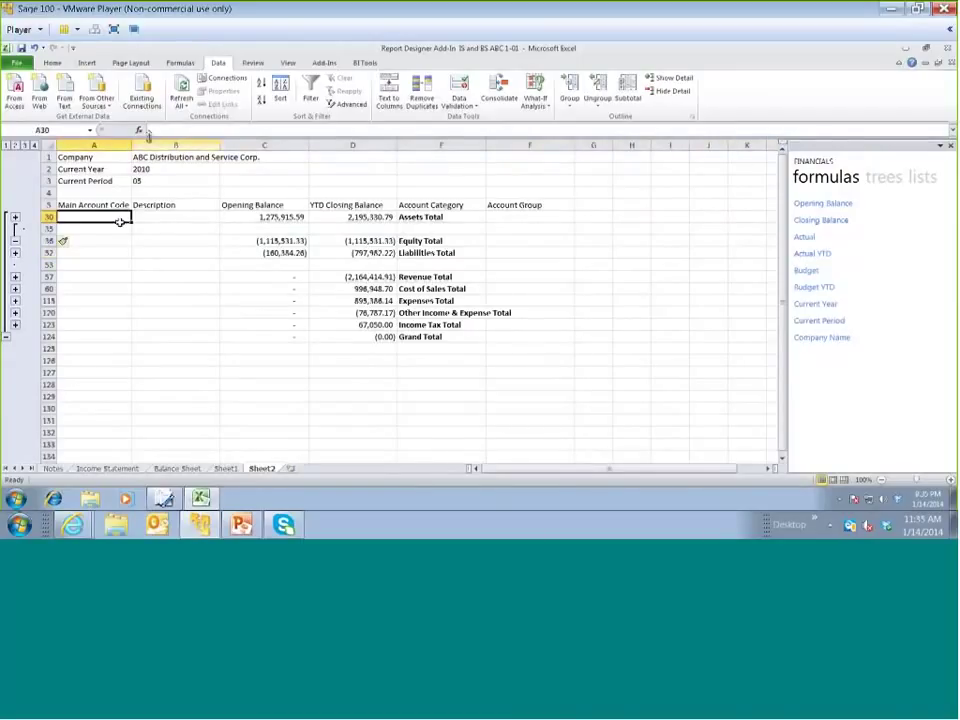
click(50, 63)
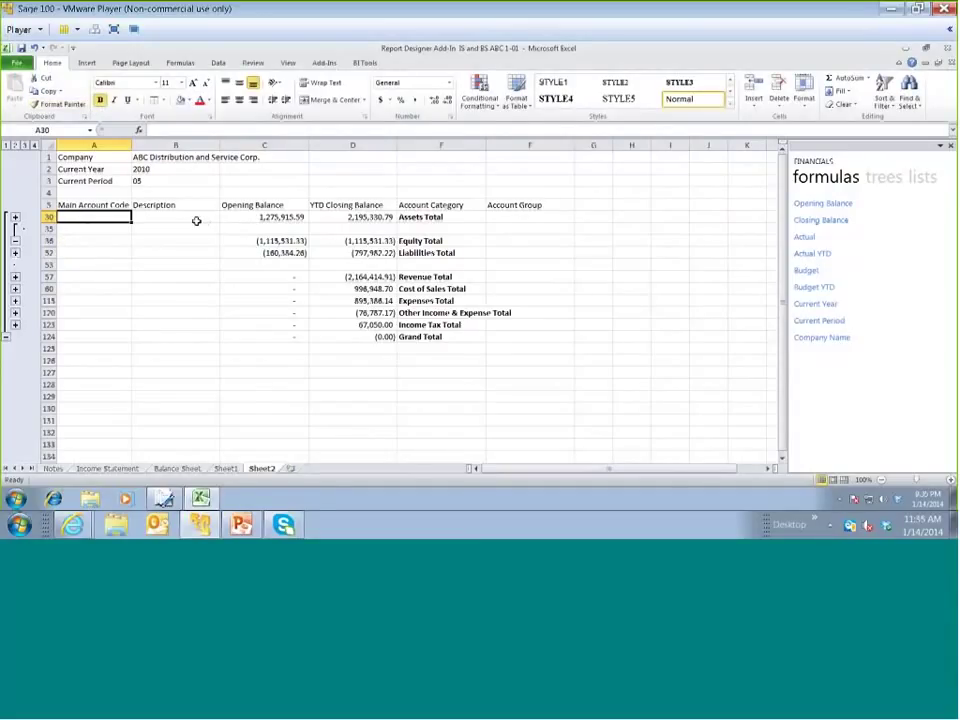
Enter ASSETS in A30 and a bold EQUITY heading in A36
text(A)
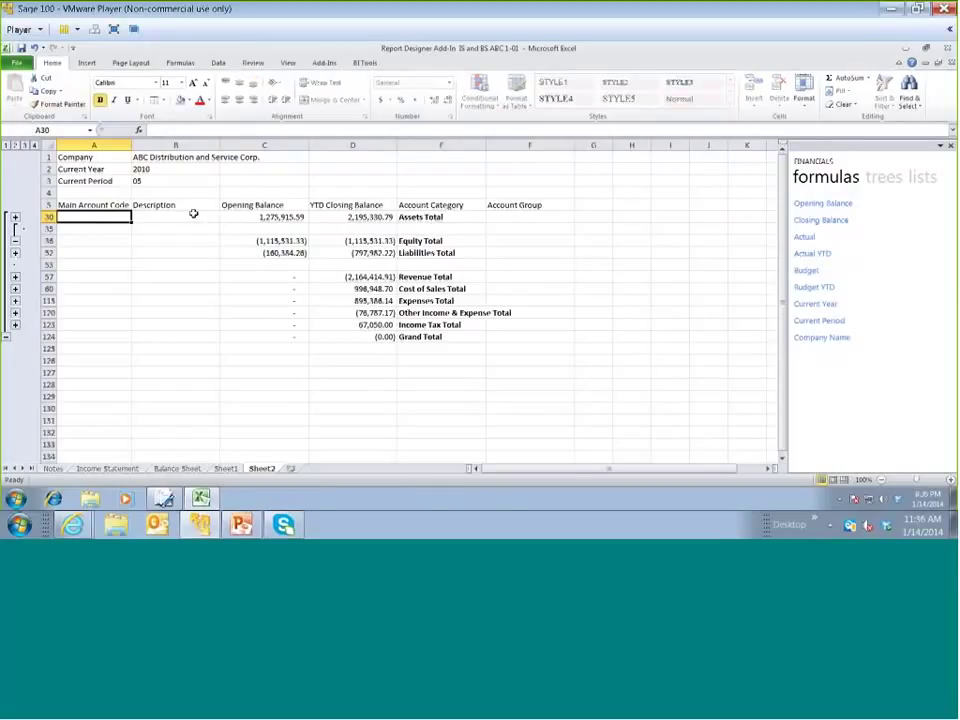
text(SSETS)
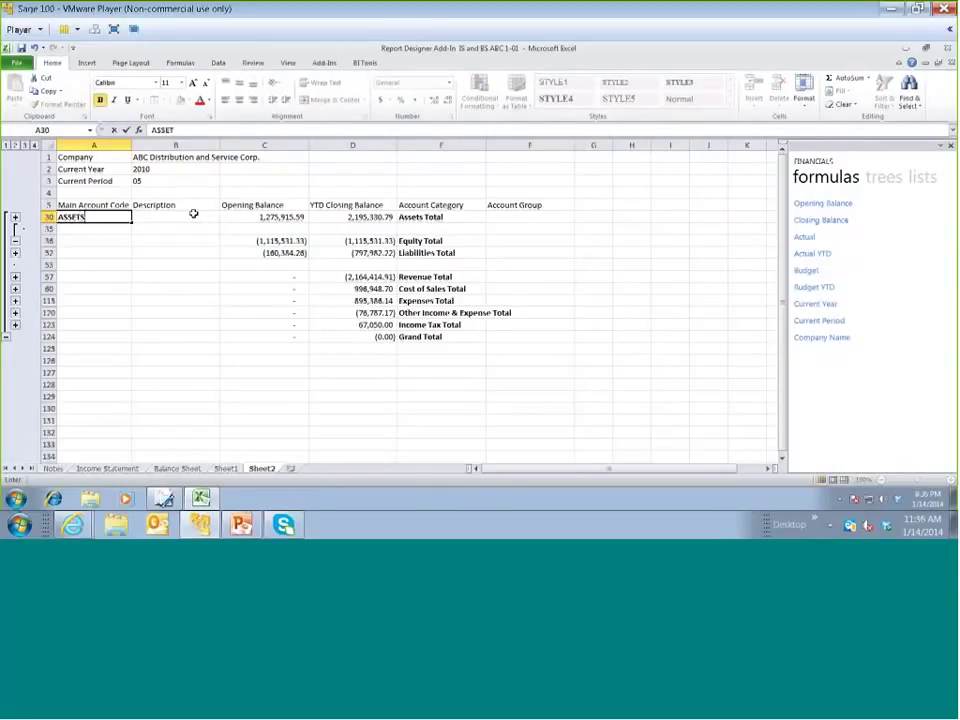
key(Return)
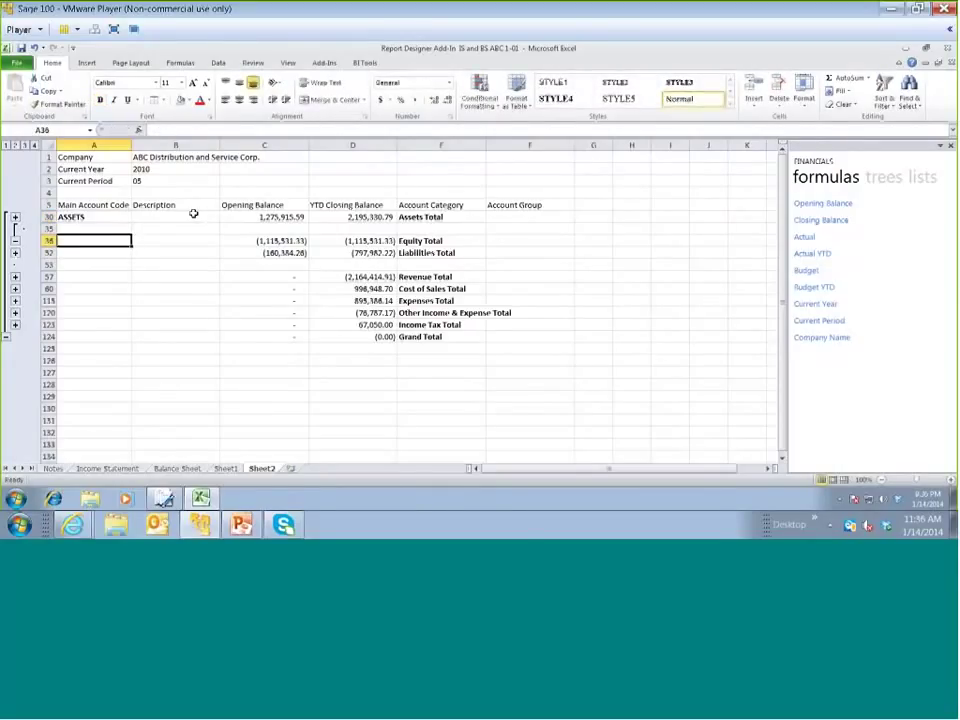
text(EQUITY)
key(BackSpace)
key(BackSpace)
key(BackSpace)
key(BackSpace)
key(BackSpace)
key(BackSpace)
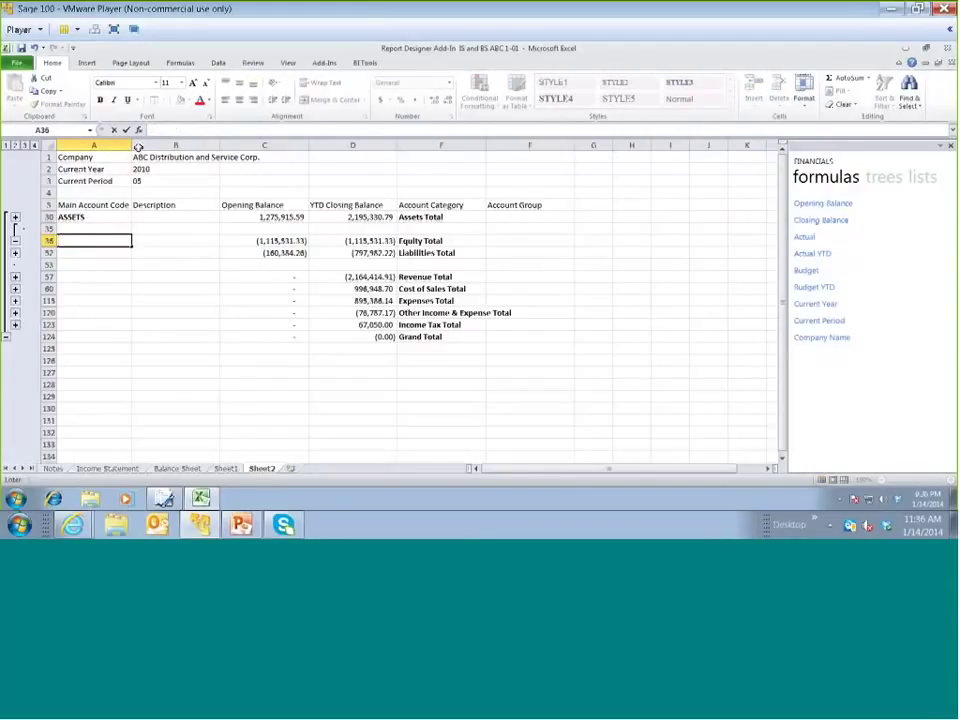
click(101, 104)
text(EQUITY)
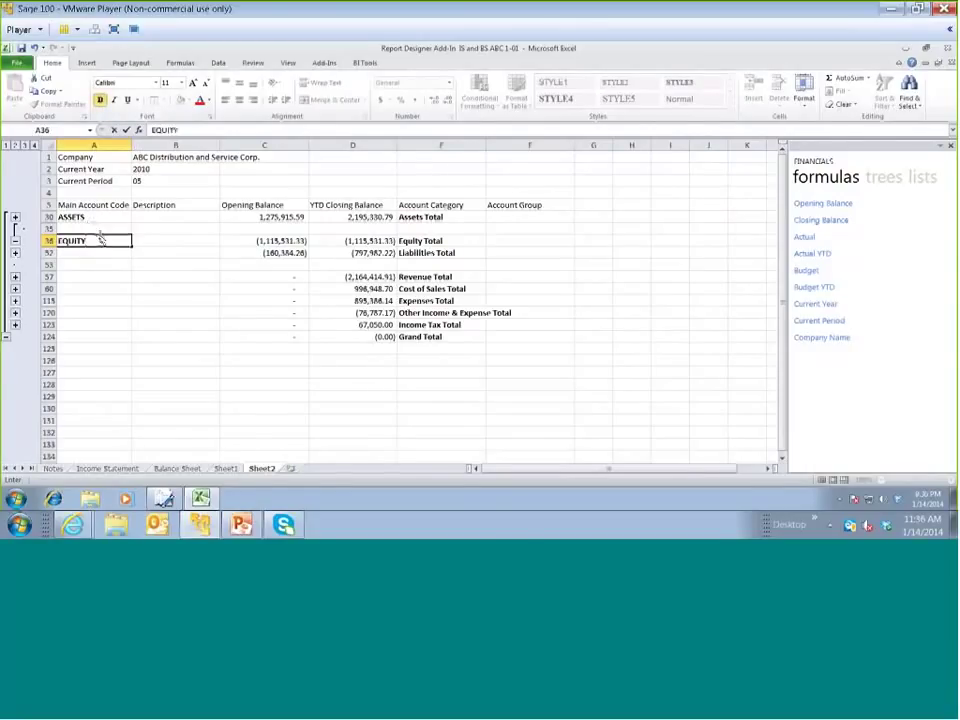
click(94, 252)
Type a bold LIABILITIES heading in A52 and select the headings A30:A52
text(L)
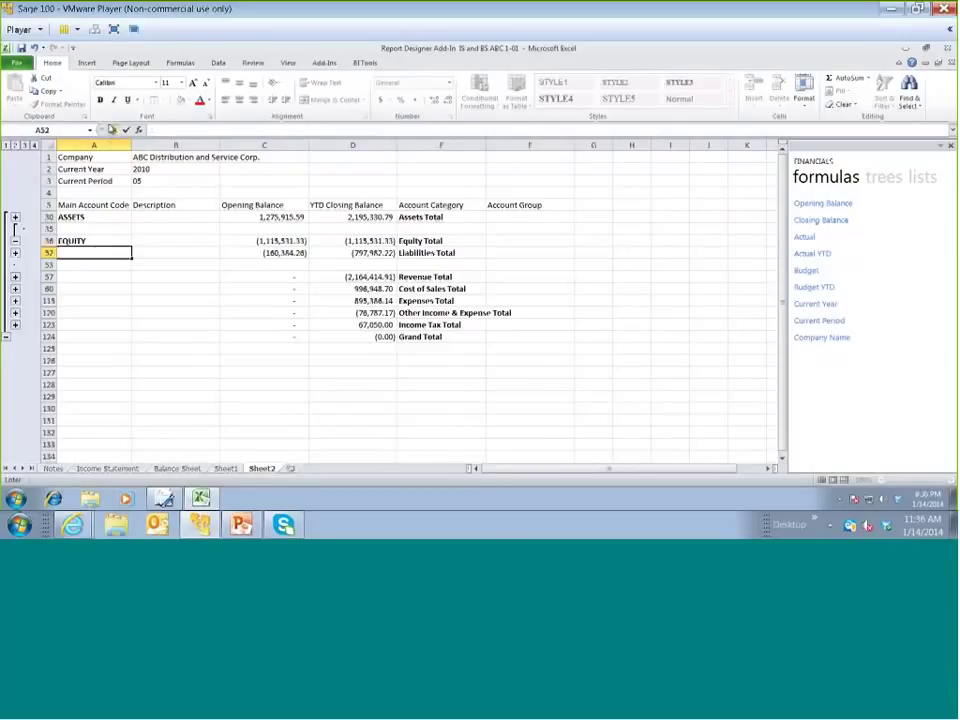
click(100, 101)
text(IABILITIES)
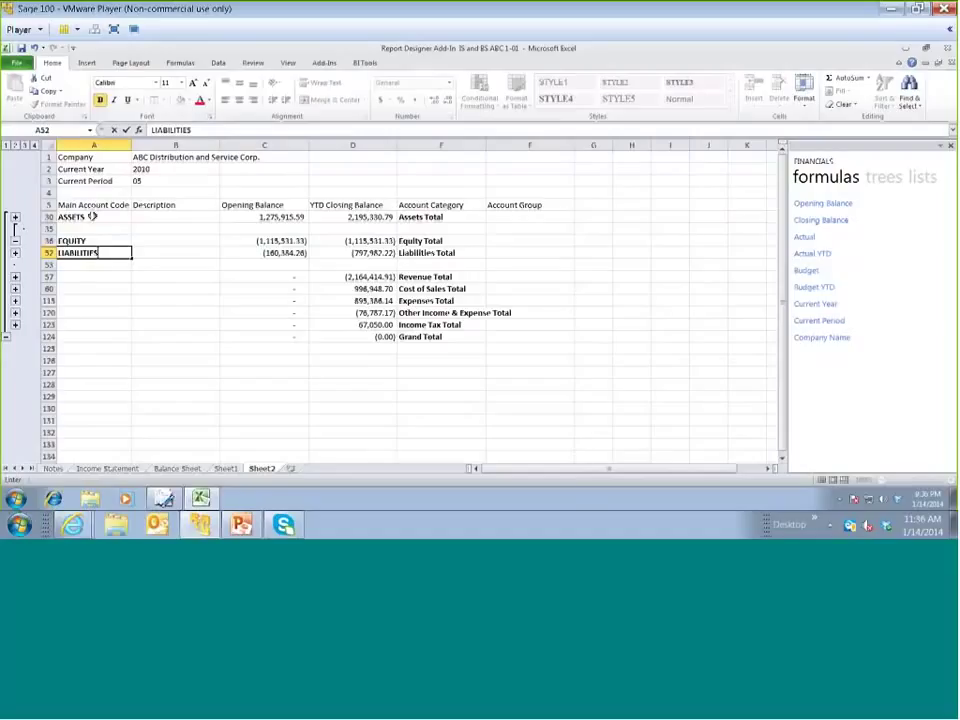
drag(91, 214, 102, 262)
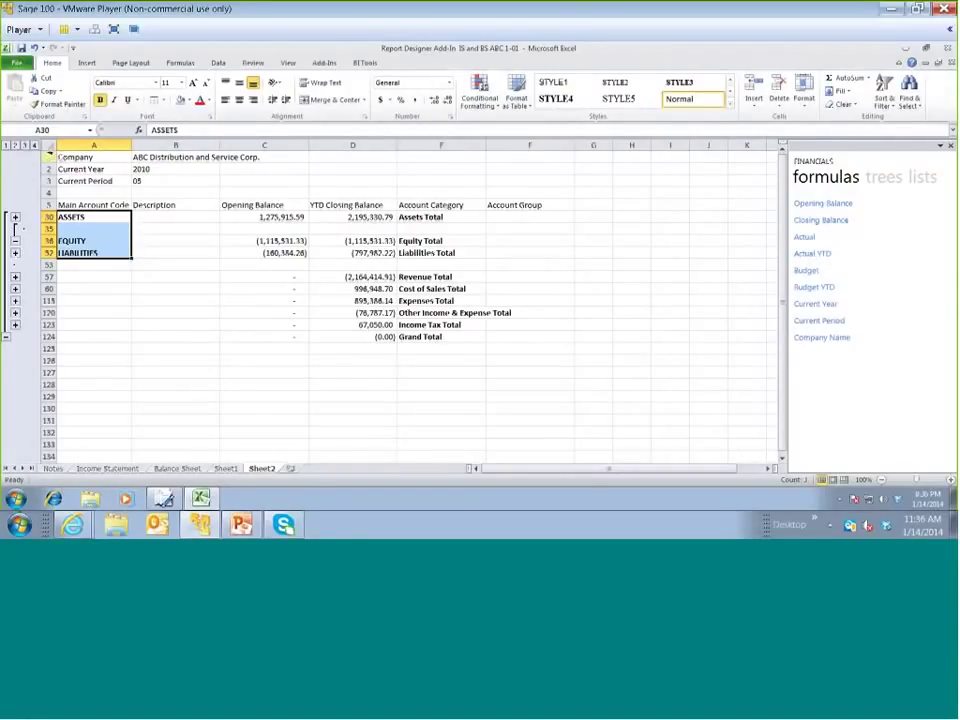
Expand the outline and label asset groups Current Assets, Other assets, and Property, Plant and Equipment
click(25, 147)
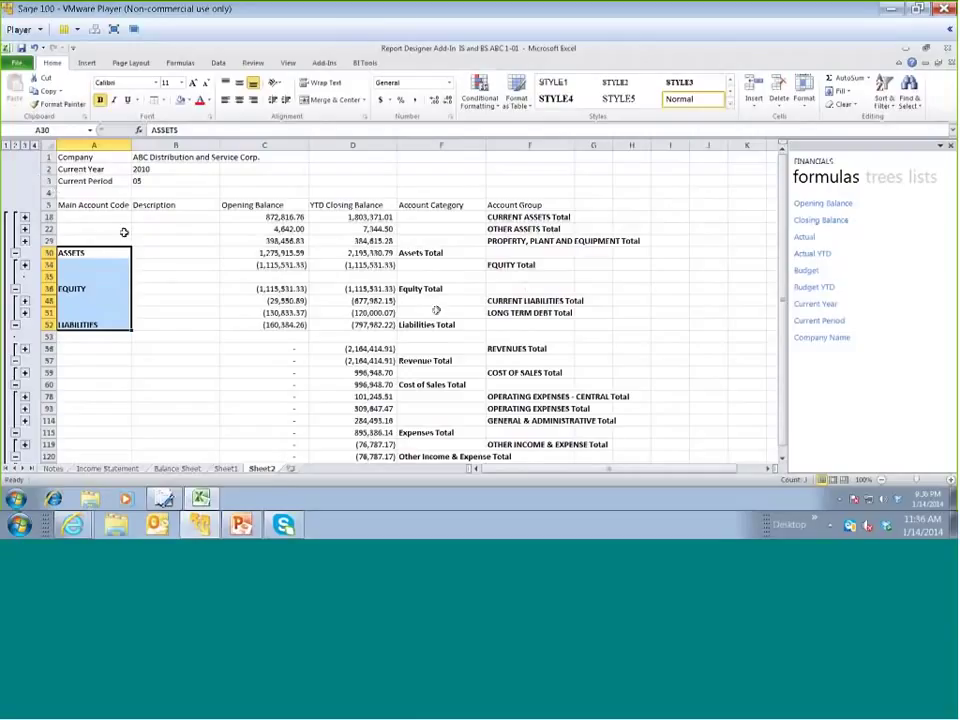
click(166, 228)
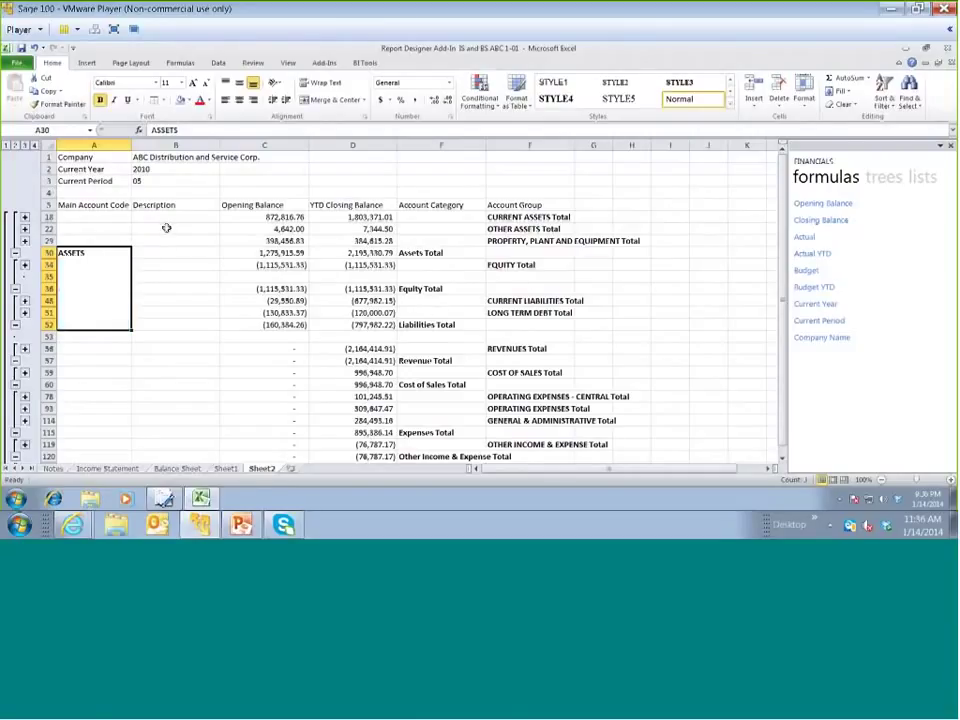
click(162, 217)
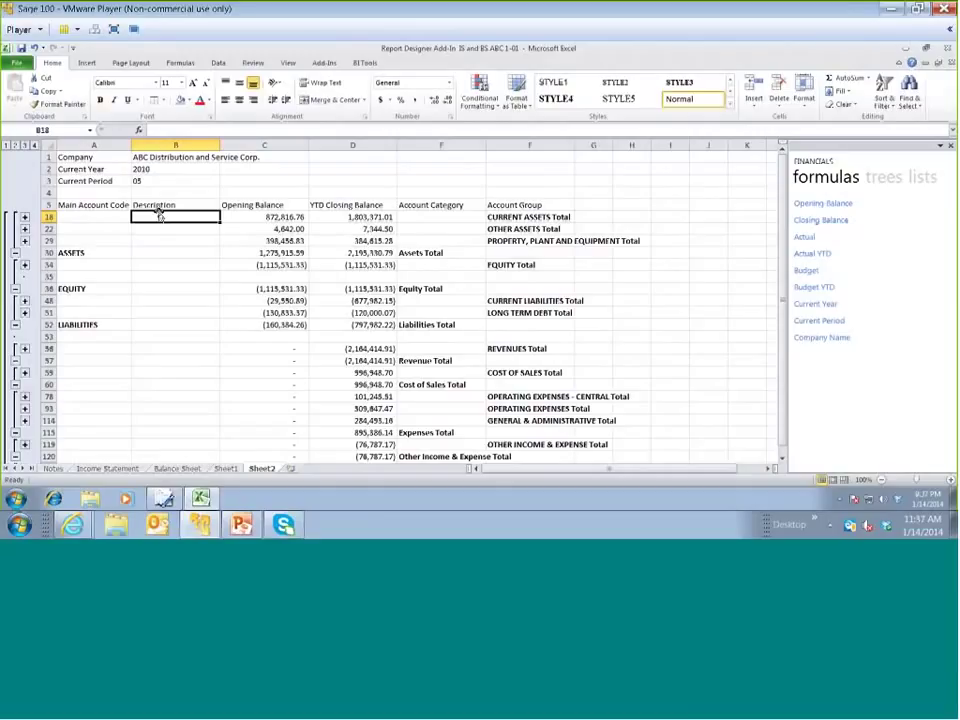
text(Current)
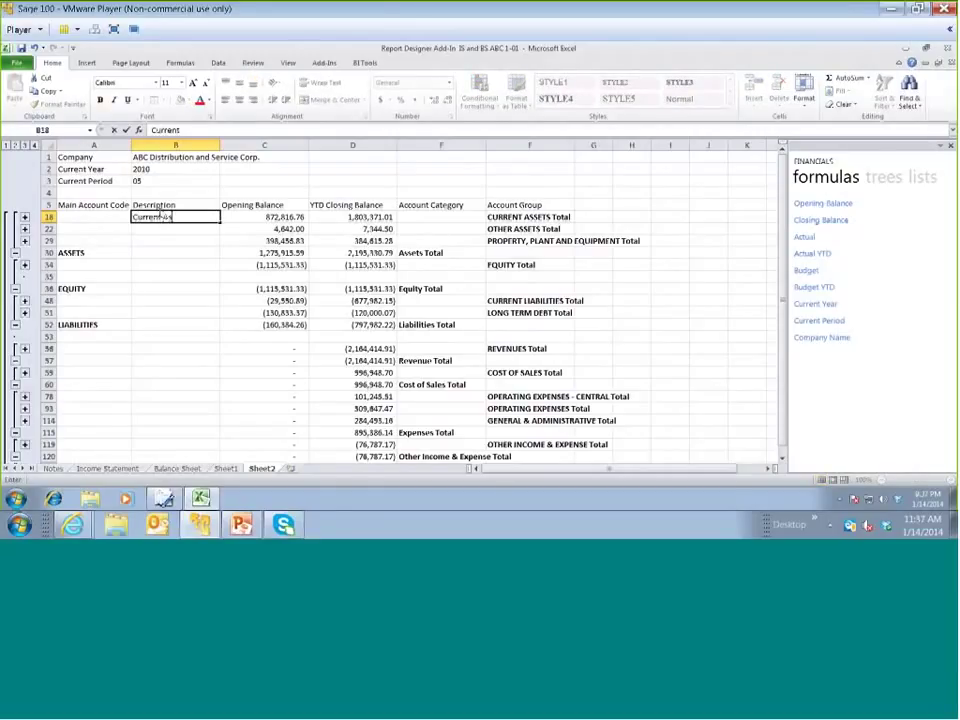
text( Assets)
key(Return)
text(Other assets)
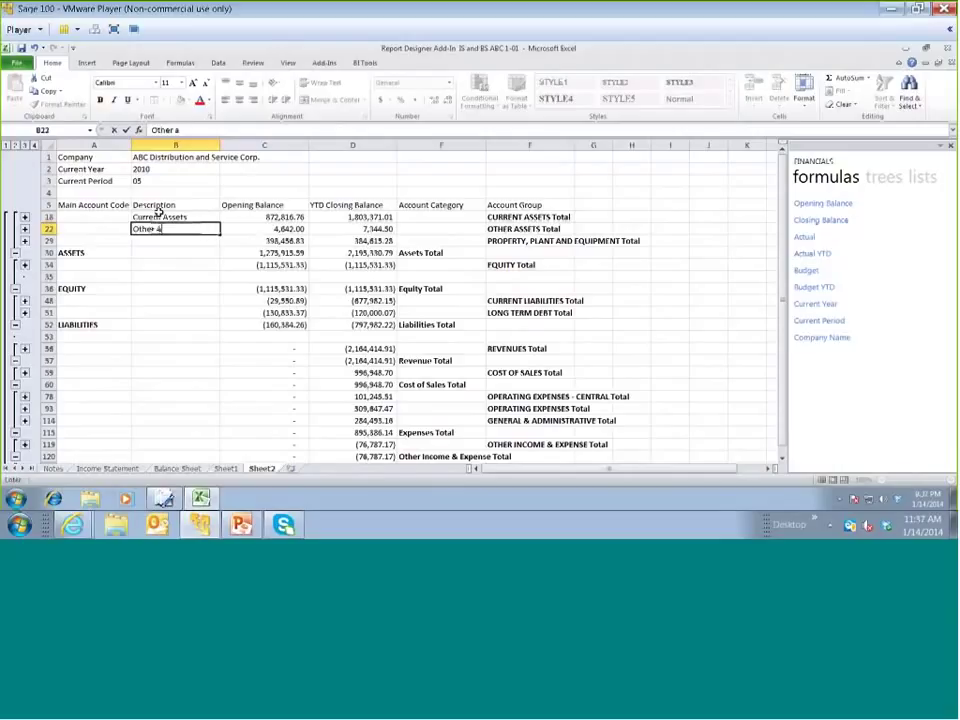
key(Return)
text(Property, Plant)
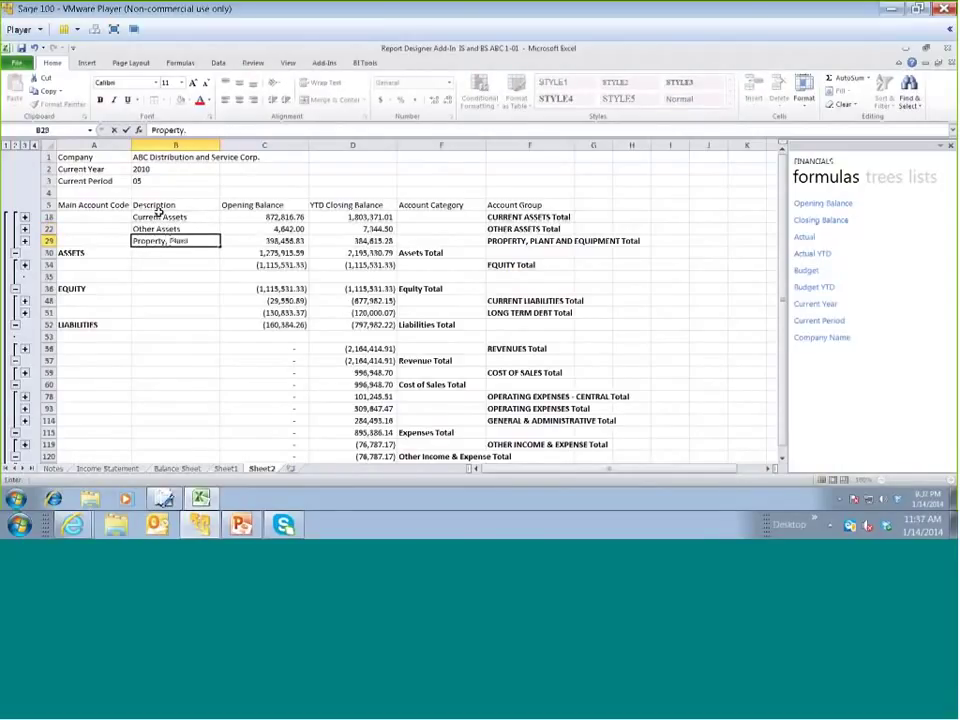
text( and Equipment)
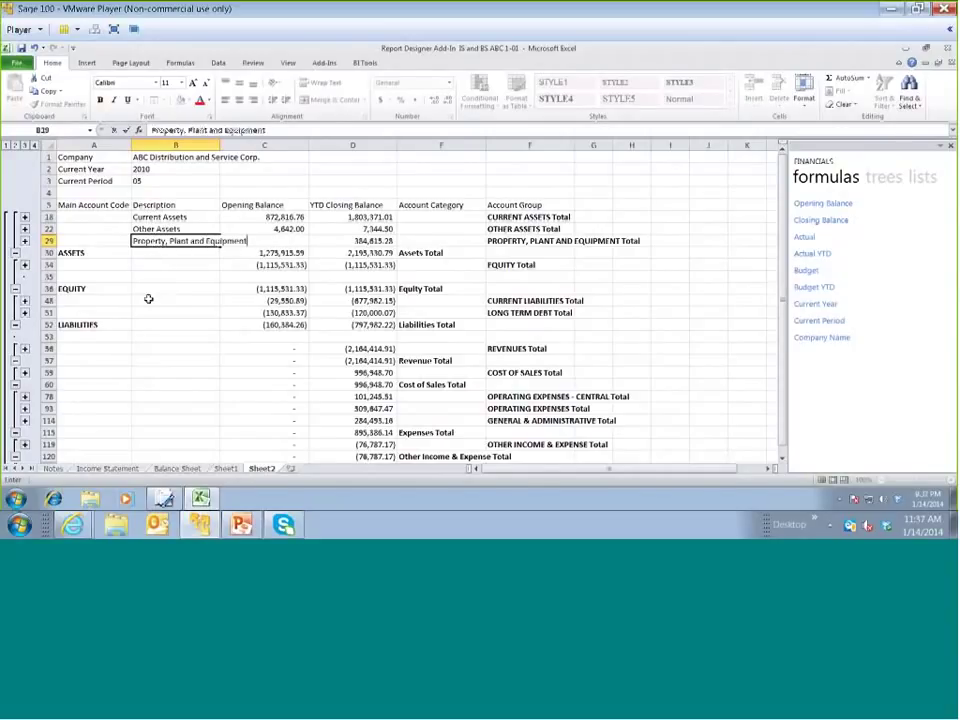
click(149, 300)
Label the liability subtotal rows Current Liabilities (B48) and Long Term Debt (B51)
text(Current Lia)
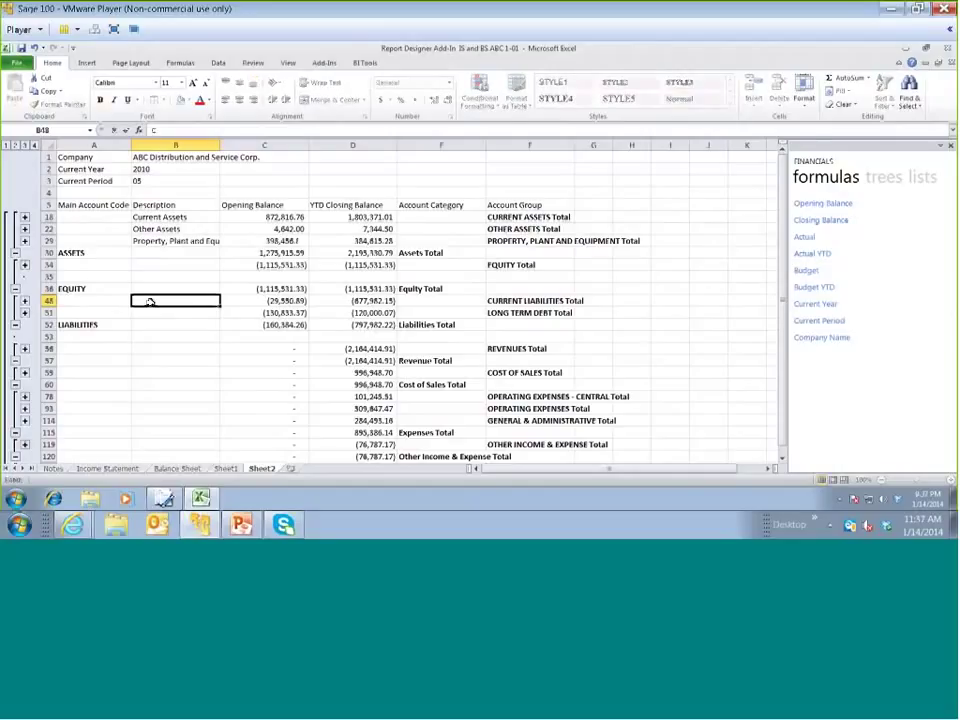
text(bilities)
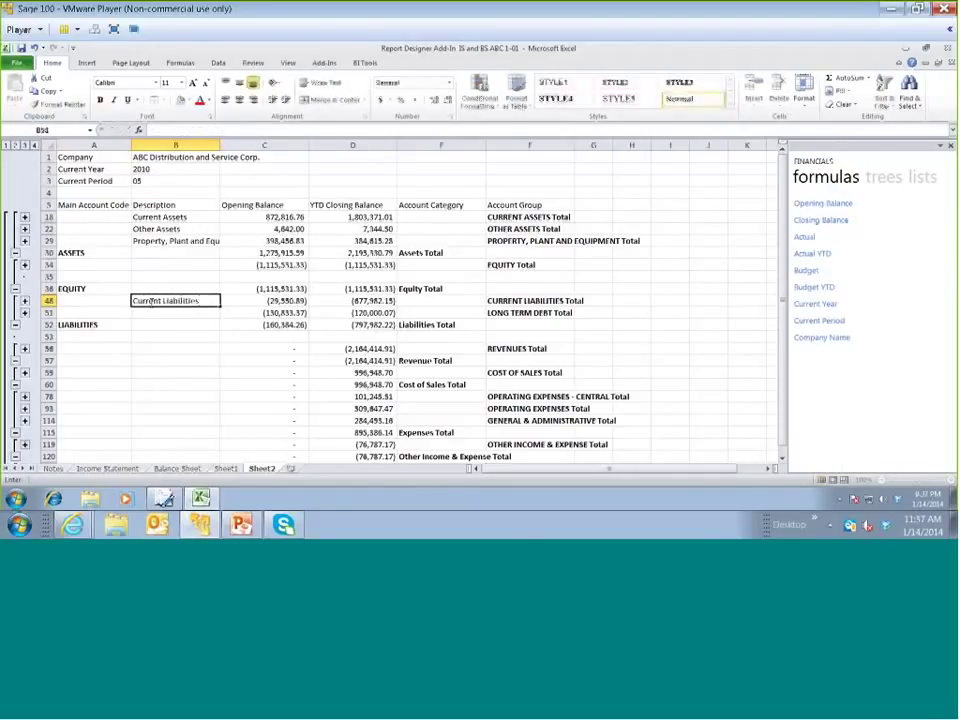
key(Return)
text(Long Term De)
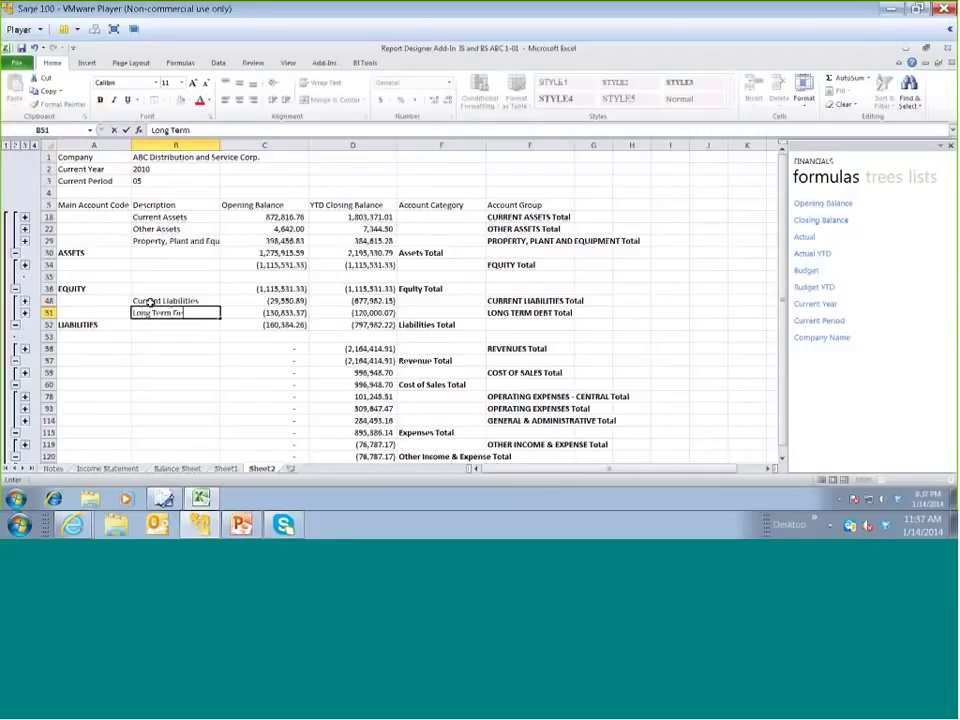
text(bt)
click(164, 276)
click(127, 277)
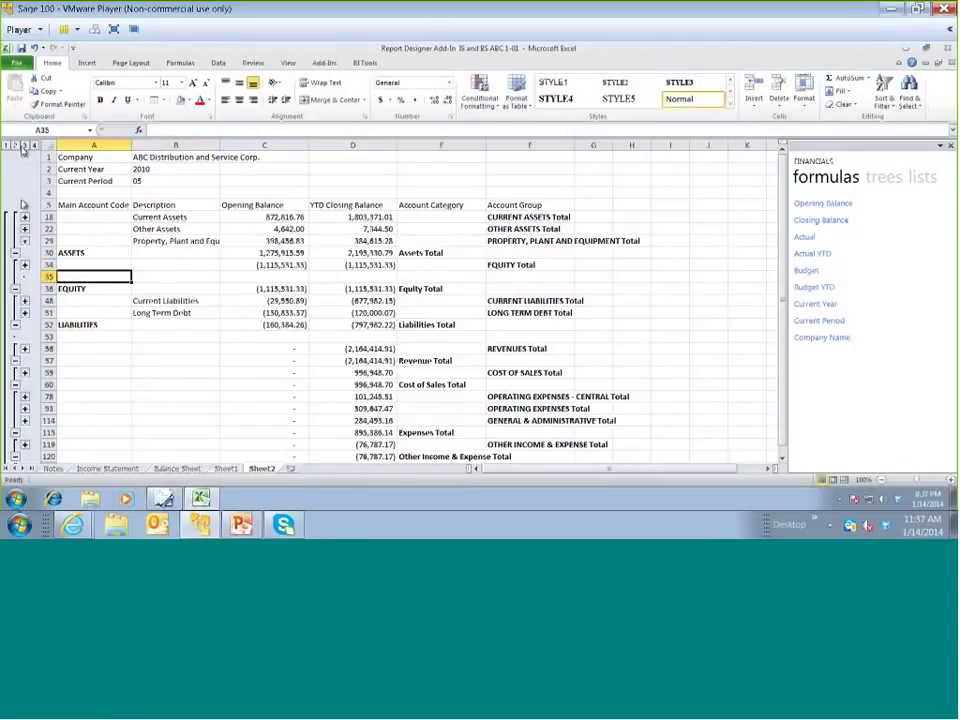
Expand the equity accounts group and insert a blank row above LIABILITIES
click(25, 265)
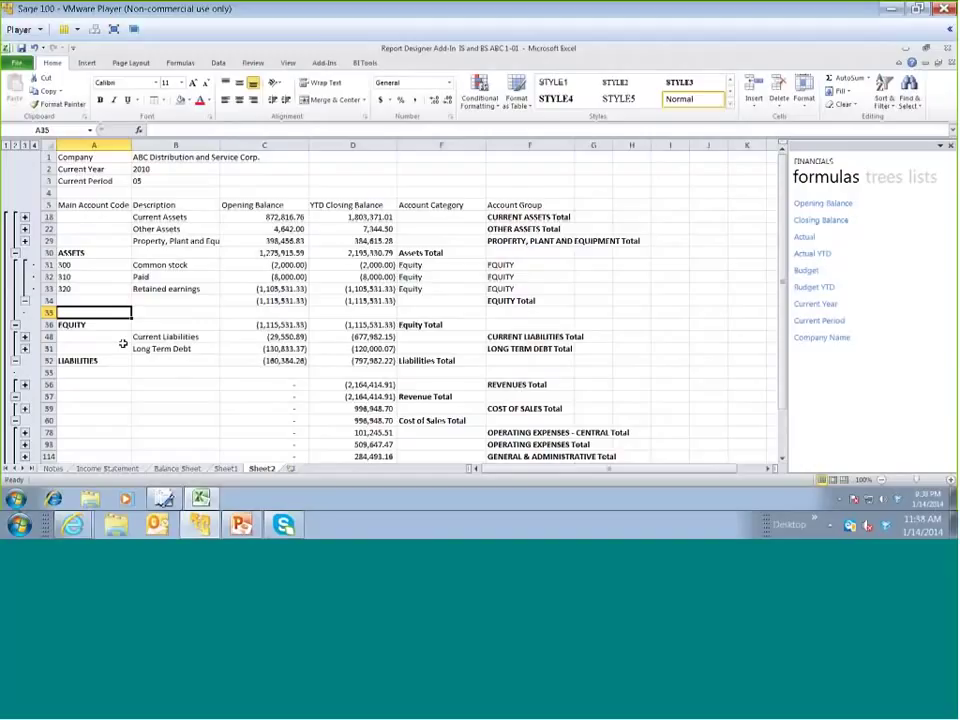
click(48, 360)
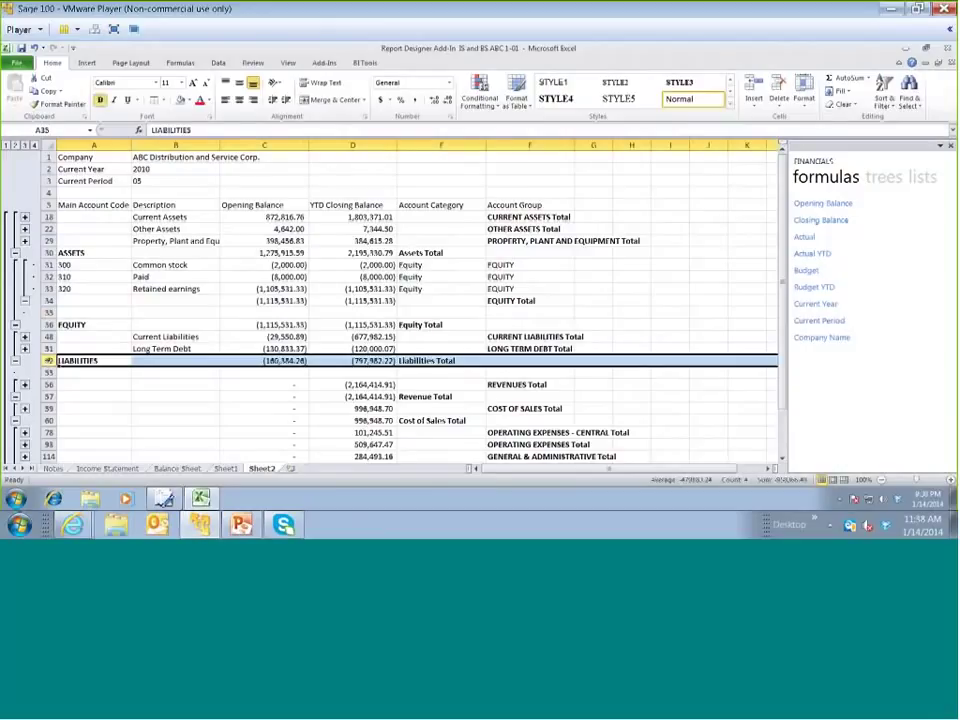
key(ctrl+shift+plus)
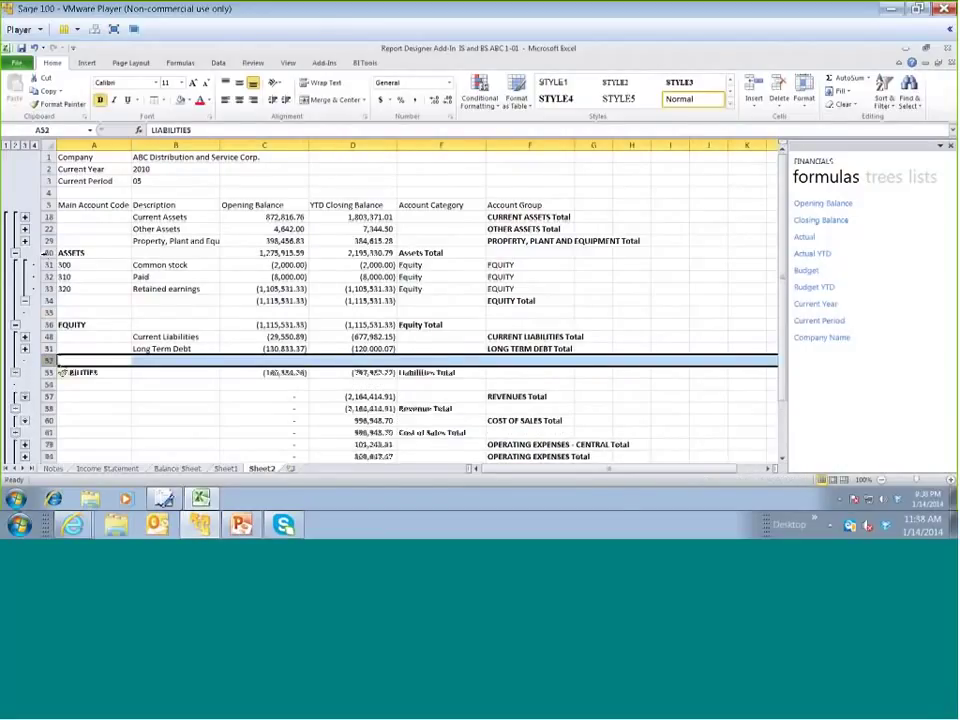
Insert blank rows above the Common stock and Retained earnings rows
click(47, 252)
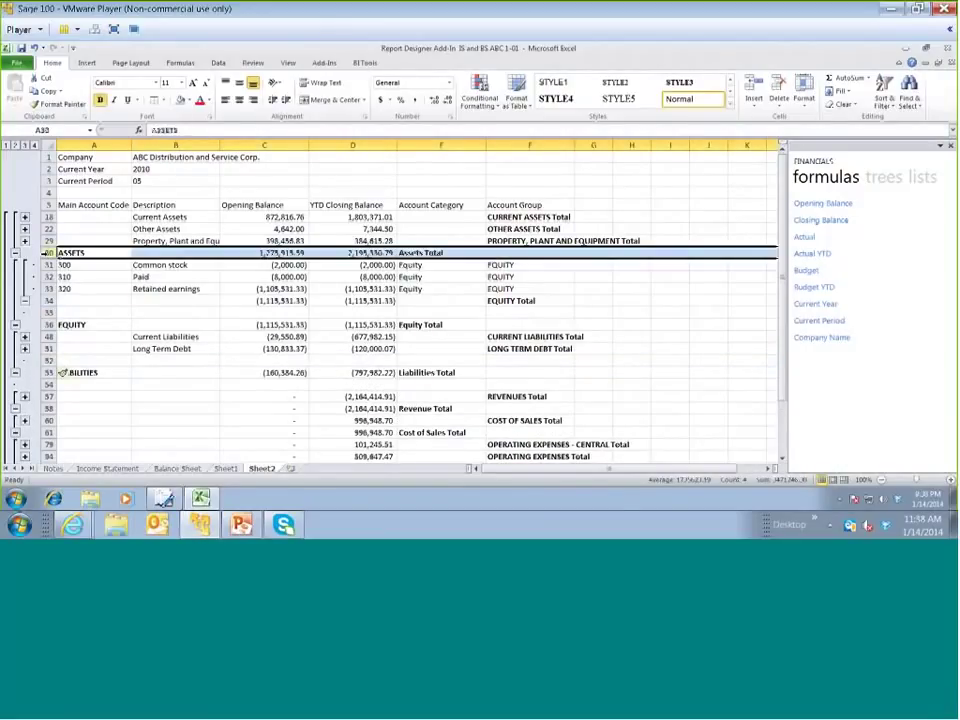
click(70, 265)
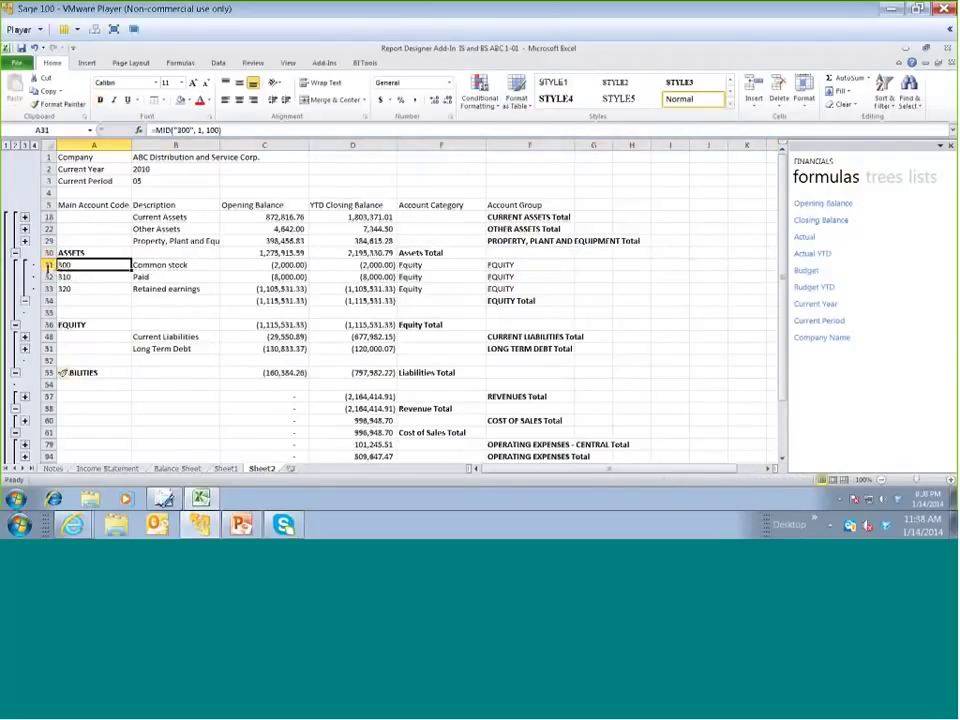
click(46, 264)
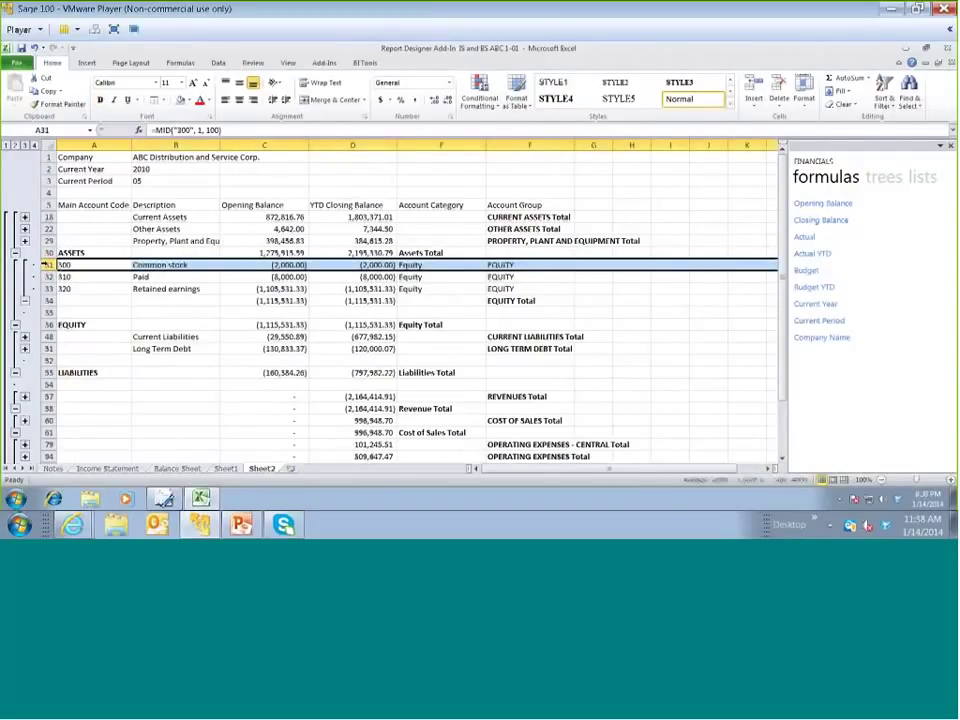
key(ctrl+shift+plus)
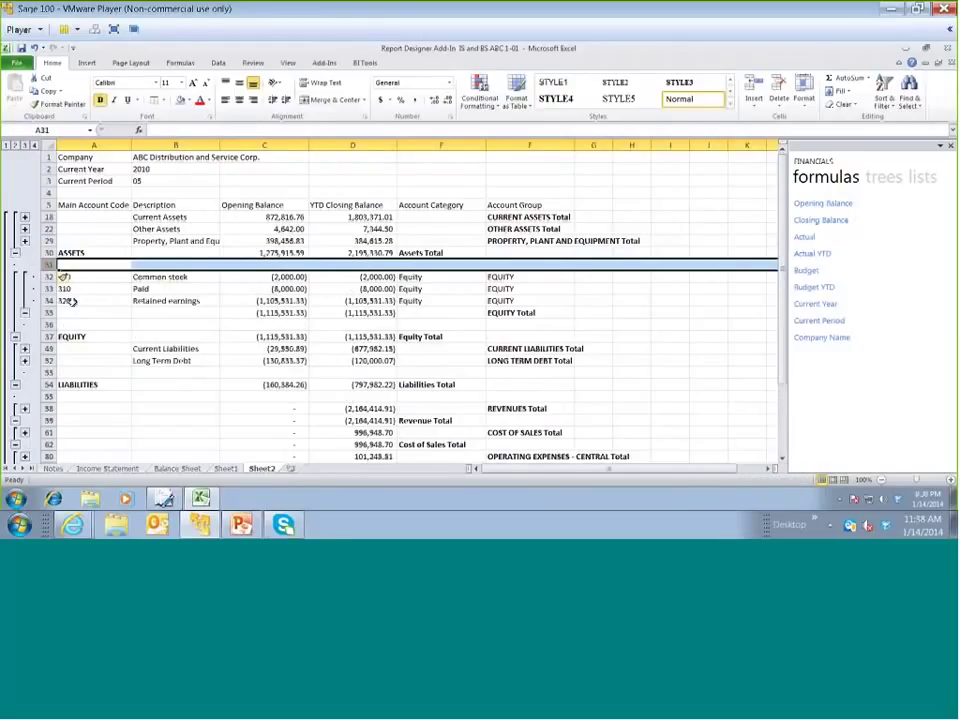
click(70, 301)
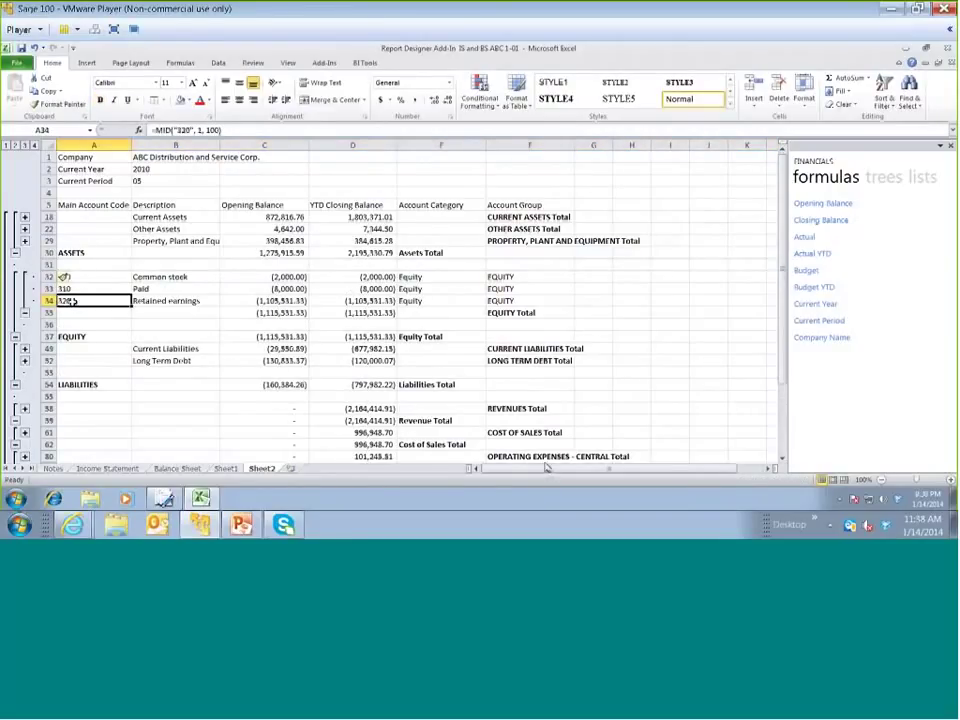
scroll(70, 300, down, 1)
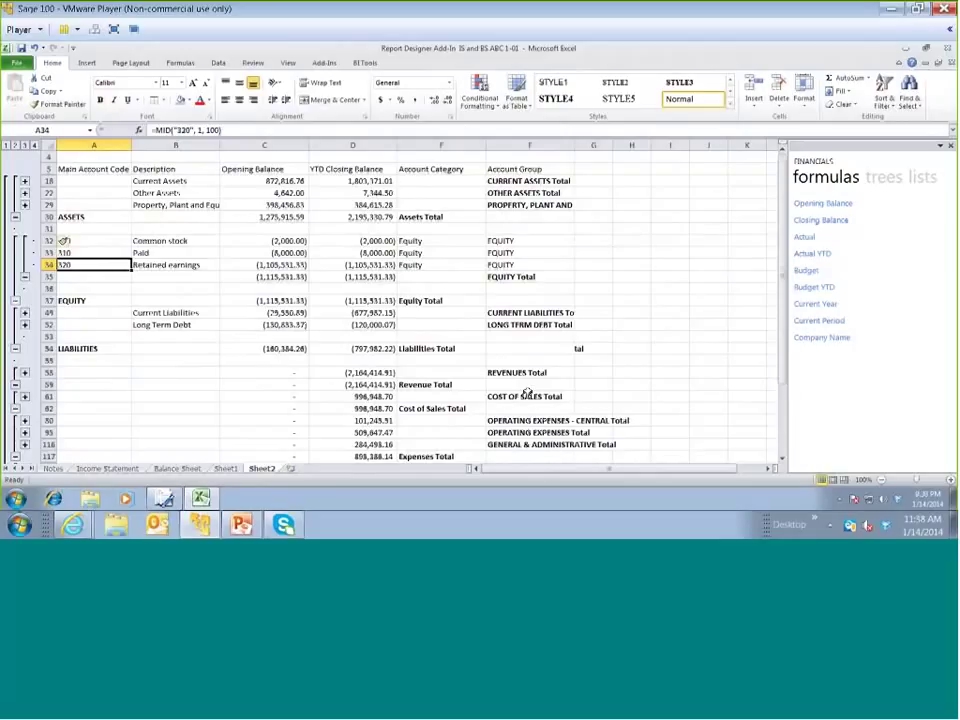
scroll(60, 299, up, 1)
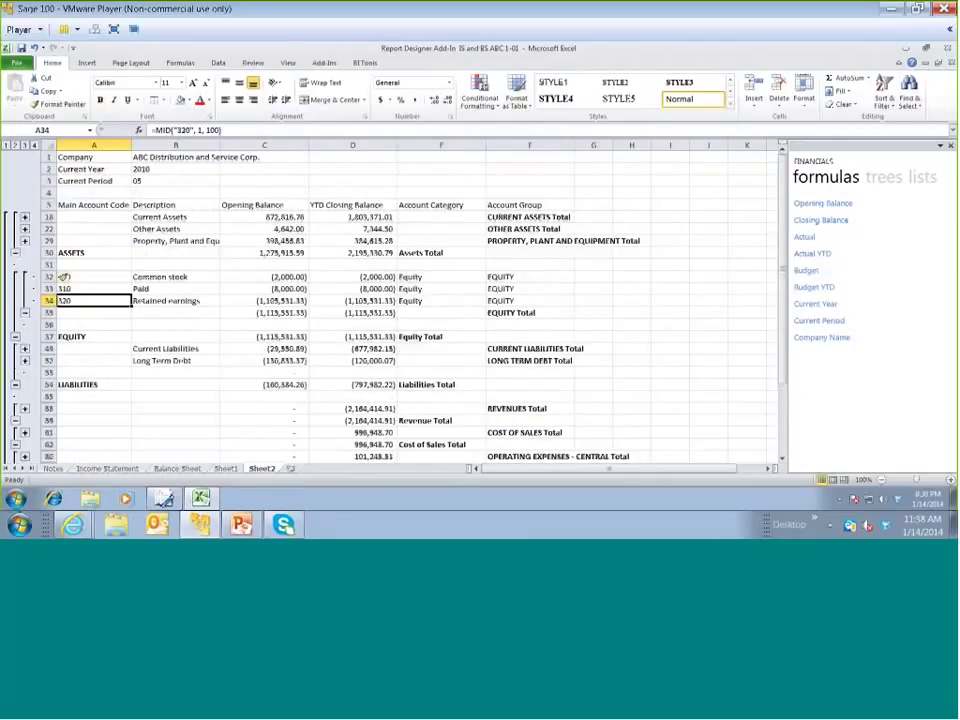
click(48, 300)
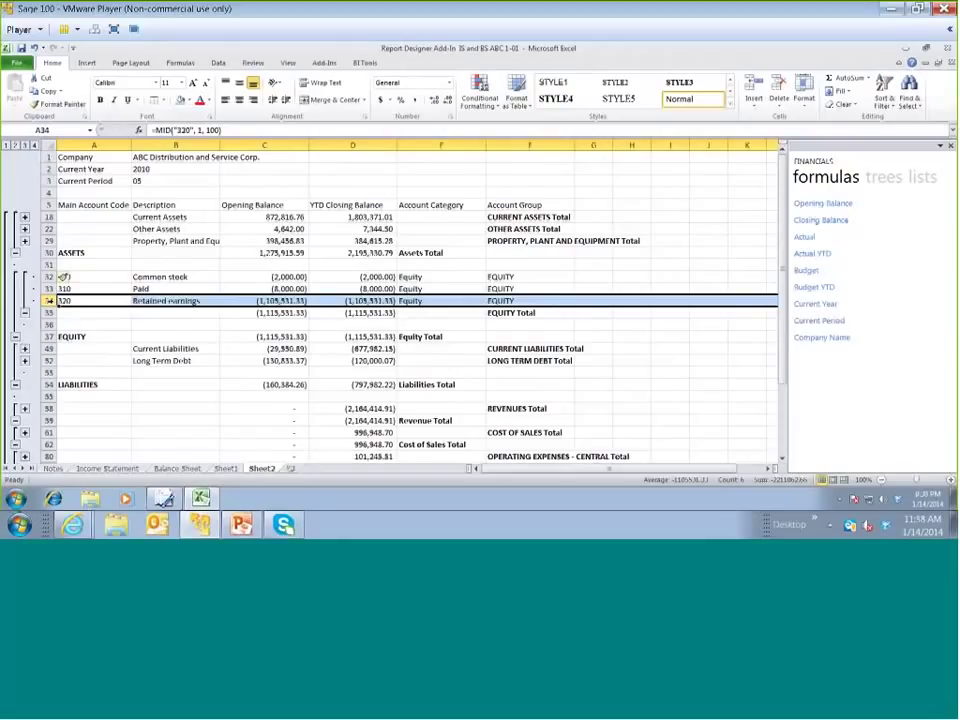
key(ctrl+shift+plus)
Fill the new row with account range 400 to 999 and description Current Year Earnings
click(86, 300)
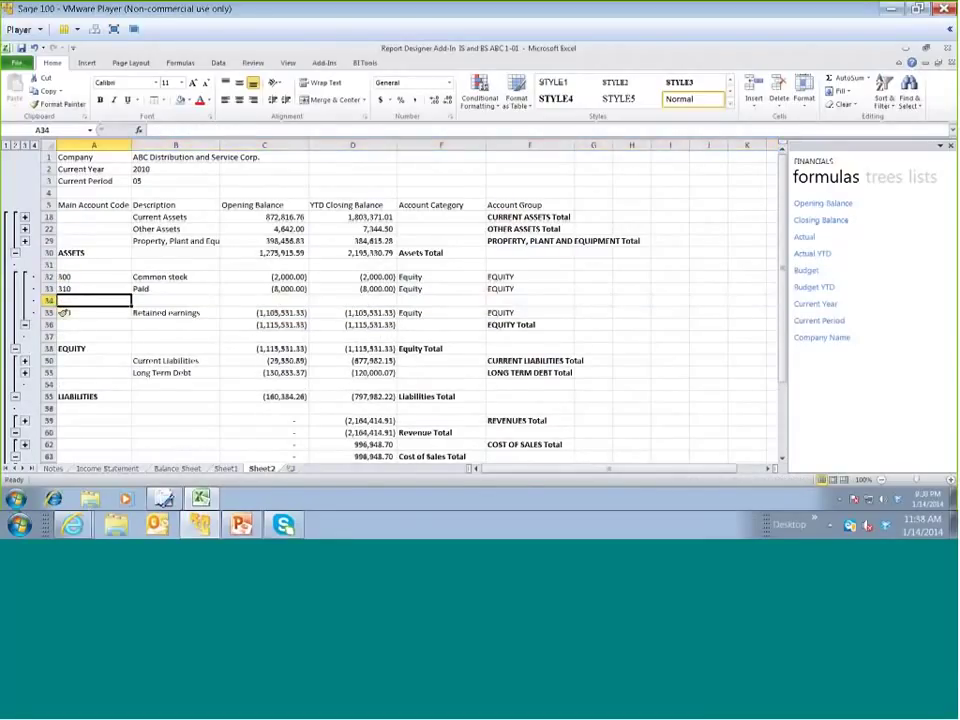
scroll(200, 350, down, 1)
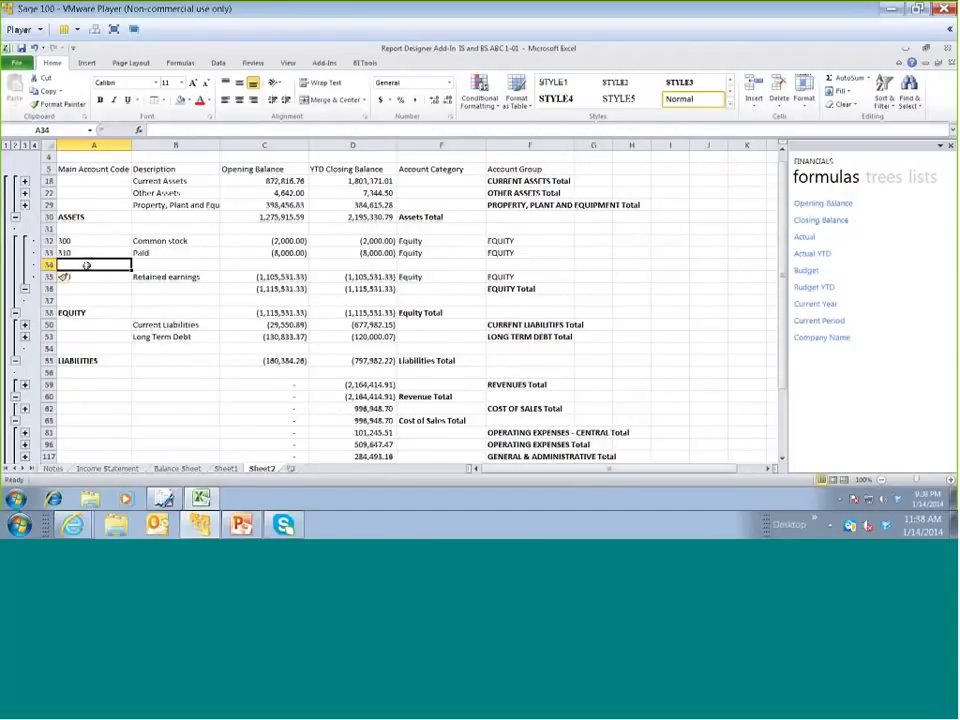
text(3)
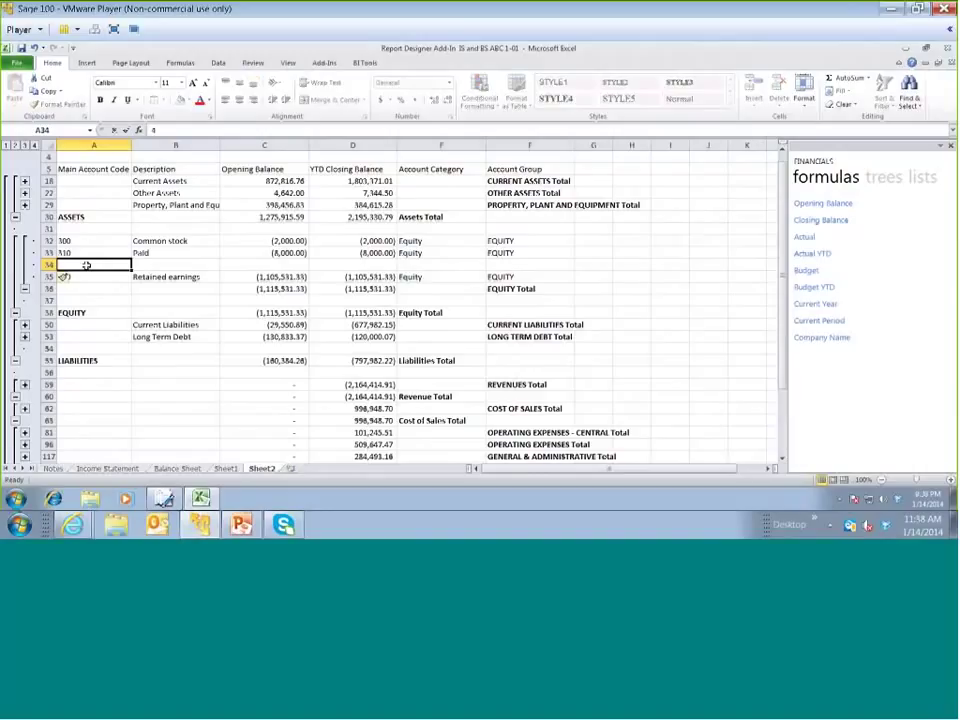
text(00)
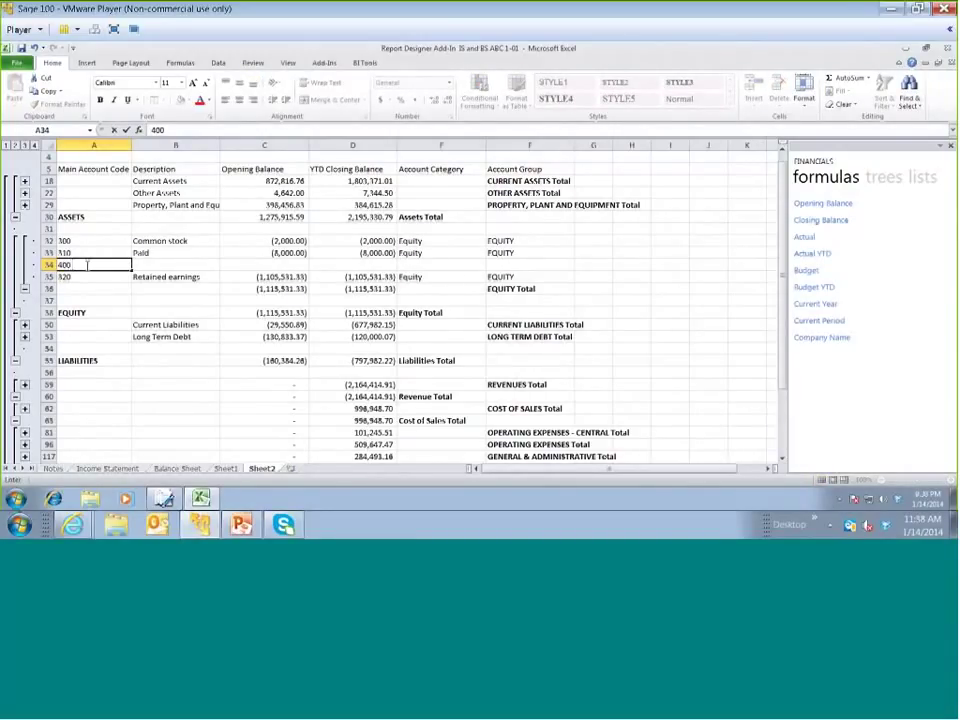
text(to)
text( 4)
text(99)
key(Return)
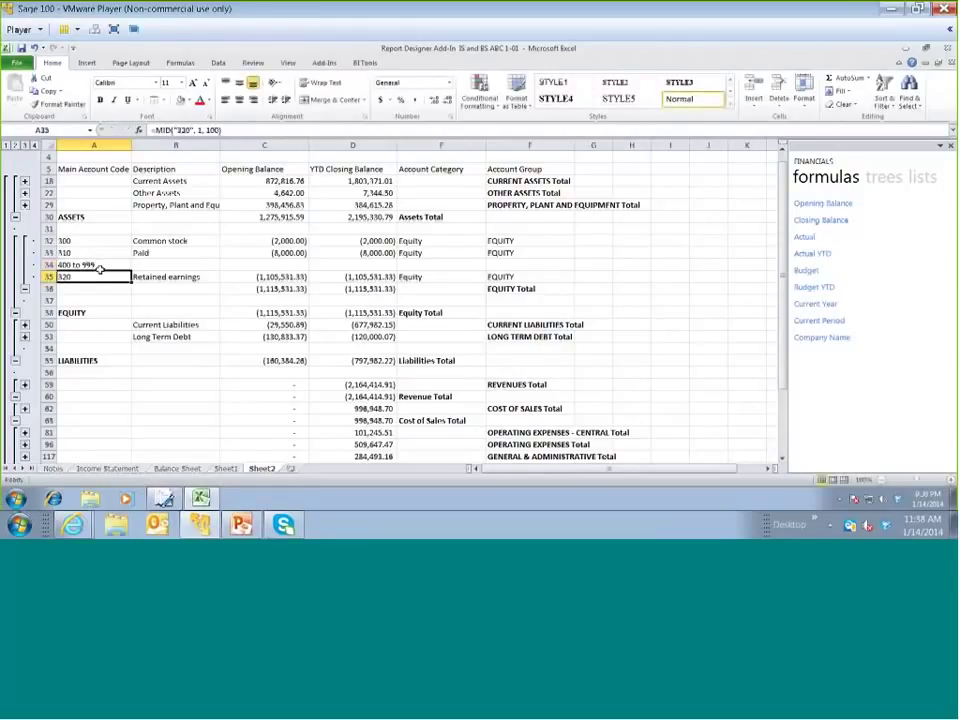
click(151, 265)
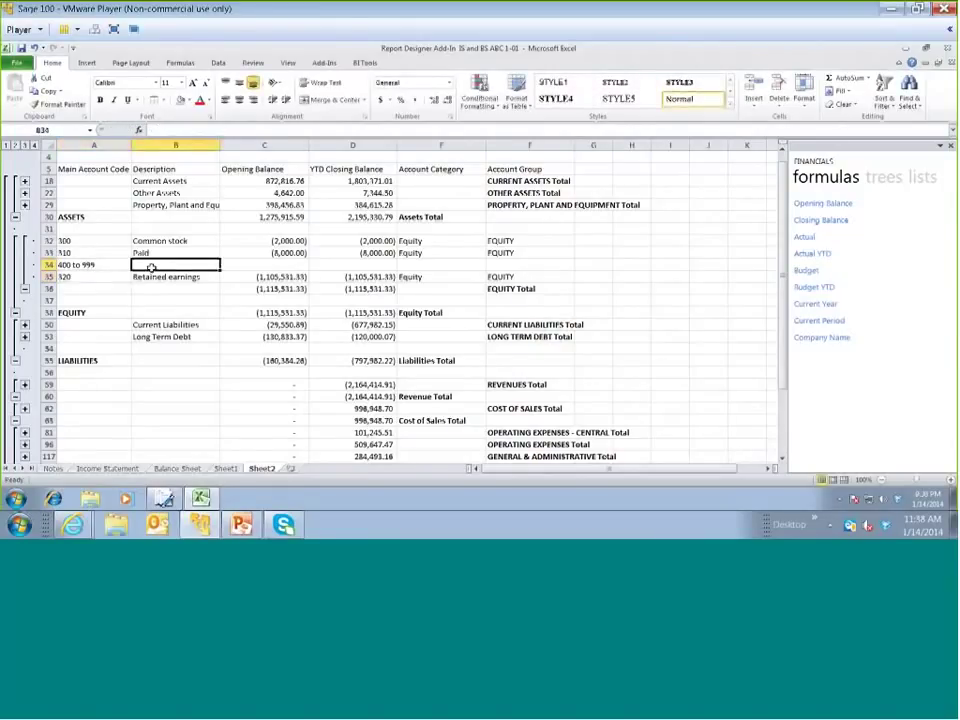
text(Current Year Earning)
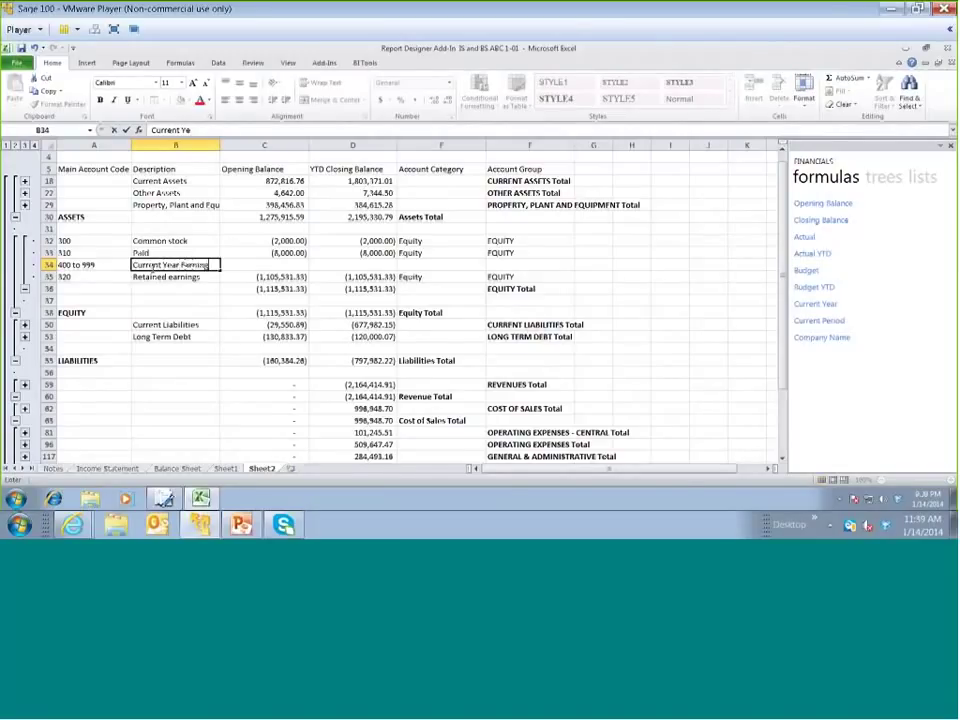
text(s)
click(277, 260)
Fill the Paid row's balance formulas C33:D33 down to Current Year Earnings in row 34
drag(279, 253, 342, 253)
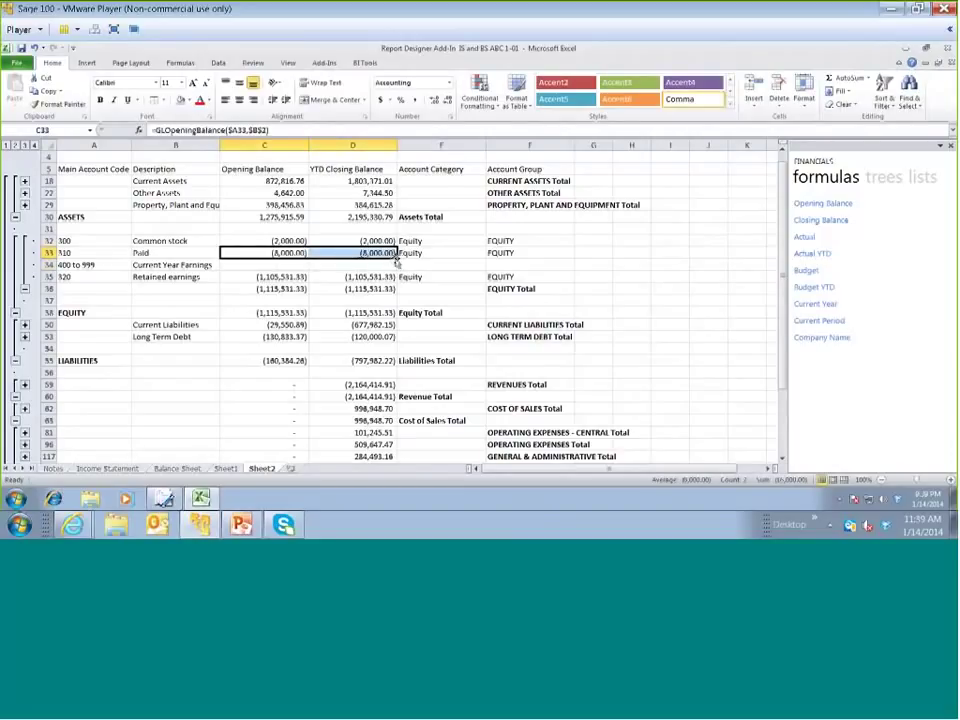
drag(397, 260, 397, 272)
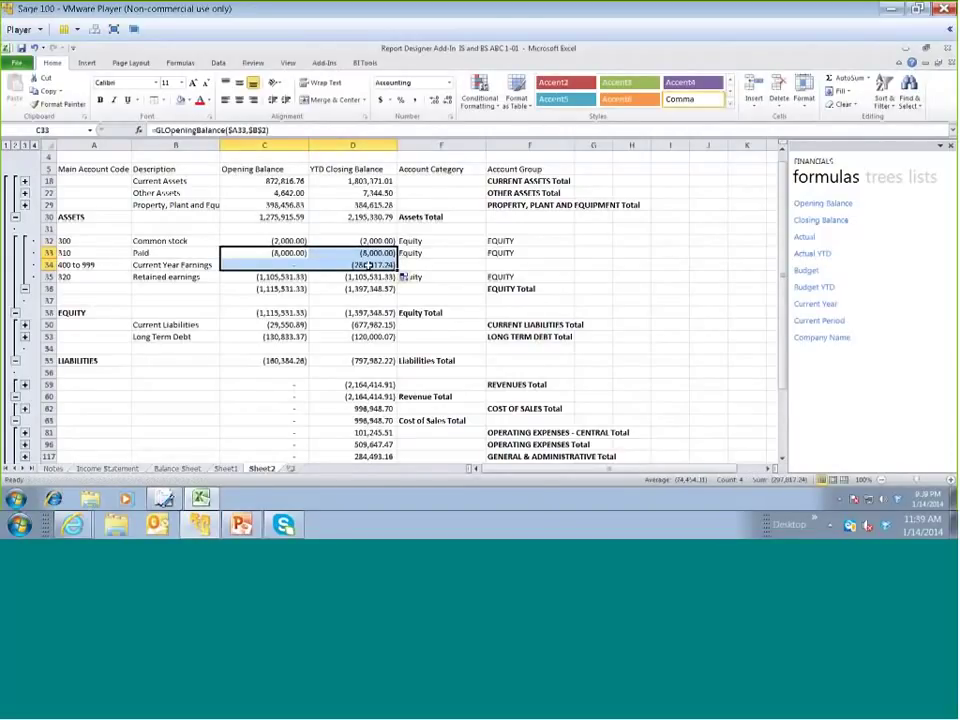
click(368, 265)
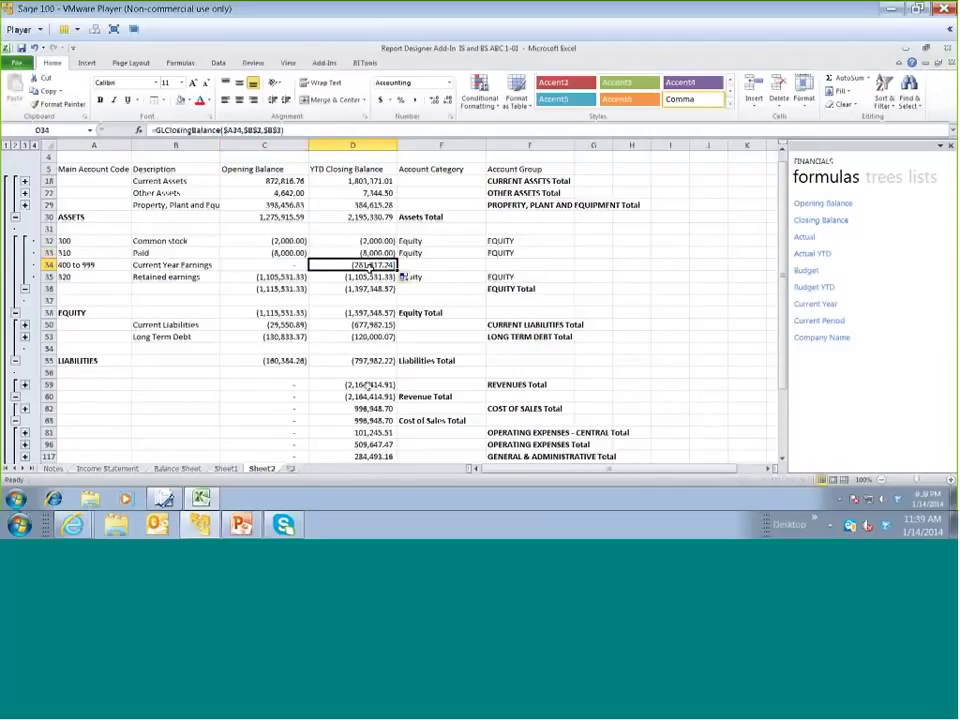
Delete rows 56 to 126 so Grand Total sits directly under Liabilities Total
scroll(368, 385, down, 2)
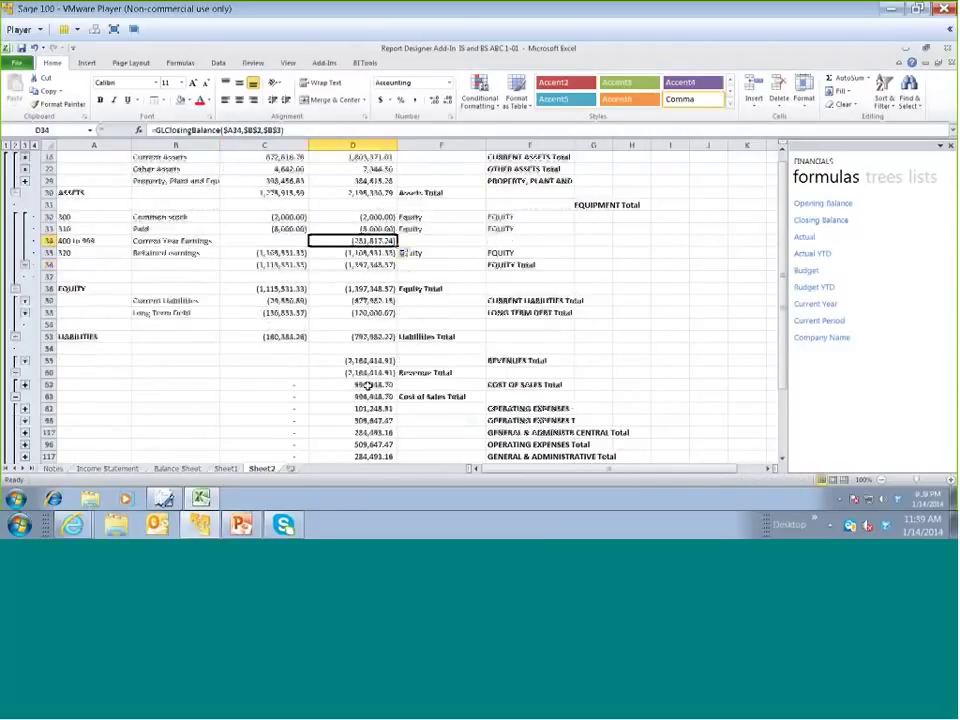
scroll(369, 388, down, 3)
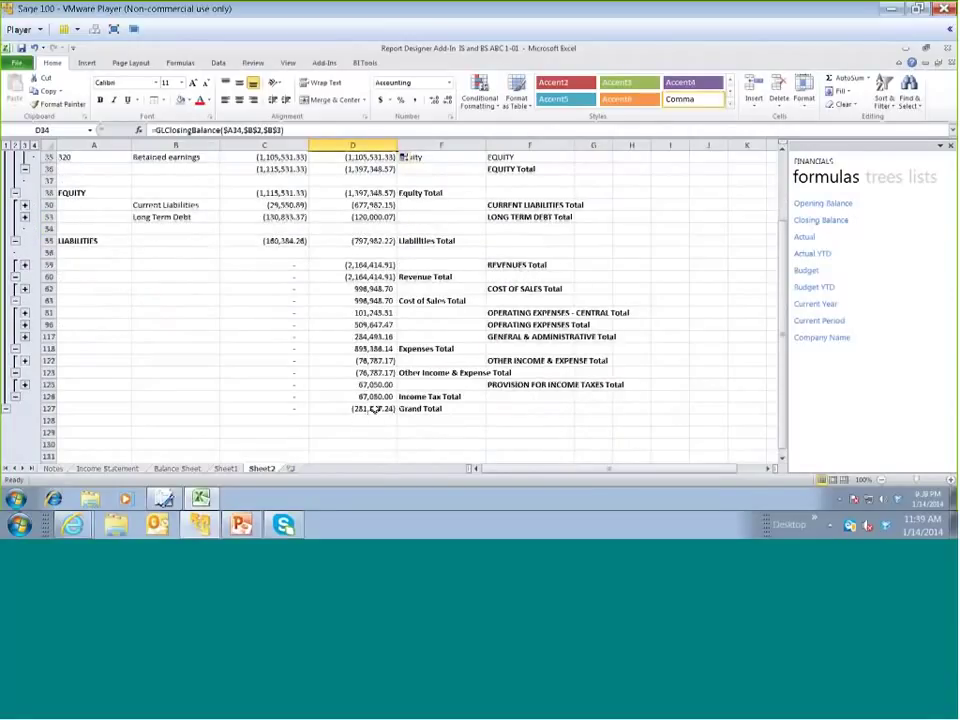
scroll(375, 412, up, 4)
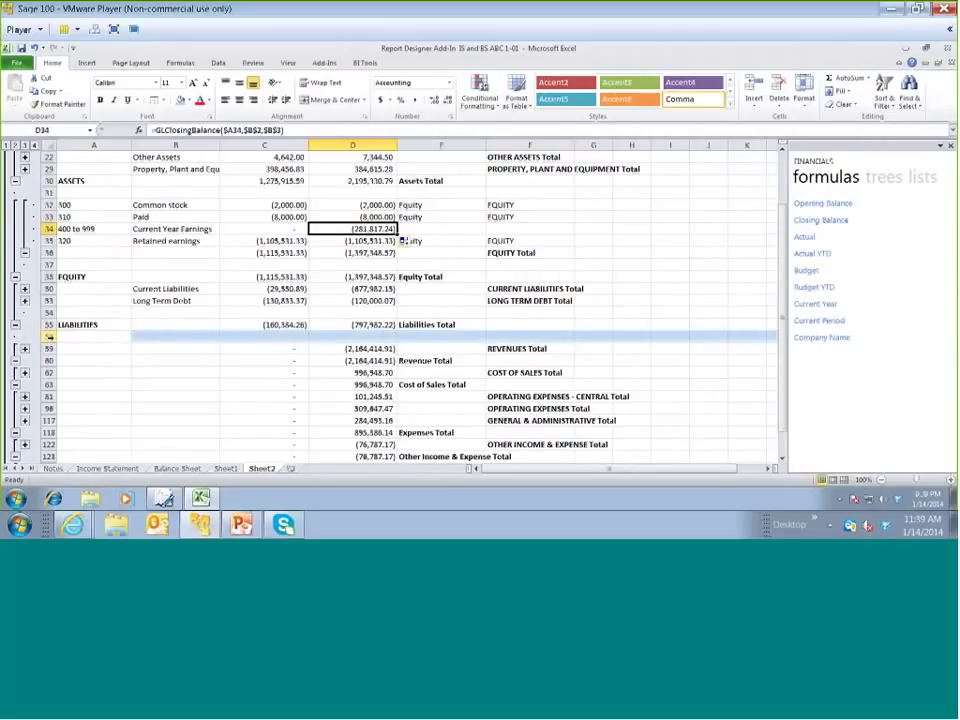
drag(48, 337, 56, 411)
drag(56, 468, 62, 432)
right_click(154, 383)
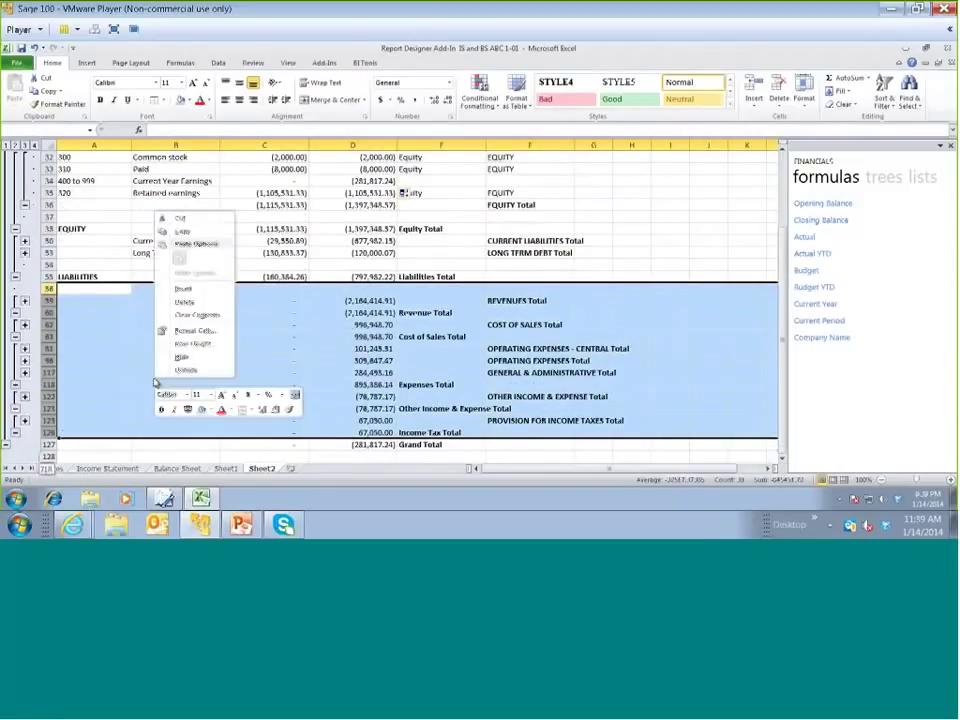
click(183, 302)
click(376, 291)
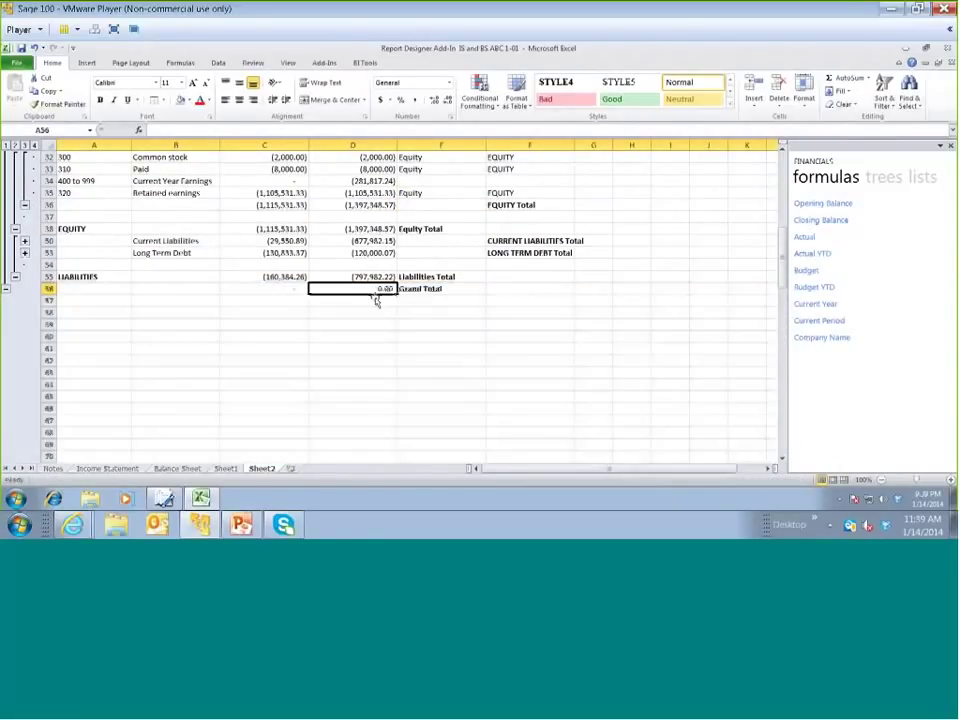
scroll(376, 302, up, 4)
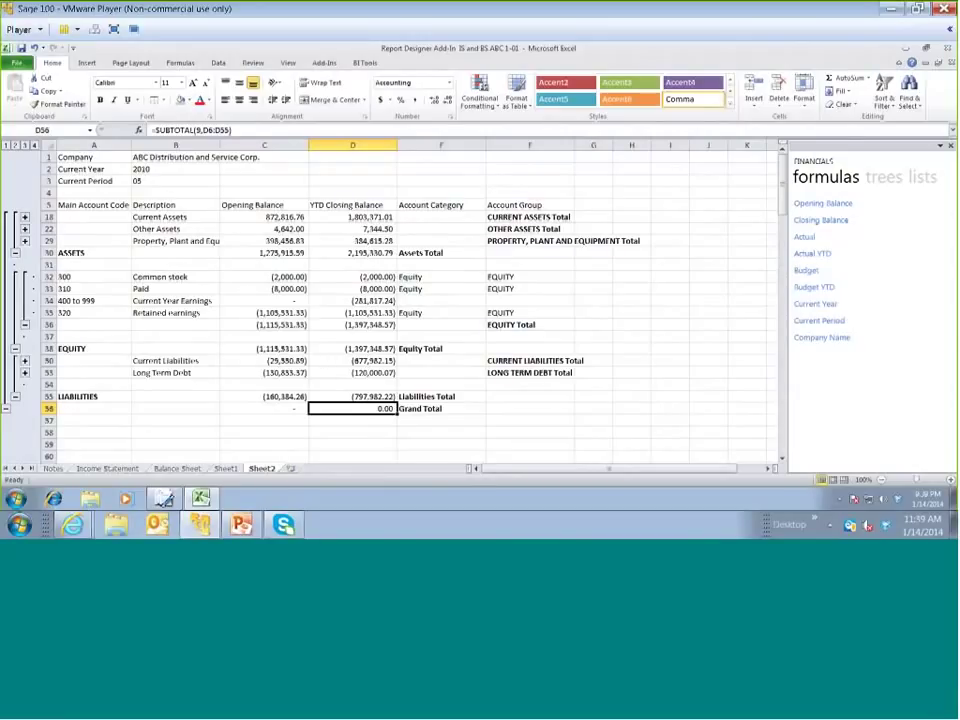
Hide the Grand Total row 56
click(48, 408)
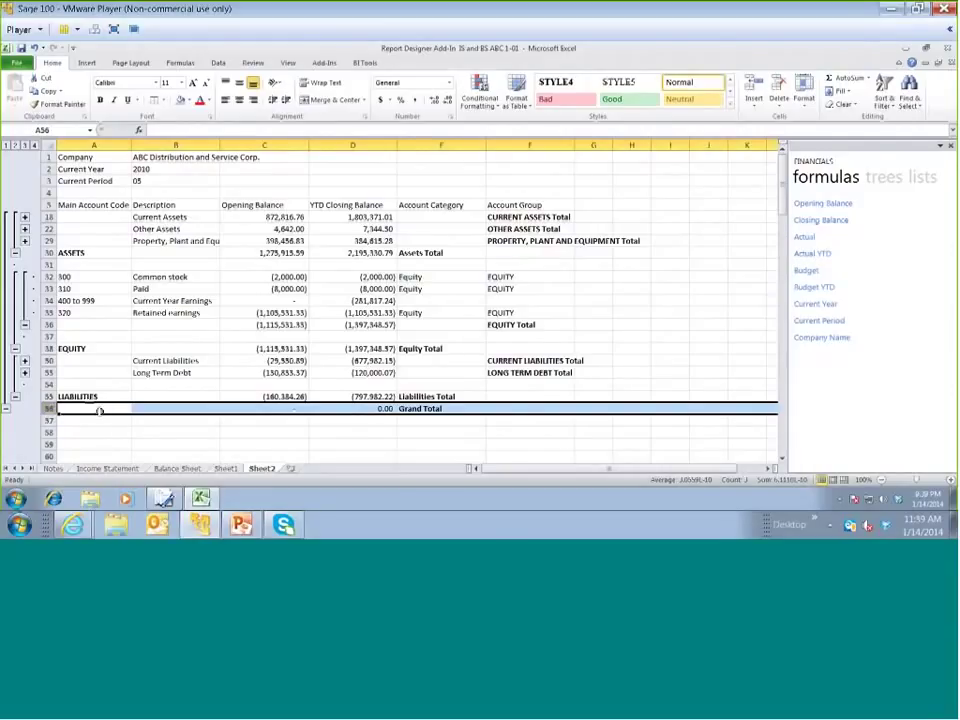
right_click(105, 412)
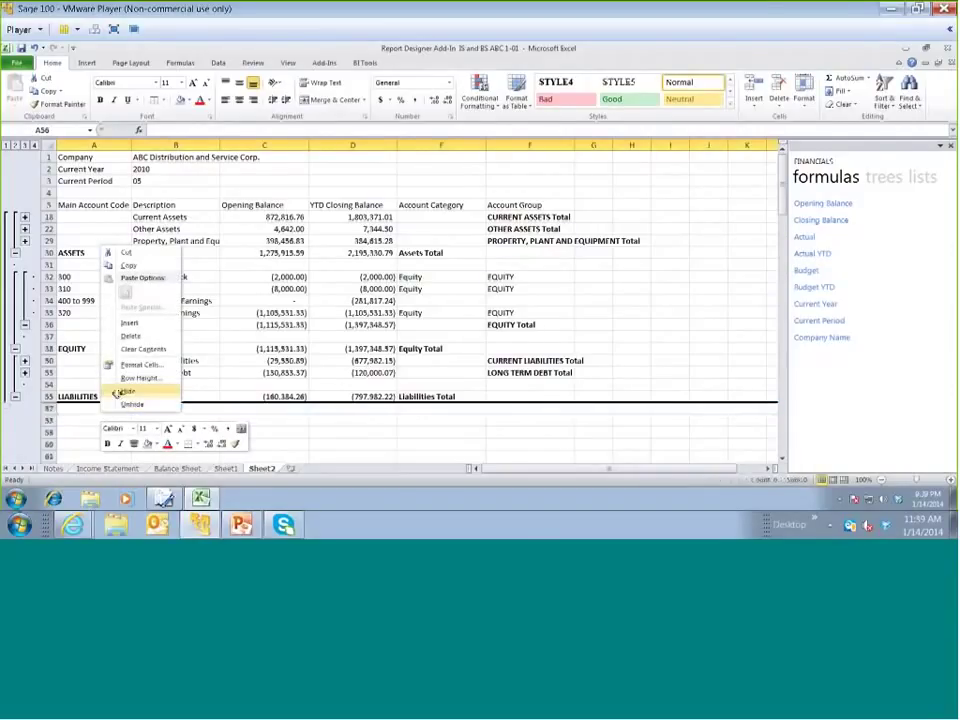
click(122, 393)
Clear the A5:B5 headings and make the Opening Balance and YTD Closing Balance headings bold
click(107, 205)
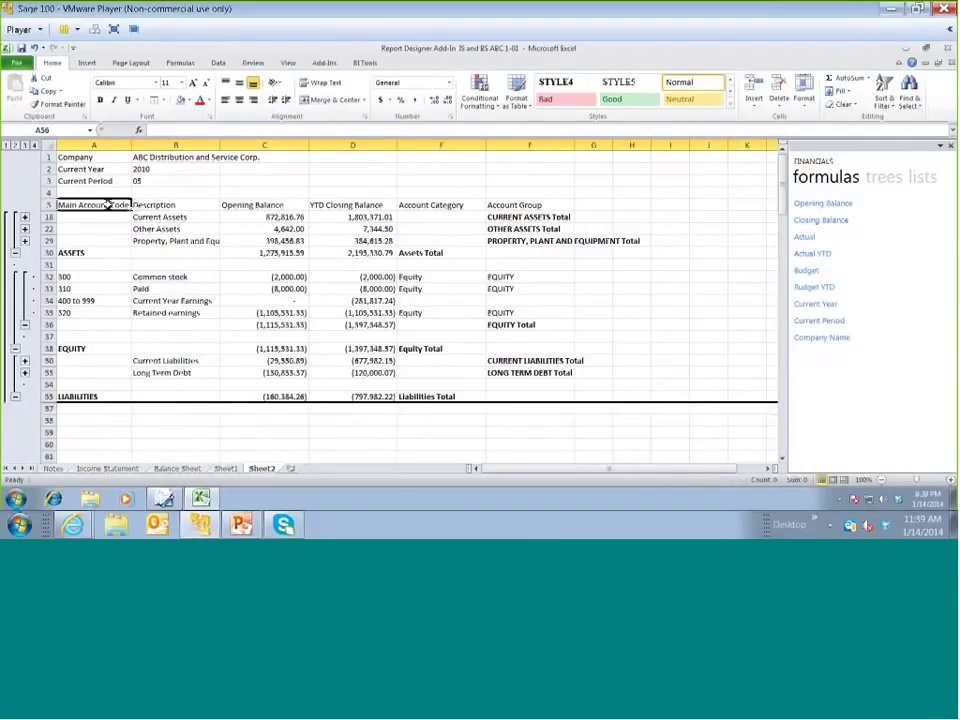
drag(134, 204, 313, 200)
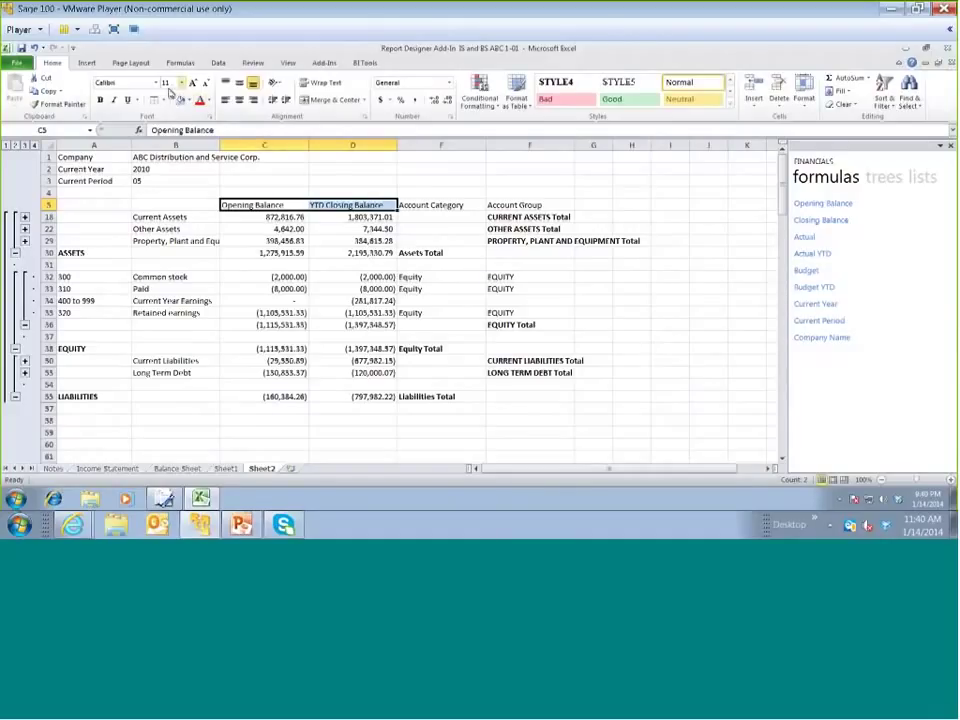
key(ctrl+b)
click(195, 84)
Delete the Account Category and Account Group columns
drag(440, 146, 530, 148)
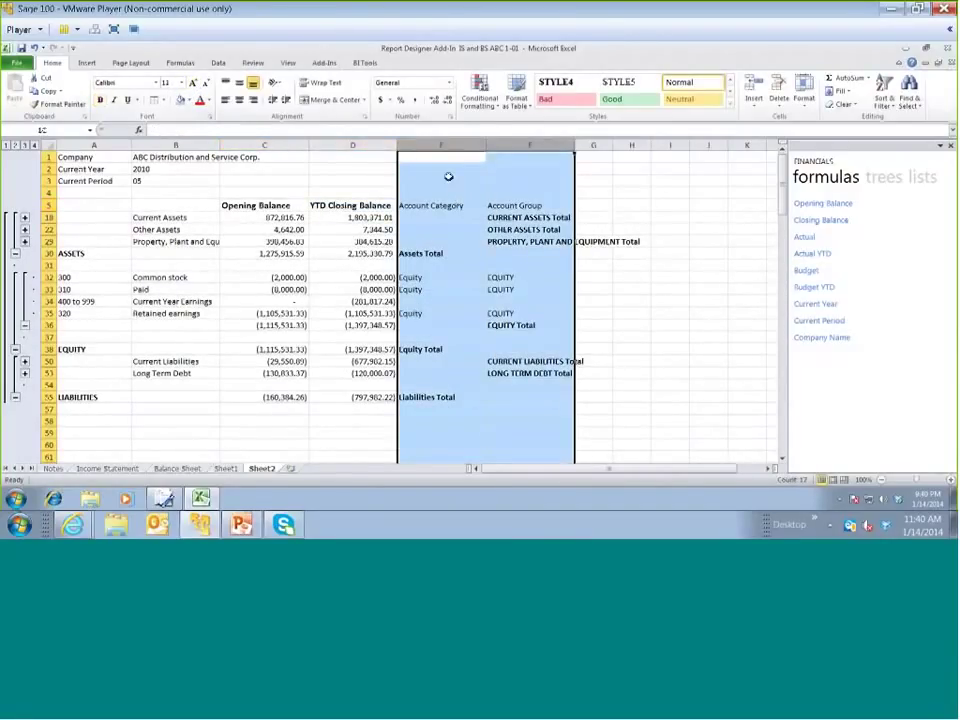
right_click(461, 253)
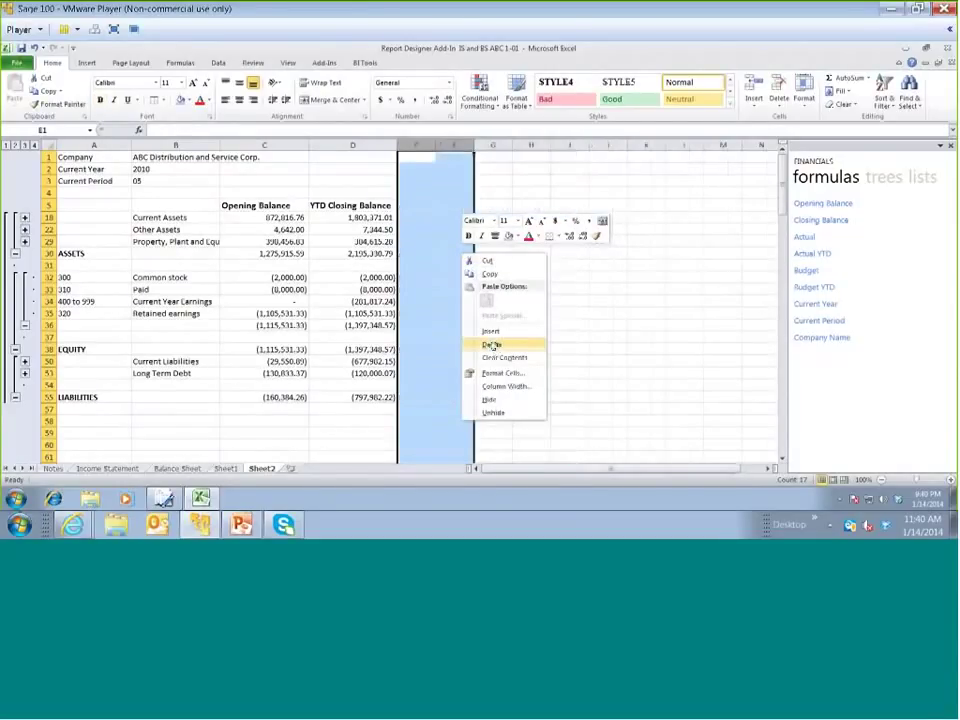
click(492, 346)
click(47, 205)
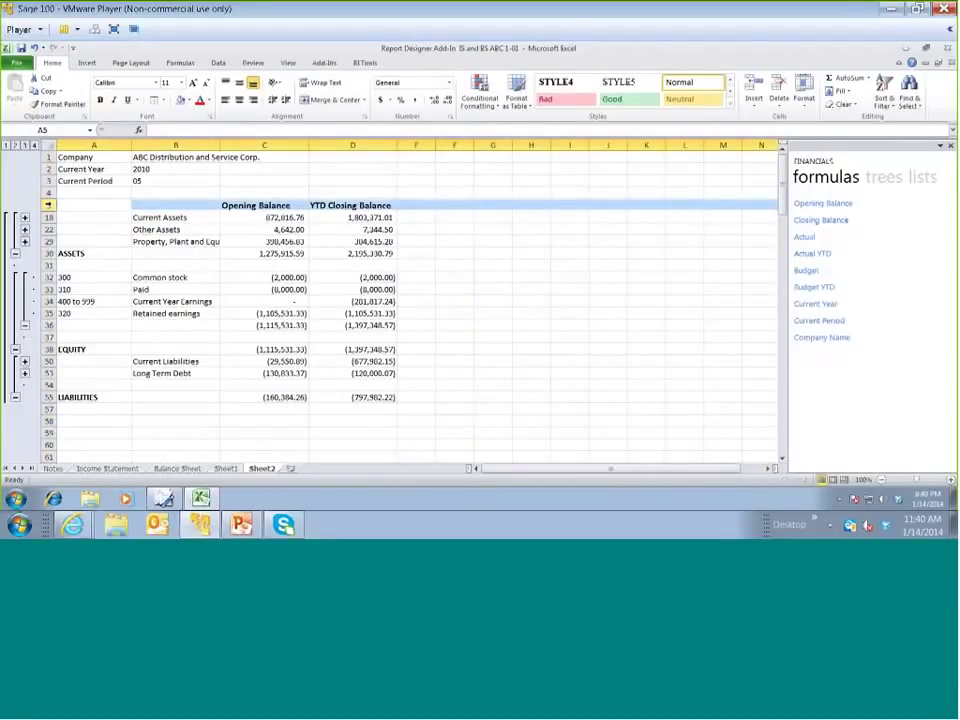
Insert two rows above the headers and type 'ABC Company Balance Sheet' in B5
key(ctrl+shift+plus)
key(ctrl+shift+plus)
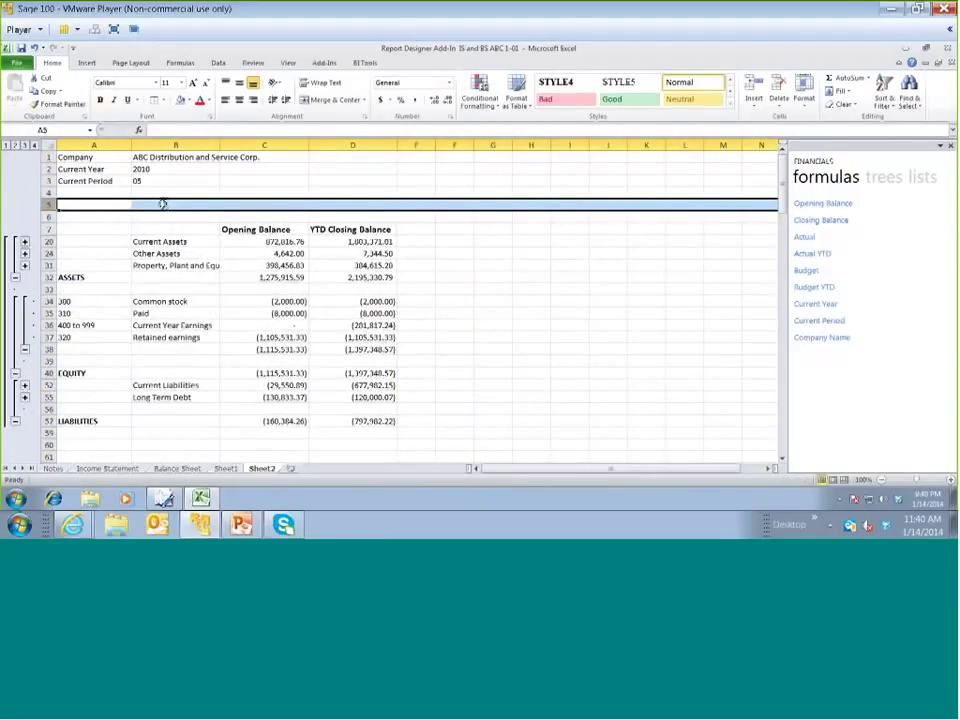
key(Tab)
click(162, 204)
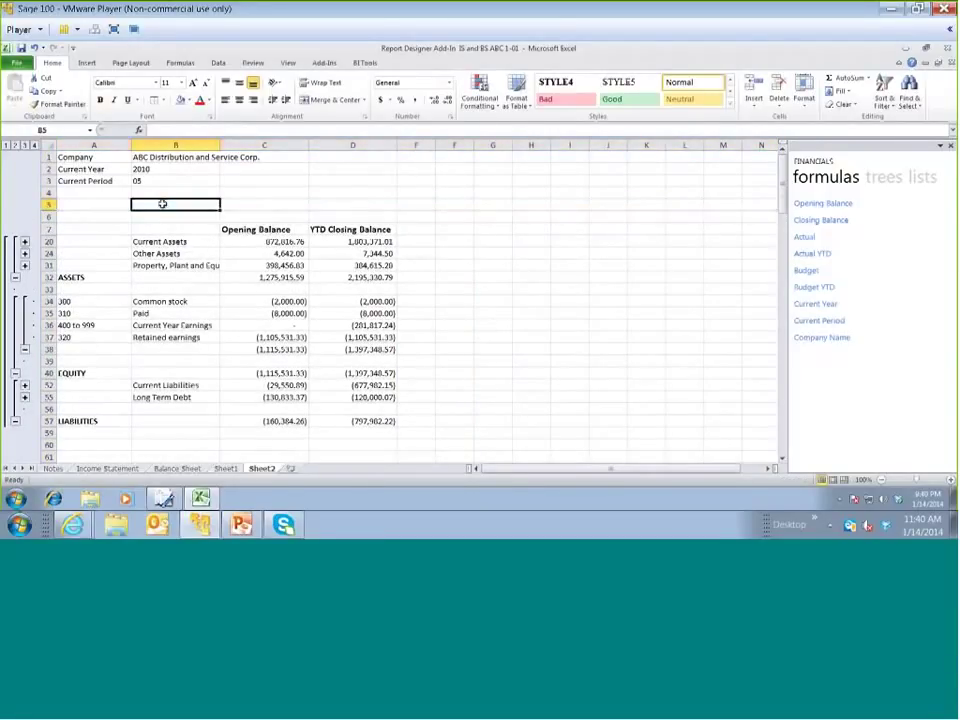
text(ABC Company)
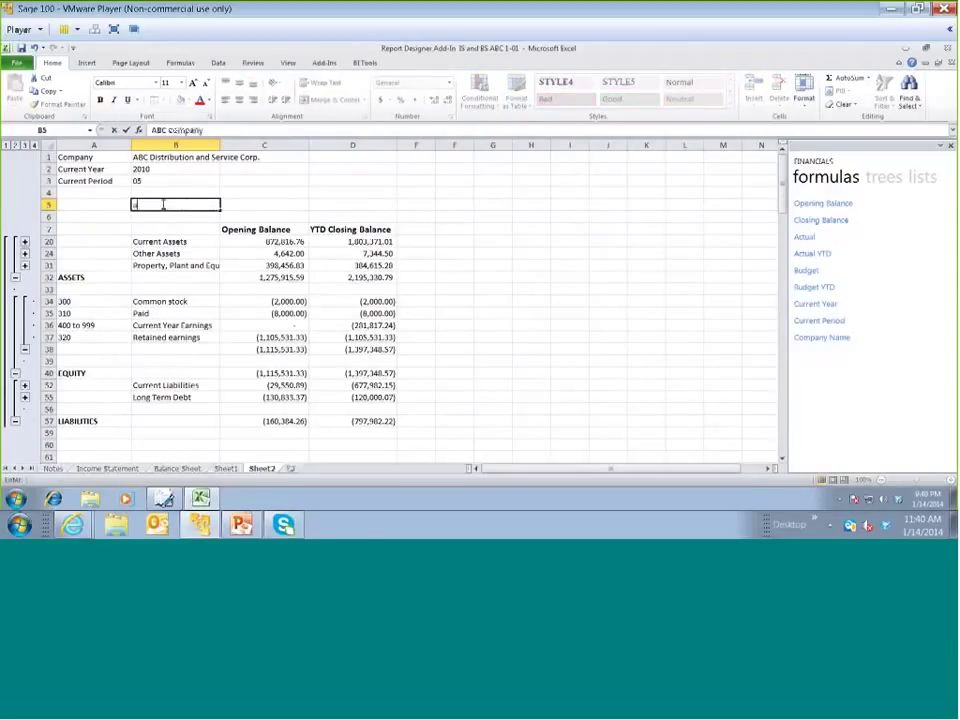
text( Balance Sheet)
Merge and centre the title across A5:D5, enlarge it twice and make it bold
drag(110, 205, 333, 207)
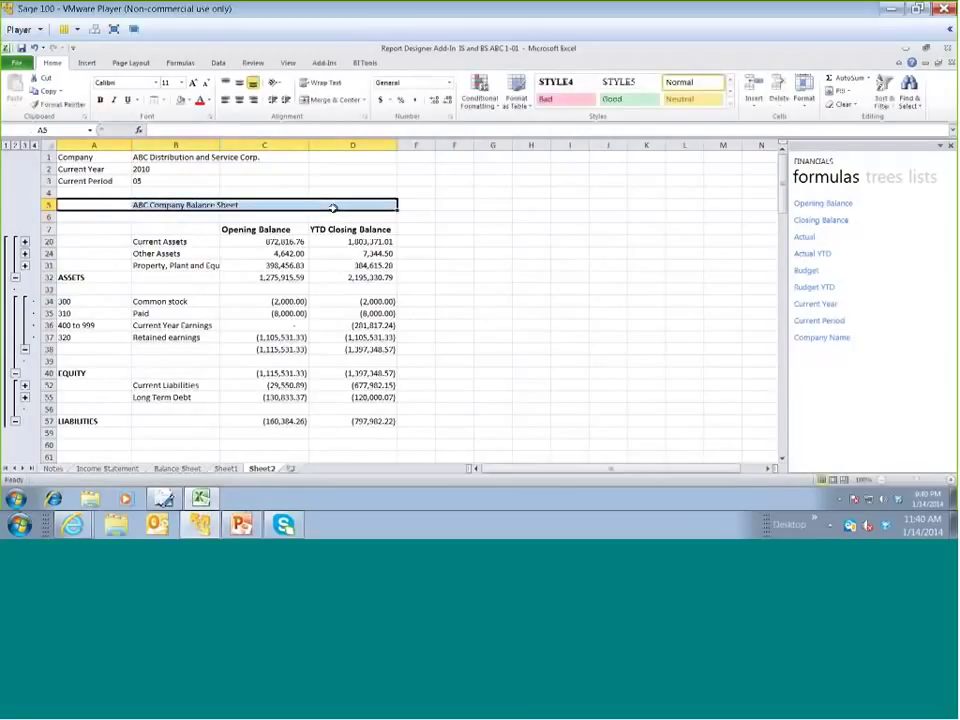
click(330, 100)
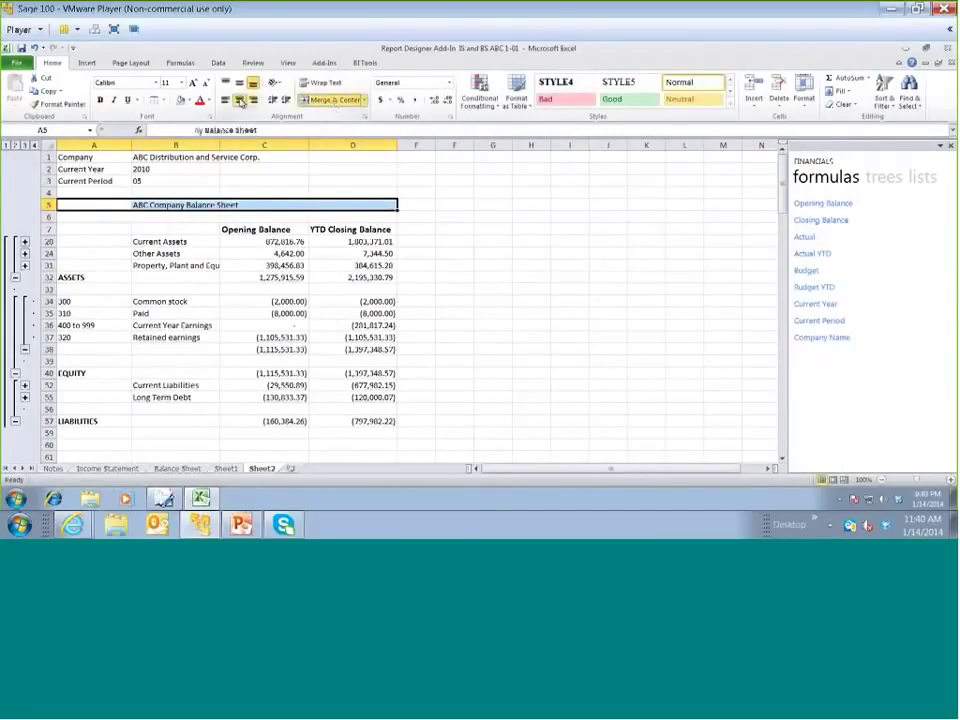
click(193, 82)
click(193, 83)
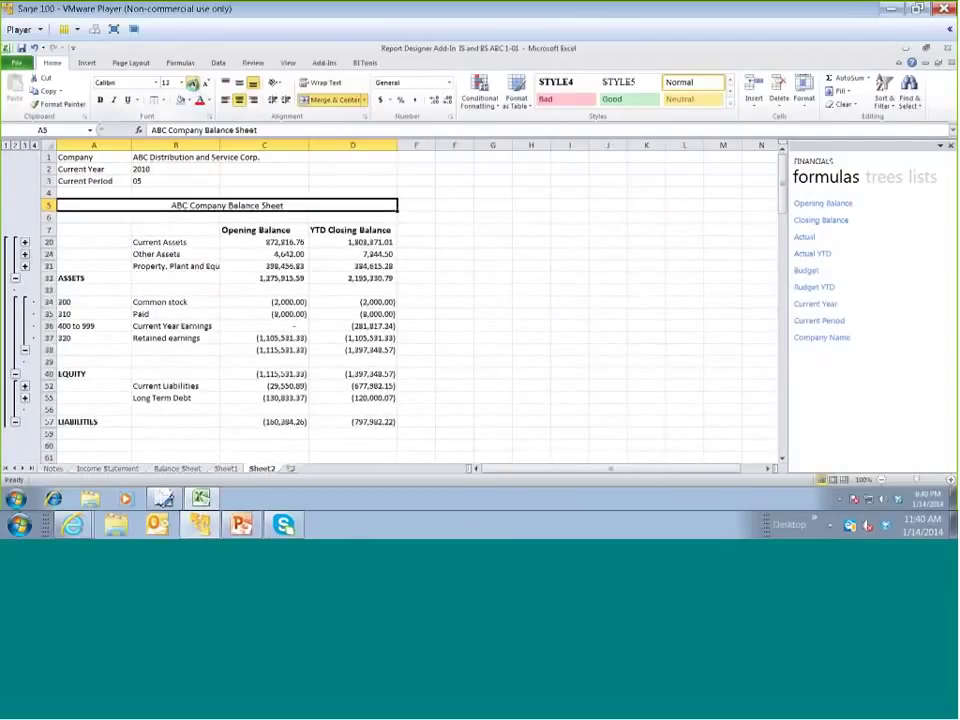
click(193, 83)
click(99, 100)
Give the range A5:D57 a pale green fill and an outside border
drag(116, 214, 385, 424)
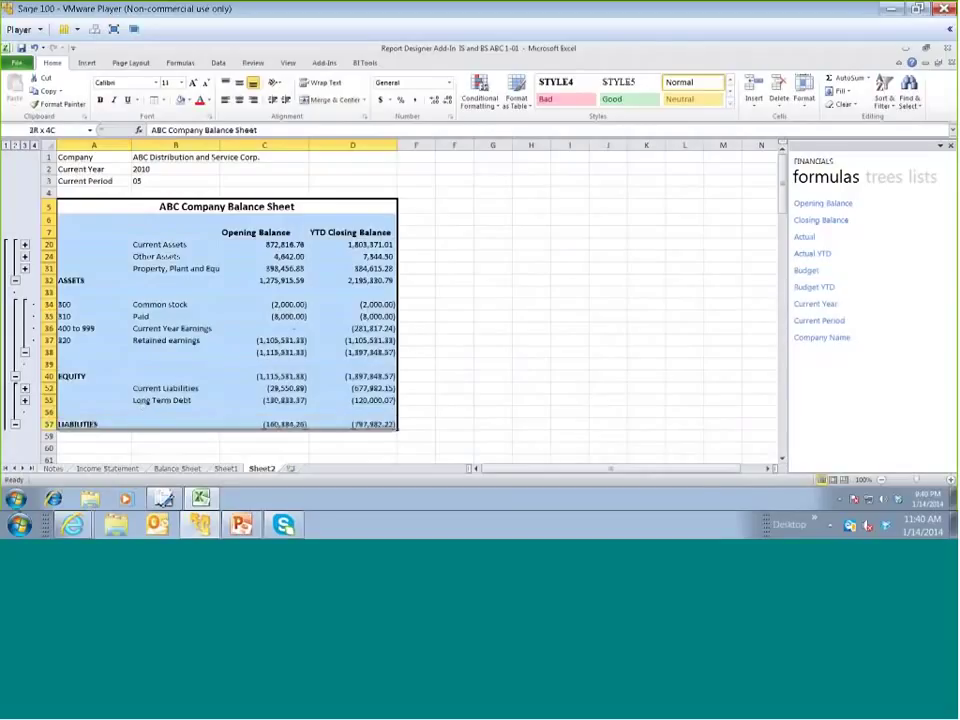
click(187, 100)
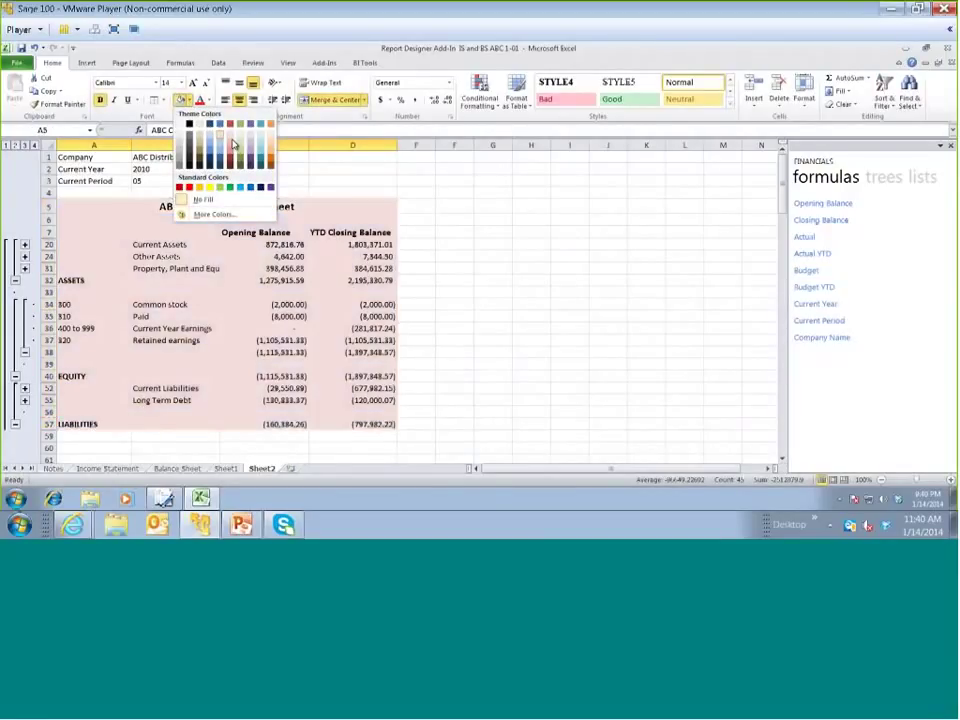
click(199, 199)
click(163, 100)
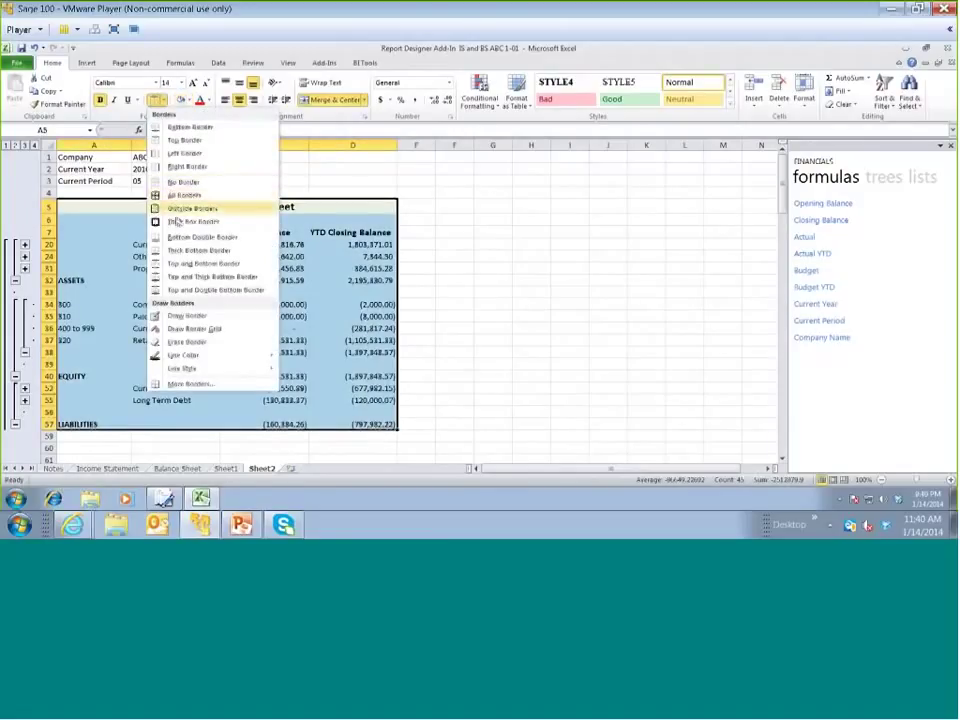
click(176, 212)
click(146, 209)
Put an outside border around the column header rows 6–7
drag(154, 224, 156, 233)
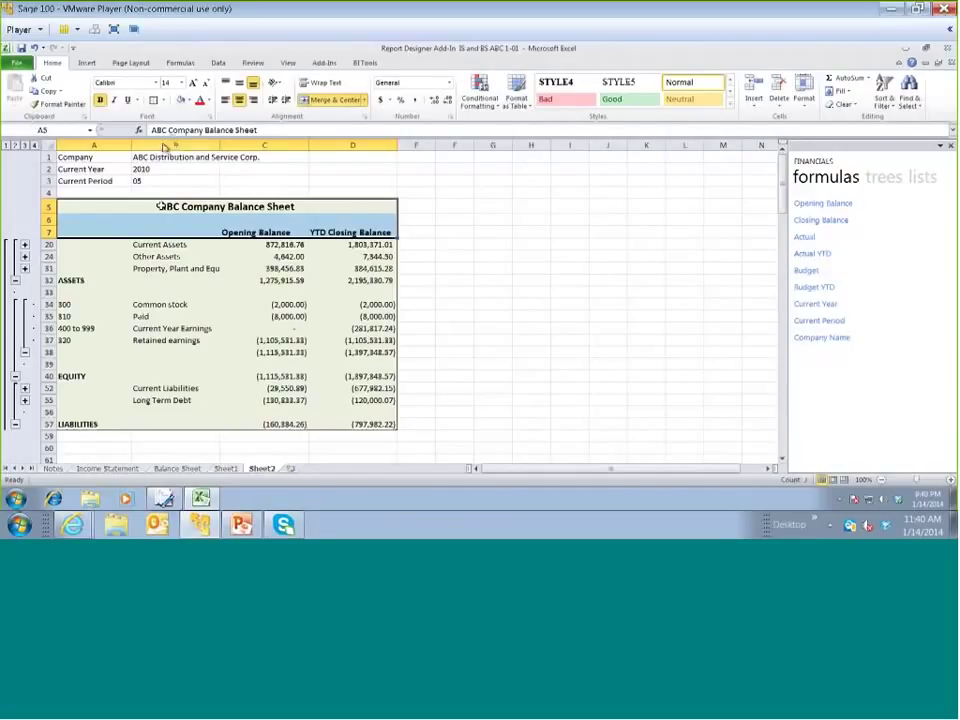
click(159, 100)
click(176, 208)
click(208, 270)
click(531, 244)
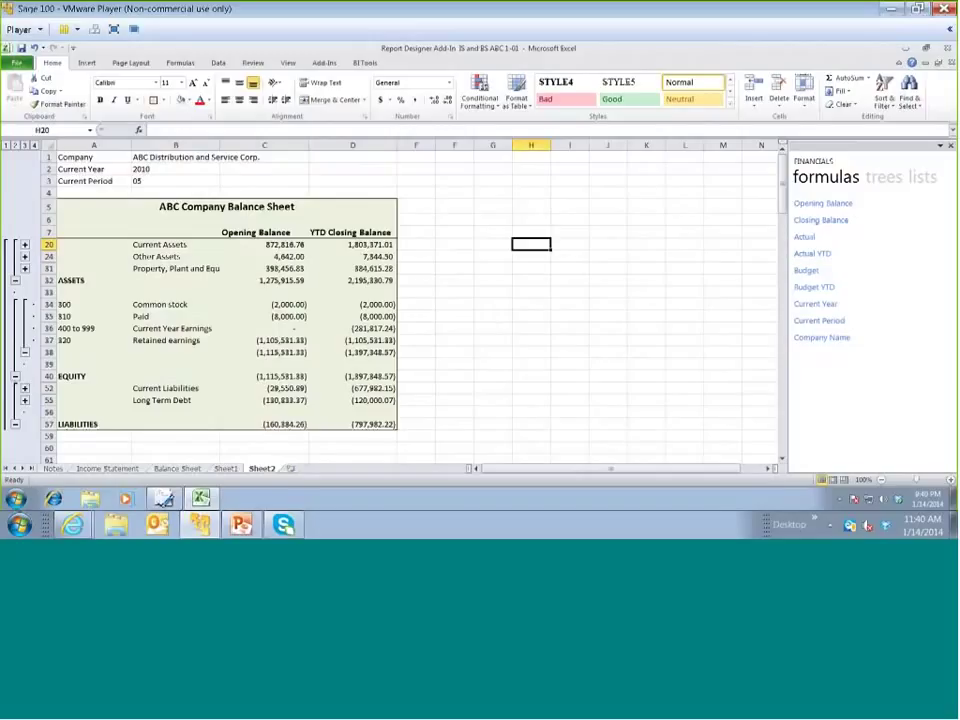
Rename Sheet2 to 'Balance Sheet2'
right_click(266, 469)
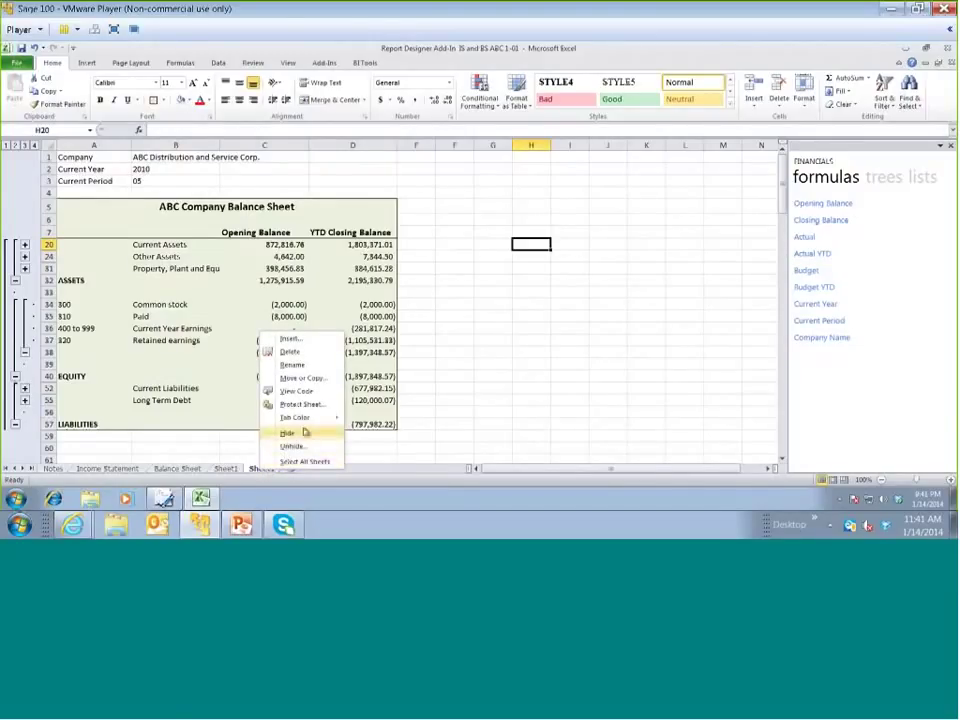
click(290, 366)
text(Bala)
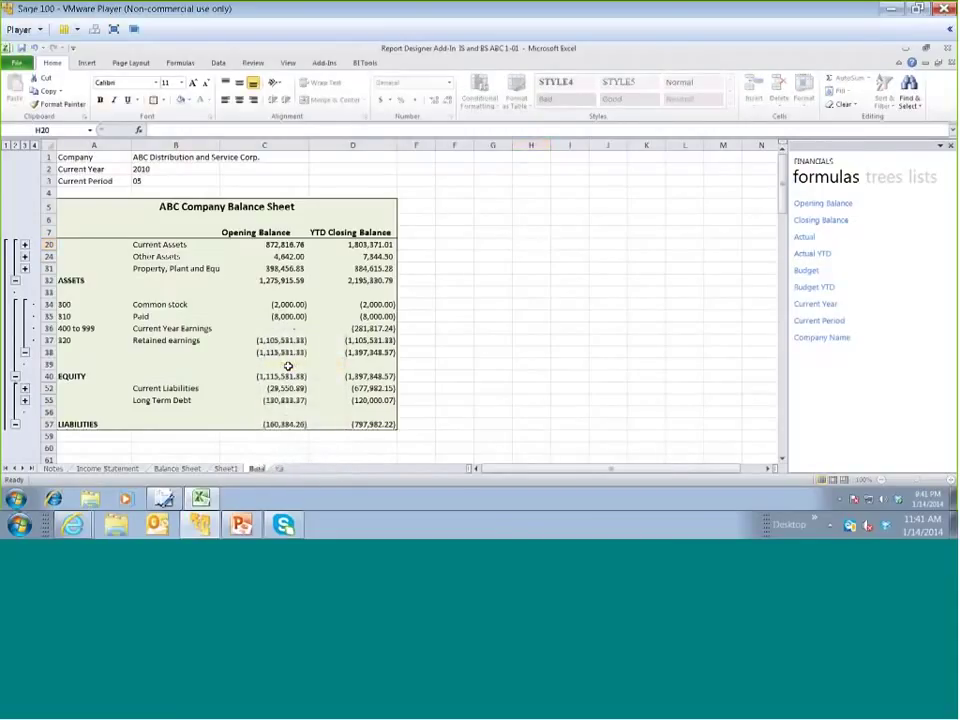
text(nce Shteet2)
key(Return)
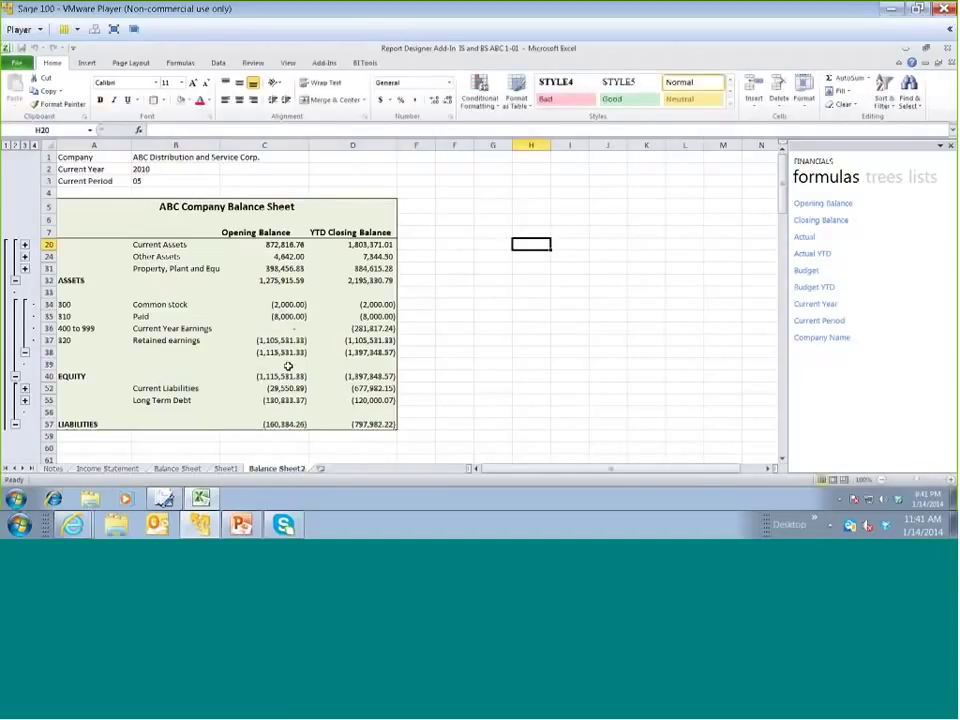
click(289, 366)
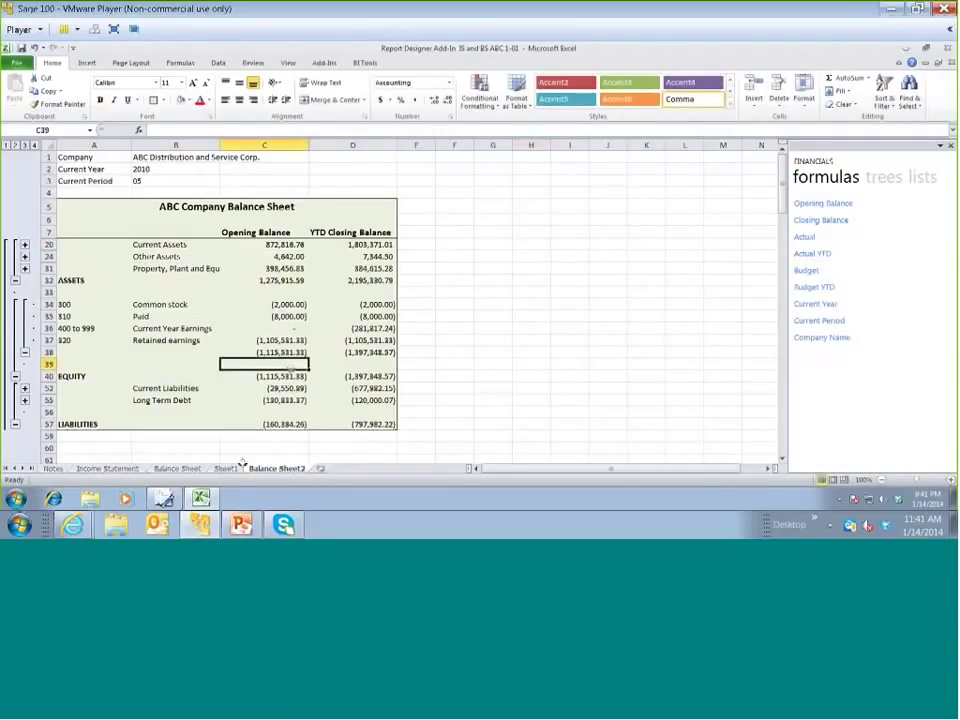
Compare with the Balance Sheet tab and collapse Balance Sheet2 to outline level 2
click(196, 469)
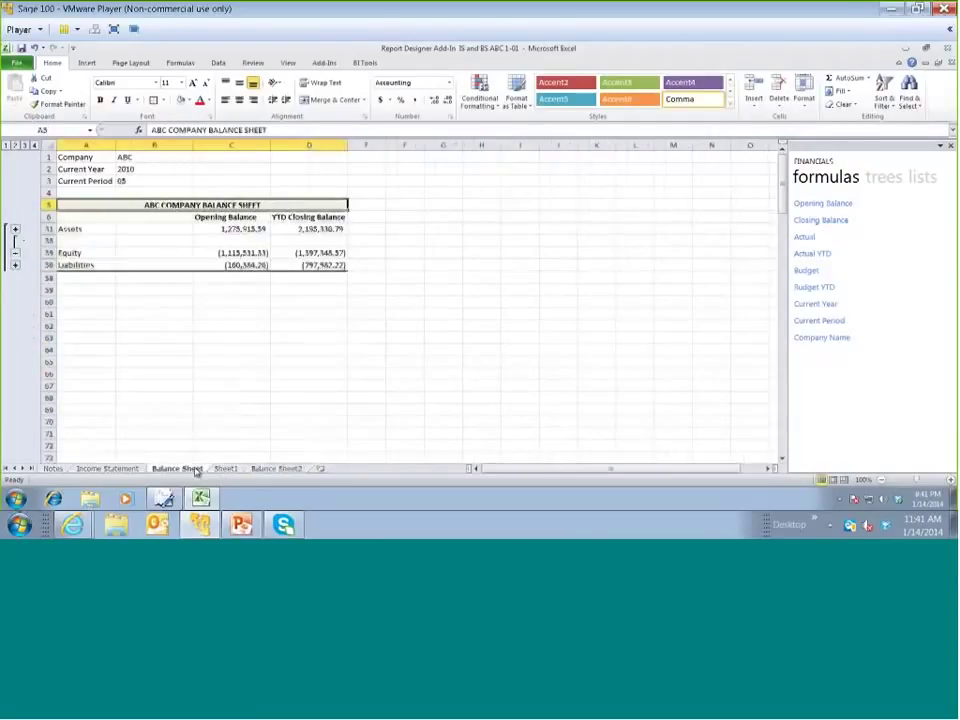
click(271, 469)
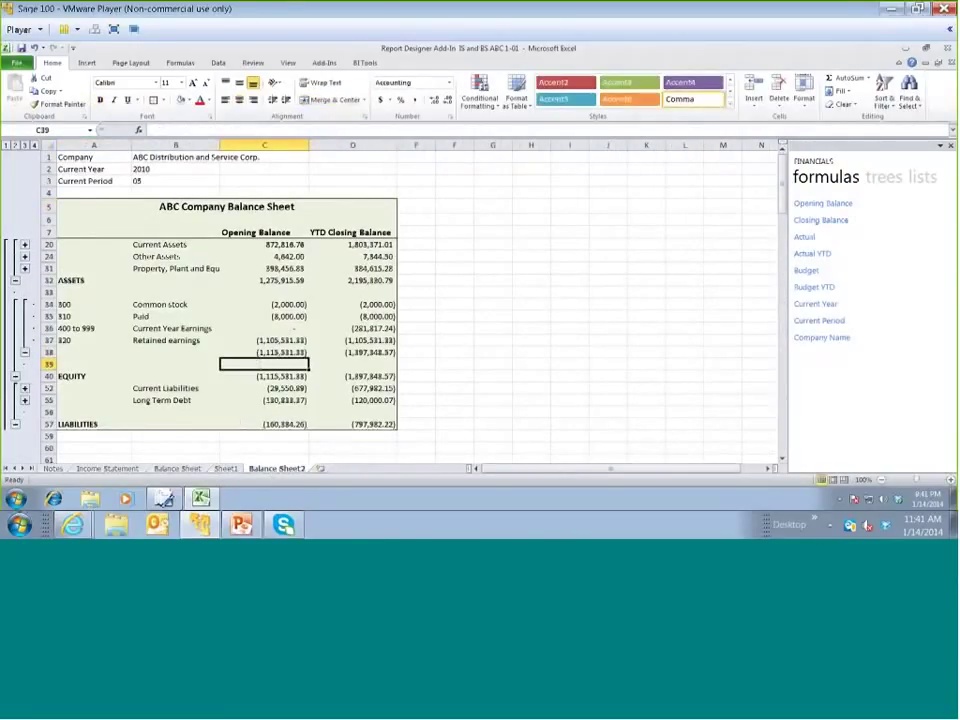
click(16, 145)
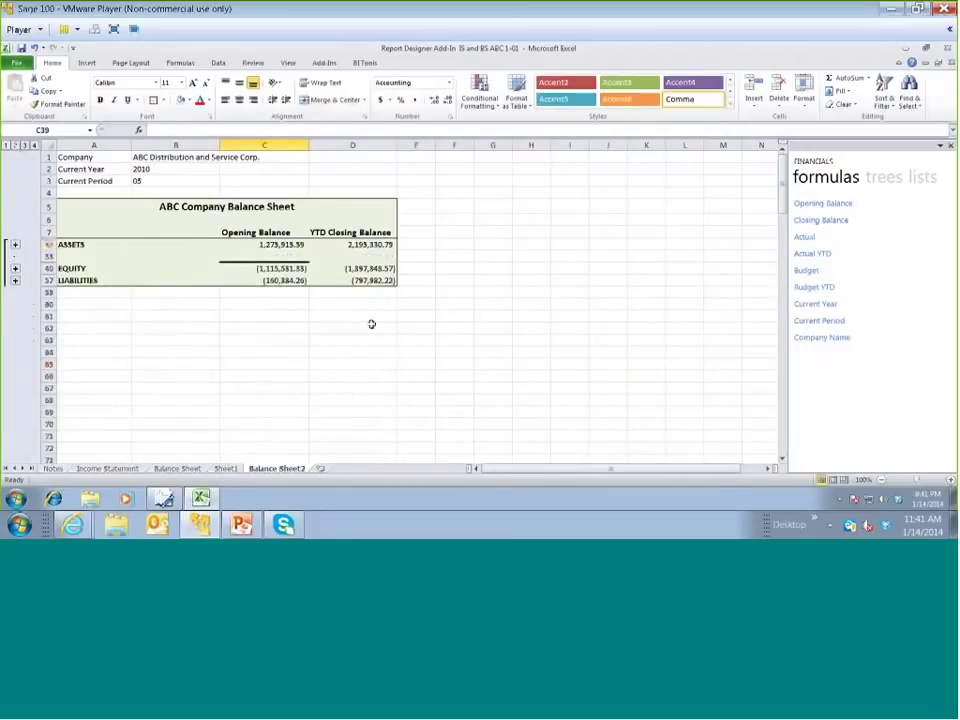
click(176, 469)
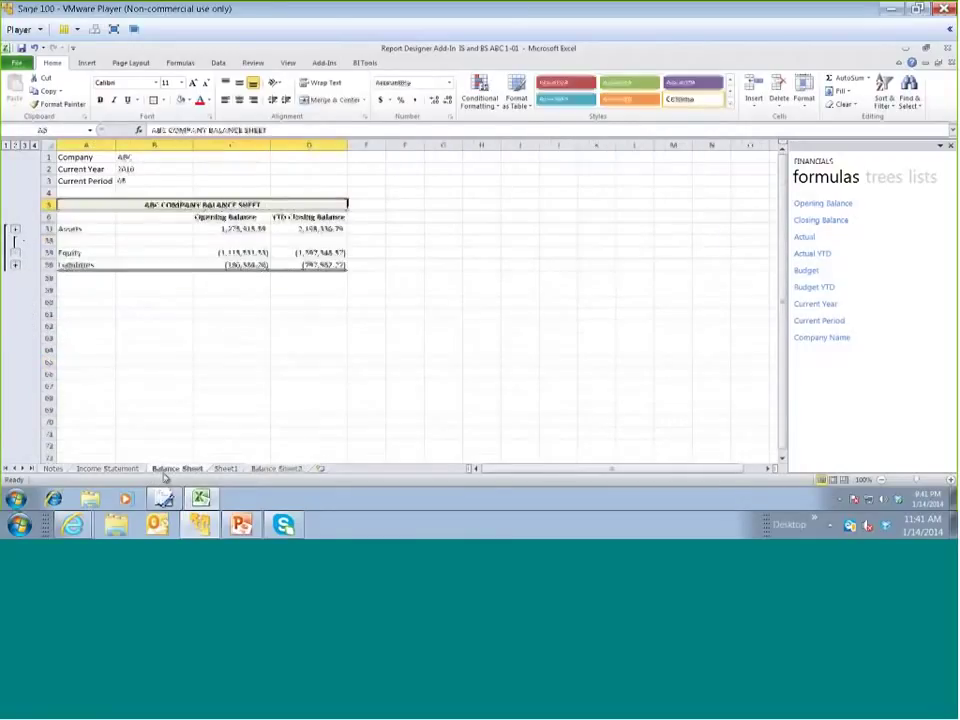
click(276, 469)
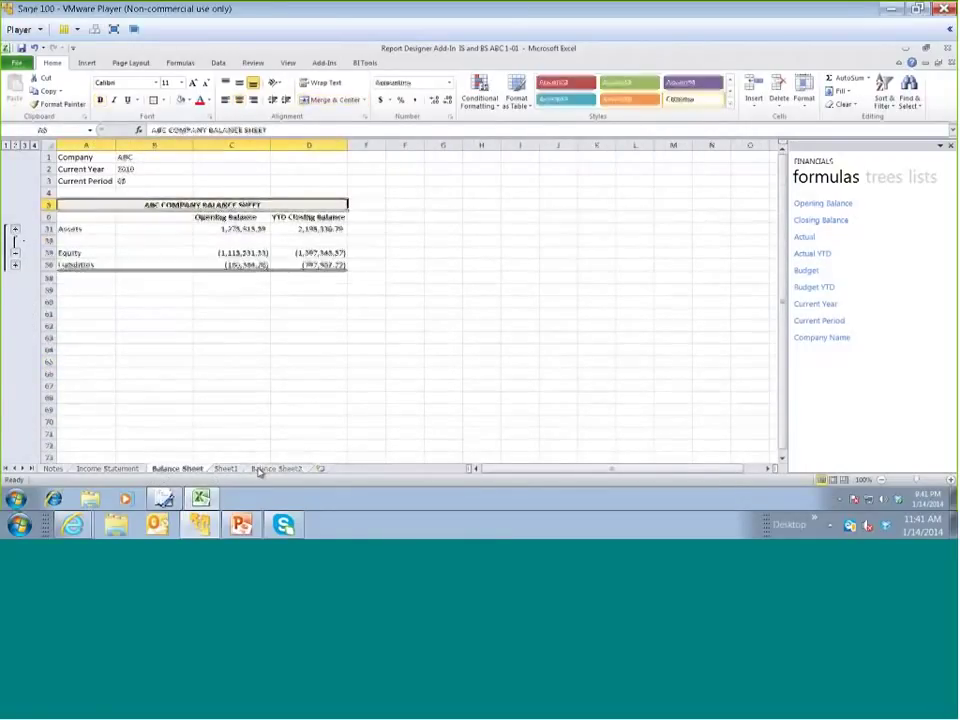
click(416, 399)
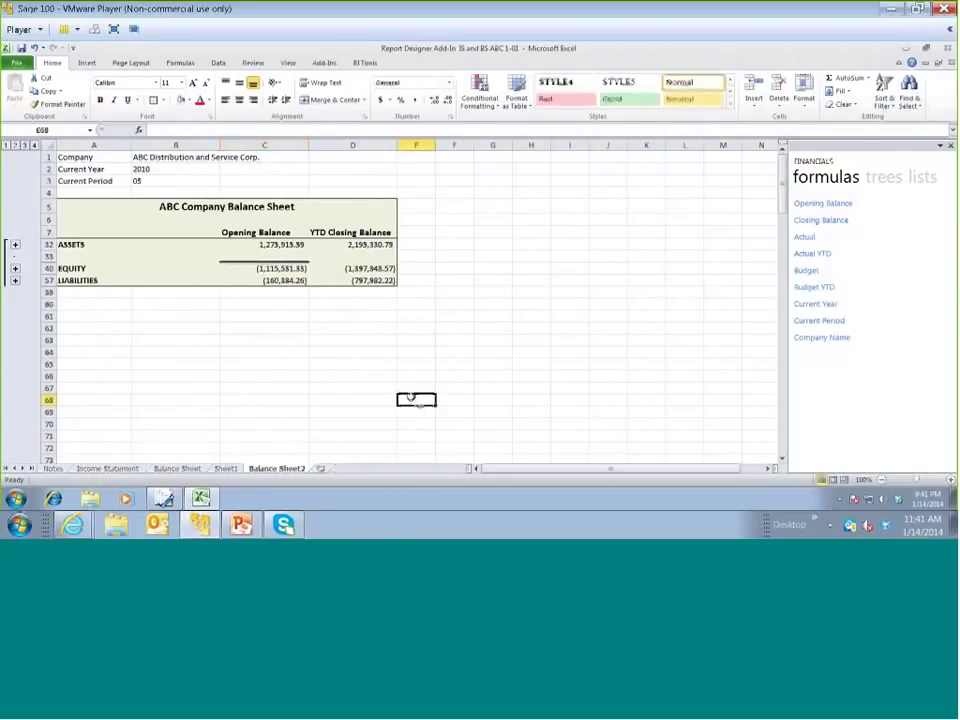
Enter Current Year 2010 in B2 and Current Period 5 in B3, replacing 2009 and 4
click(145, 170)
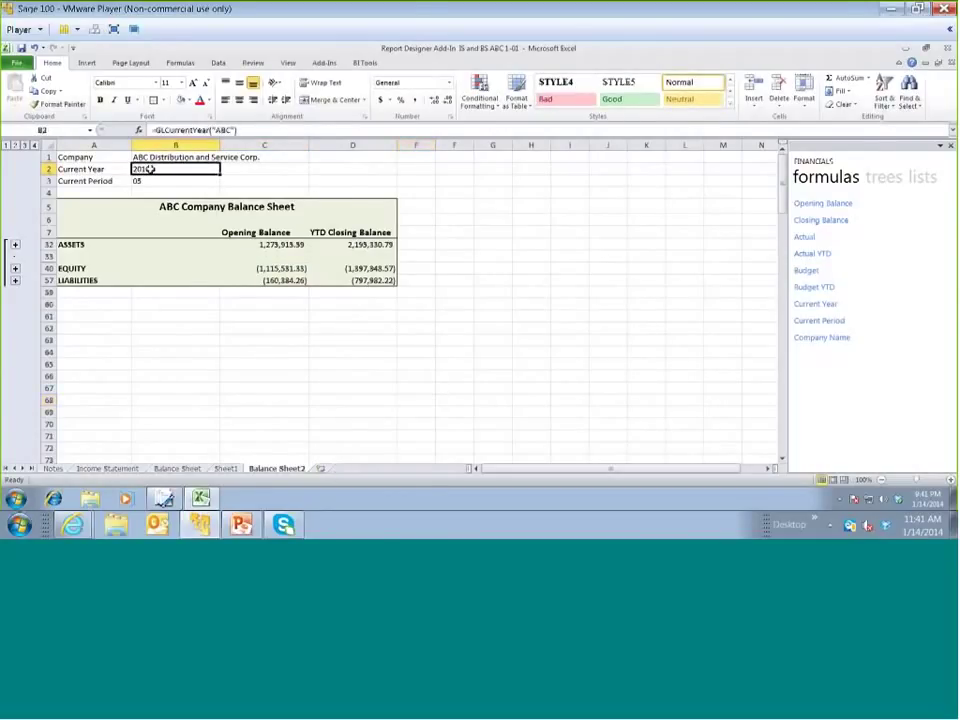
text(2009)
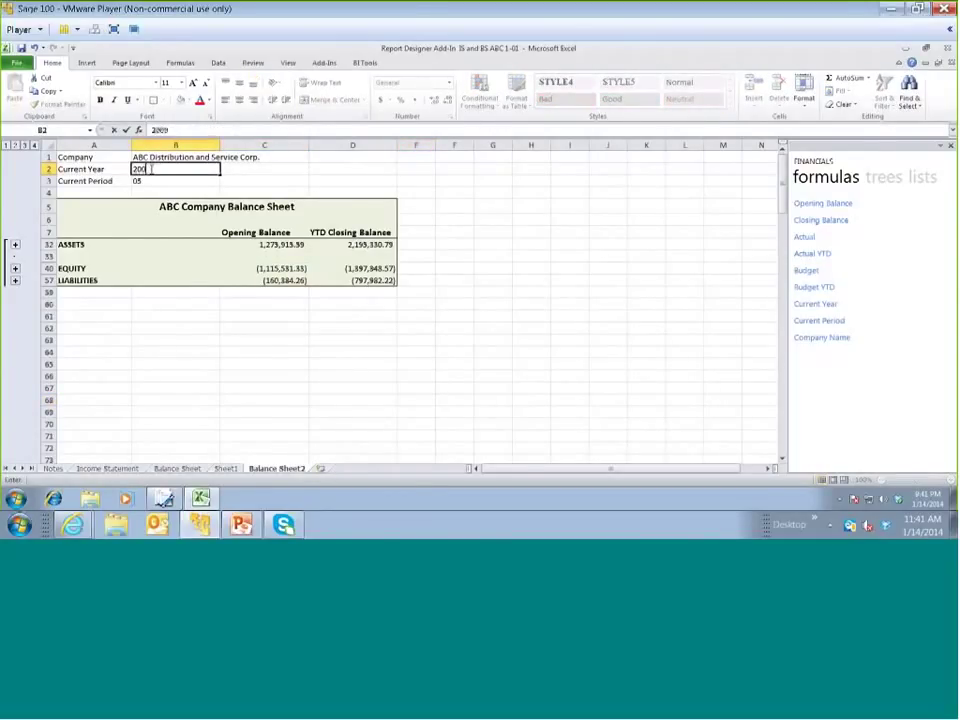
key(Return)
click(150, 169)
text(2010)
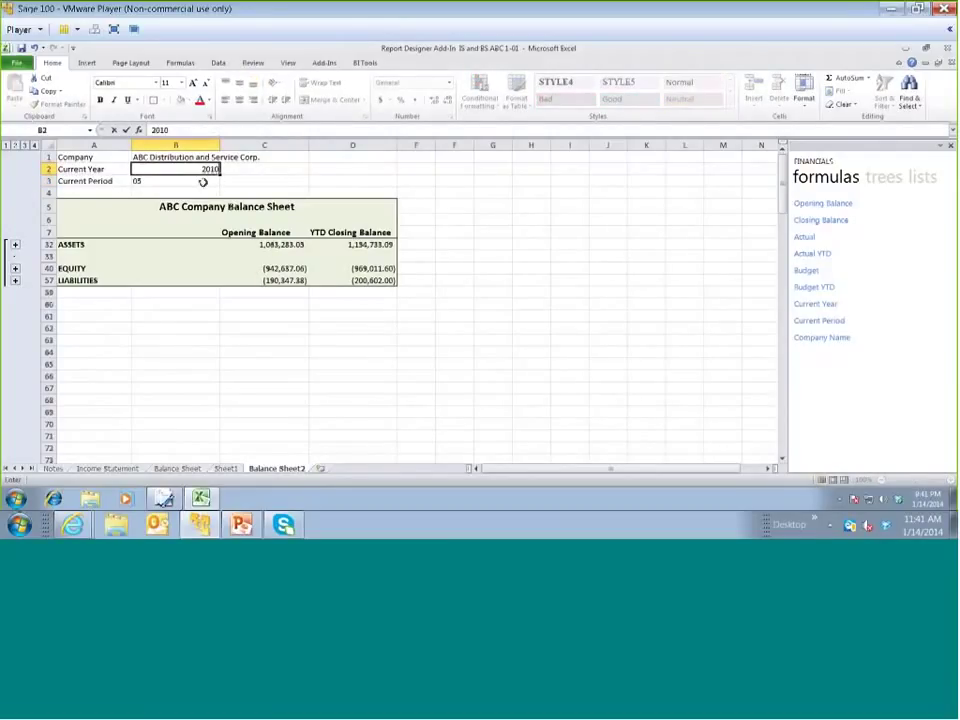
key(Return)
text(0)
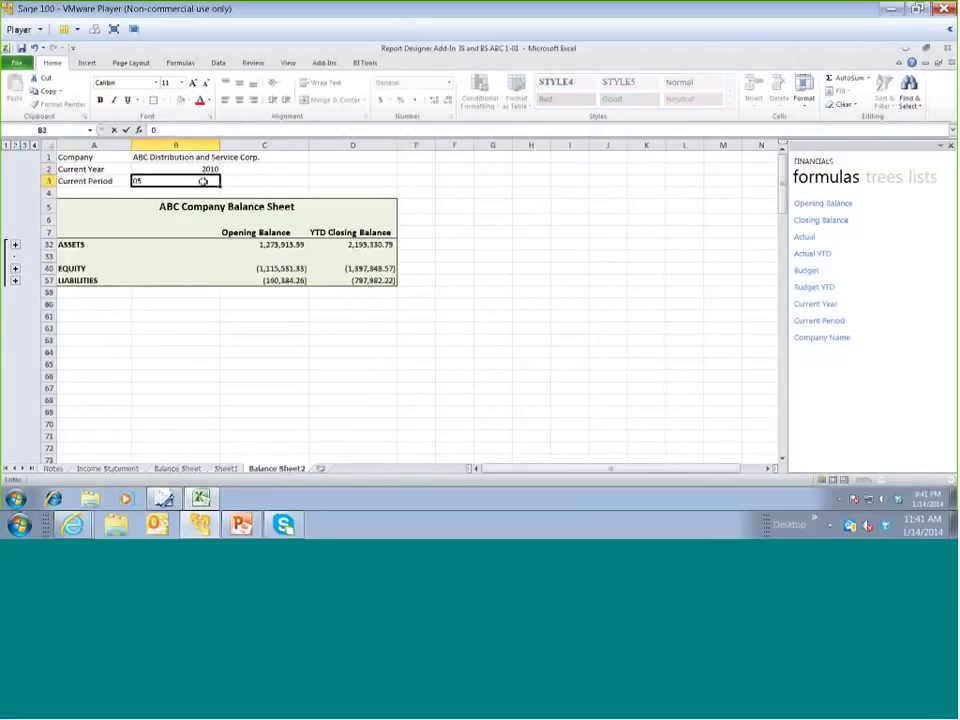
text(4)
key(Return)
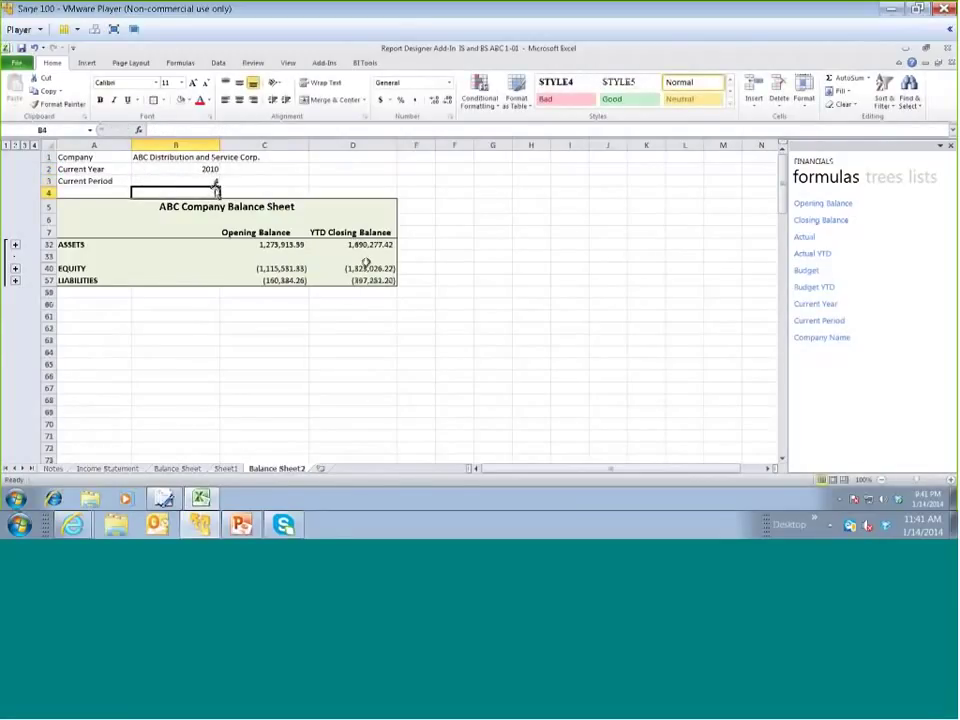
click(190, 180)
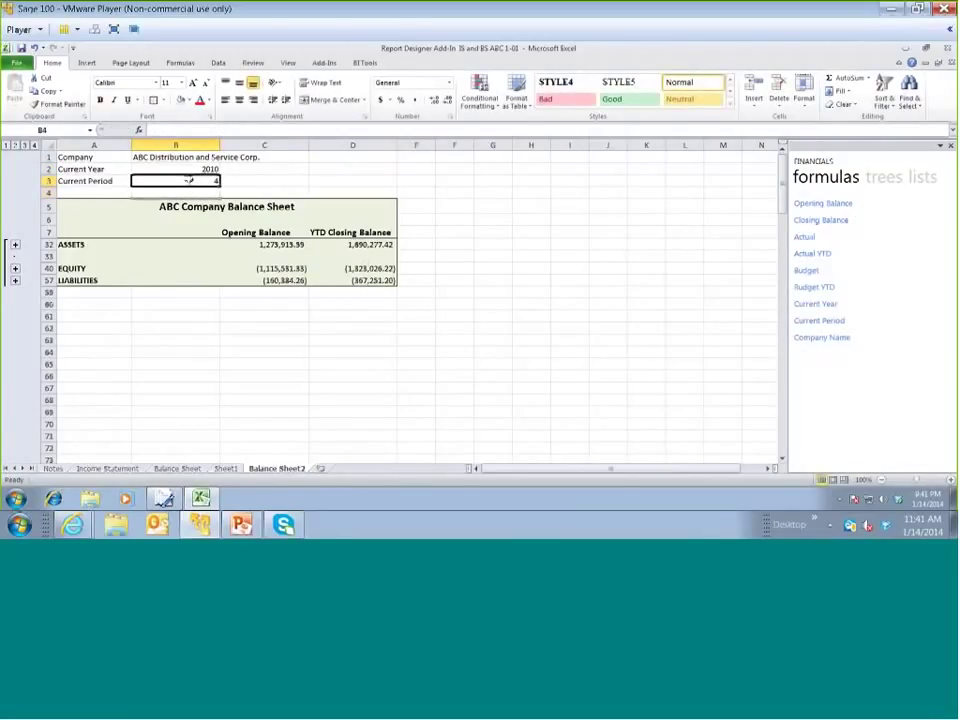
text(5)
key(Return)
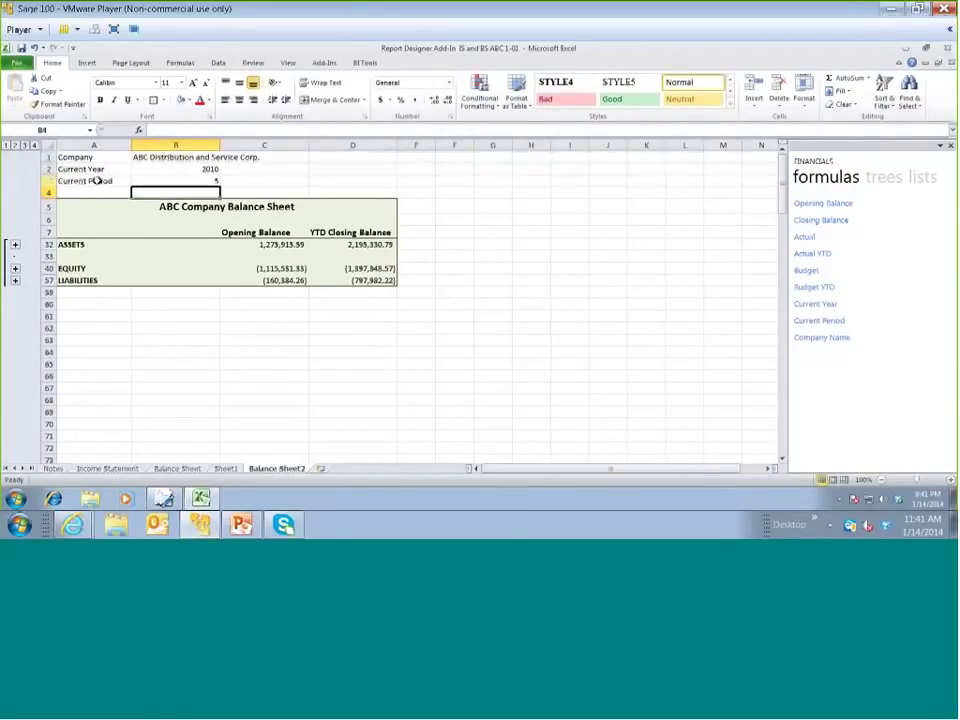
Select parameter rows 1-3 and bring up their context menu, then dismiss it unused
drag(48, 157, 96, 181)
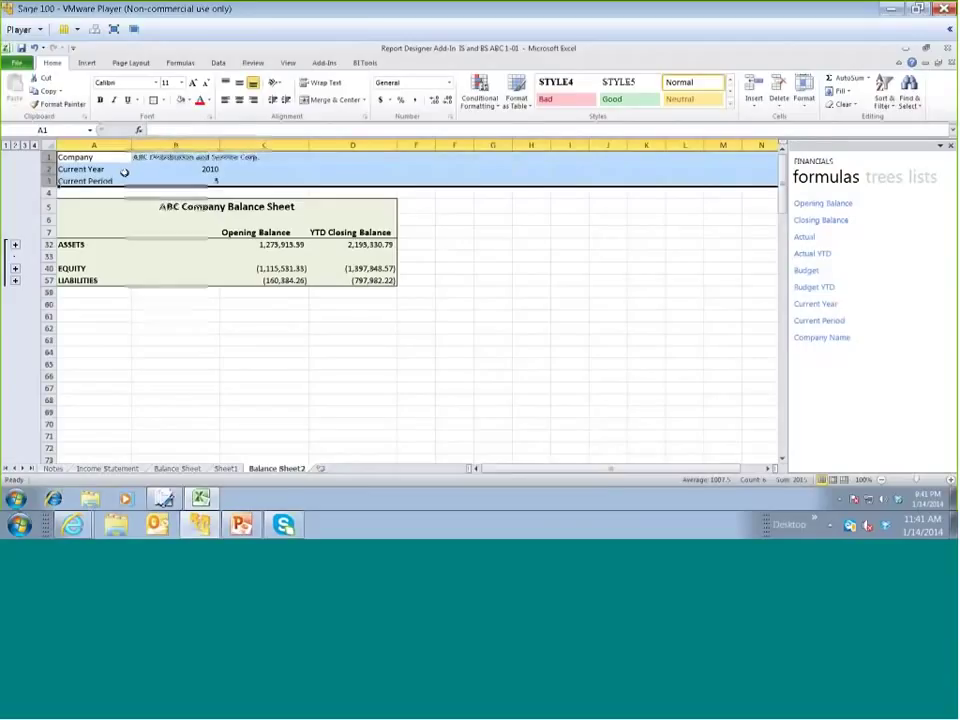
right_click(124, 173)
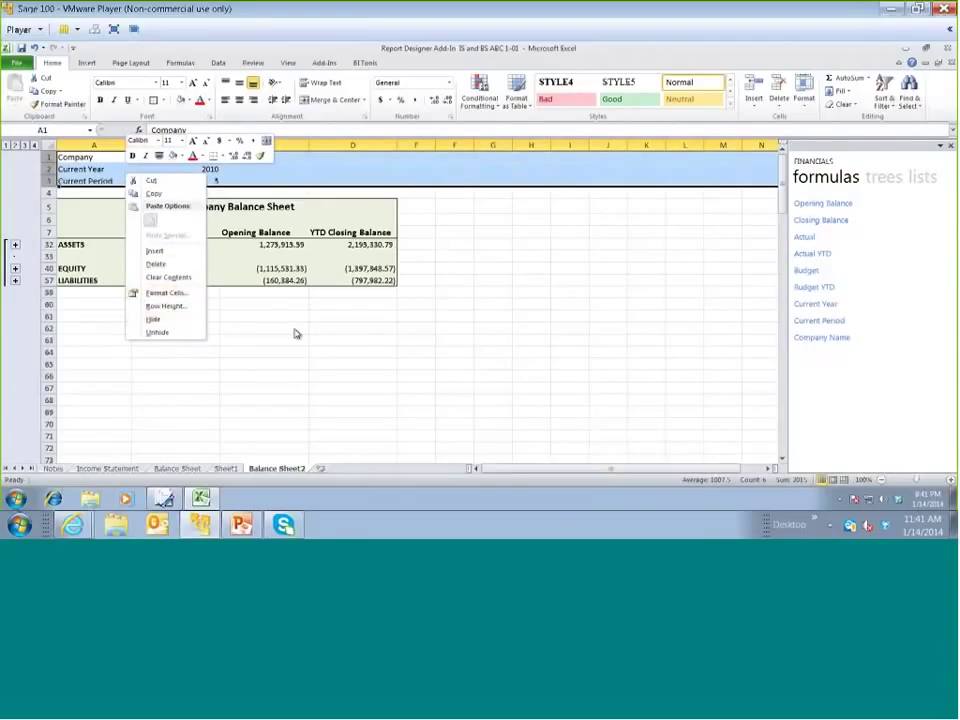
click(263, 466)
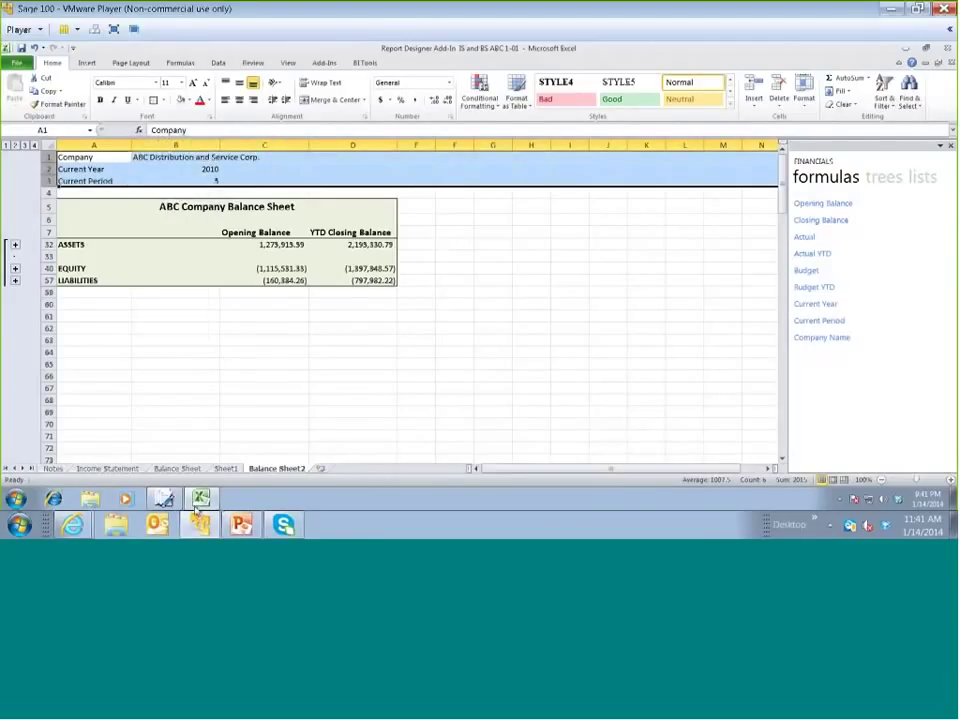
Create and link the open workbook as the IS and BS ABC 1-0 report template, then open it
mouse_move(167, 500)
click(160, 470)
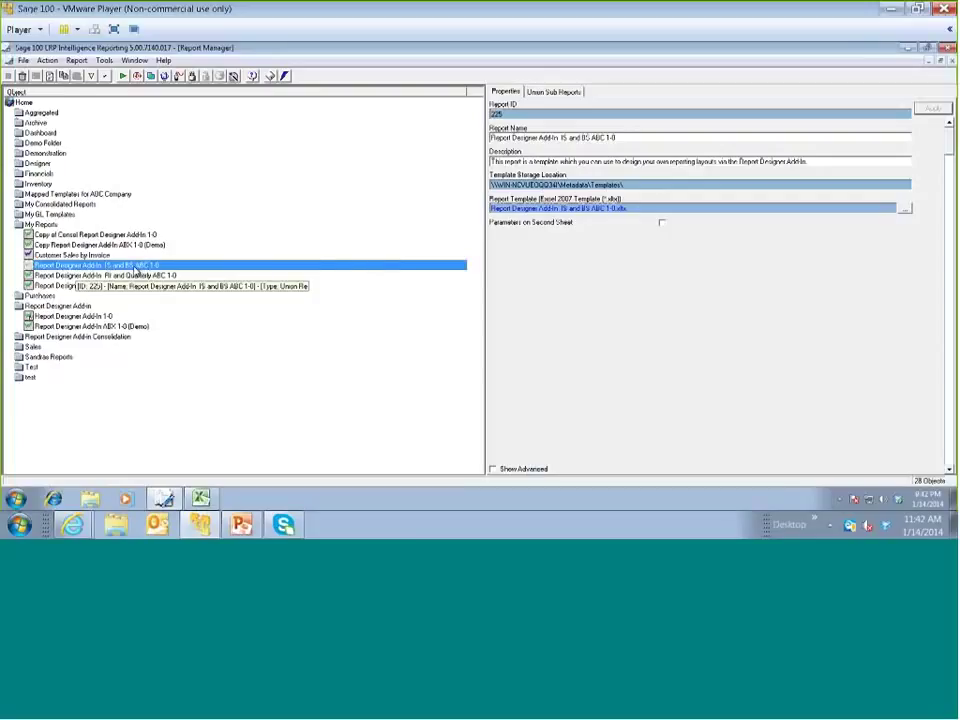
right_click(135, 270)
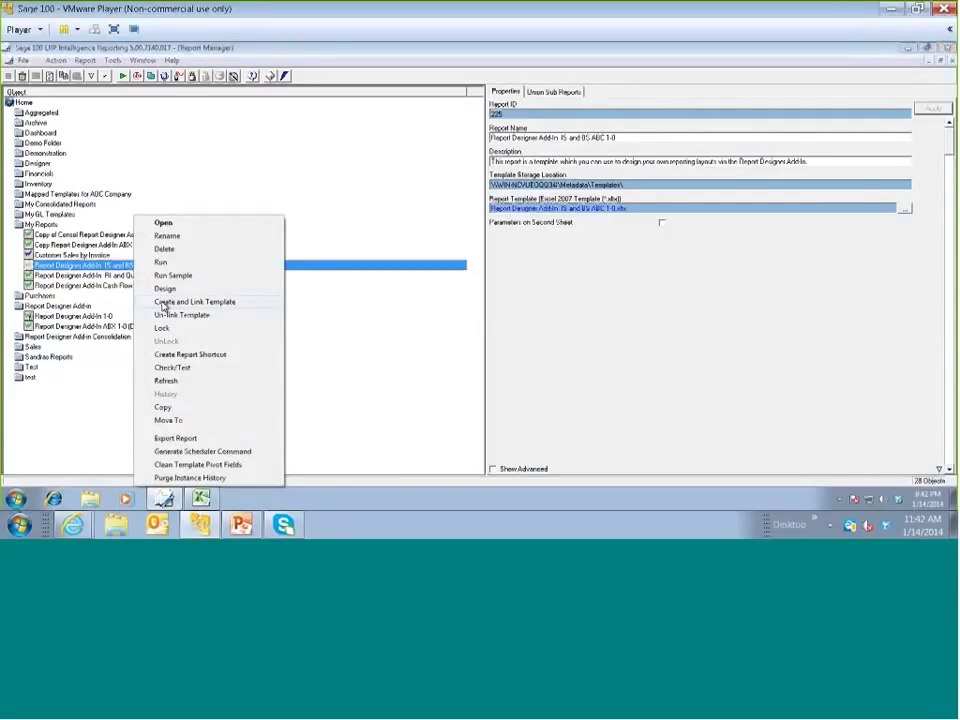
click(163, 302)
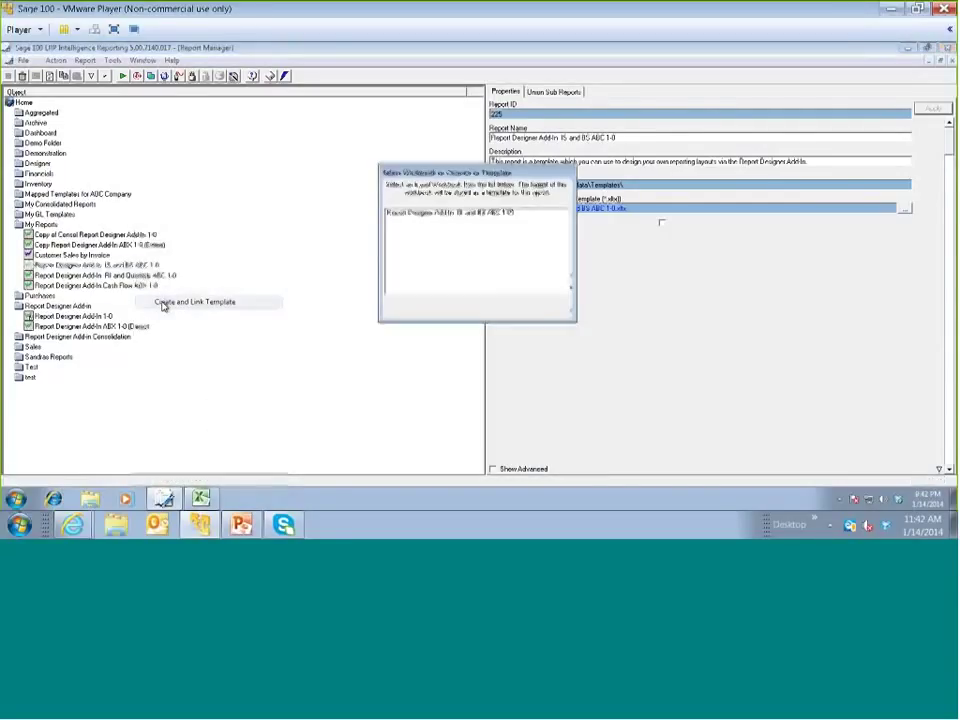
click(465, 214)
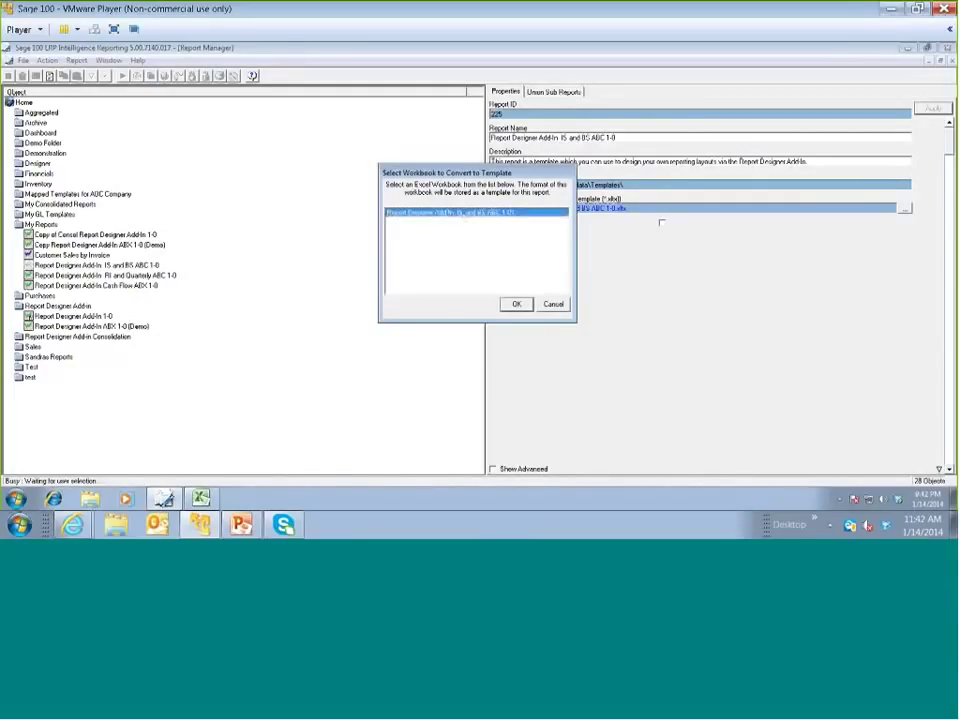
click(515, 305)
click(513, 256)
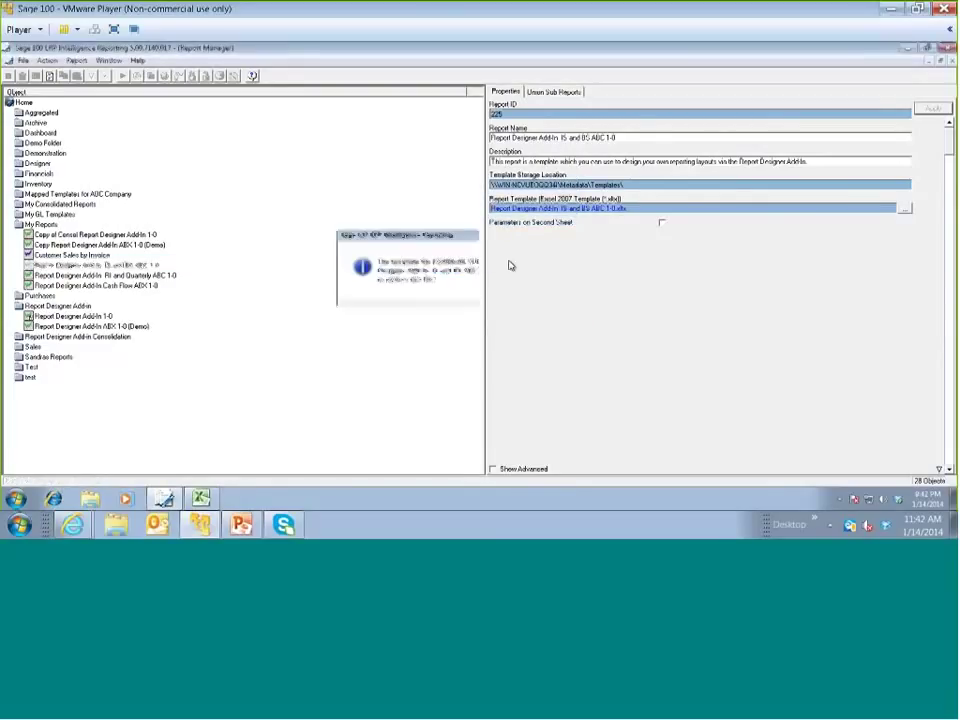
click(525, 316)
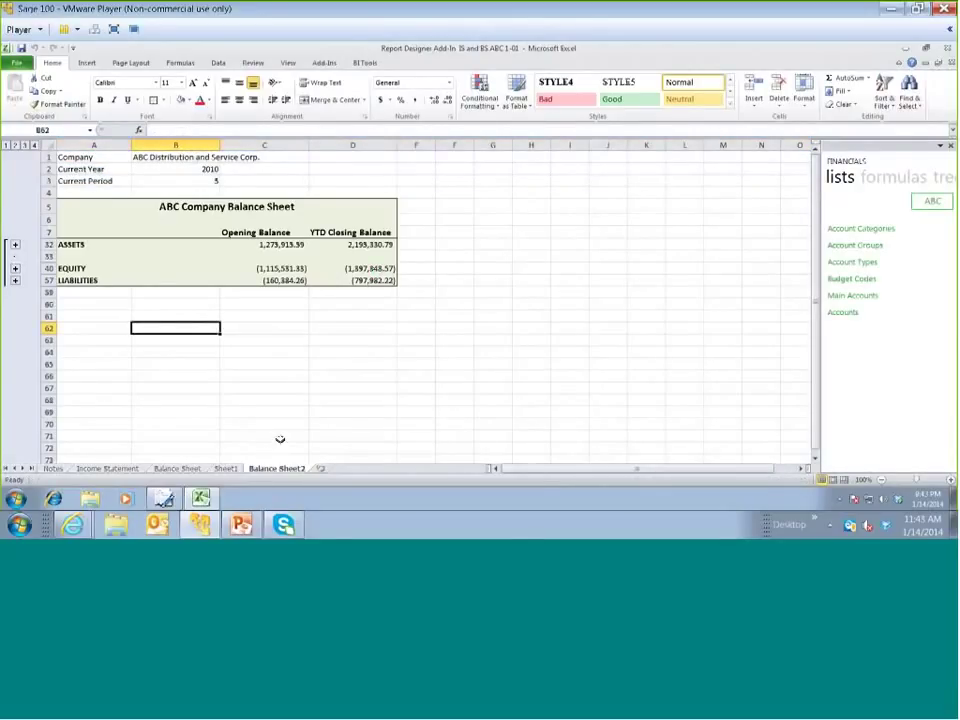
Switch to PowerPoint and advance to the Resources slide listing Sage links
mouse_move(243, 527)
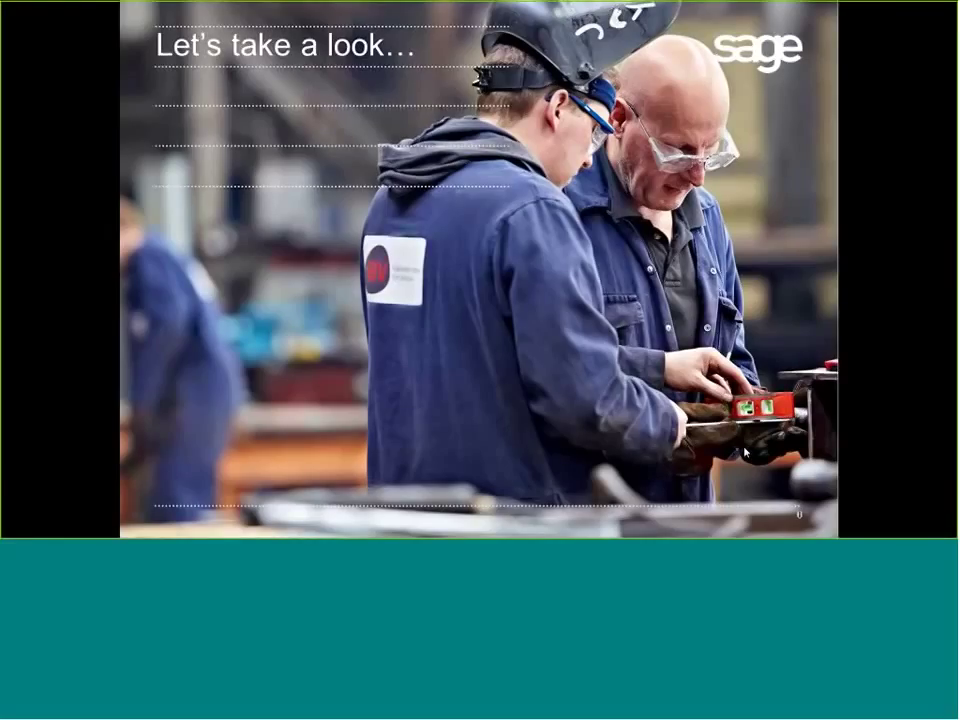
click(744, 452)
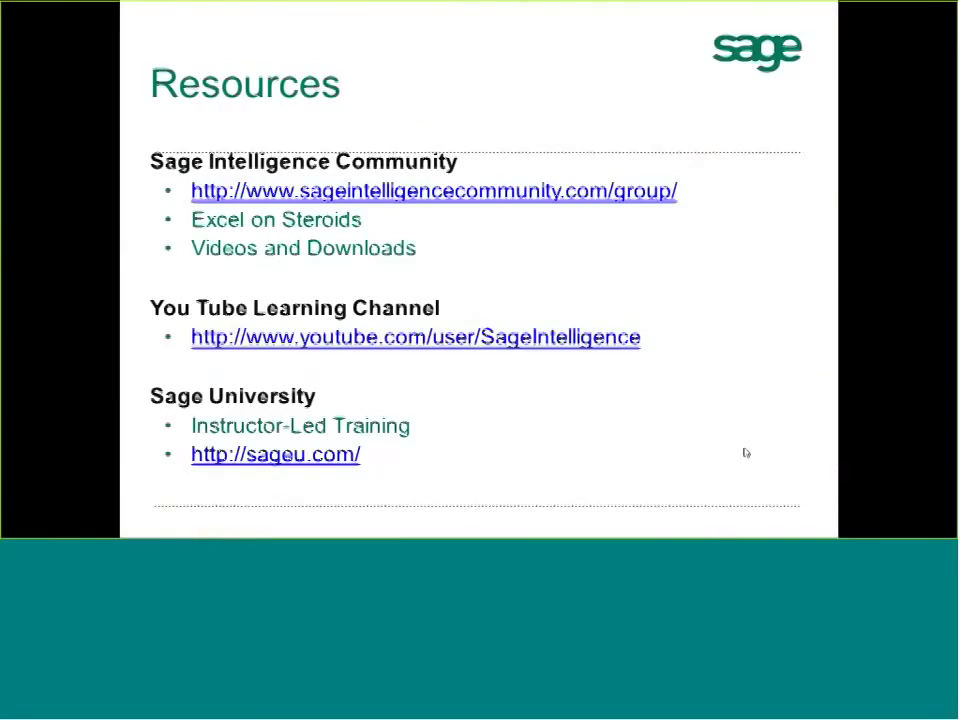